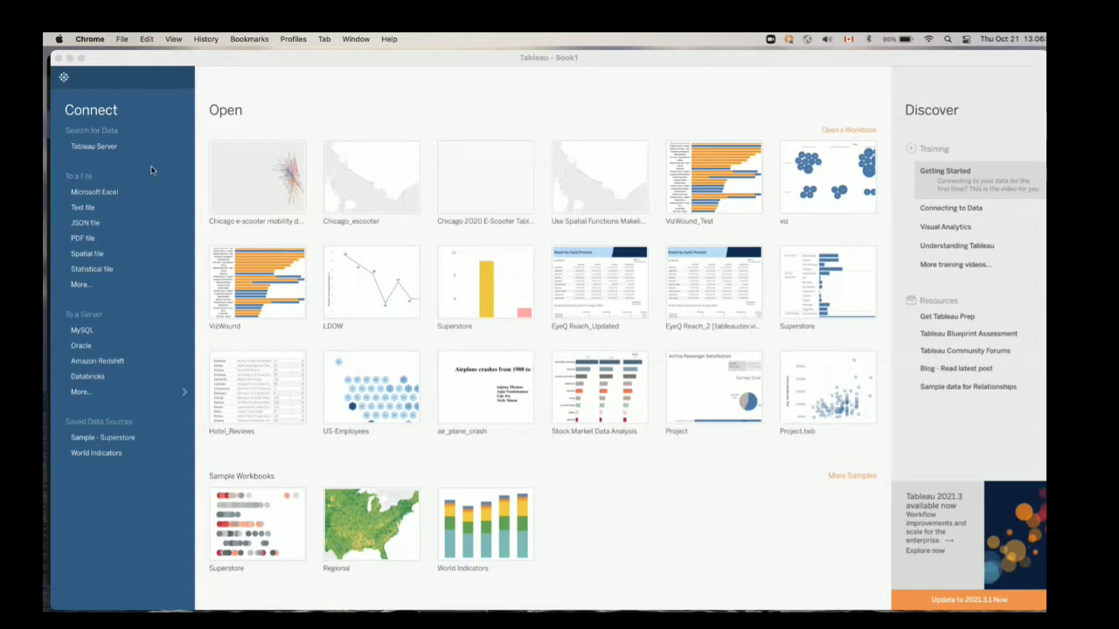
# View the full list of available server connectors and return to the start page
pyautogui.click(324, 100)
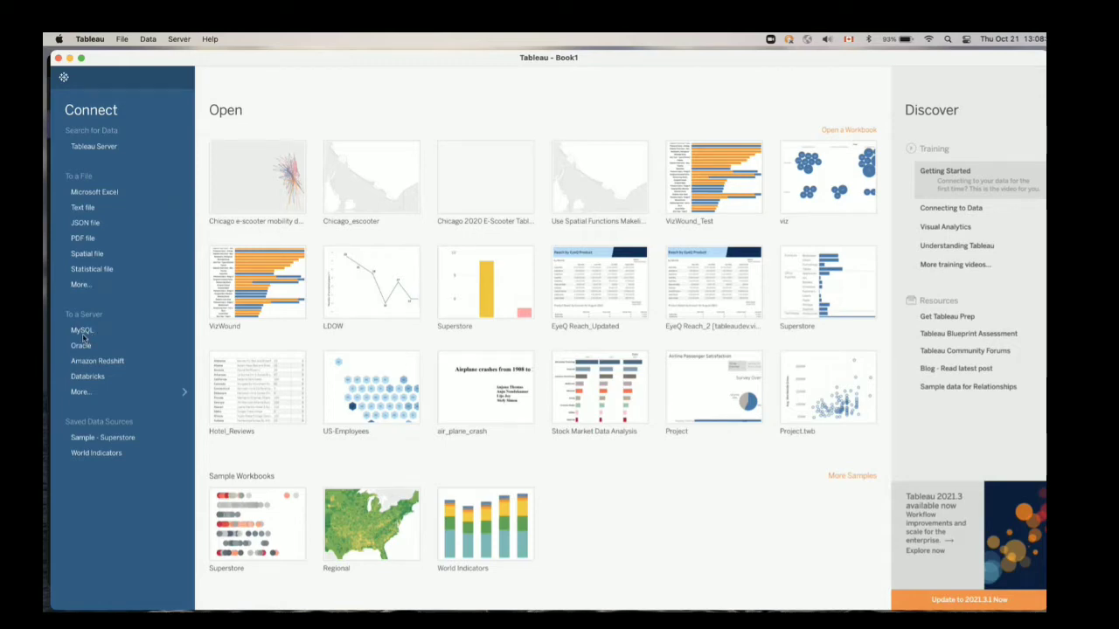
pyautogui.click(85, 396)
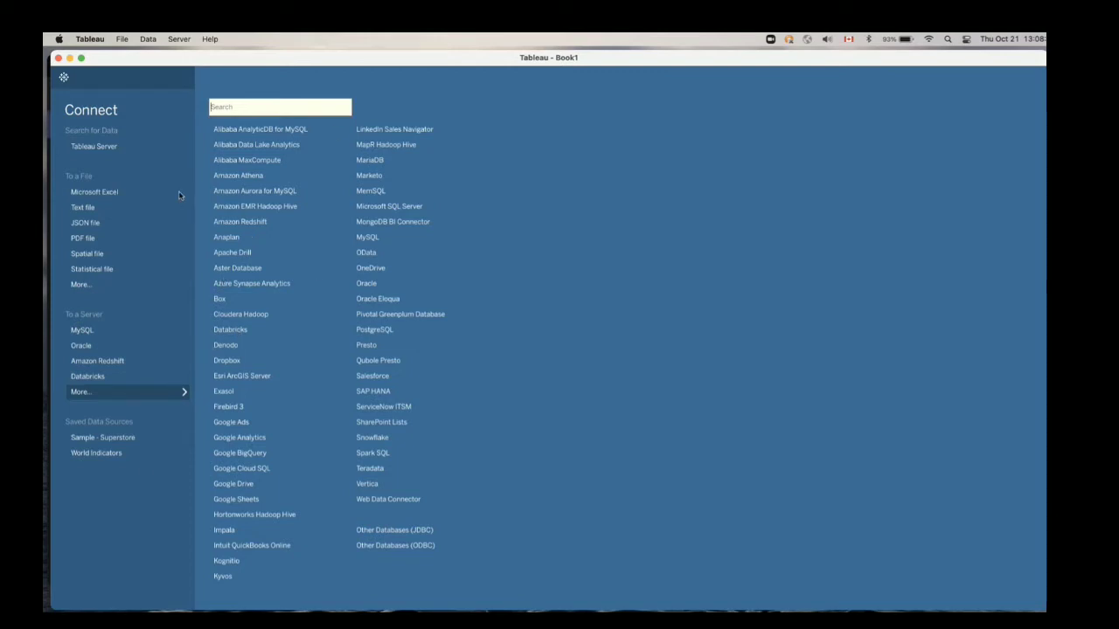
pyautogui.click(142, 81)
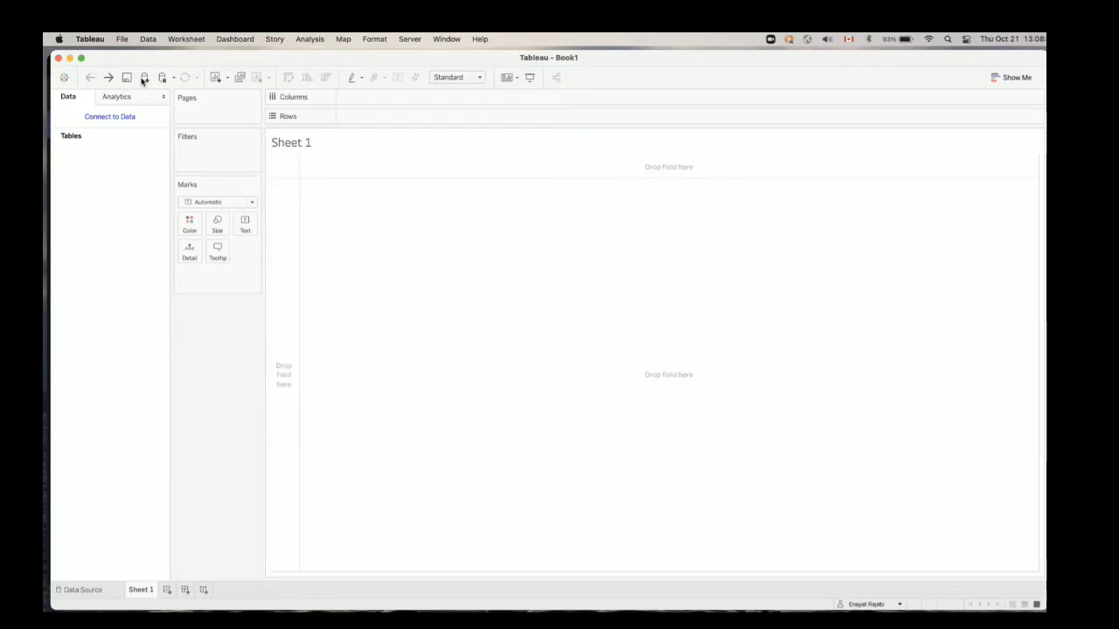
pyautogui.click(64, 78)
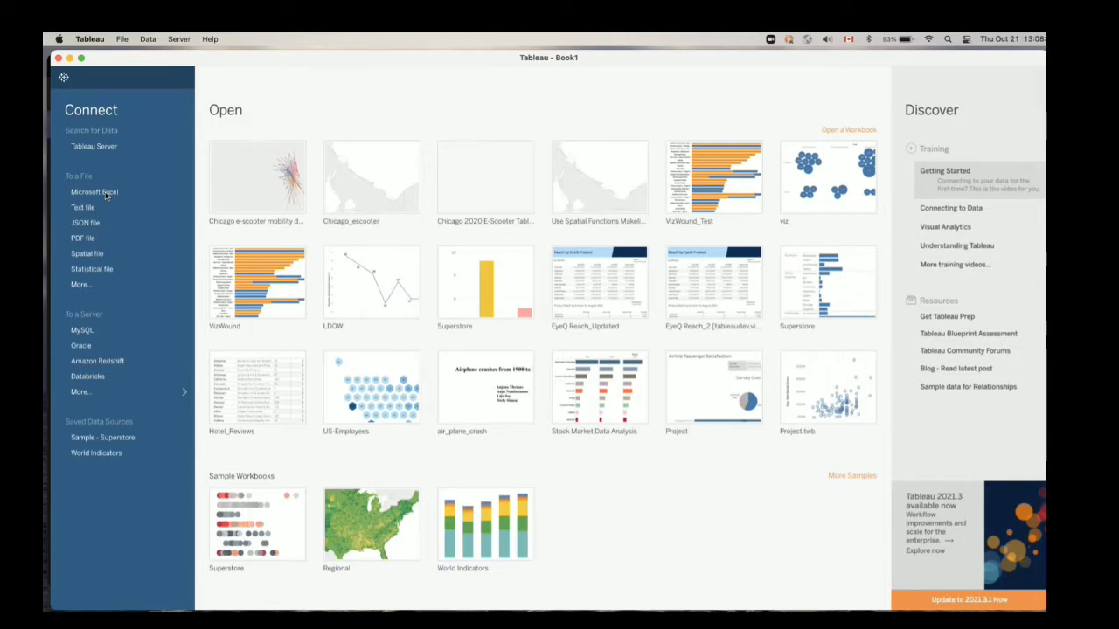
# Connect to the Superstore.xls Excel workbook in the Datasets folder
pyautogui.click(104, 194)
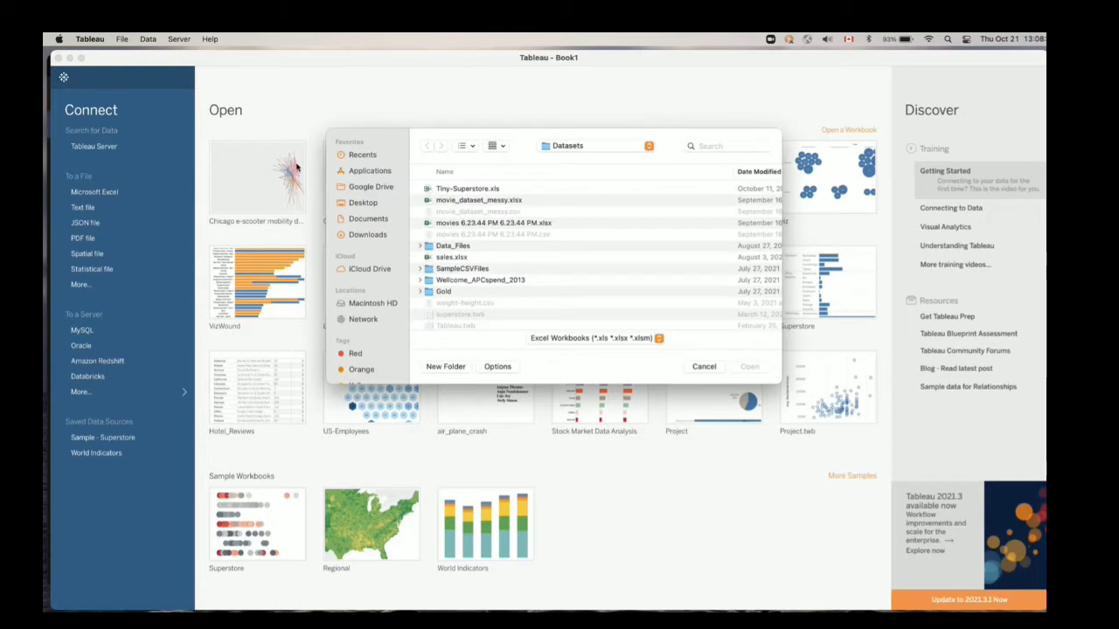
pyautogui.scroll(-5, 461, 255)
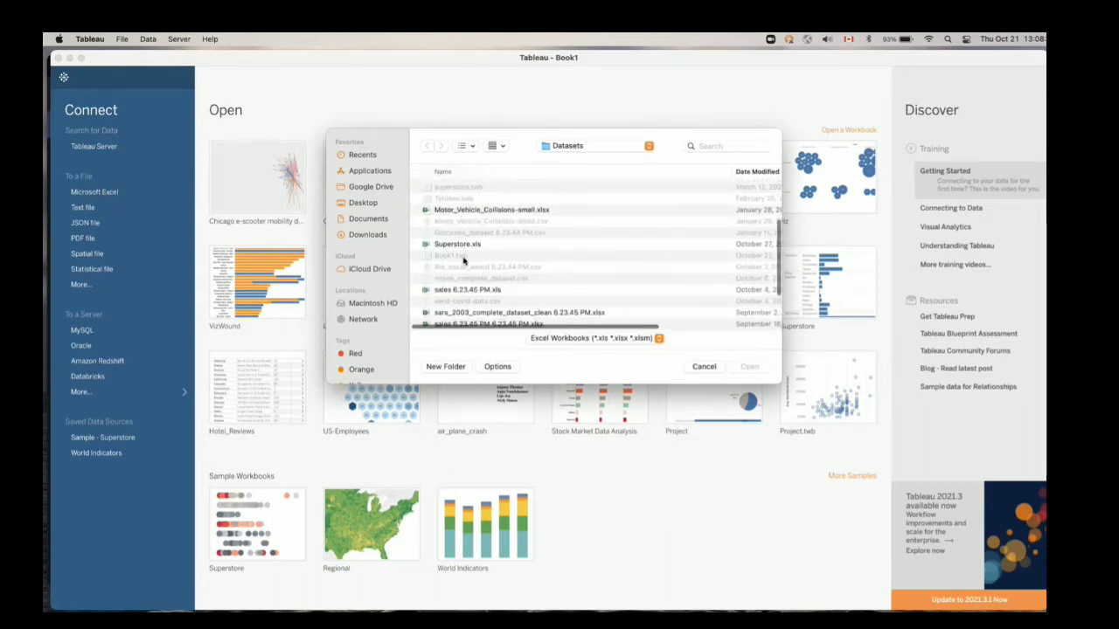
pyautogui.scroll(-2, 463, 259)
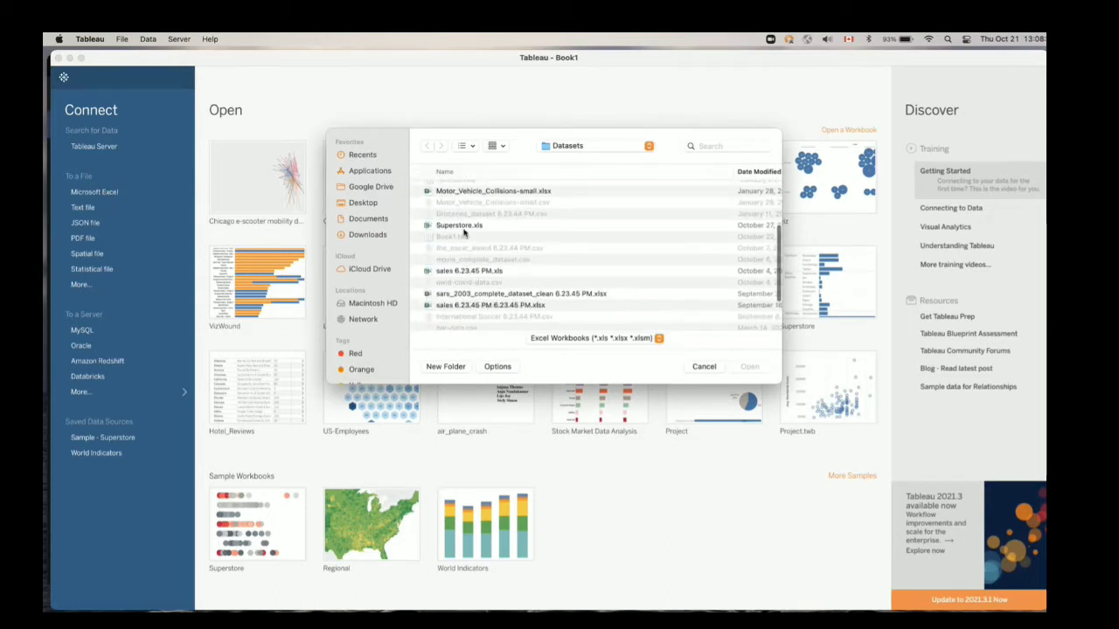
pyautogui.click(464, 227)
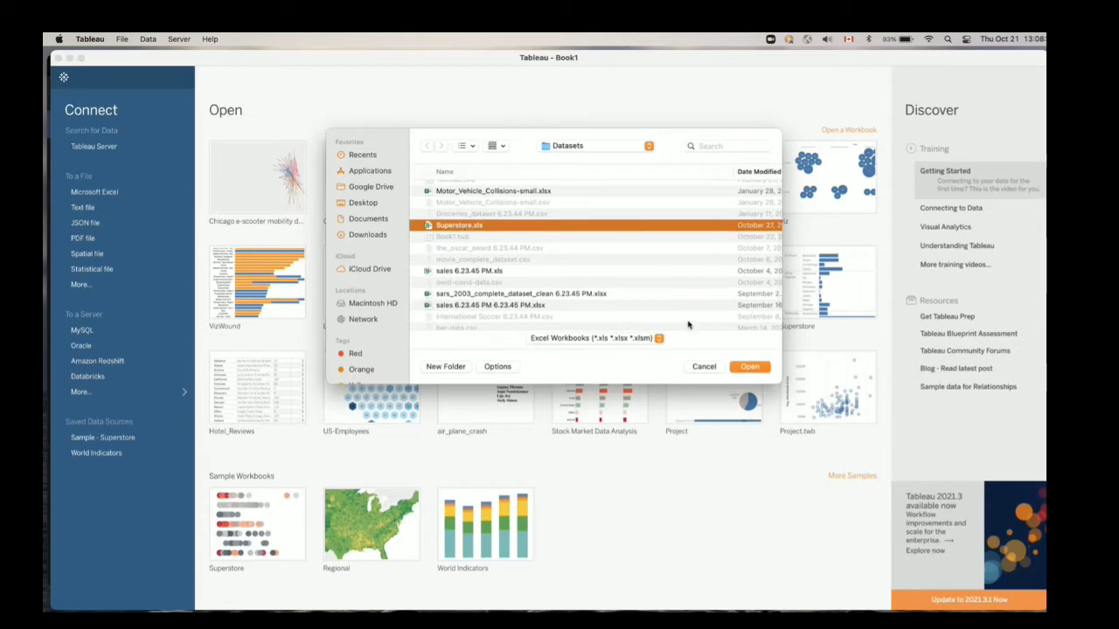
pyautogui.click(750, 366)
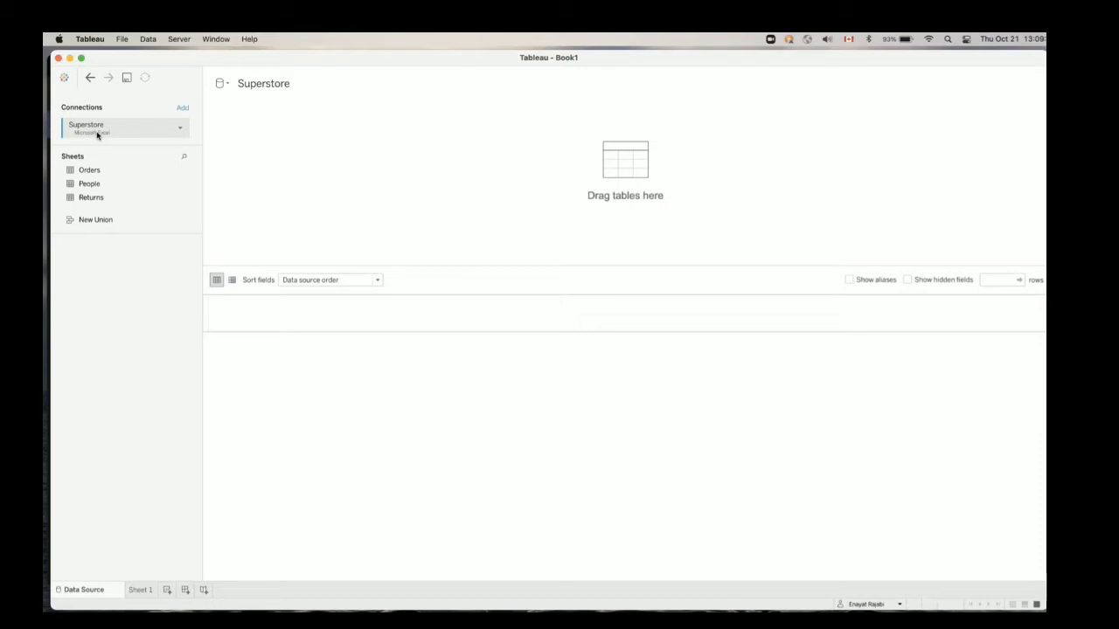
# Return to the start page and connect to the text file movie_dataset_messy.csv
pyautogui.click(66, 79)
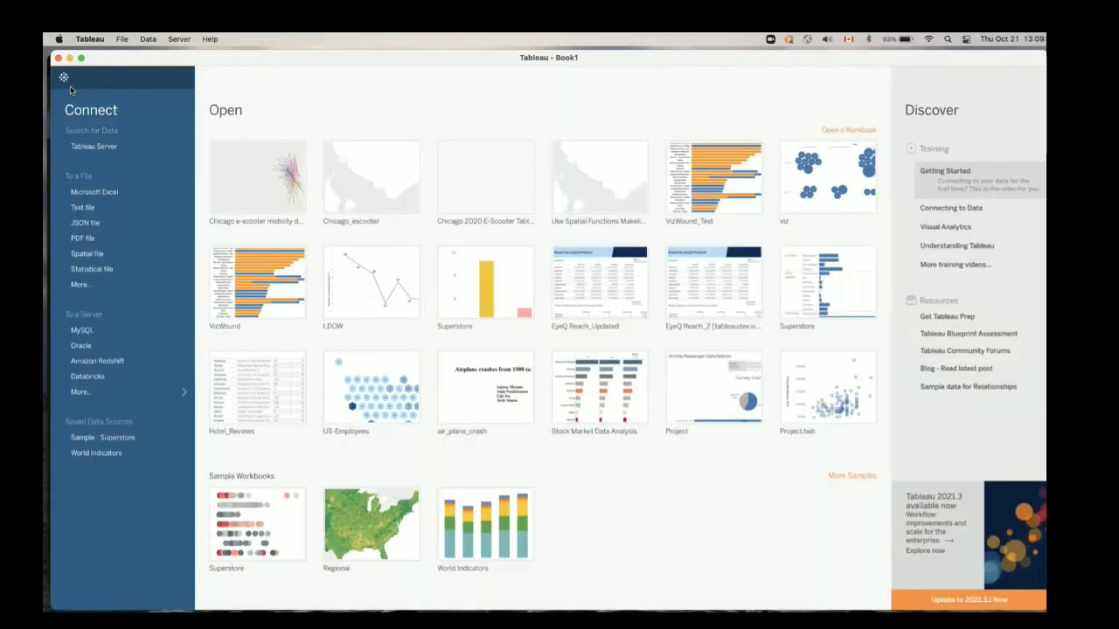
pyautogui.click(83, 208)
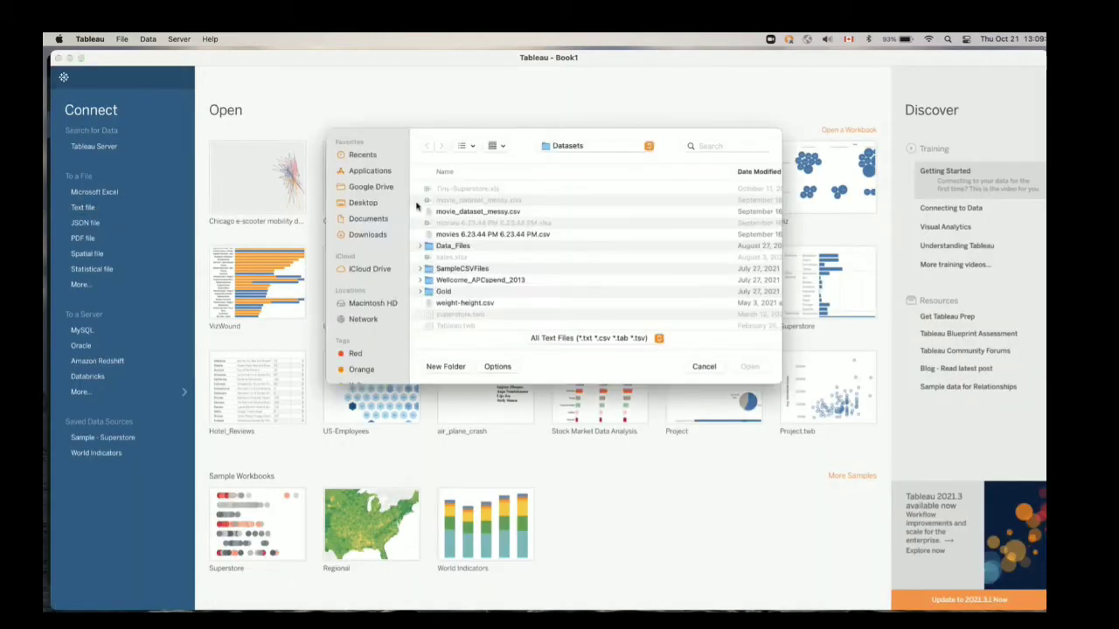
pyautogui.doubleClick(490, 212)
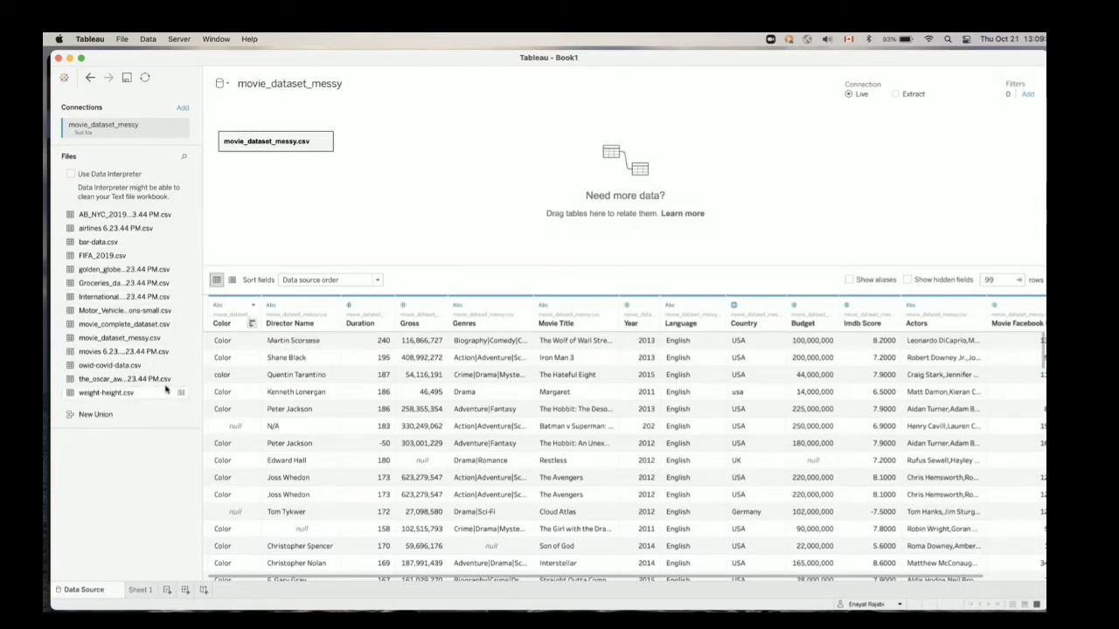
# Go back to the start page and connect to the Superstore.xls Excel workbook again
pyautogui.click(64, 77)
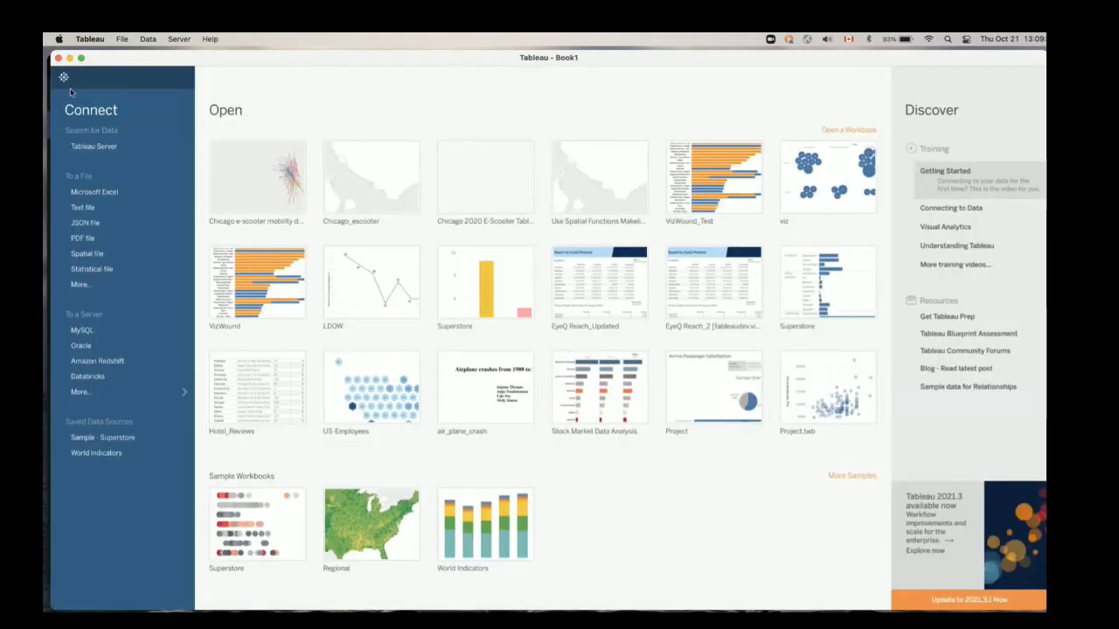
pyautogui.click(104, 196)
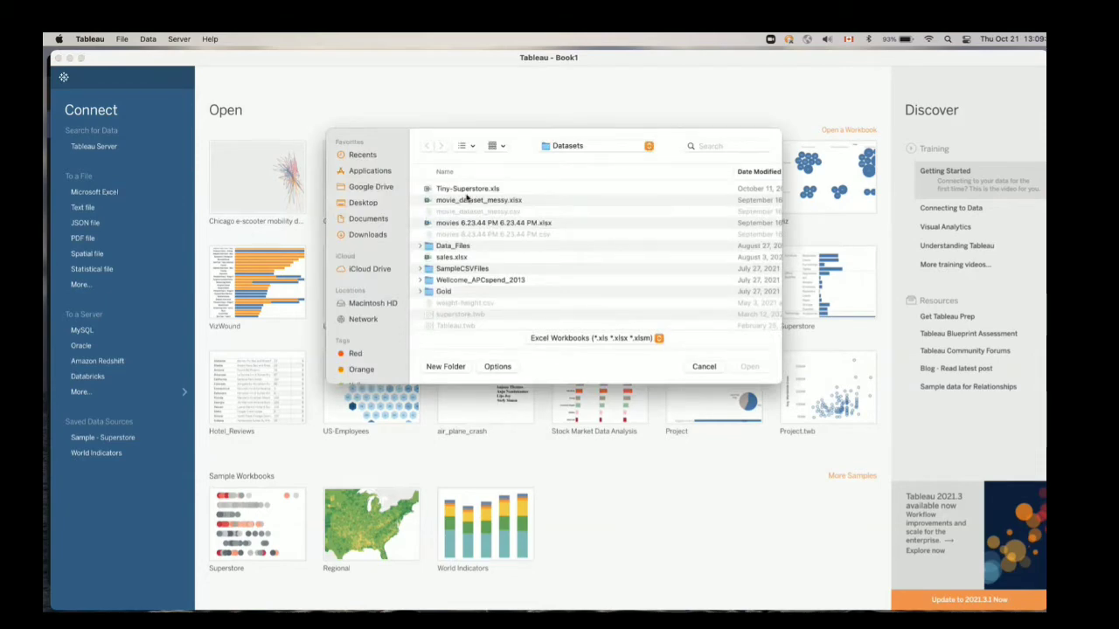
pyautogui.scroll(-5, 465, 262)
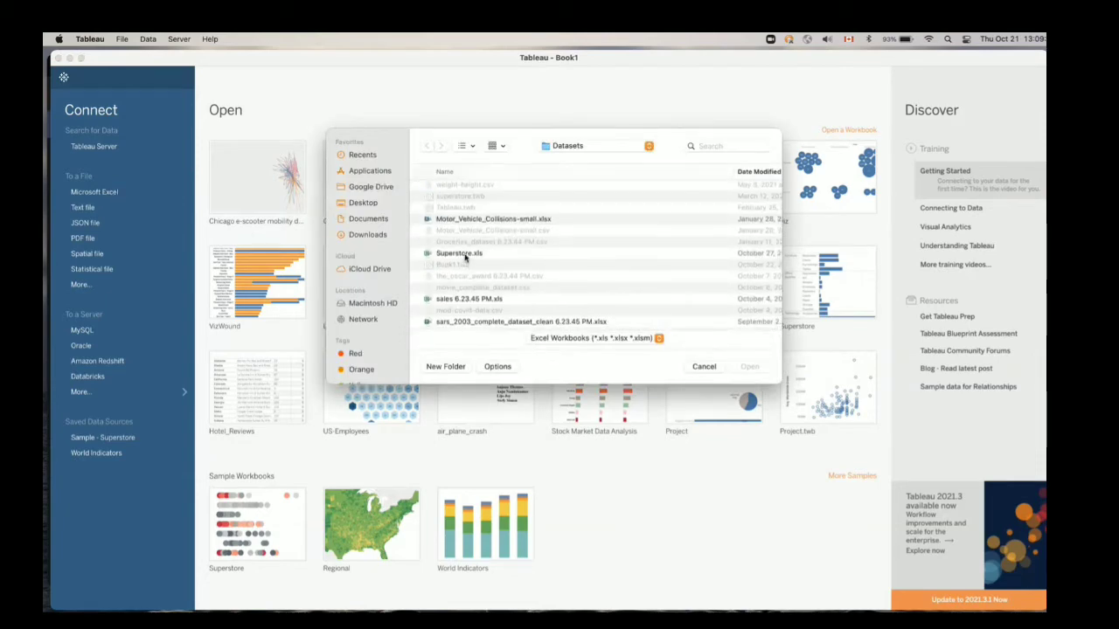
pyautogui.doubleClick(463, 254)
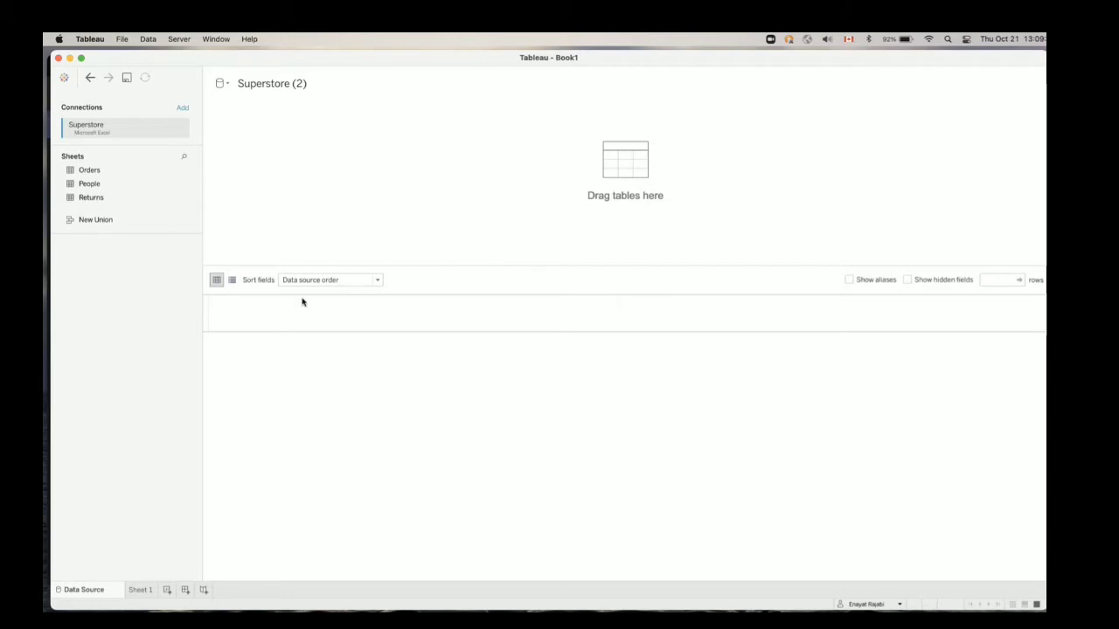
# Add the Orders sheet to the data source canvas as its first table
pyautogui.click(95, 174)
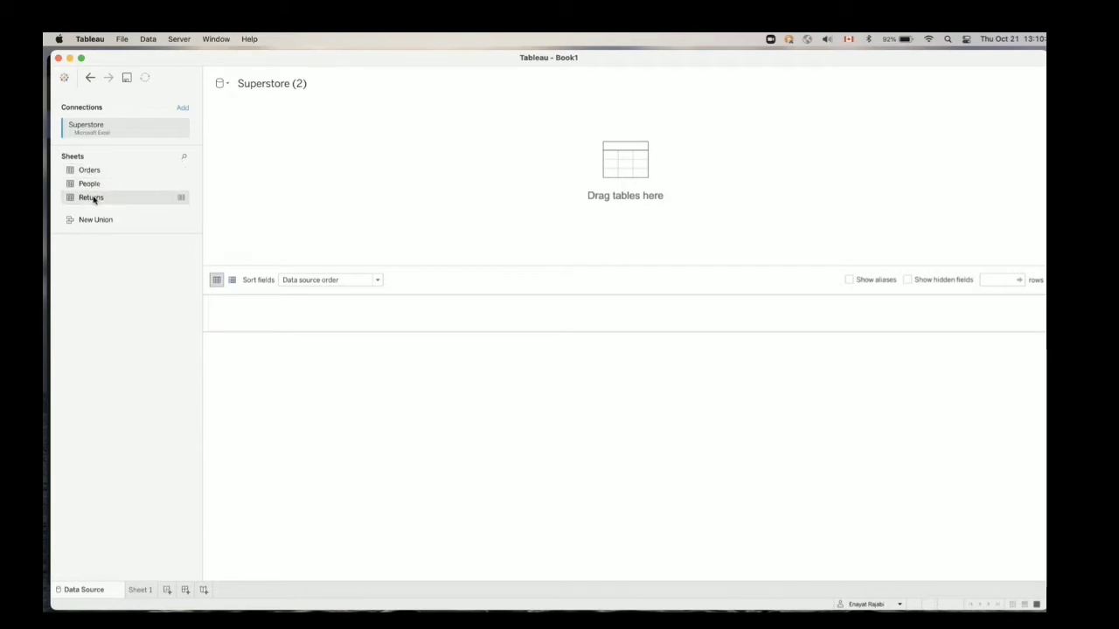
pyautogui.click(94, 198)
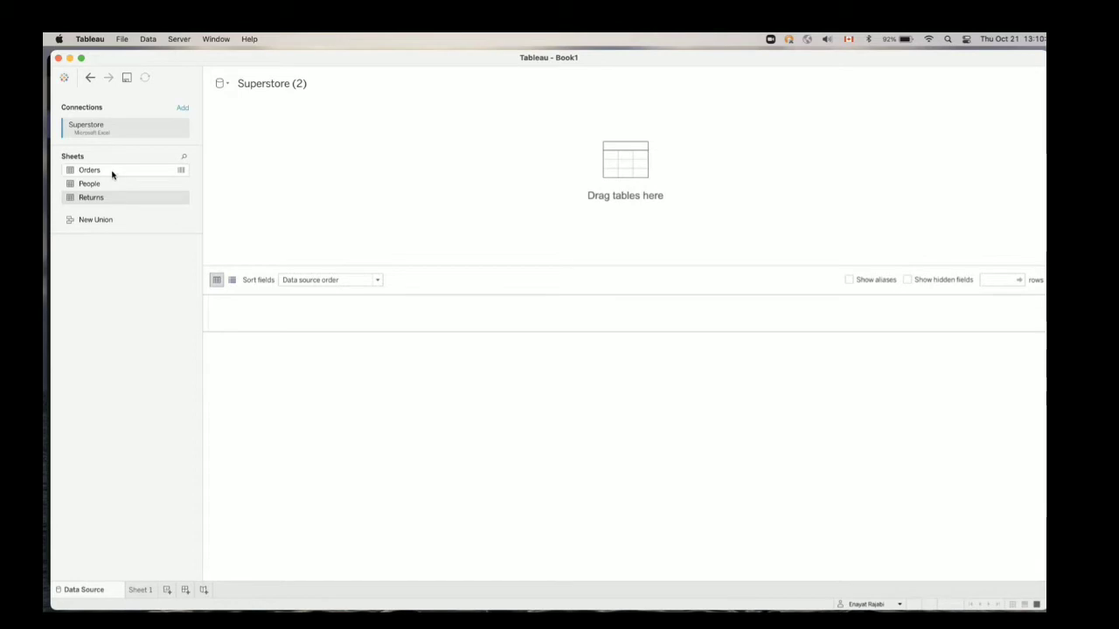
pyautogui.moveTo(112, 172); pyautogui.dragTo(273, 162)
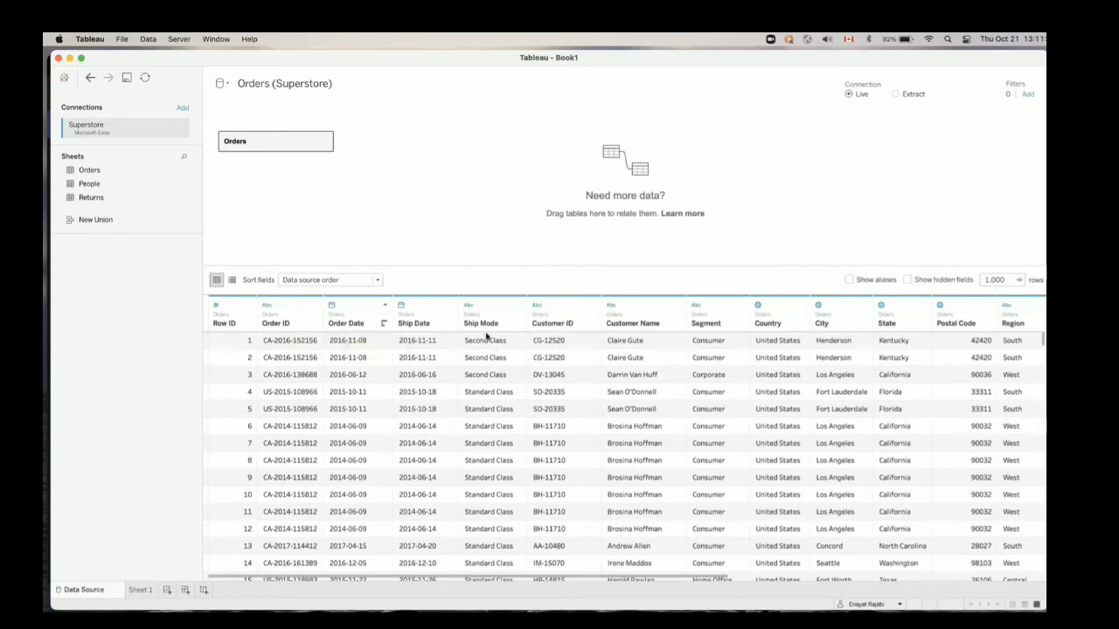
# Examine the rows and columns of the Orders table in the data preview
pyautogui.scroll(-10, 492, 408)
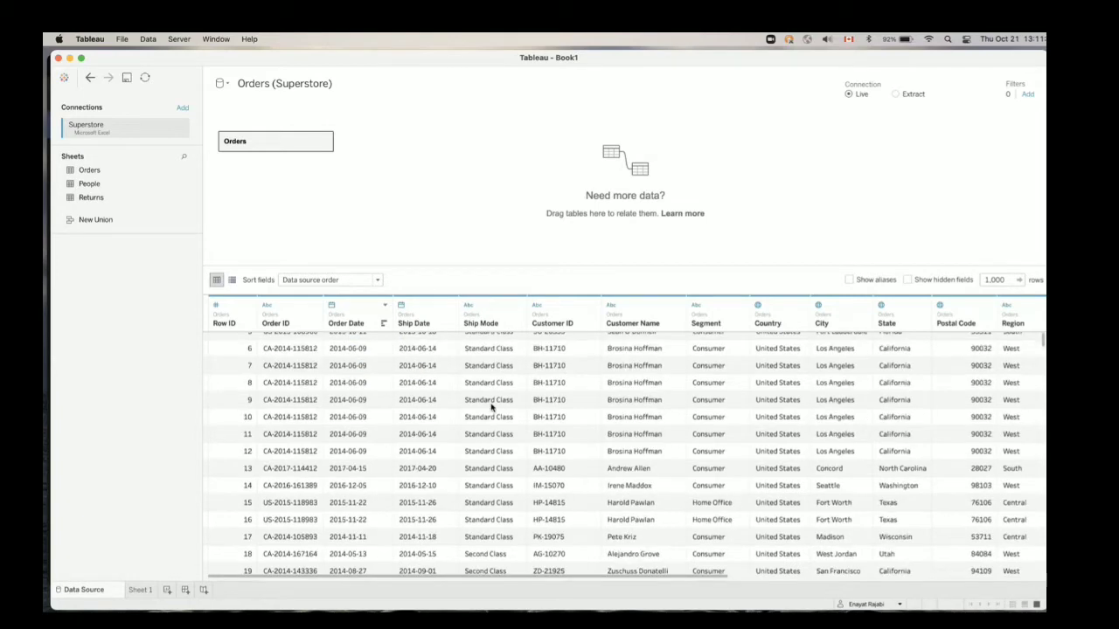
pyautogui.hscroll(2, 491, 407)
pyautogui.scroll(-10, 491, 408)
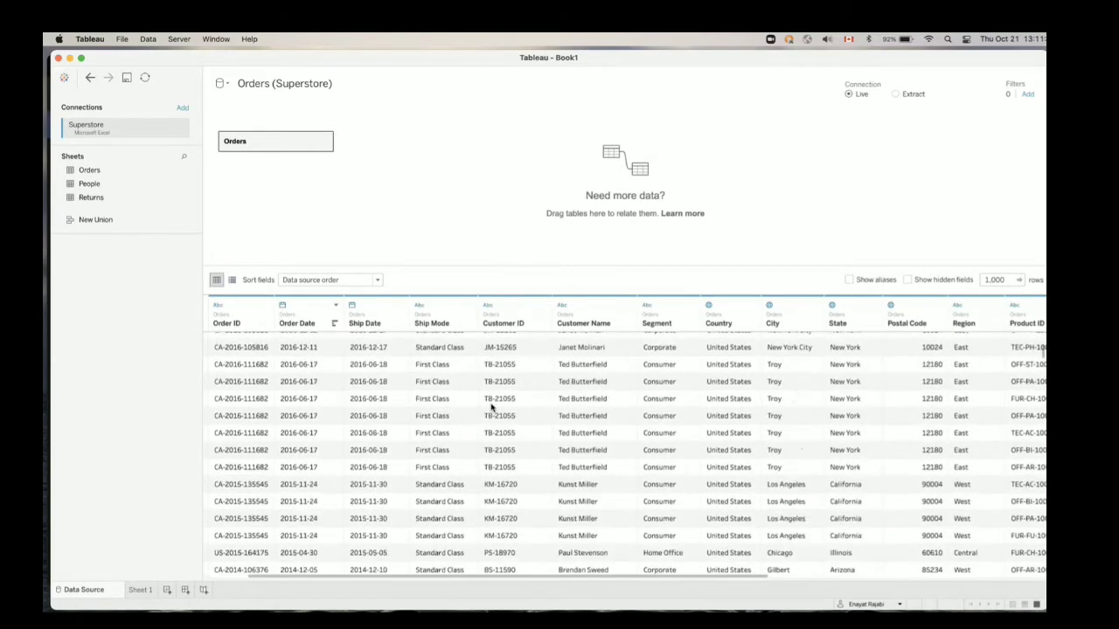
pyautogui.hscroll(-2, 491, 407)
pyautogui.scroll(20, 491, 407)
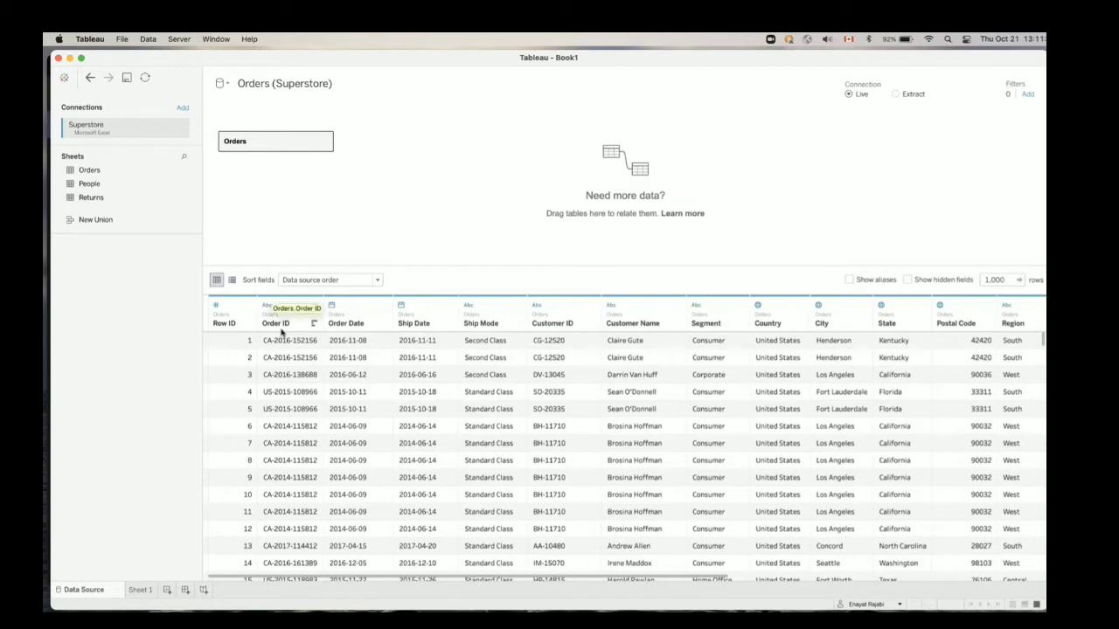
# Show the Orders fields as a metadata list and widen its Field Name column
pyautogui.click(233, 281)
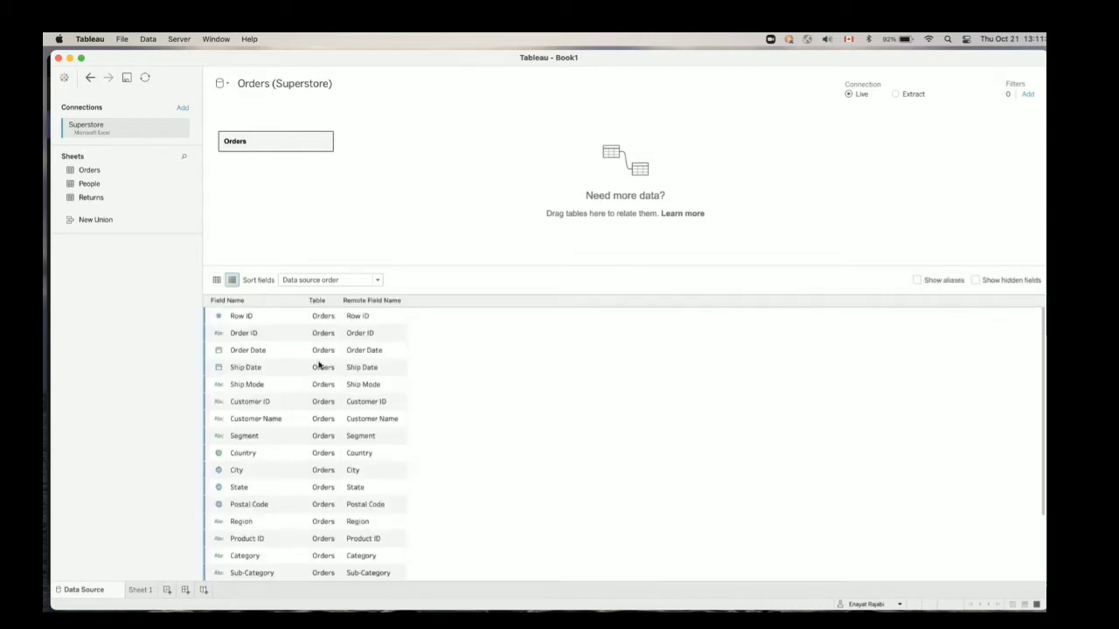
pyautogui.moveTo(304, 304); pyautogui.dragTo(329, 303)
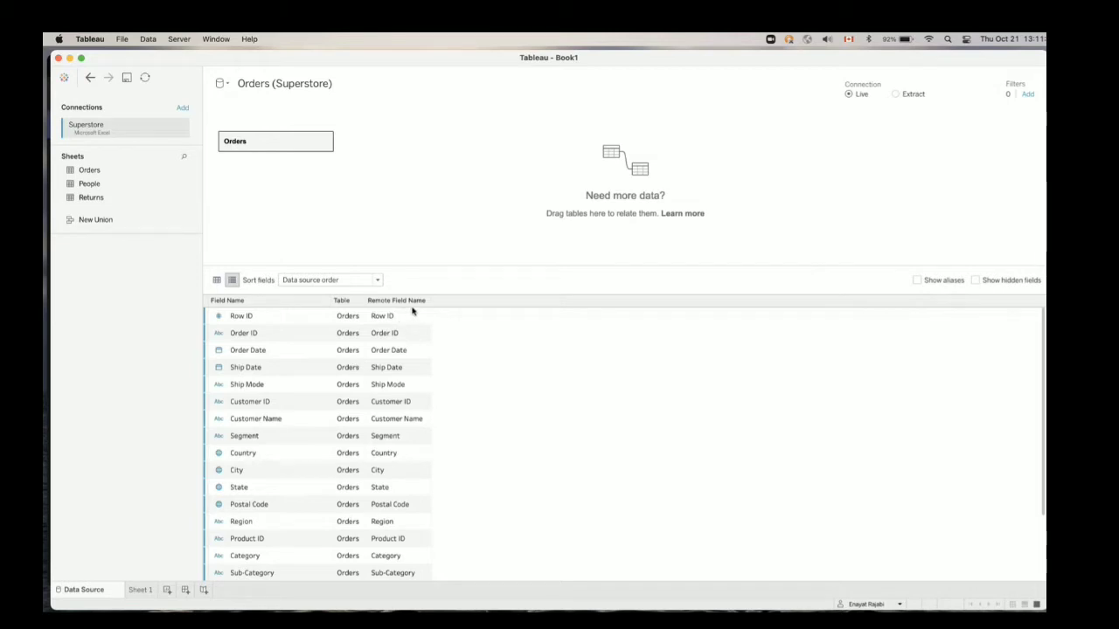
# Open field names between Row ID and Customer ID for editing, and check the data type options of Row ID
pyautogui.doubleClick(285, 319)
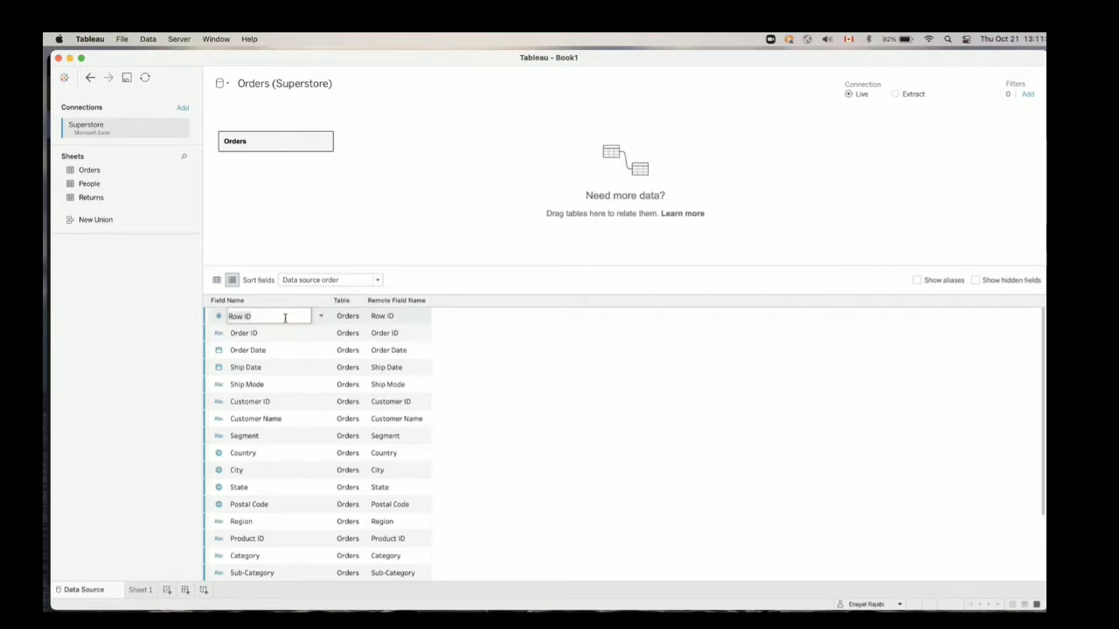
pyautogui.doubleClick(274, 331)
pyautogui.doubleClick(269, 350)
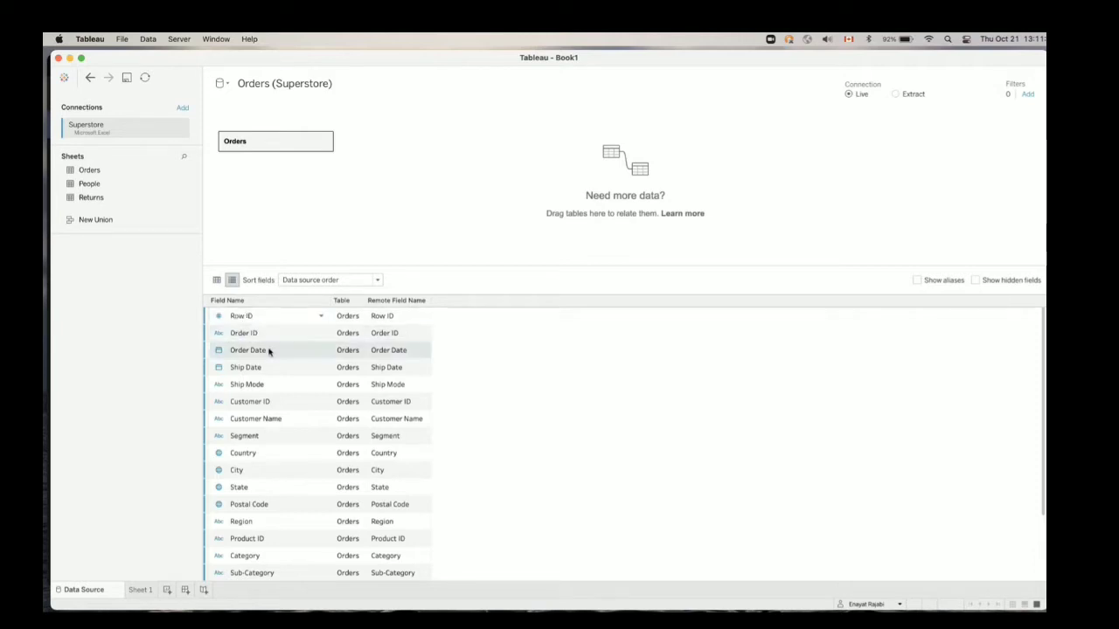
pyautogui.doubleClick(266, 367)
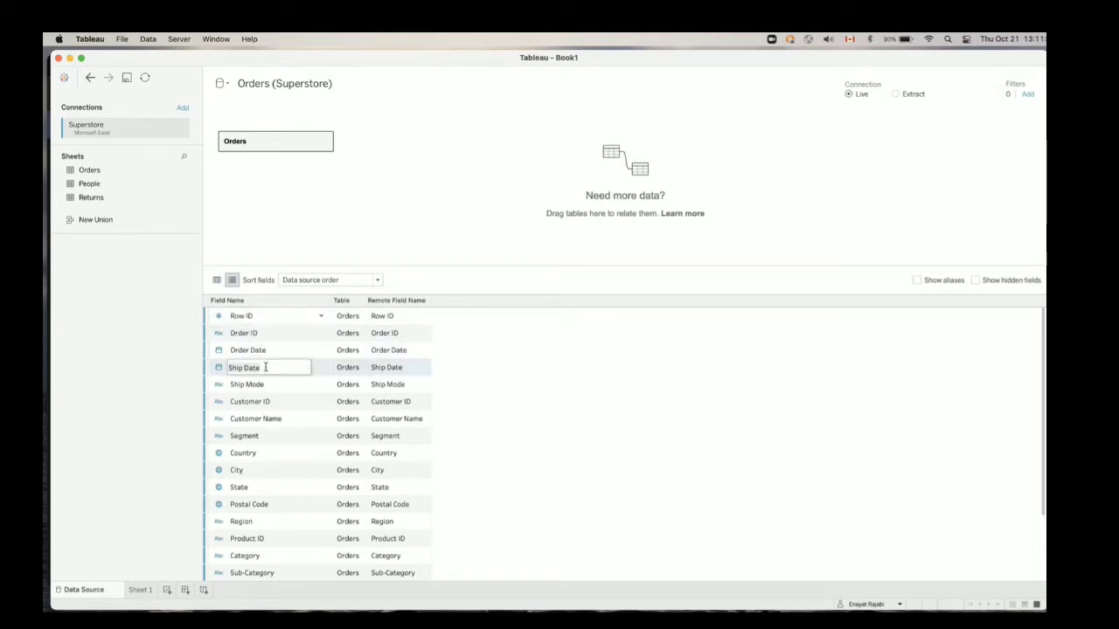
pyautogui.click(268, 389)
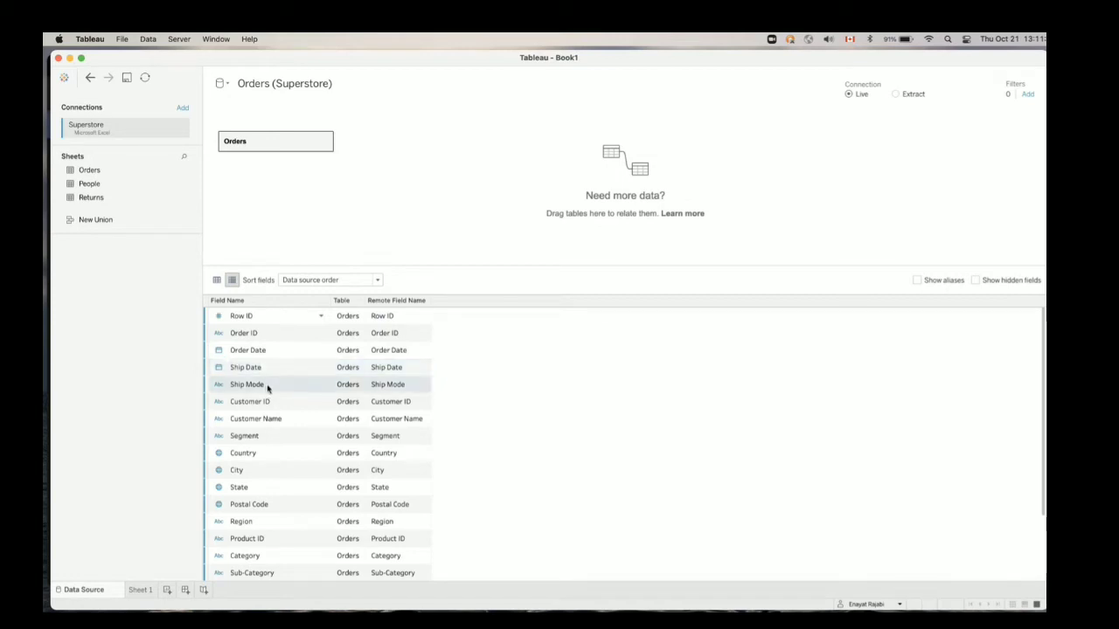
pyautogui.doubleClick(267, 386)
pyautogui.doubleClick(271, 402)
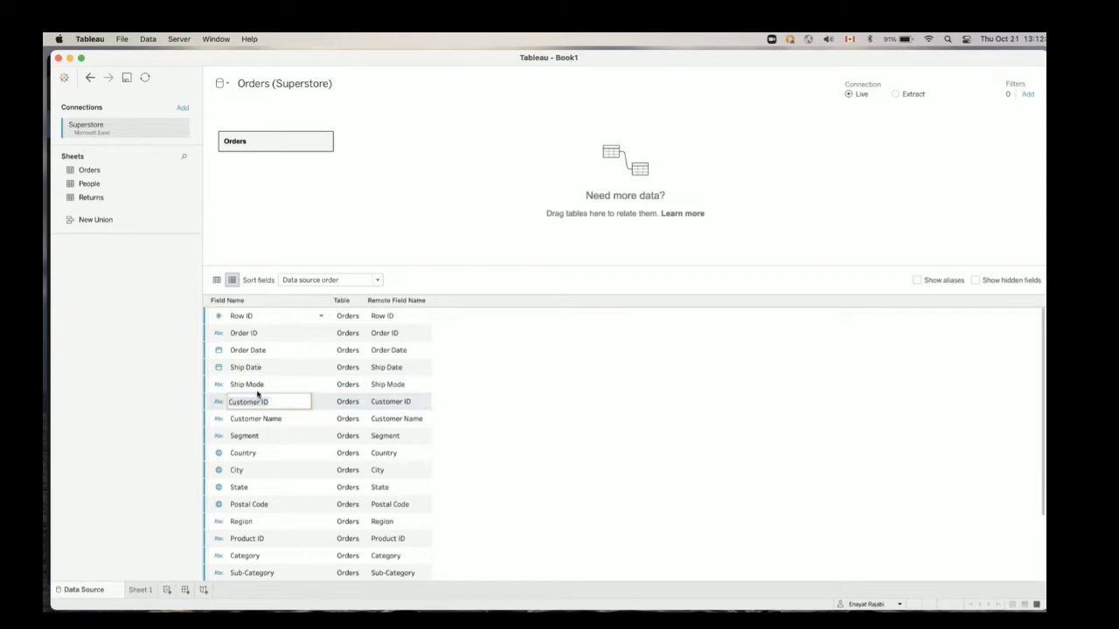
pyautogui.click(262, 386)
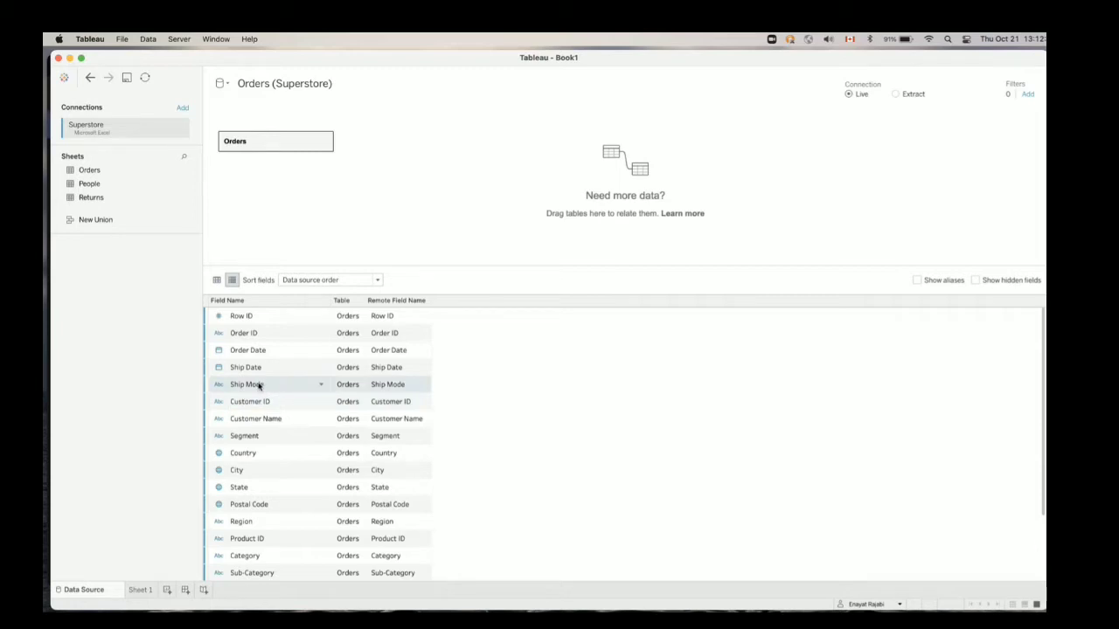
pyautogui.click(220, 317)
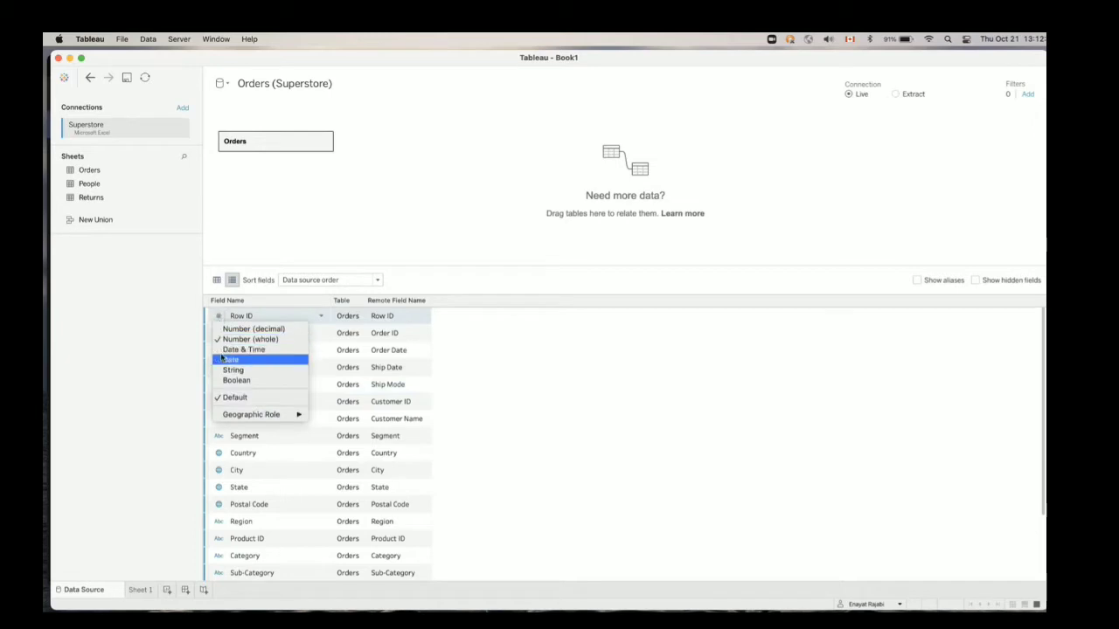
pyautogui.click(487, 347)
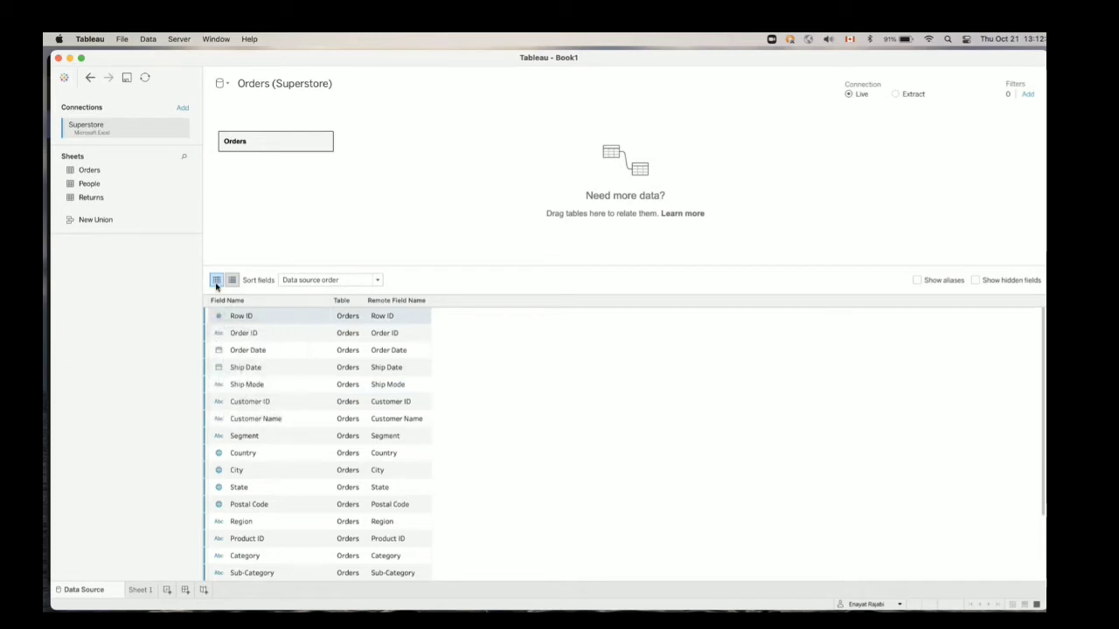
# Switch the Orders fields from the metadata list back to the data grid and look across its columns
pyautogui.click(216, 280)
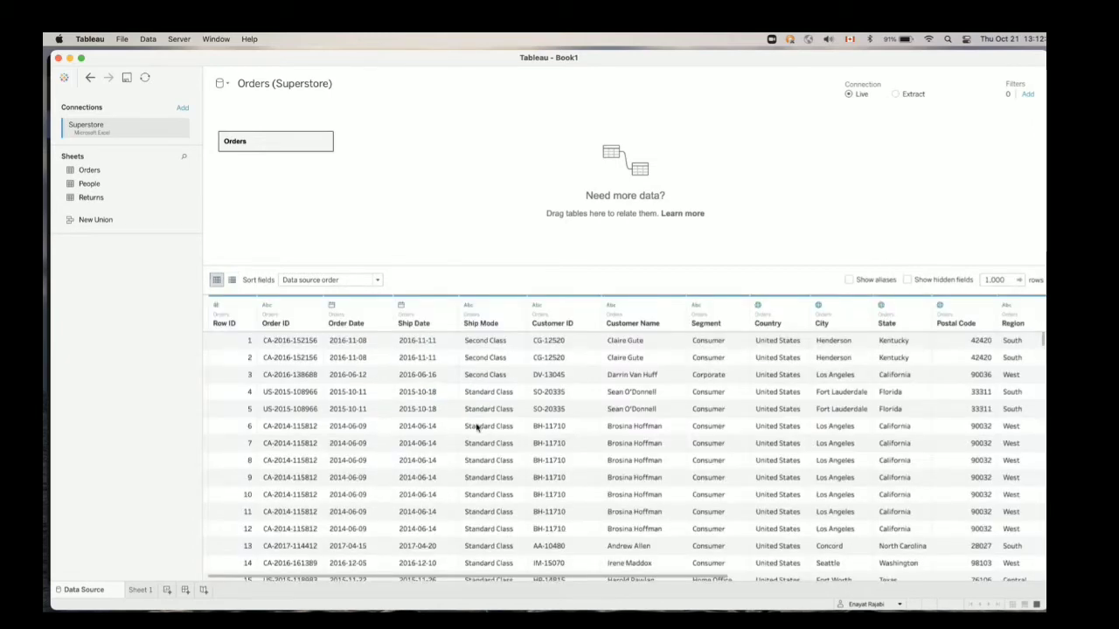
pyautogui.hscroll(5, 477, 427)
pyautogui.hscroll(-5, 462, 433)
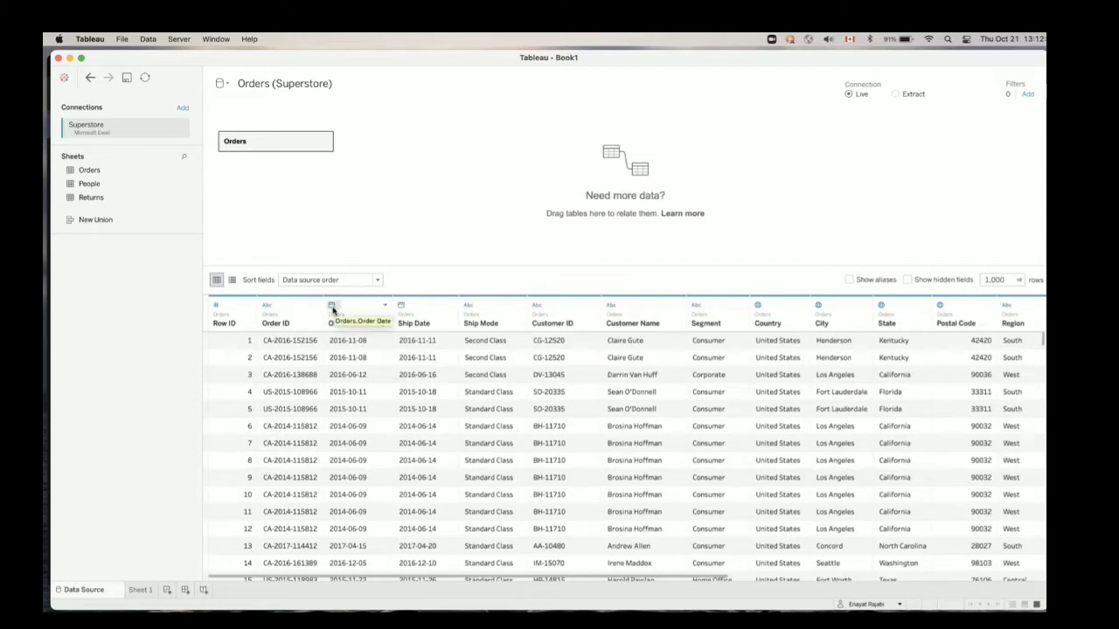
# Change the data type of Order Date to String and set it back to Date
pyautogui.click(332, 307)
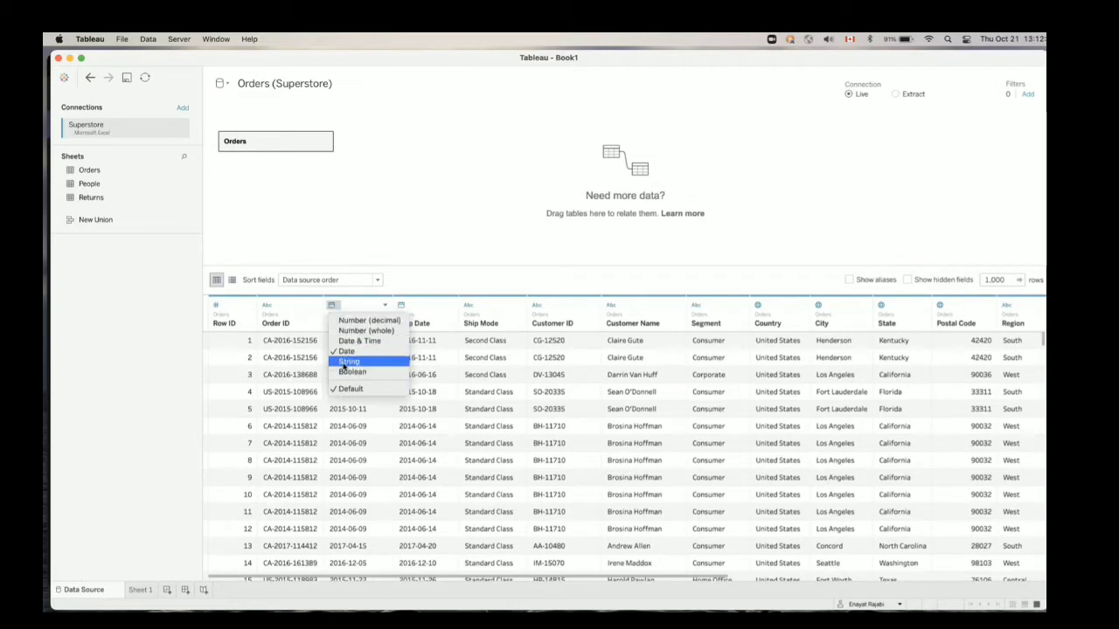
pyautogui.click(346, 362)
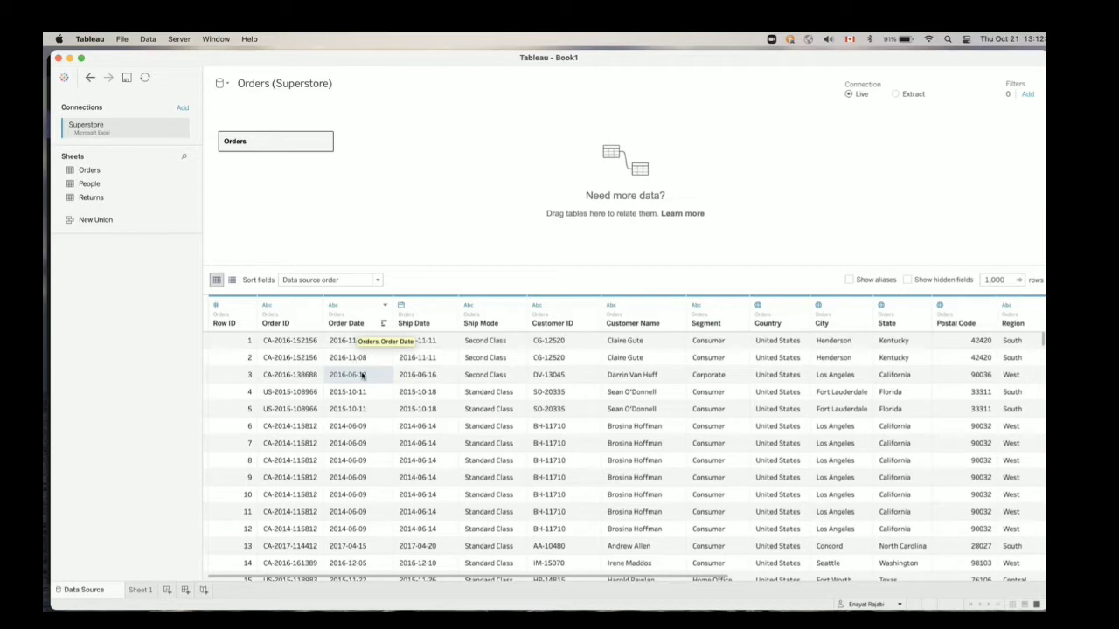
pyautogui.click(335, 306)
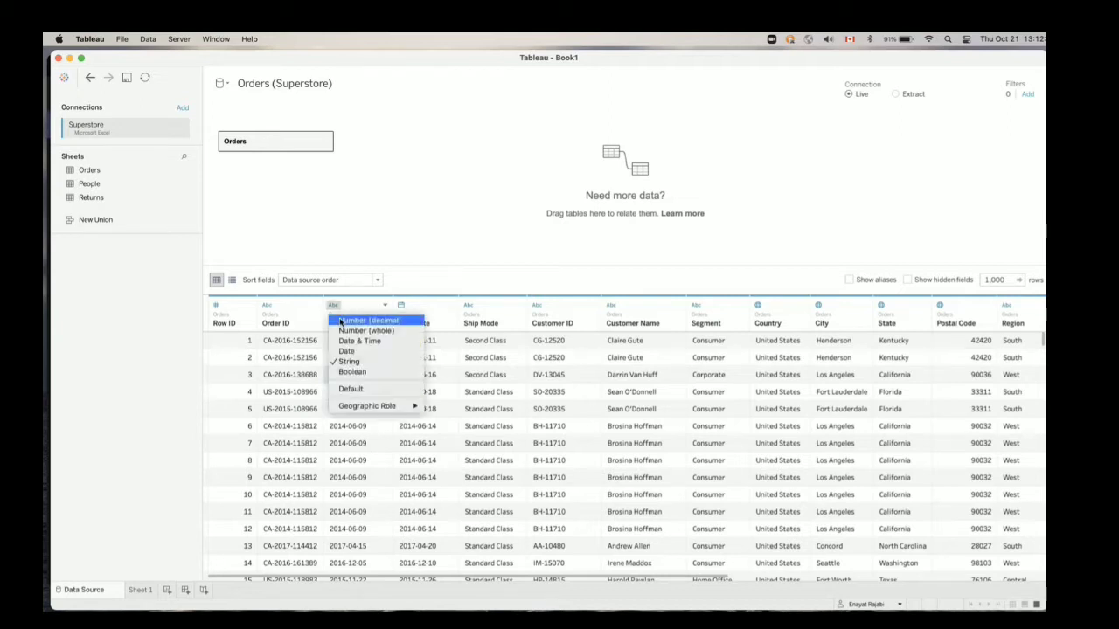
pyautogui.click(347, 350)
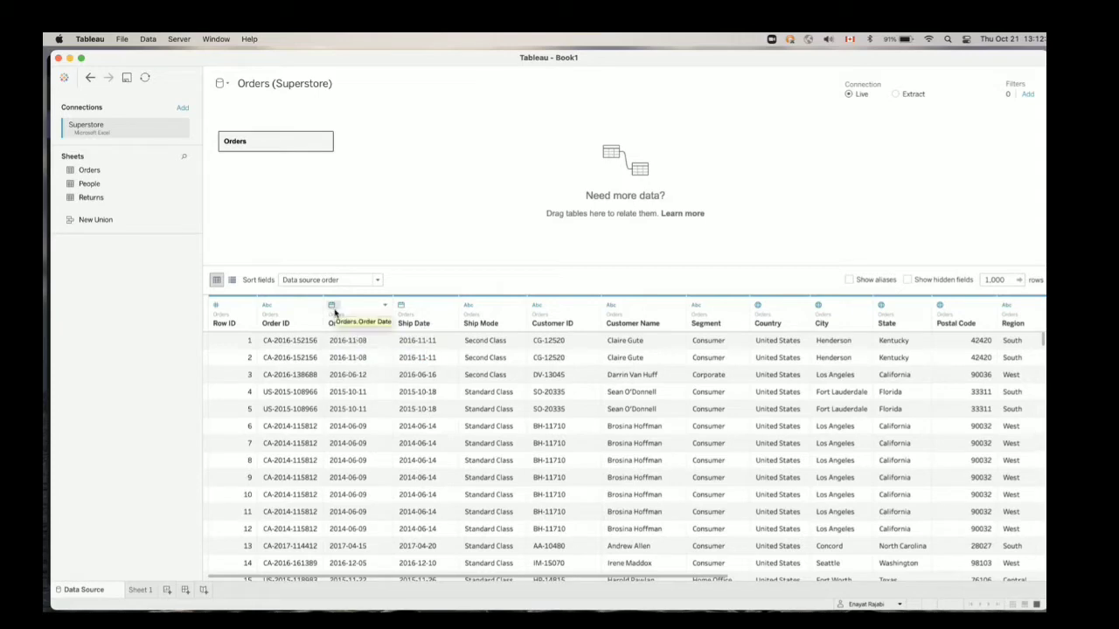
# Sort the Orders preview rows by Region, first in ascending and finally in descending order
pyautogui.scroll(-1, 368, 378)
pyautogui.hscroll(5, 367, 379)
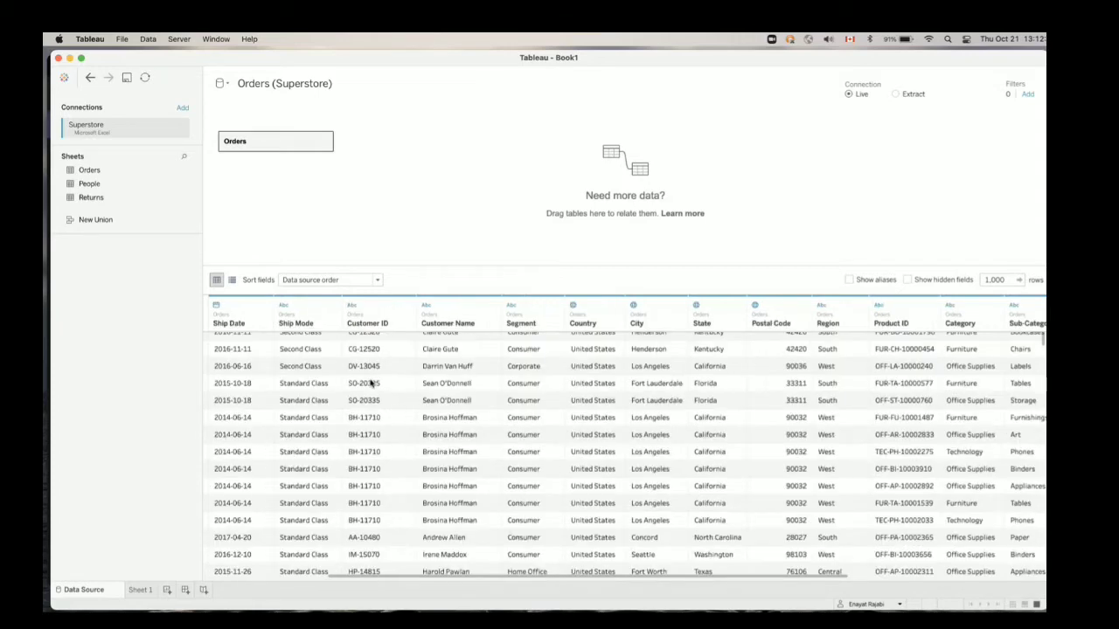
pyautogui.hscroll(3, 371, 383)
pyautogui.scroll(1, 370, 383)
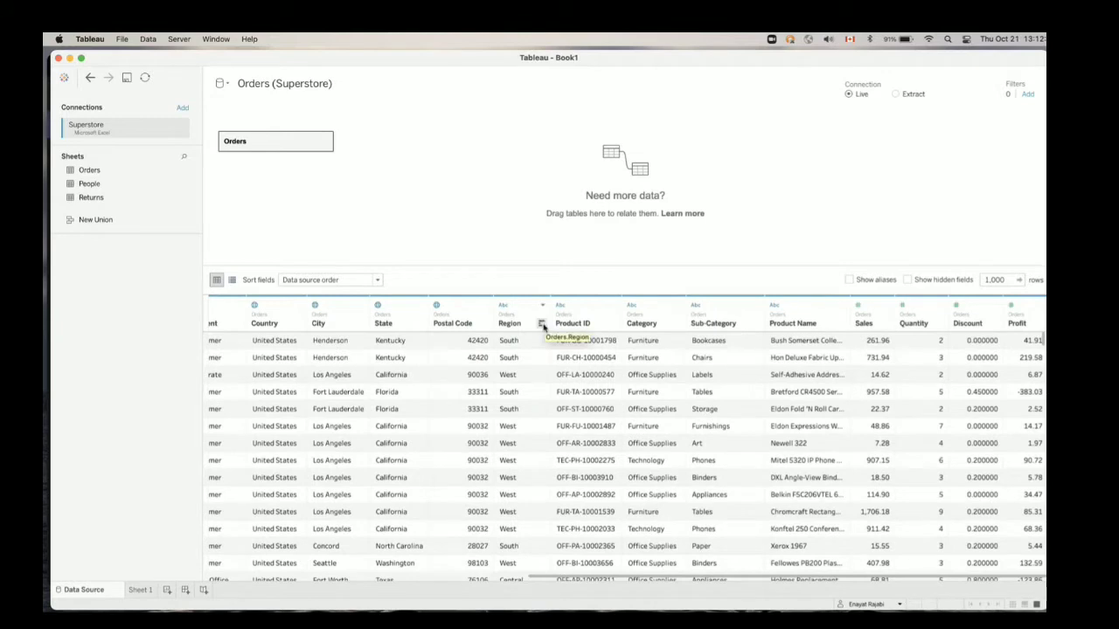
pyautogui.click(542, 324)
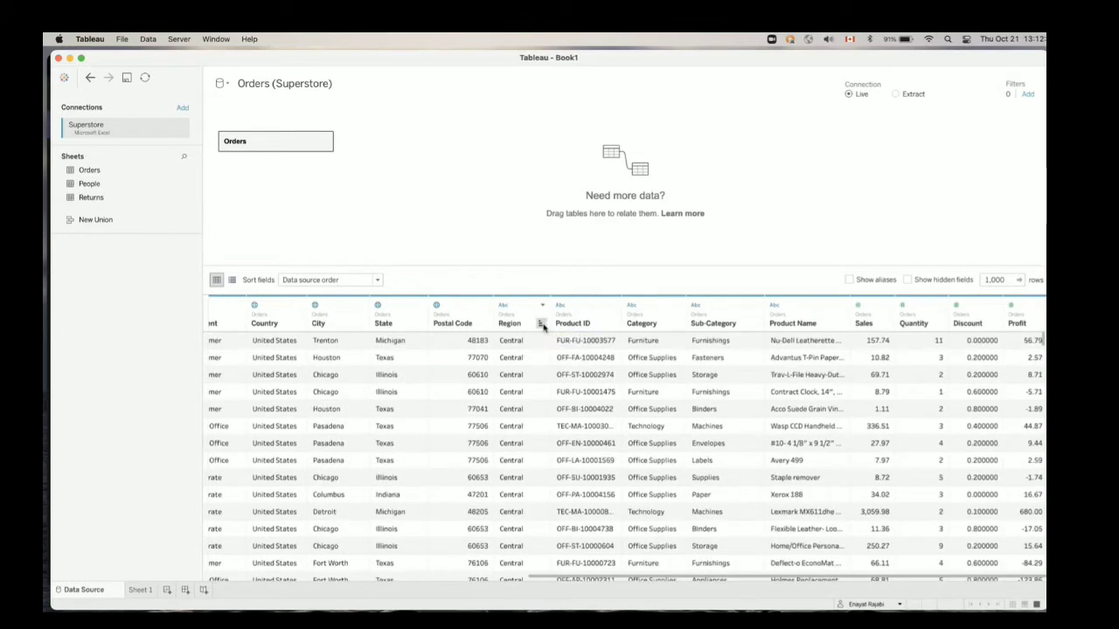
pyautogui.click(542, 324)
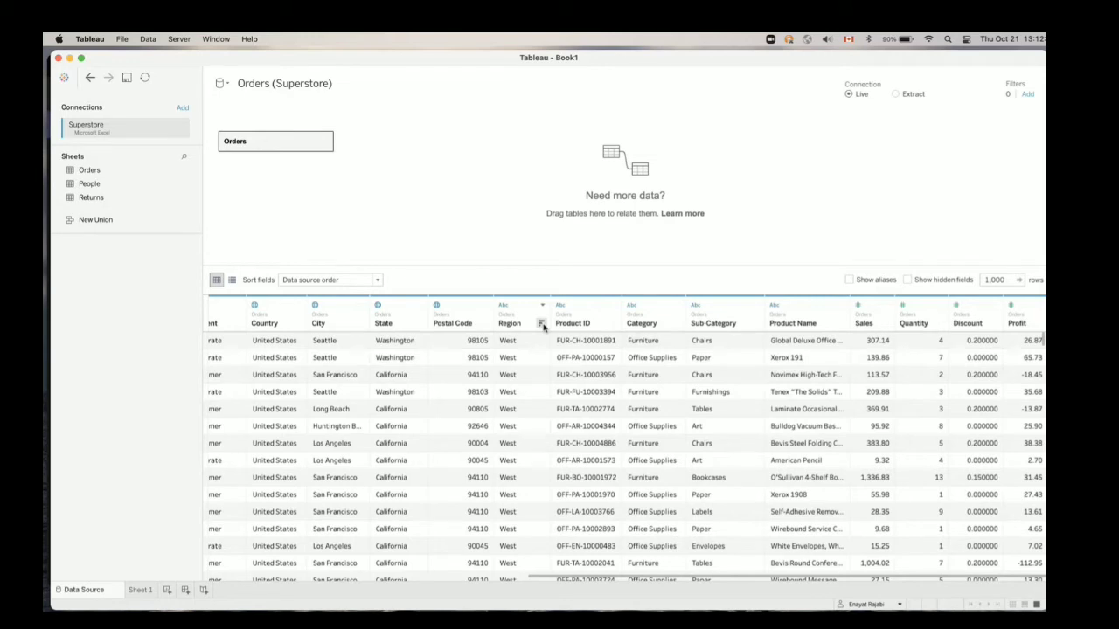
# Open the description of the Region field, review its properties and domain members, and close it
pyautogui.click(543, 307)
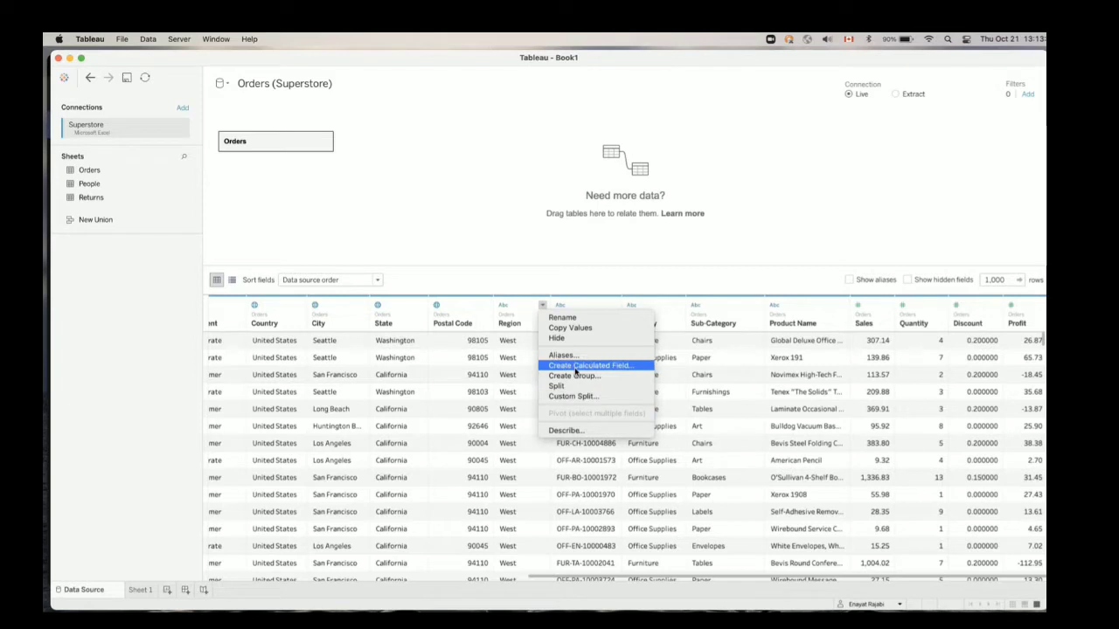
pyautogui.click(577, 429)
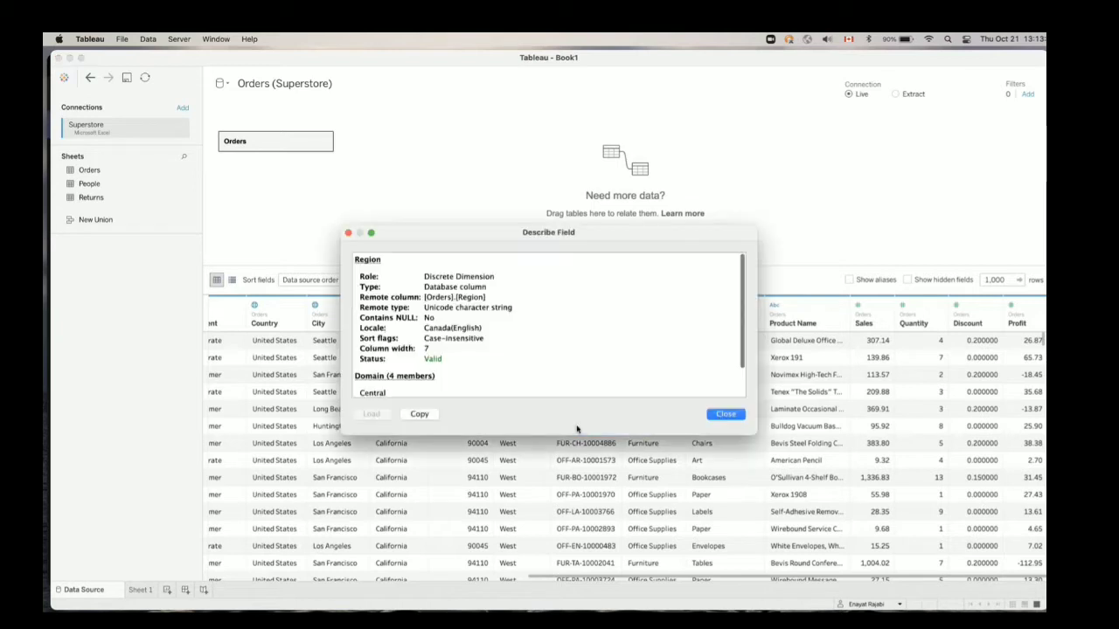
pyautogui.scroll(-3, 544, 372)
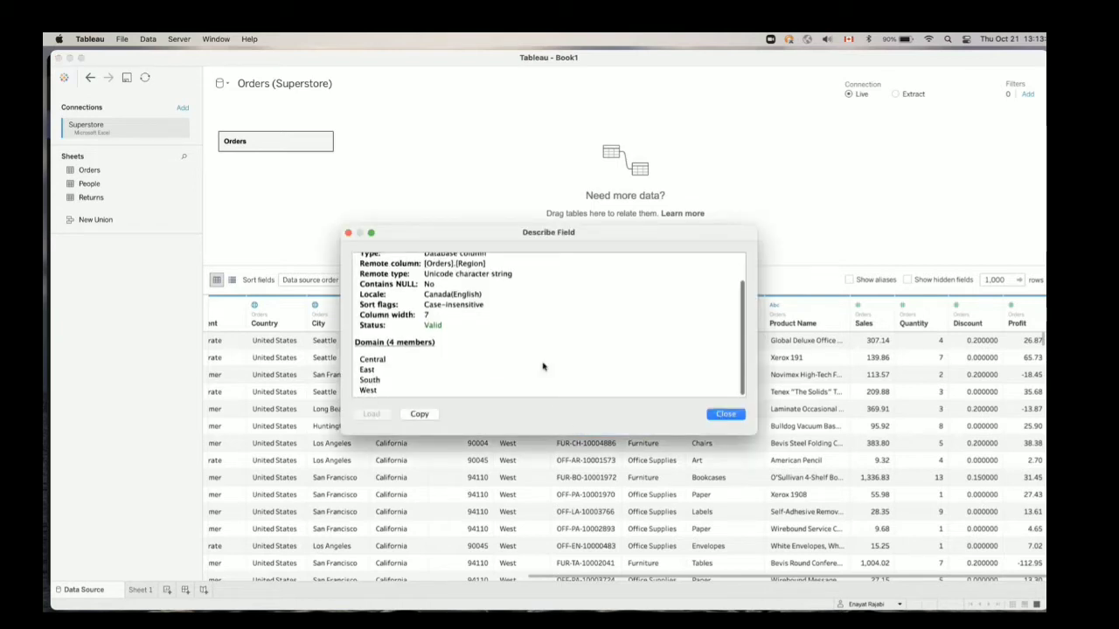
pyautogui.scroll(2, 543, 365)
pyautogui.scroll(-2, 543, 366)
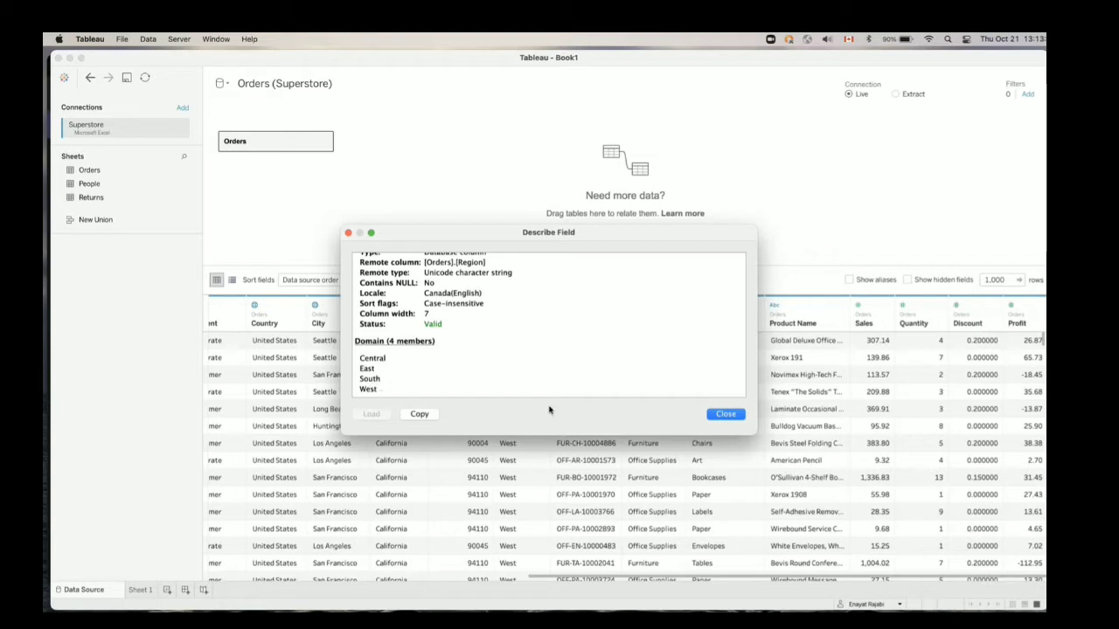
pyautogui.click(726, 415)
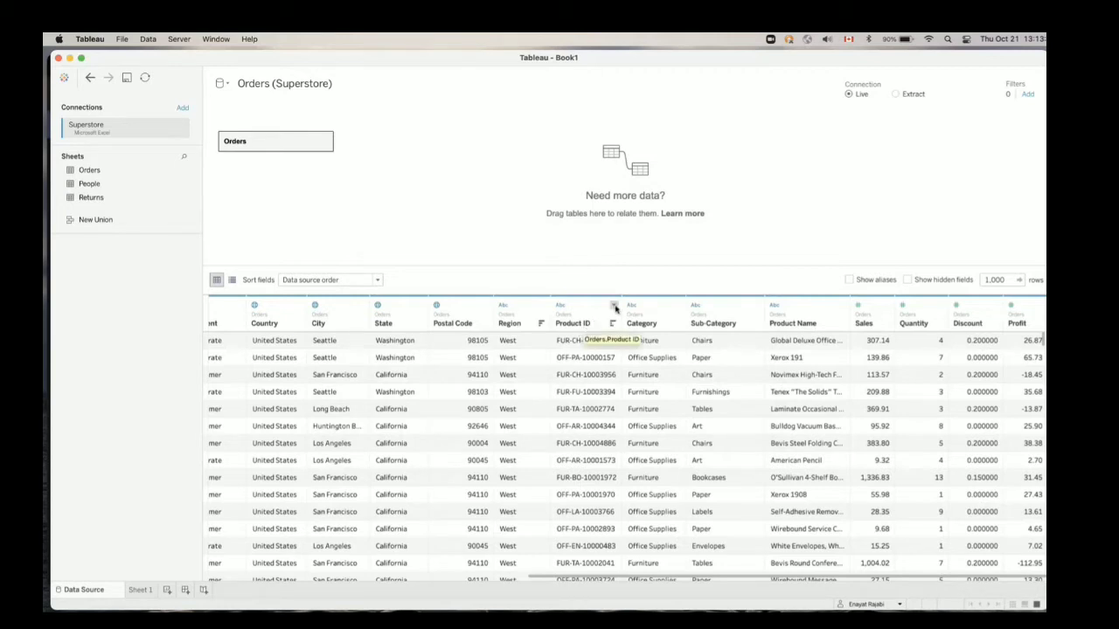
# Open the description of the Product ID field, review its properties and domain members, and close it
pyautogui.click(614, 305)
pyautogui.click(631, 431)
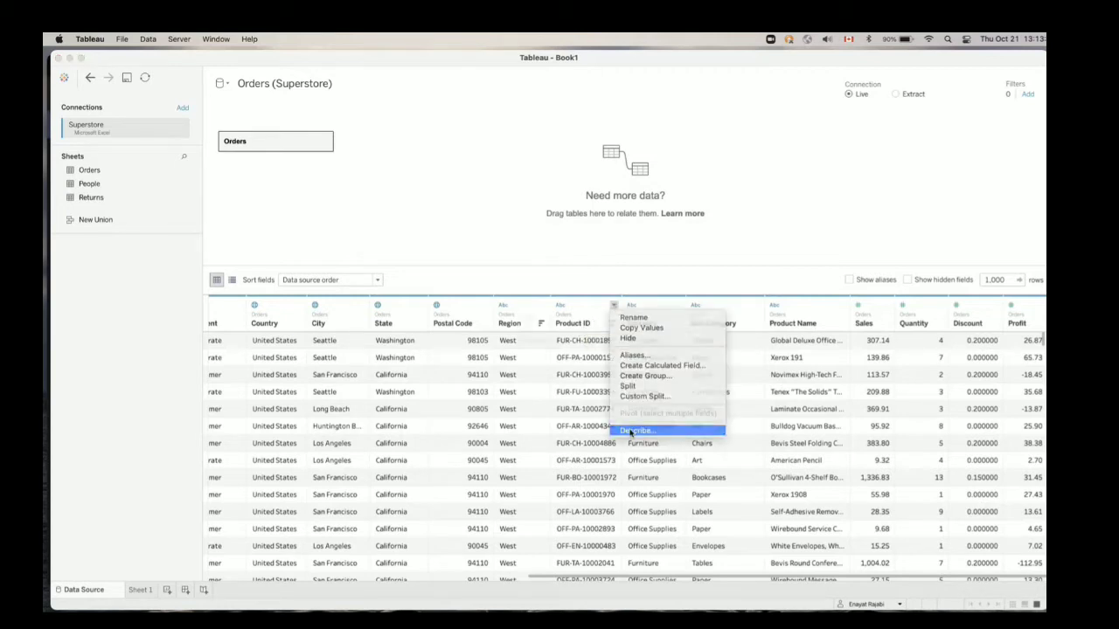
pyautogui.scroll(-3, 562, 354)
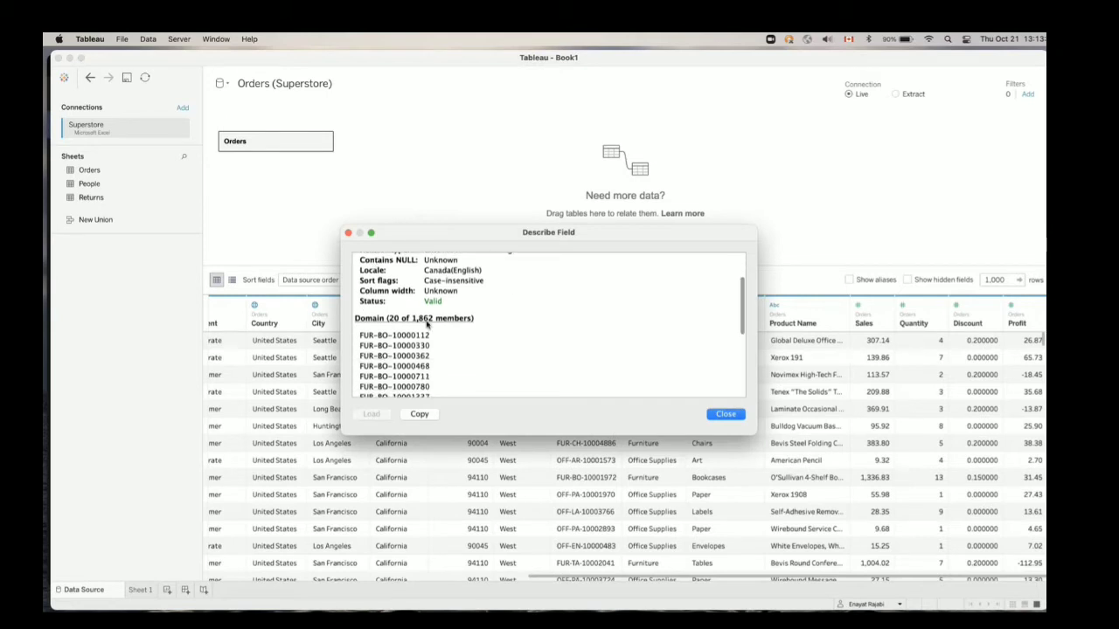
pyautogui.scroll(-5, 428, 350)
pyautogui.scroll(10, 428, 365)
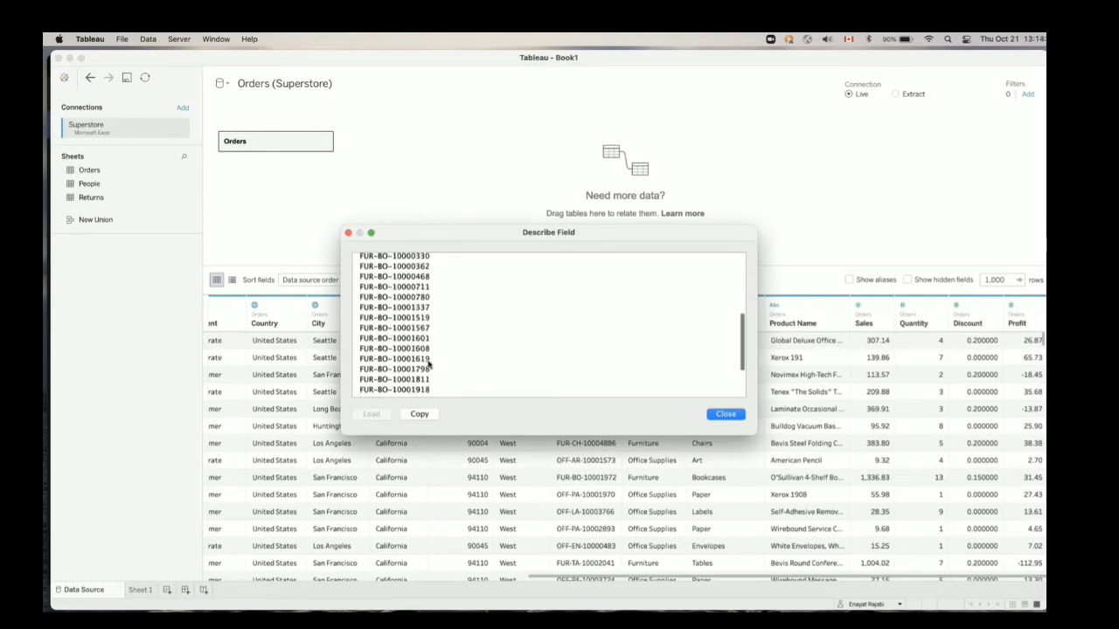
pyautogui.scroll(1, 407, 311)
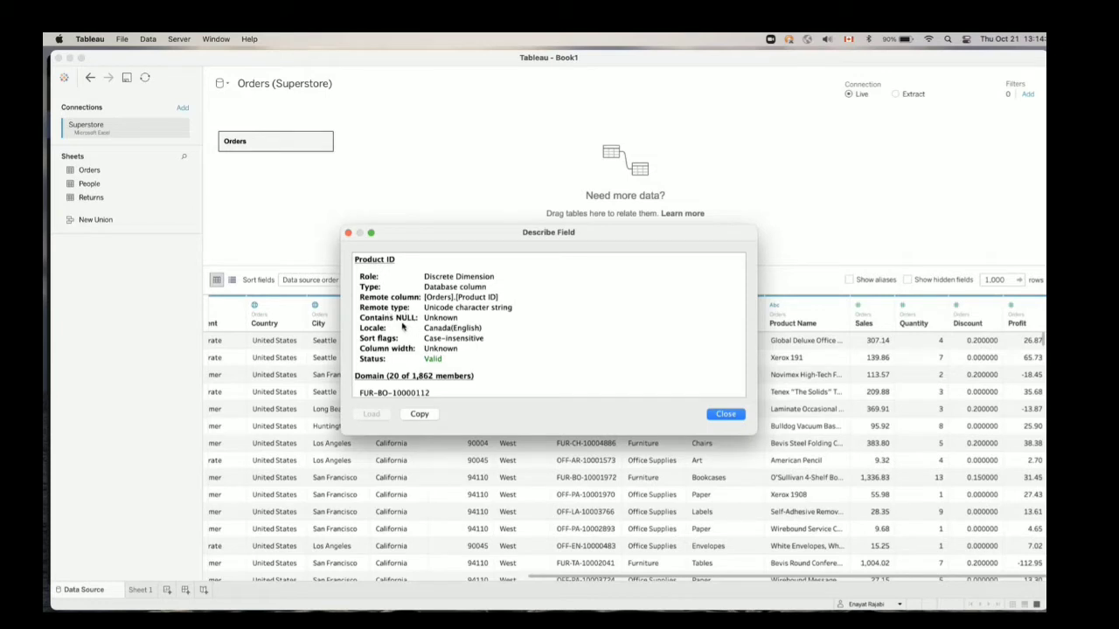
pyautogui.click(725, 414)
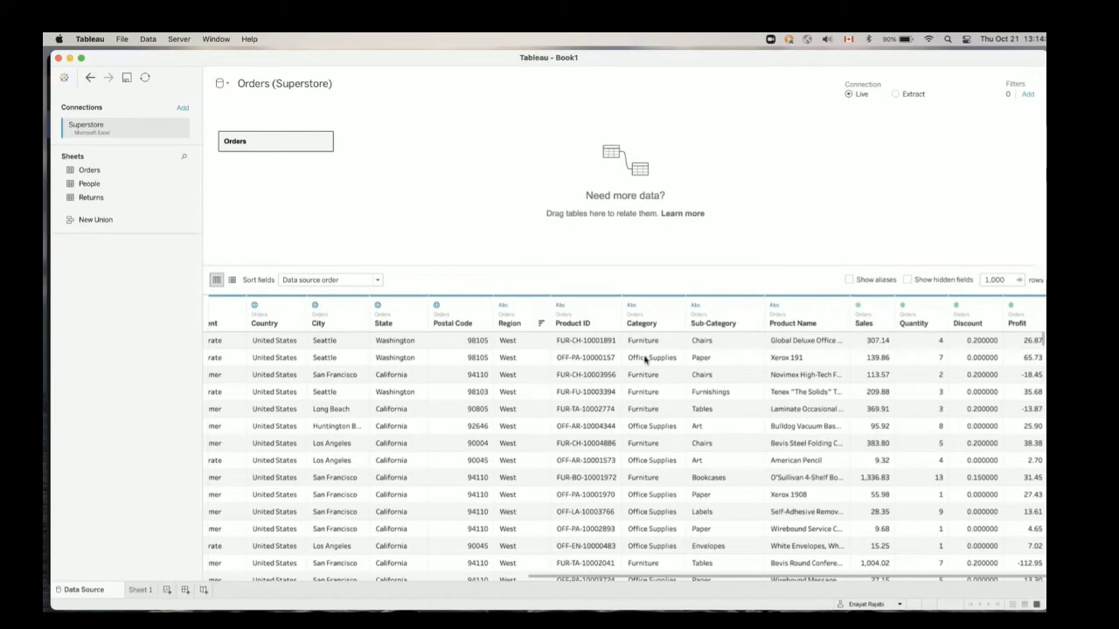
pyautogui.click(849, 281)
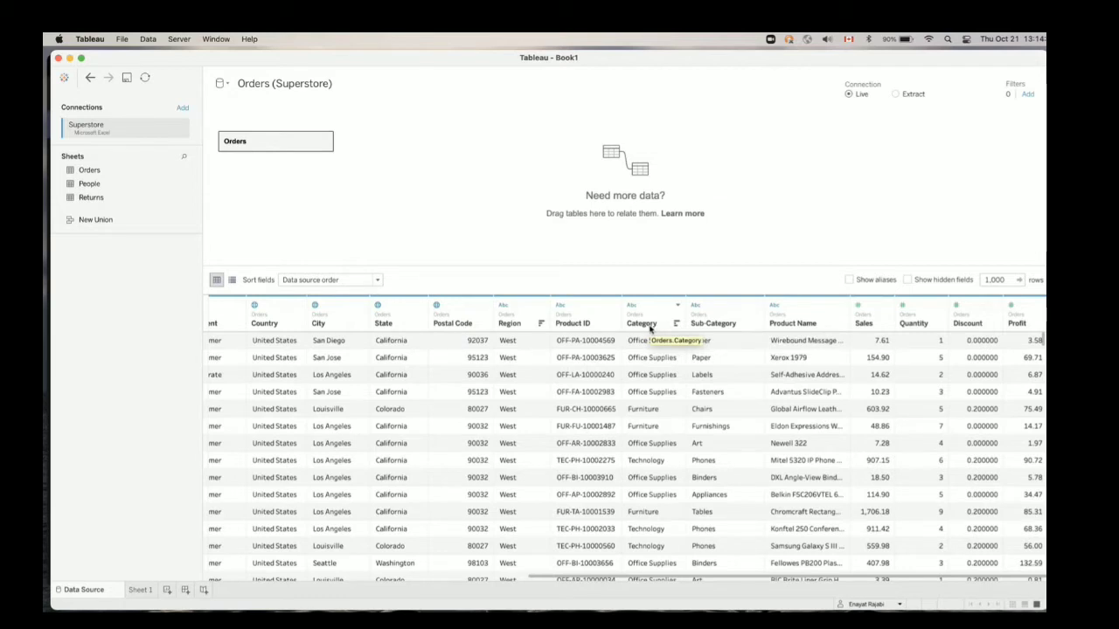
pyautogui.click(908, 280)
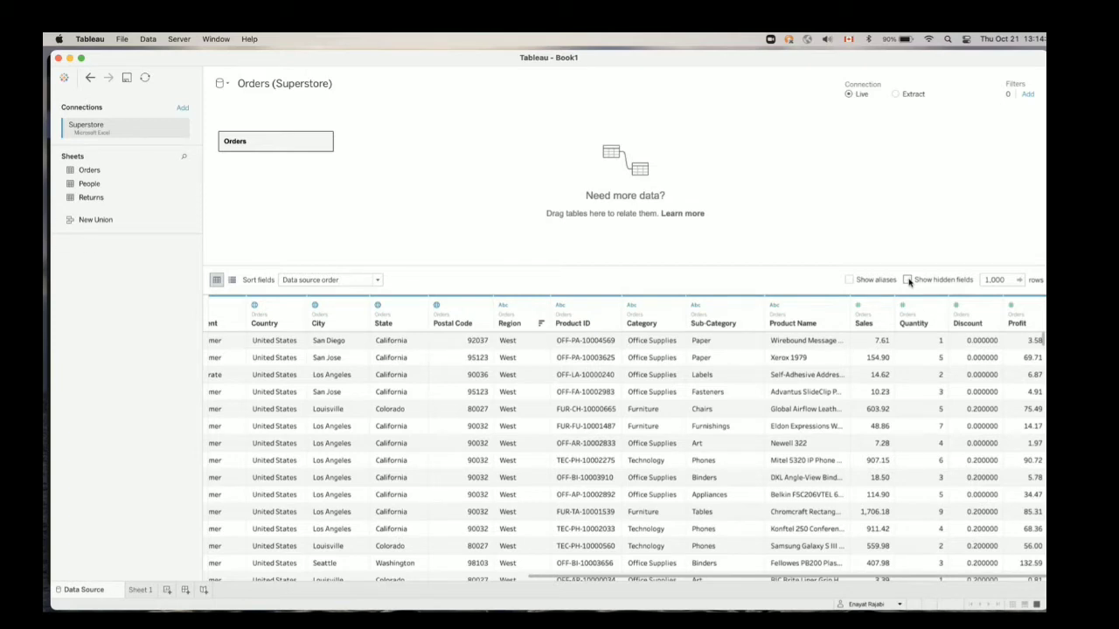
# Limit the Orders data preview to 30 rows and look through them
pyautogui.doubleClick(994, 279)
pyautogui.write('30')
pyautogui.press('Return')
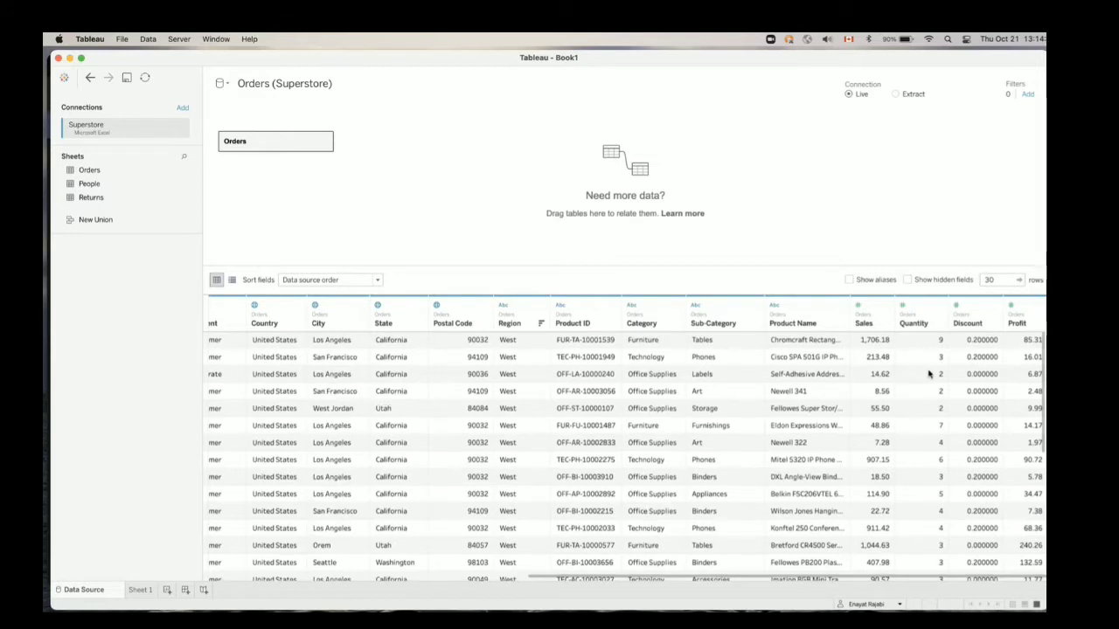
pyautogui.scroll(-5, 929, 373)
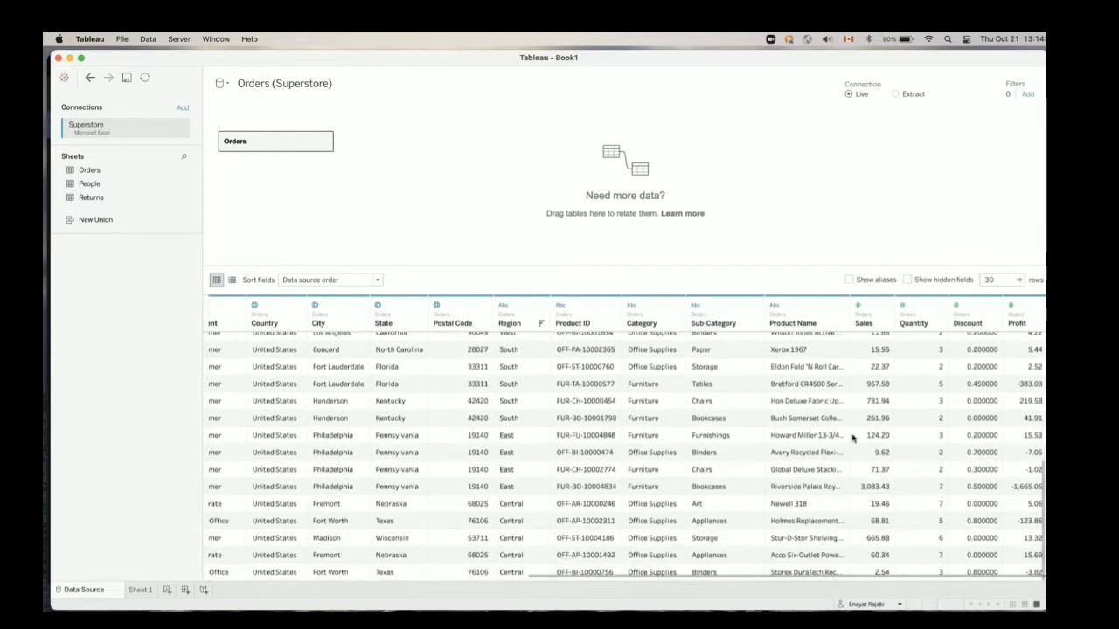
pyautogui.scroll(5, 852, 438)
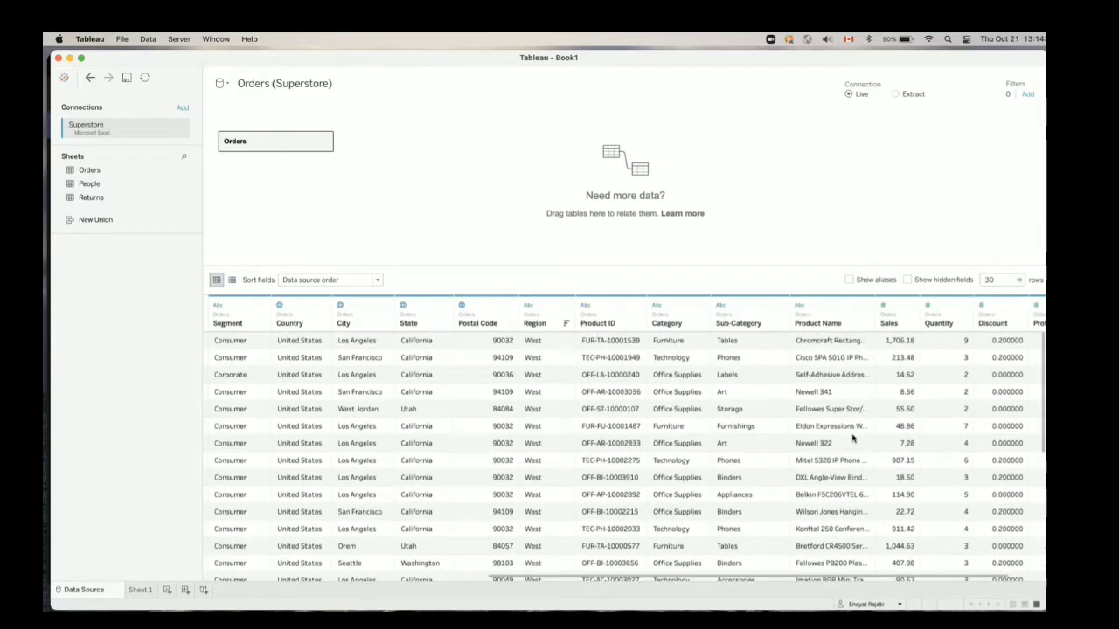
# Set the Orders data preview to 3,000 rows and look across the columns from Row ID to Profit
pyautogui.doubleClick(999, 281)
pyautogui.write('3000')
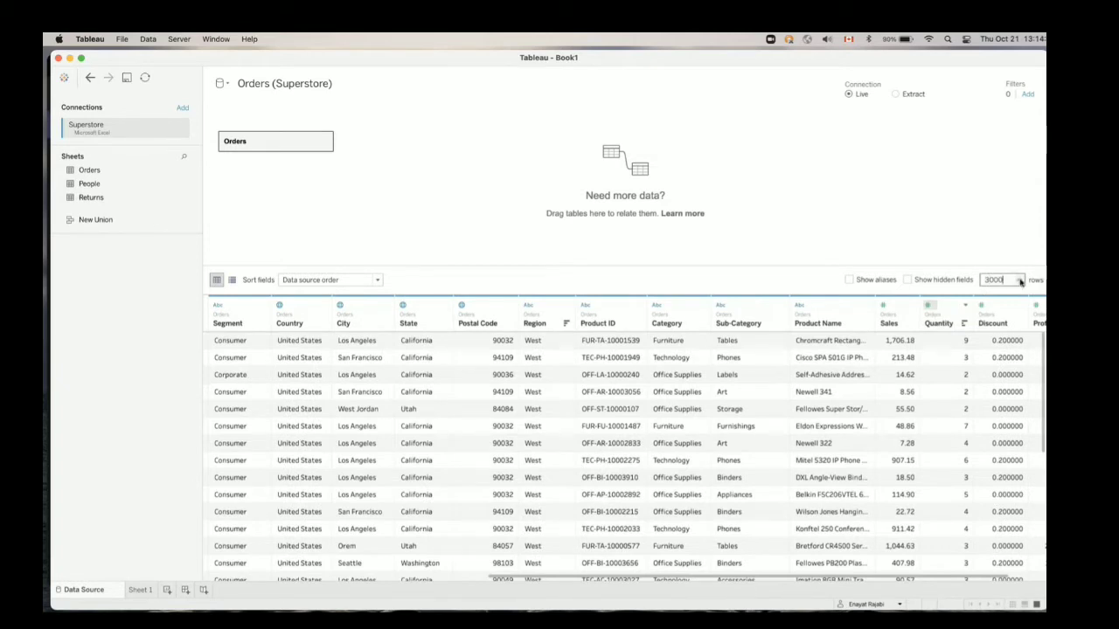
pyautogui.click(1020, 281)
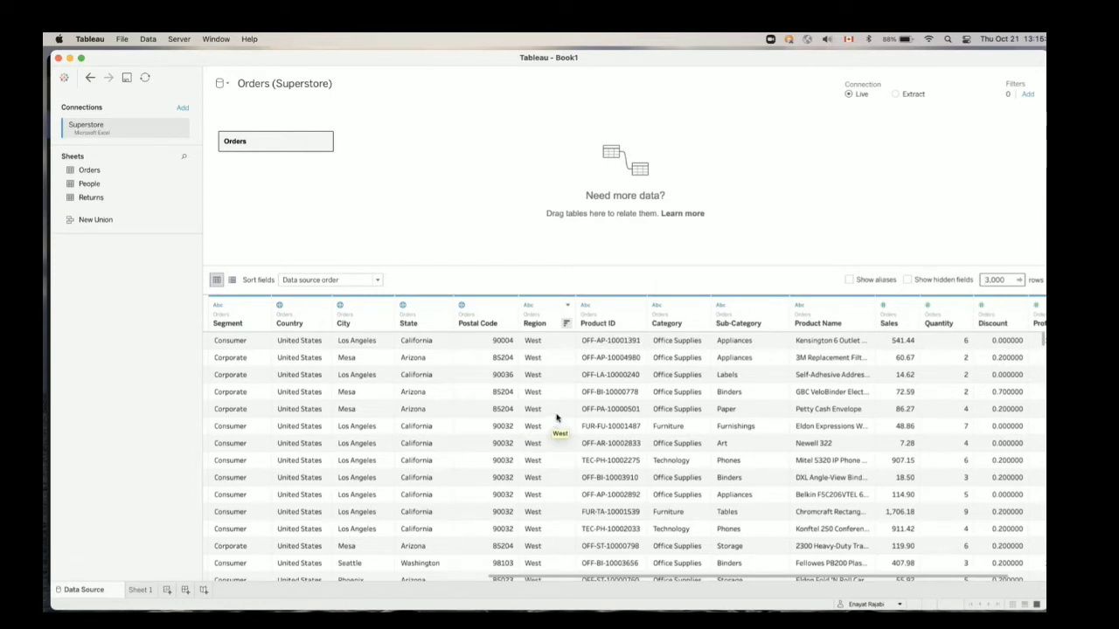
pyautogui.hscroll(-3, 360, 381)
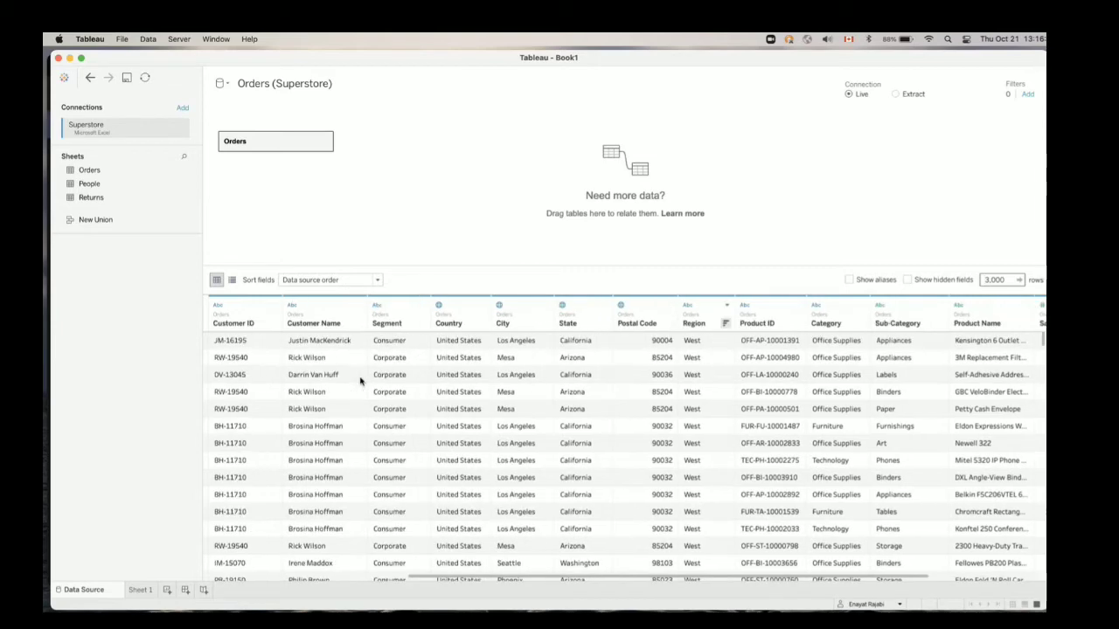
pyautogui.hscroll(-5, 360, 380)
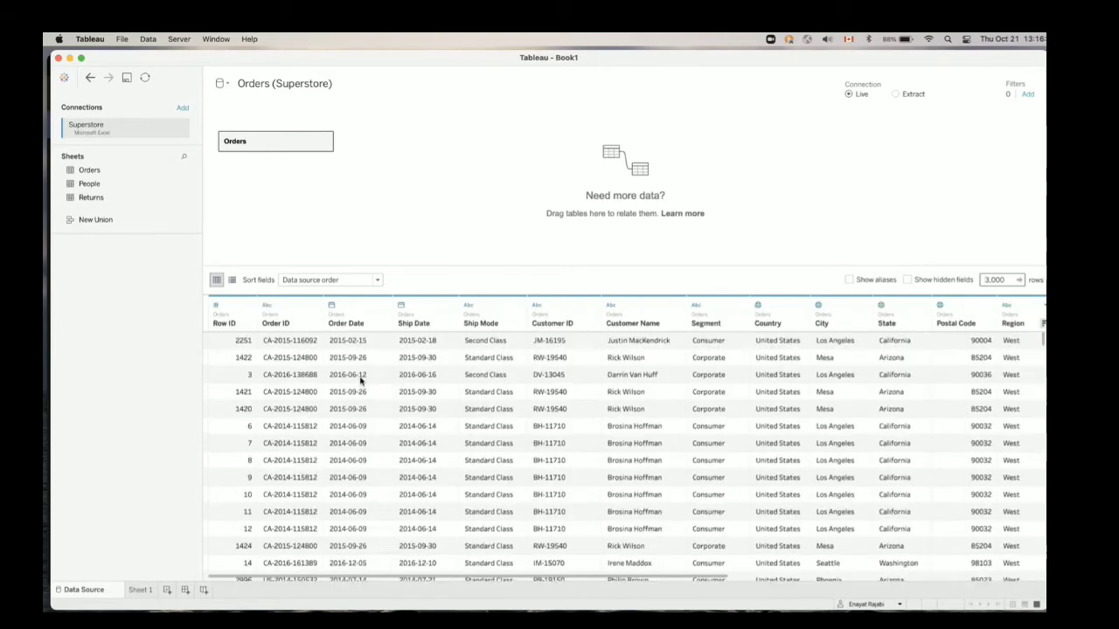
pyautogui.hscroll(8, 360, 380)
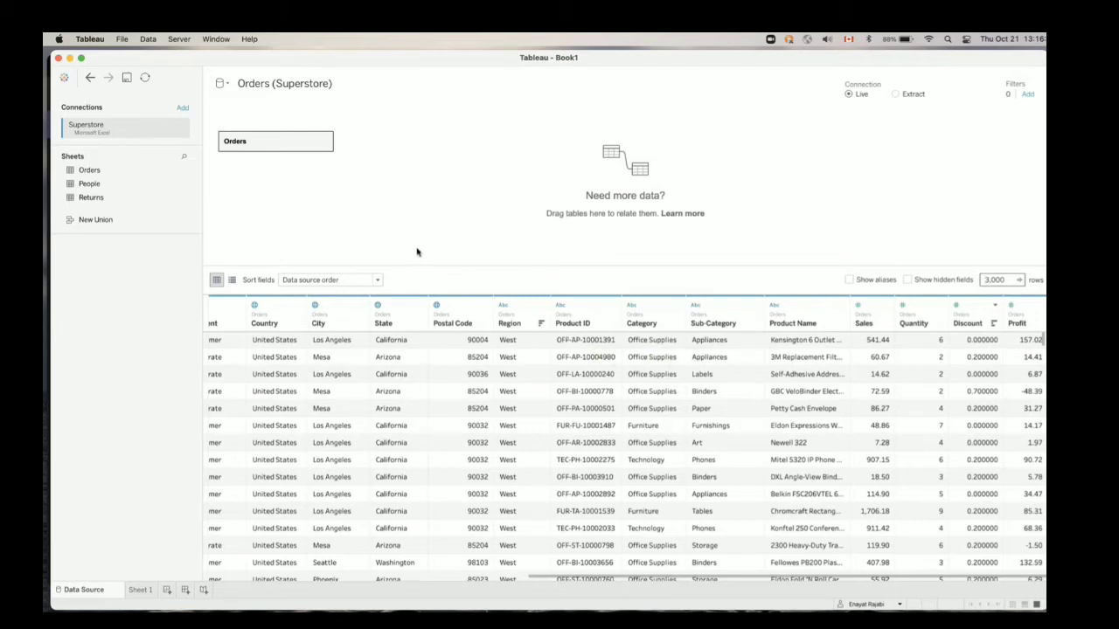
# Open the Orders table on the canvas for joining and add the People sheet beside it
pyautogui.doubleClick(283, 145)
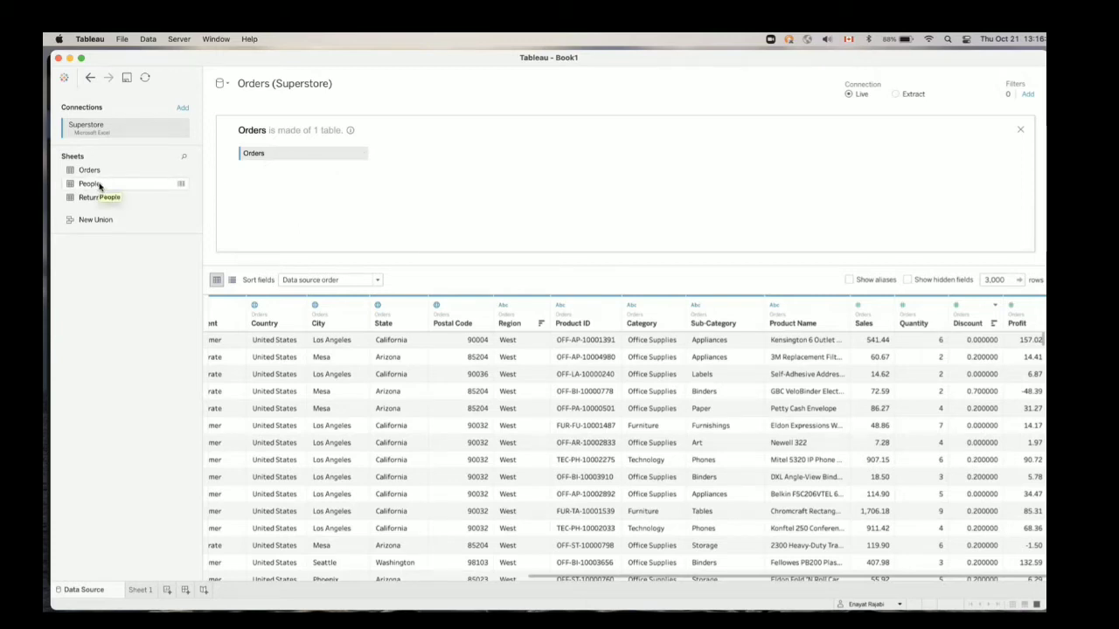
pyautogui.hscroll(-10, 313, 409)
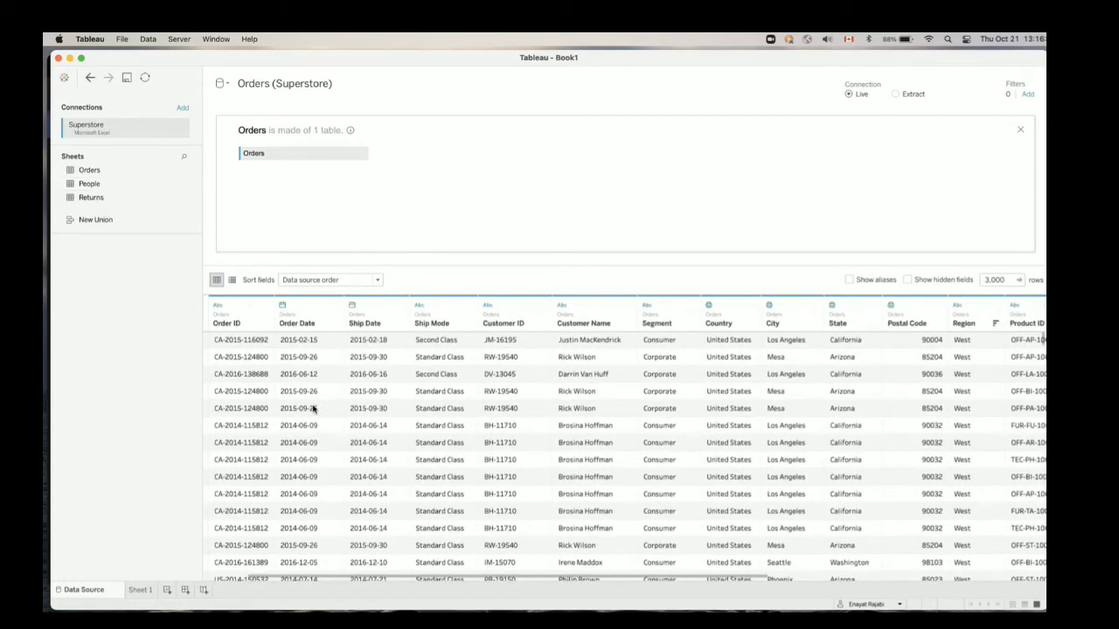
pyautogui.hscroll(2, 313, 408)
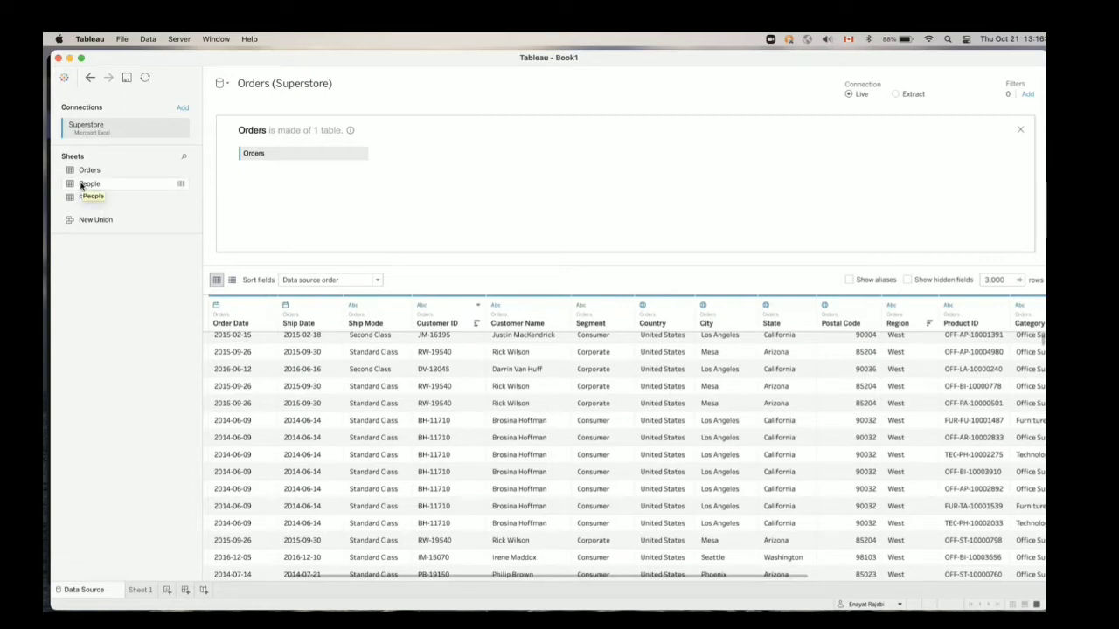
pyautogui.moveTo(81, 186); pyautogui.dragTo(437, 154)
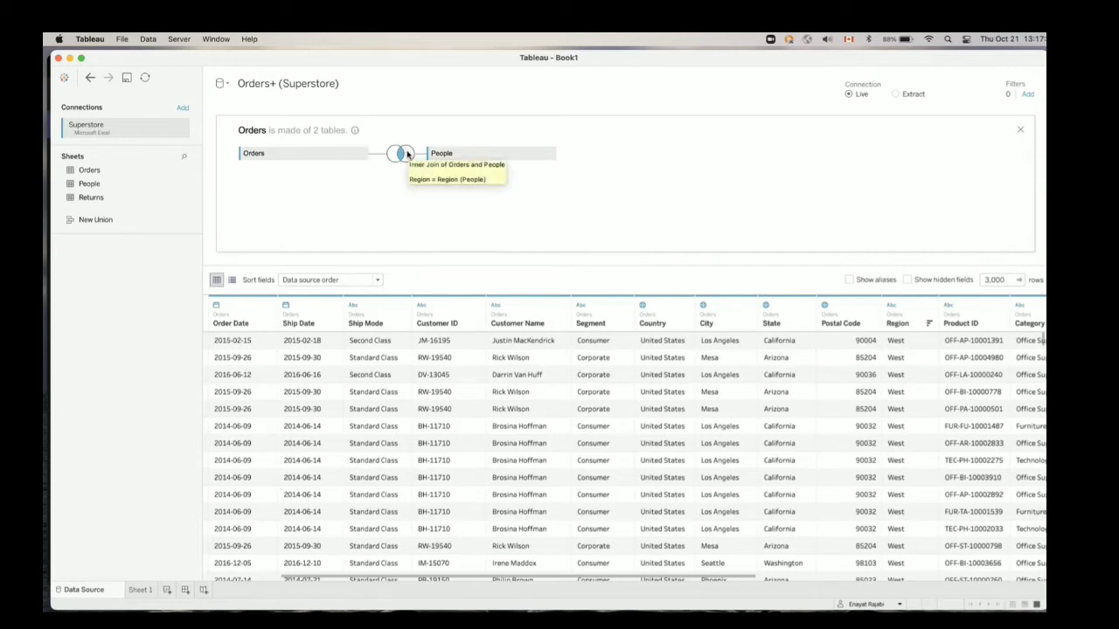
# Open the join between Orders and People, review its Region clause and the People fields available for it, and close it
pyautogui.click(407, 154)
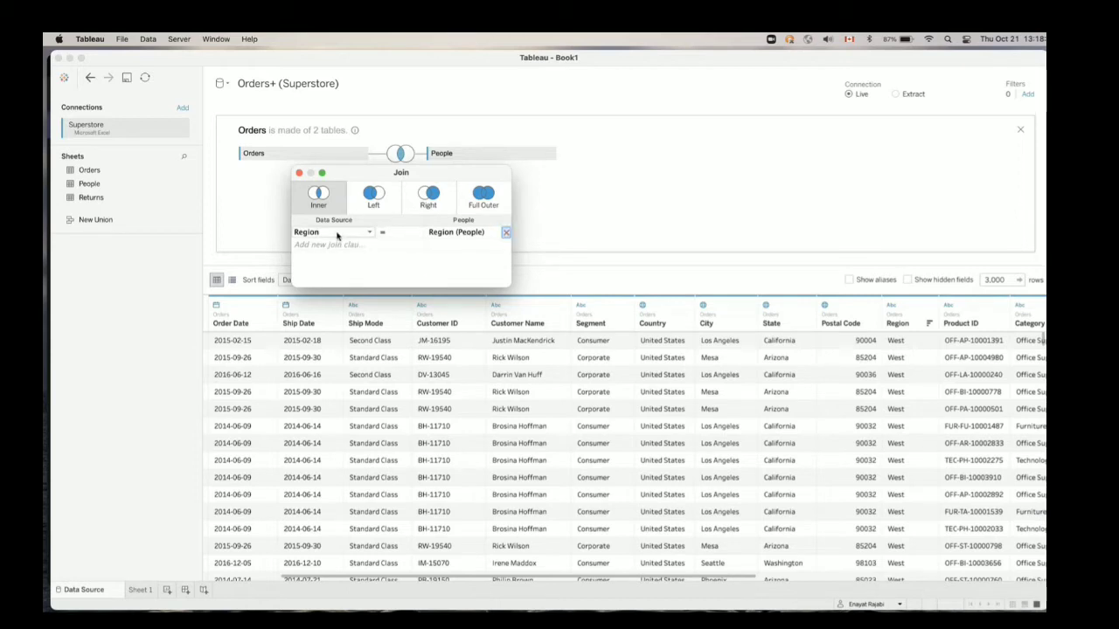
pyautogui.click(551, 180)
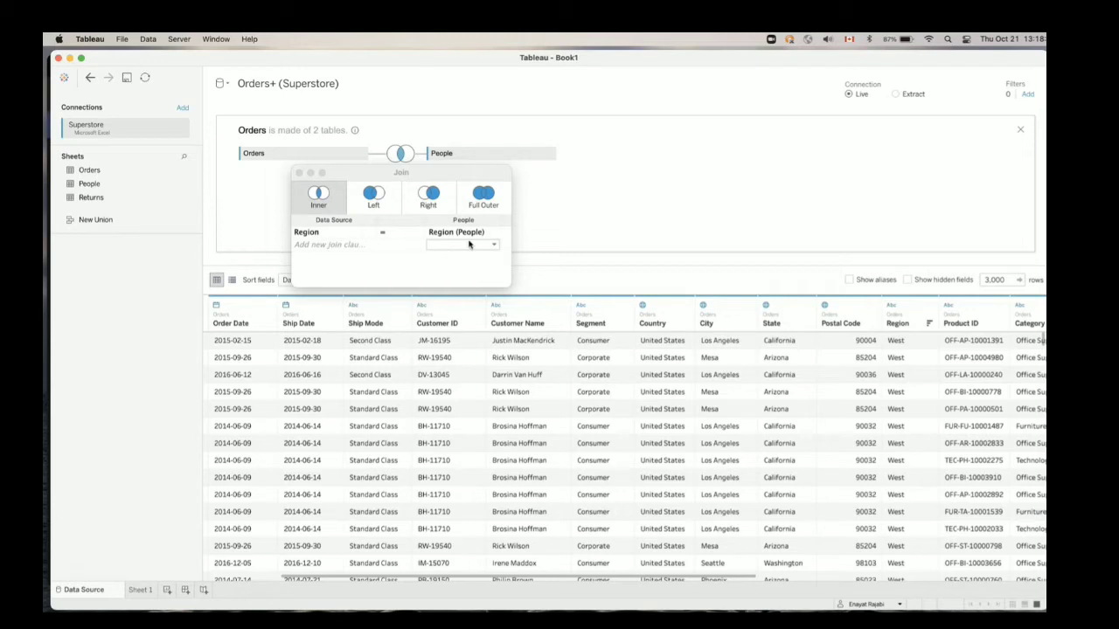
pyautogui.click(494, 245)
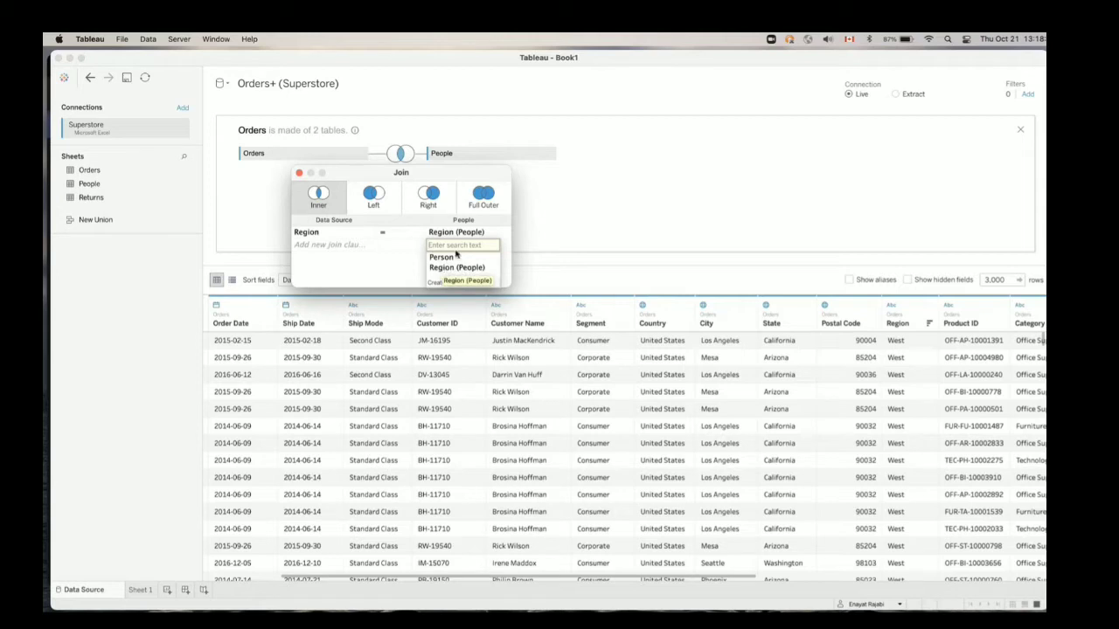
pyautogui.click(472, 176)
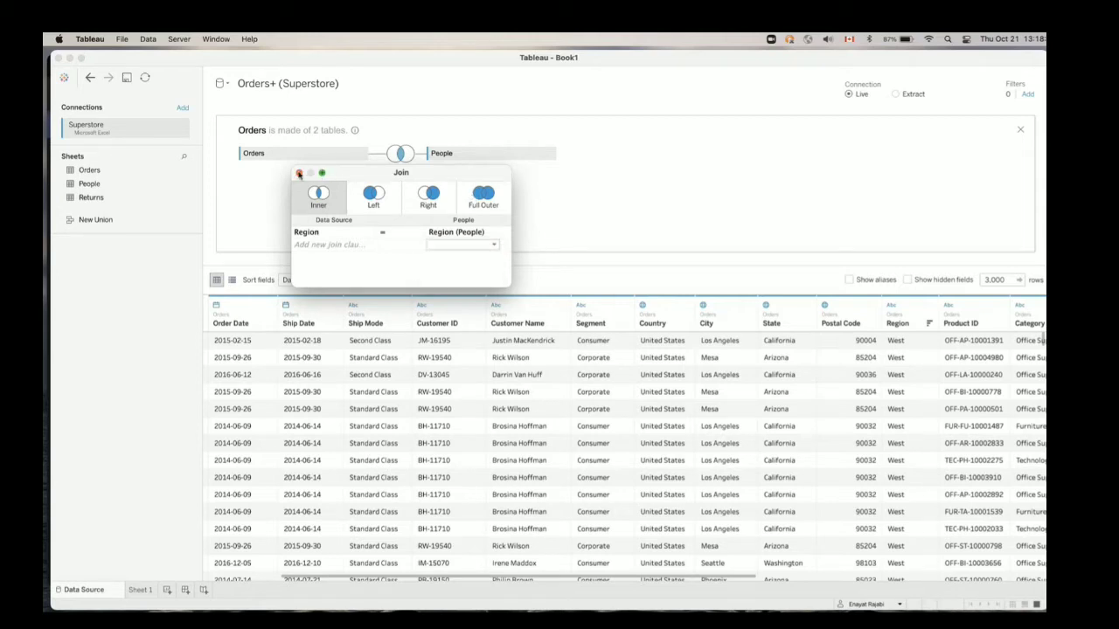
pyautogui.click(299, 174)
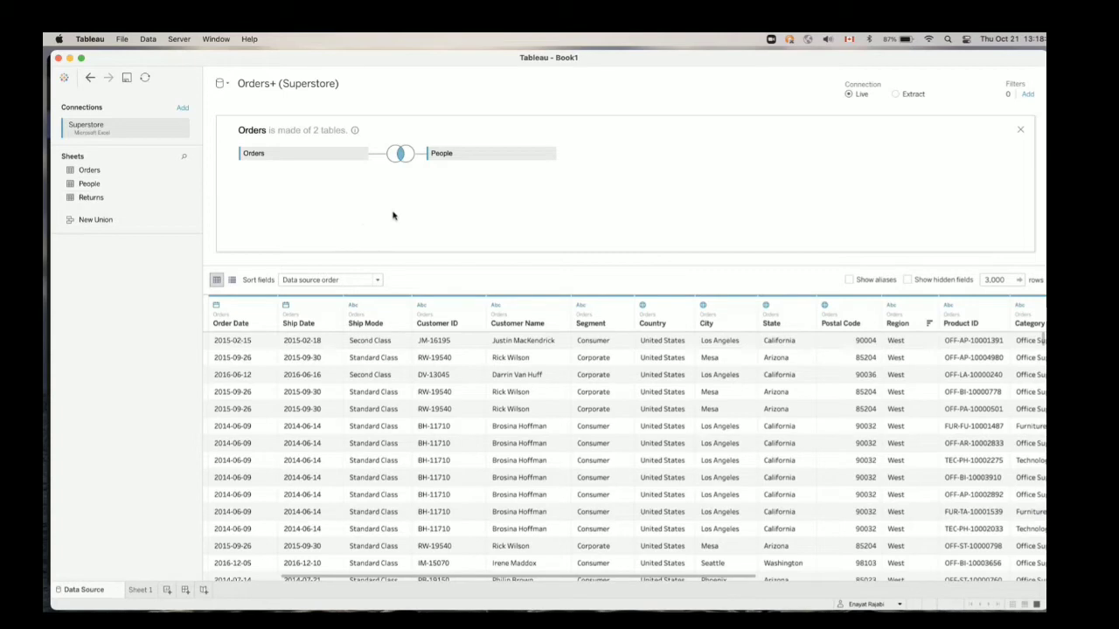
# Look across the joined preview, comparing the Orders Region column with the Person and Region (People) columns
pyautogui.hscroll(10, 485, 380)
pyautogui.scroll(-1, 487, 381)
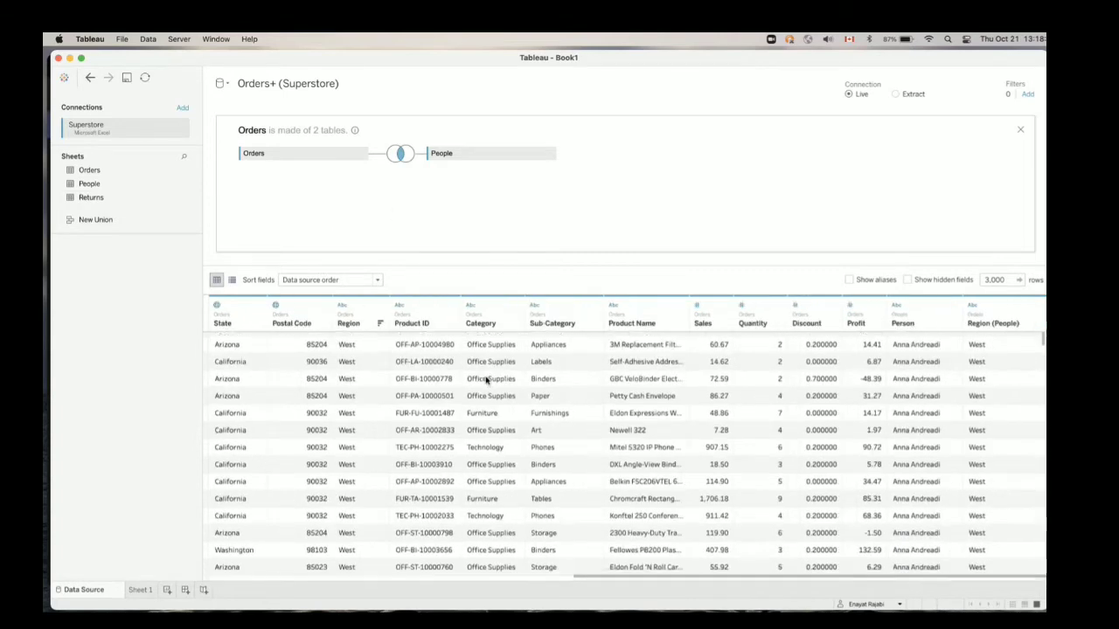
pyautogui.scroll(1, 487, 380)
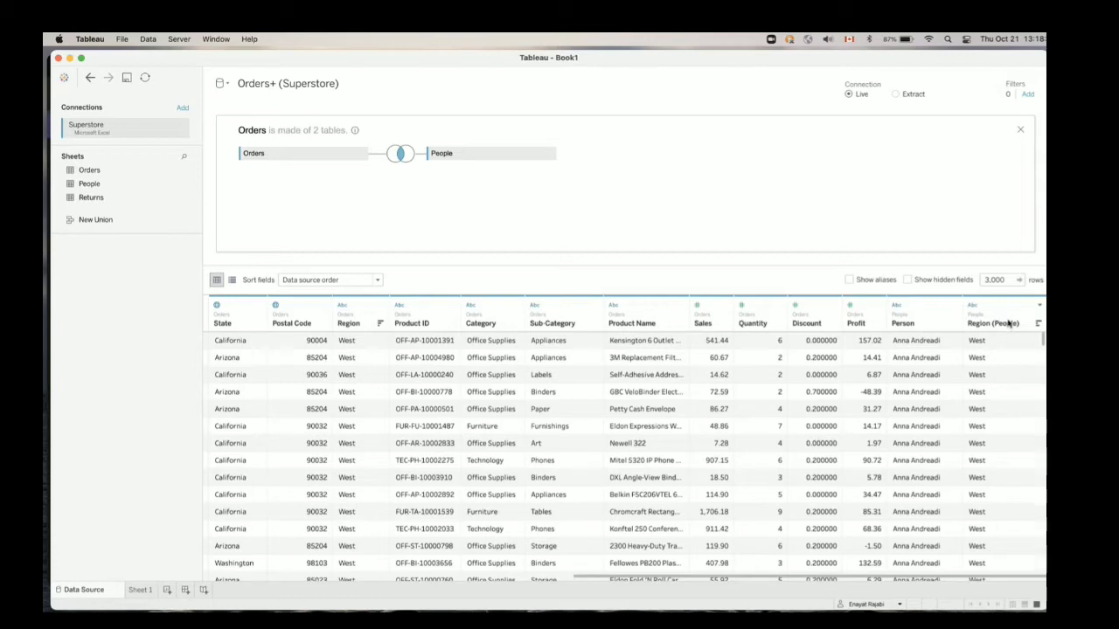
pyautogui.hscroll(-10, 777, 386)
pyautogui.hscroll(-5, 776, 387)
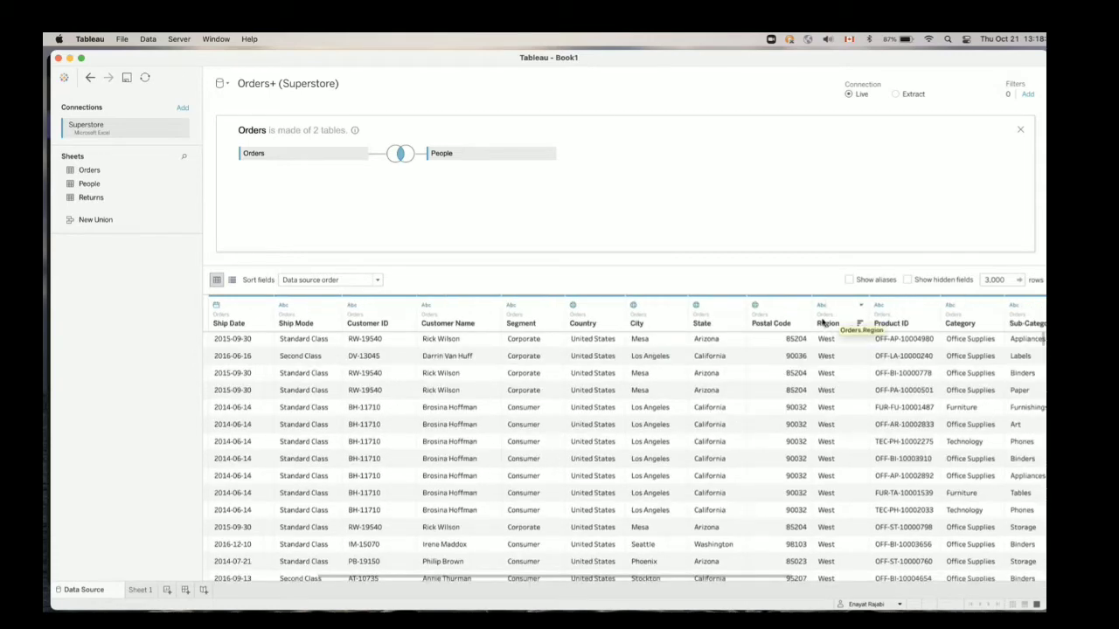
pyautogui.hscroll(10, 829, 324)
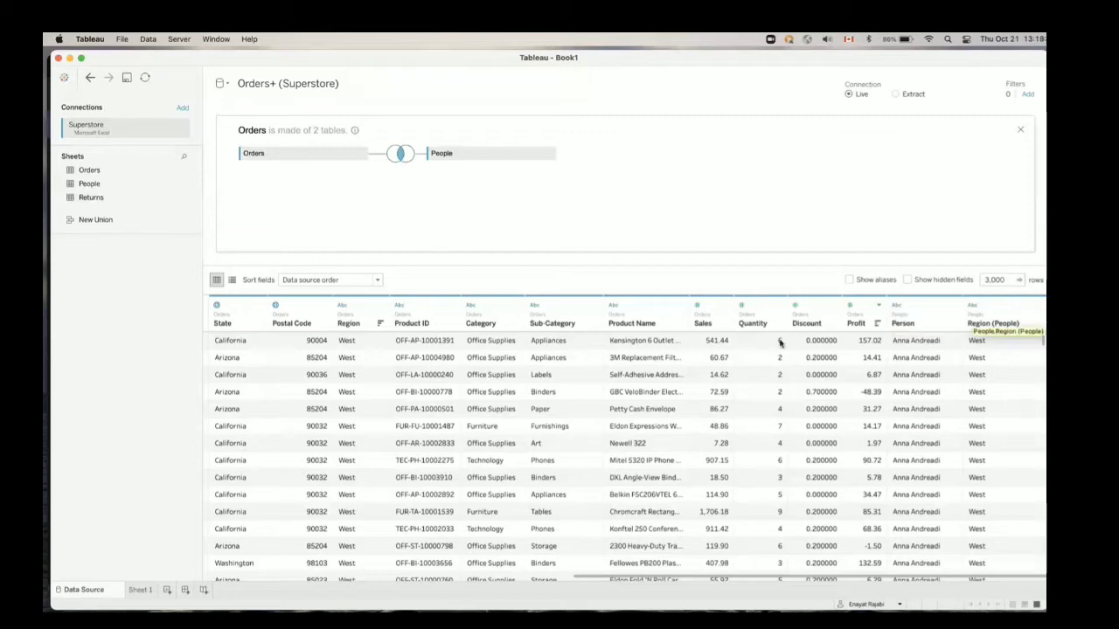
pyautogui.hscroll(-10, 761, 367)
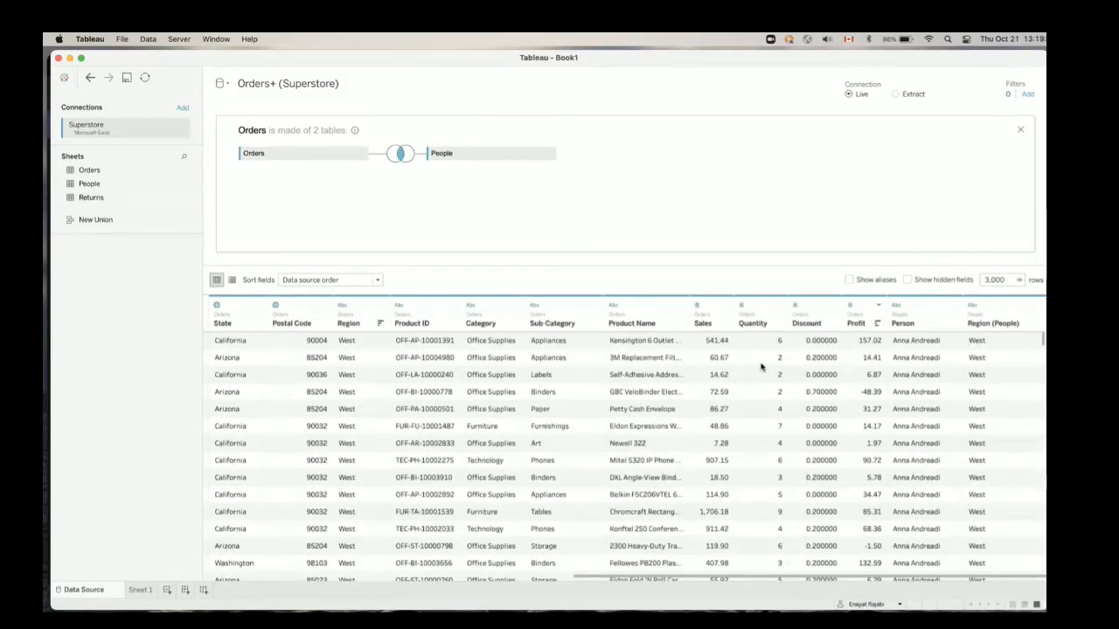
pyautogui.hscroll(-5, 760, 367)
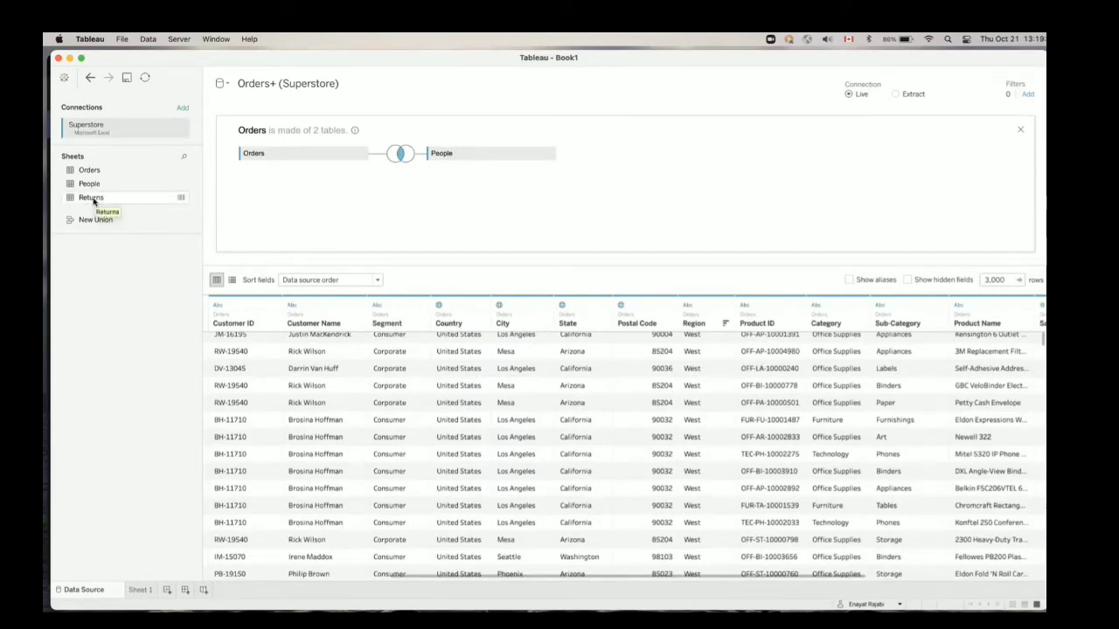
# Add the Returns sheet to the Orders join, review the join type and clause it uses, and close the join settings
pyautogui.moveTo(93, 200); pyautogui.dragTo(360, 202)
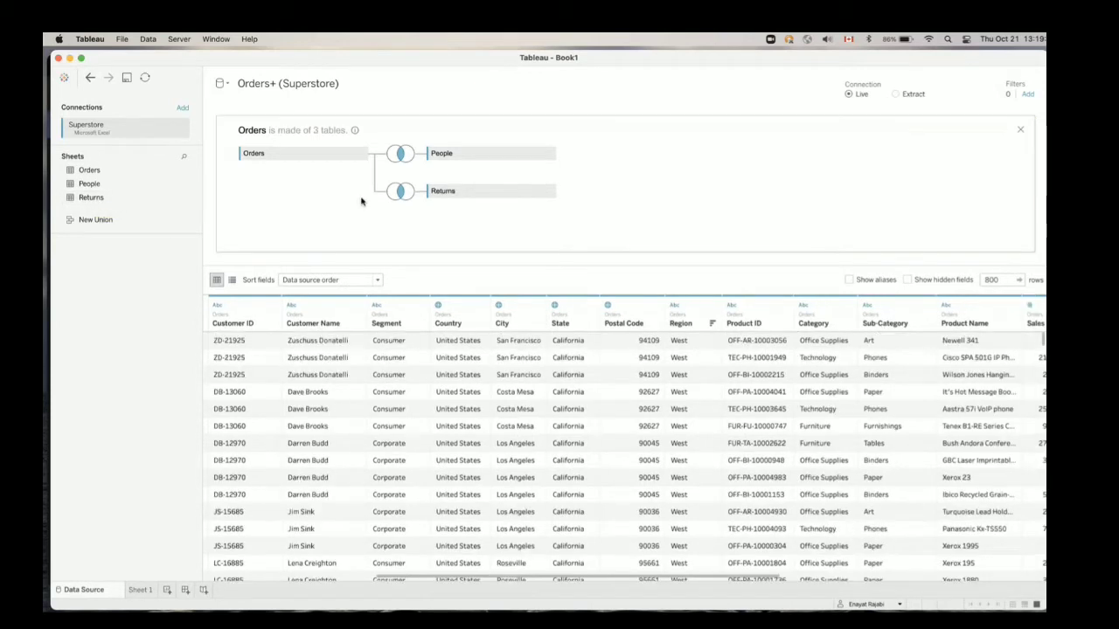
pyautogui.click(409, 194)
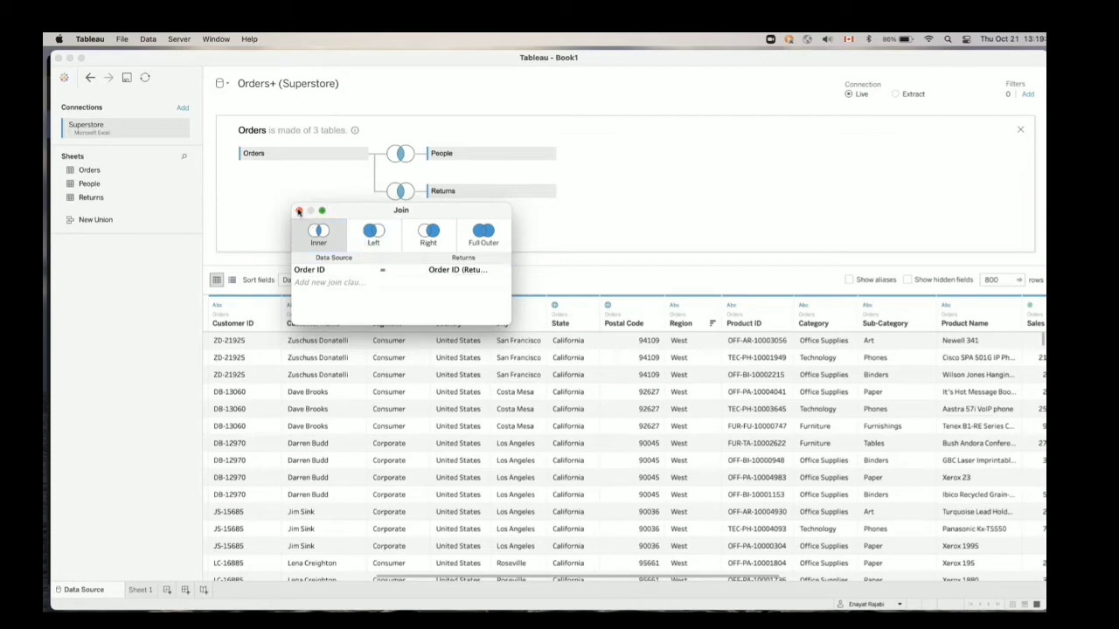
pyautogui.click(299, 213)
# Examine the fields available for each side of the Orders and Returns join clause, and close the join settings without changes
pyautogui.click(410, 195)
pyautogui.click(370, 274)
pyautogui.click(494, 273)
pyautogui.click(494, 273)
pyautogui.click(549, 245)
pyautogui.click(298, 211)
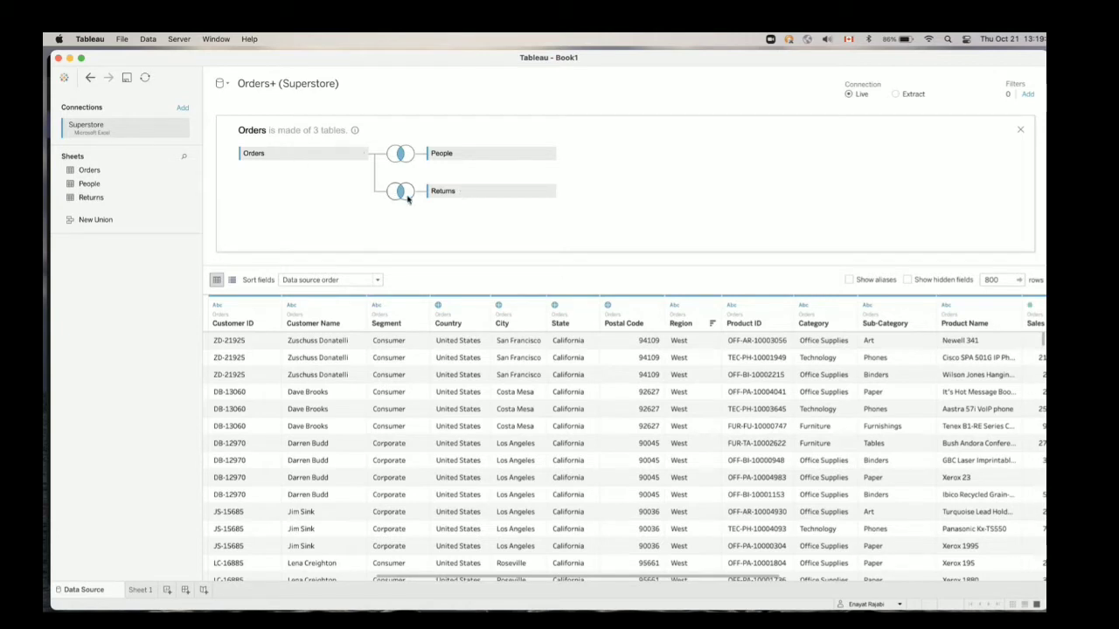
pyautogui.moveTo(407, 198)
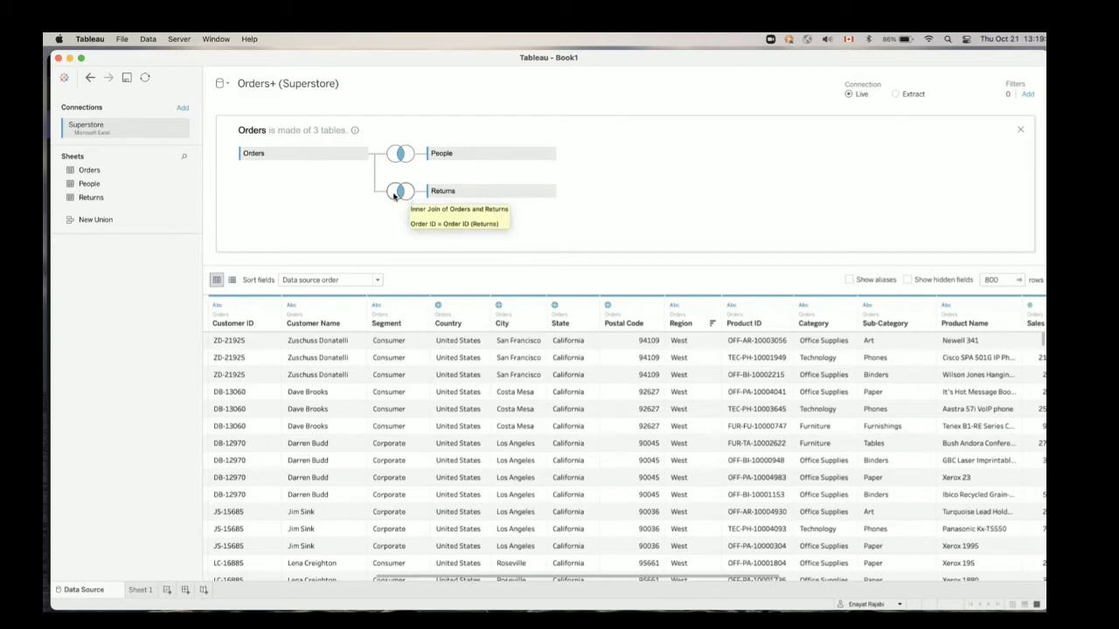
pyautogui.click(402, 193)
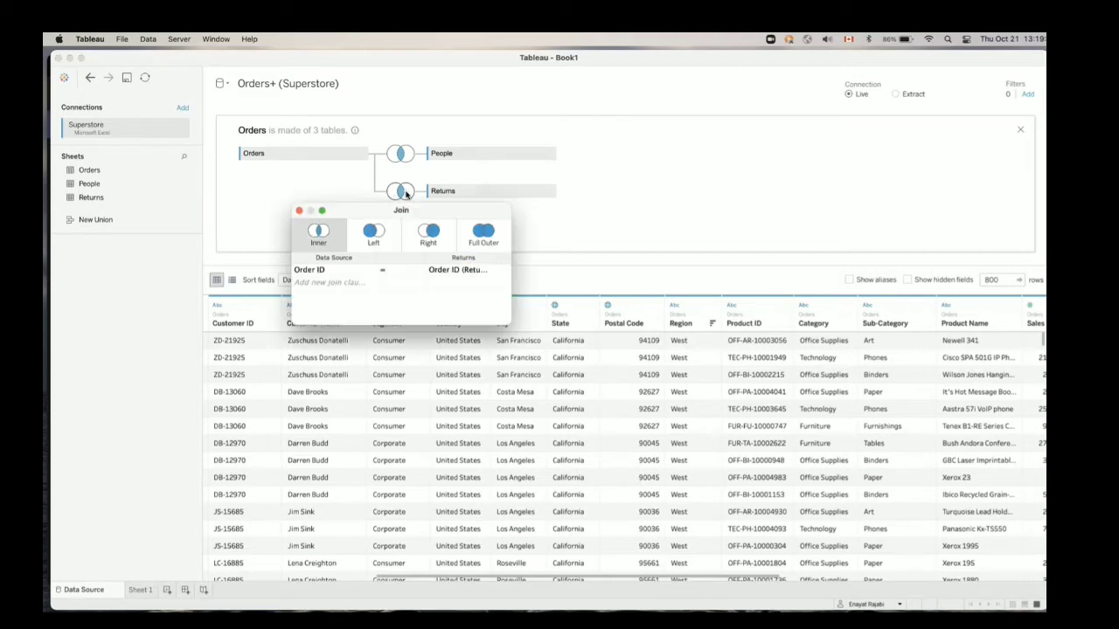
pyautogui.click(369, 270)
pyautogui.click(452, 299)
pyautogui.click(299, 212)
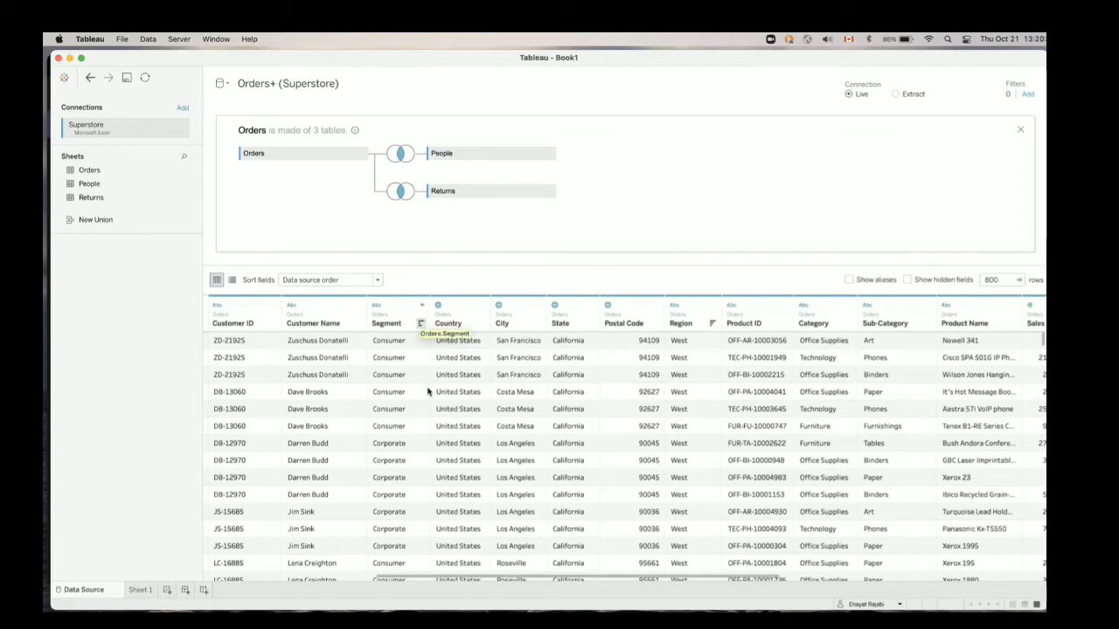
# Look through the three-table preview from Row ID to the Returned and Order ID (Returns) columns
pyautogui.hscroll(10, 427, 391)
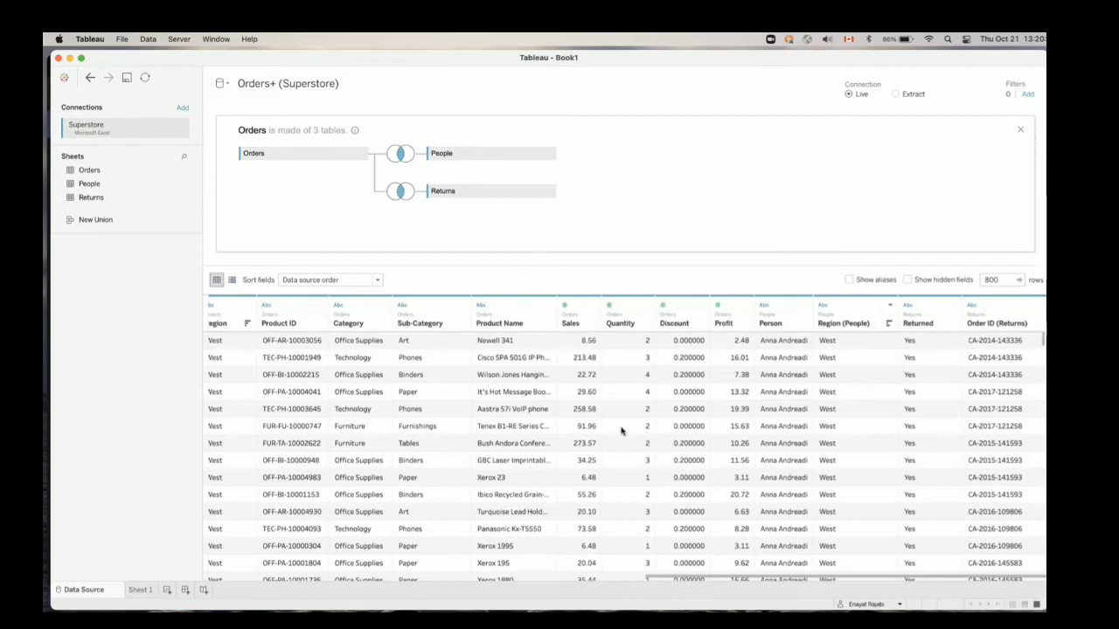
pyautogui.hscroll(-10, 619, 430)
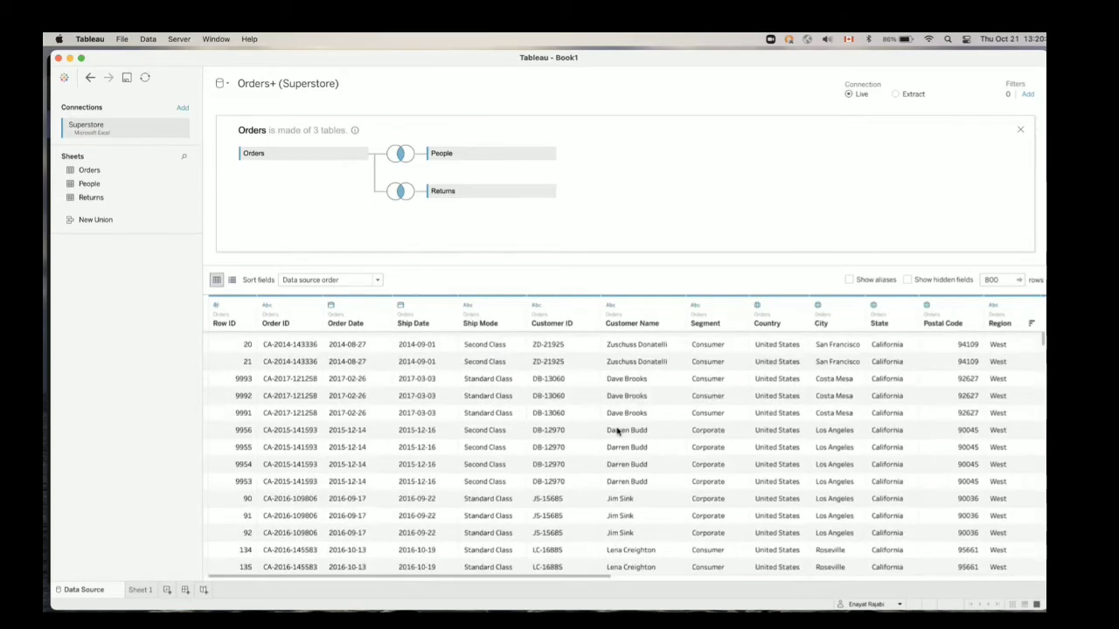
pyautogui.scroll(1, 617, 431)
pyautogui.hscroll(2, 617, 431)
pyautogui.hscroll(-2, 617, 431)
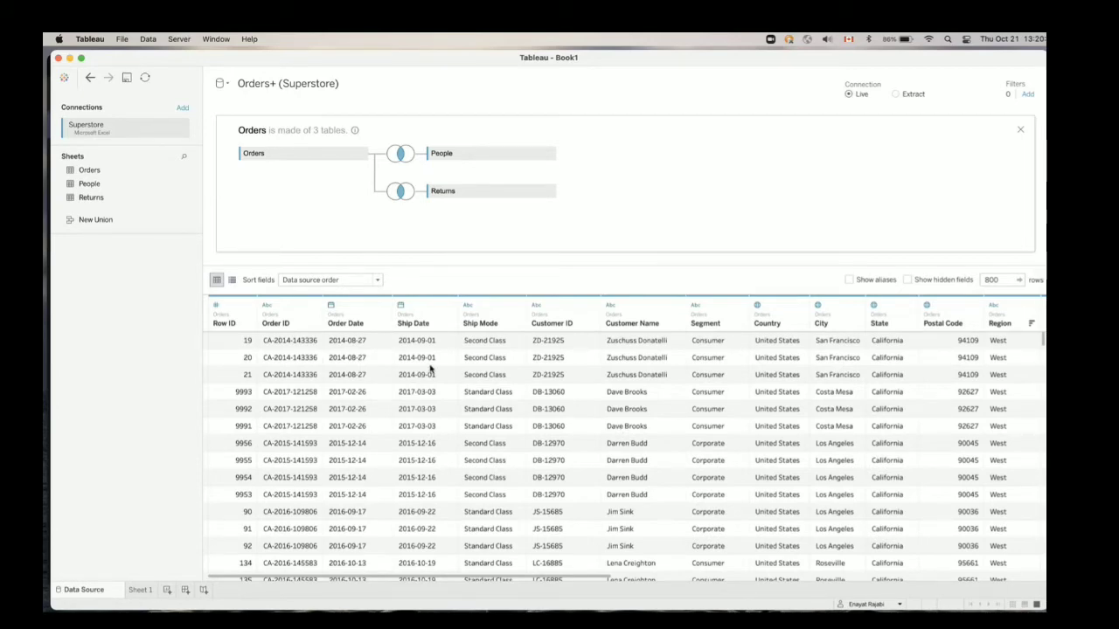
pyautogui.hscroll(3, 429, 370)
pyautogui.hscroll(4, 429, 370)
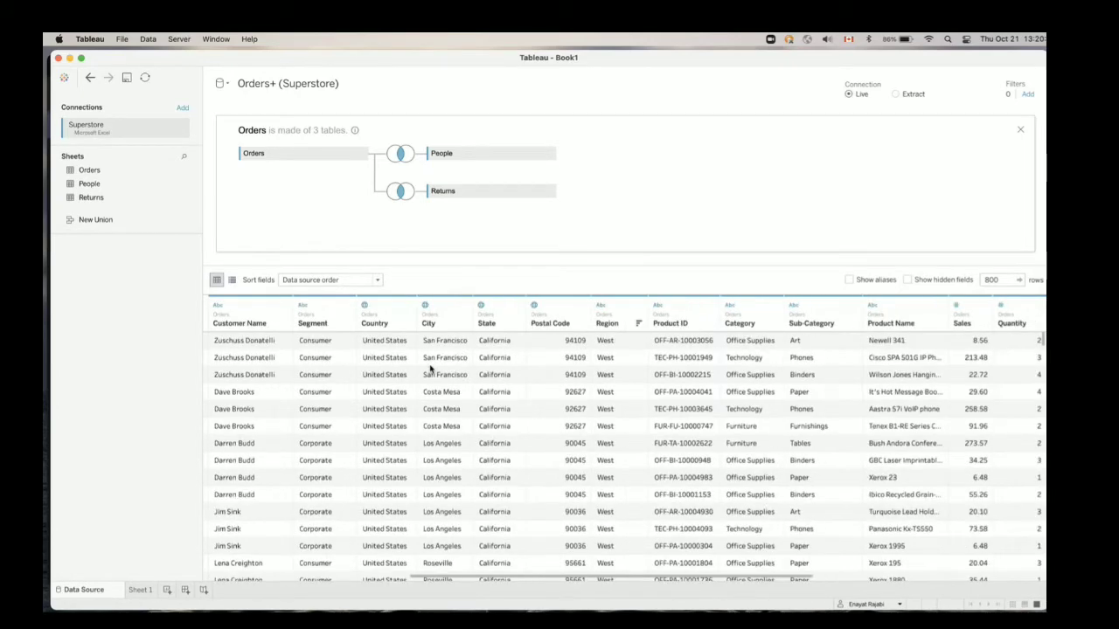
pyautogui.hscroll(7, 429, 370)
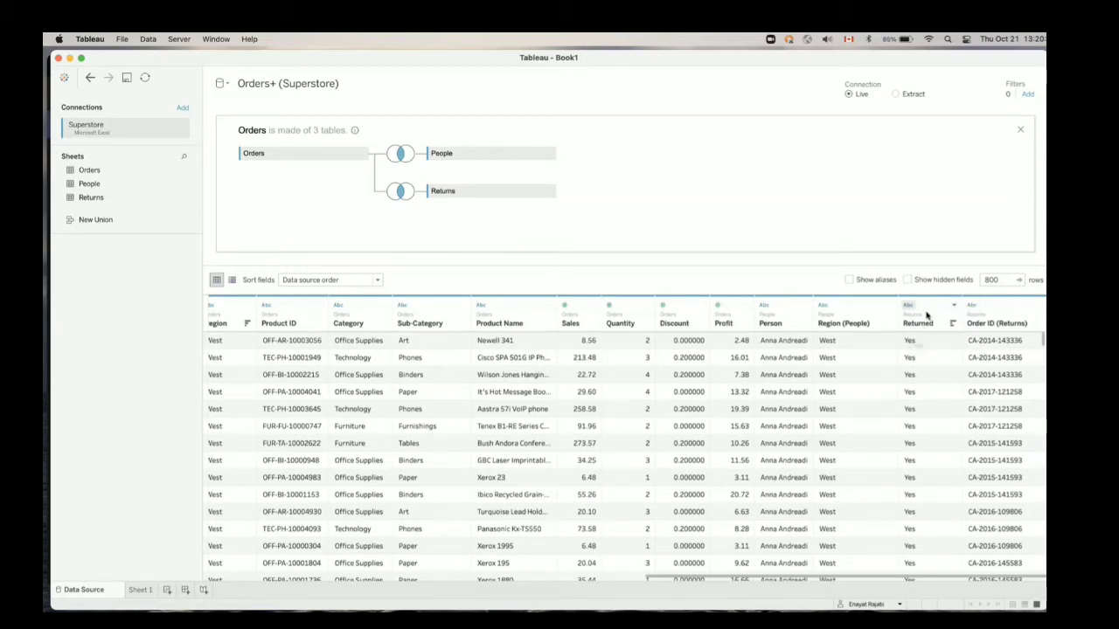
# Check the join type between Orders and People once more and close the join settings
pyautogui.click(335, 88)
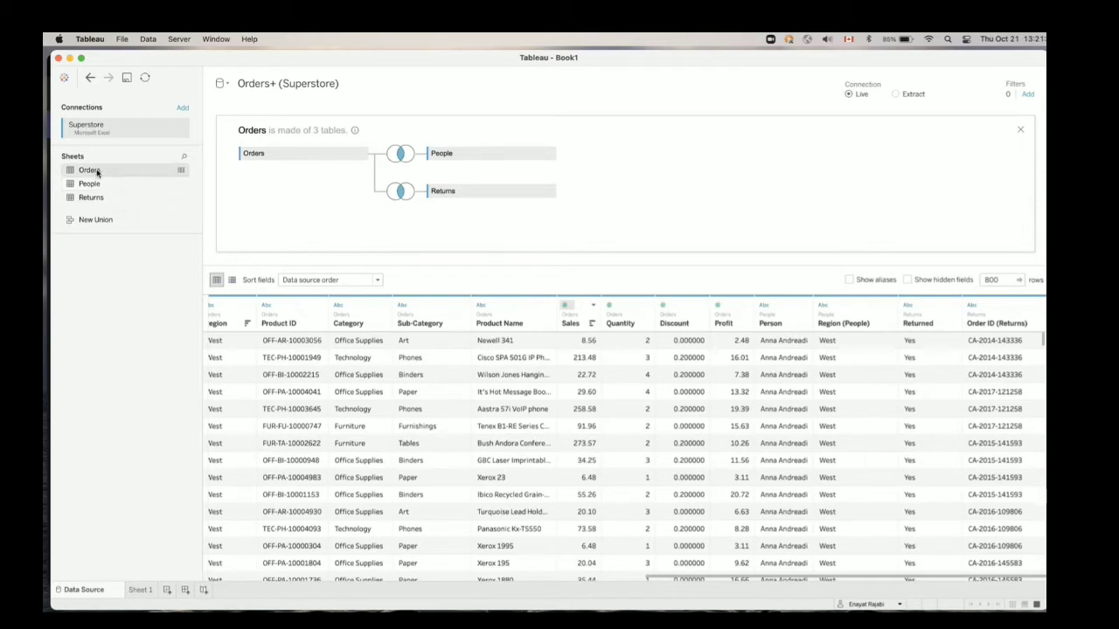
pyautogui.moveTo(97, 170)
pyautogui.mouseDown()
pyautogui.moveTo(261, 173)
pyautogui.moveTo(265, 193)
pyautogui.moveTo(263, 173)
pyautogui.moveTo(94, 172)
pyautogui.moveTo(319, 190)
pyautogui.moveTo(444, 167)
pyautogui.moveTo(154, 192)
pyautogui.moveTo(400, 156)
pyautogui.moveTo(280, 159)
pyautogui.moveTo(466, 152)
pyautogui.moveTo(103, 171)
pyautogui.mouseUp()
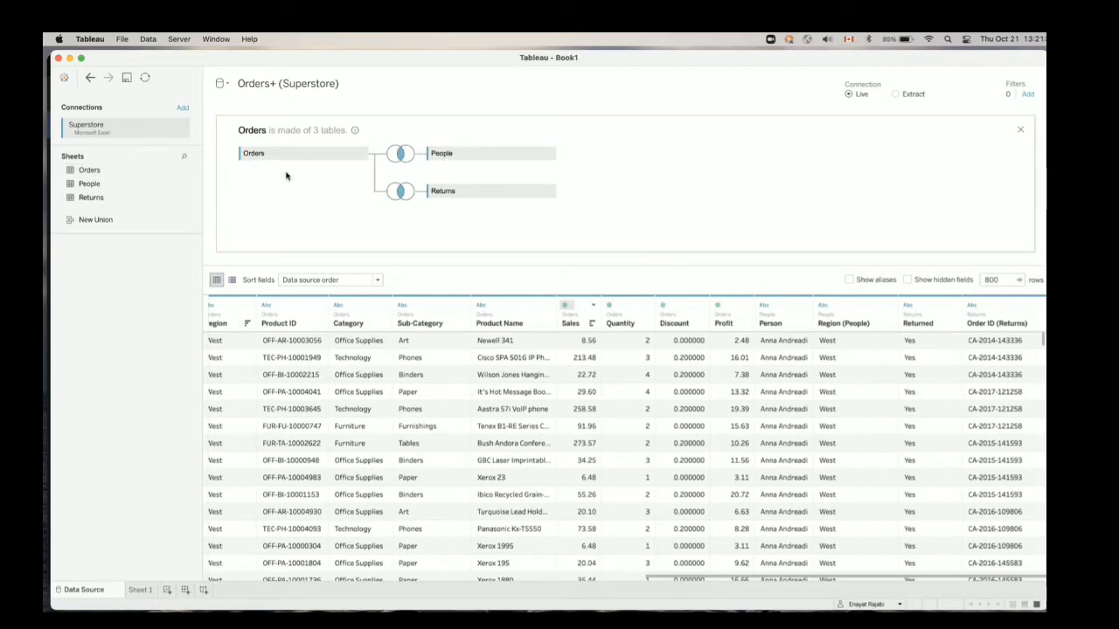
pyautogui.click(402, 157)
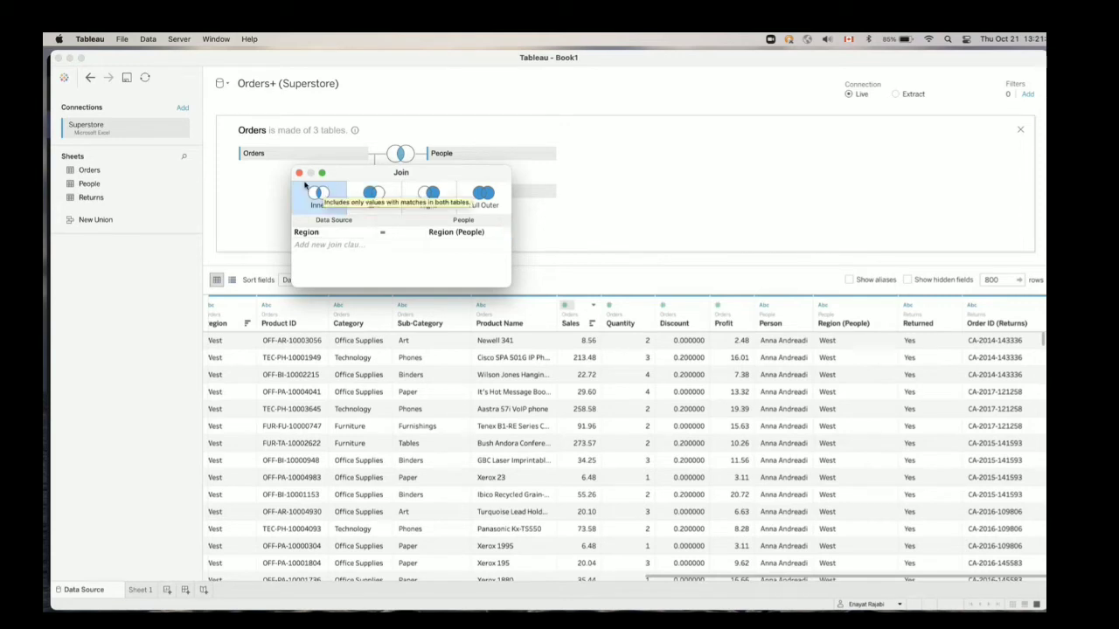
pyautogui.click(299, 173)
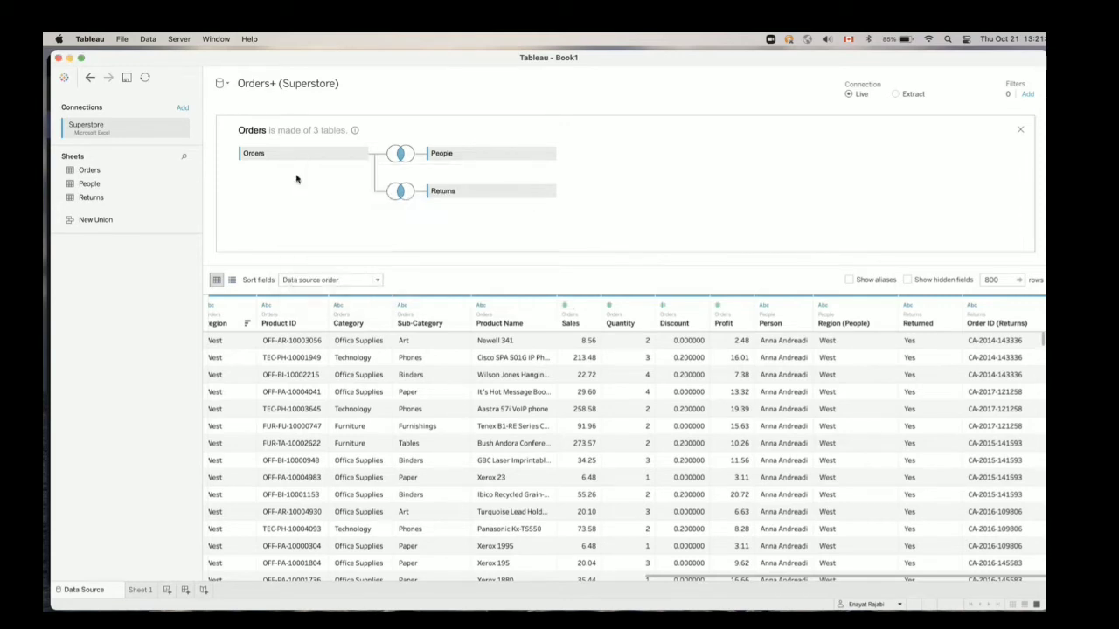
# Try to rename the data source as Superstore
pyautogui.click(301, 86)
pyautogui.write('Super')
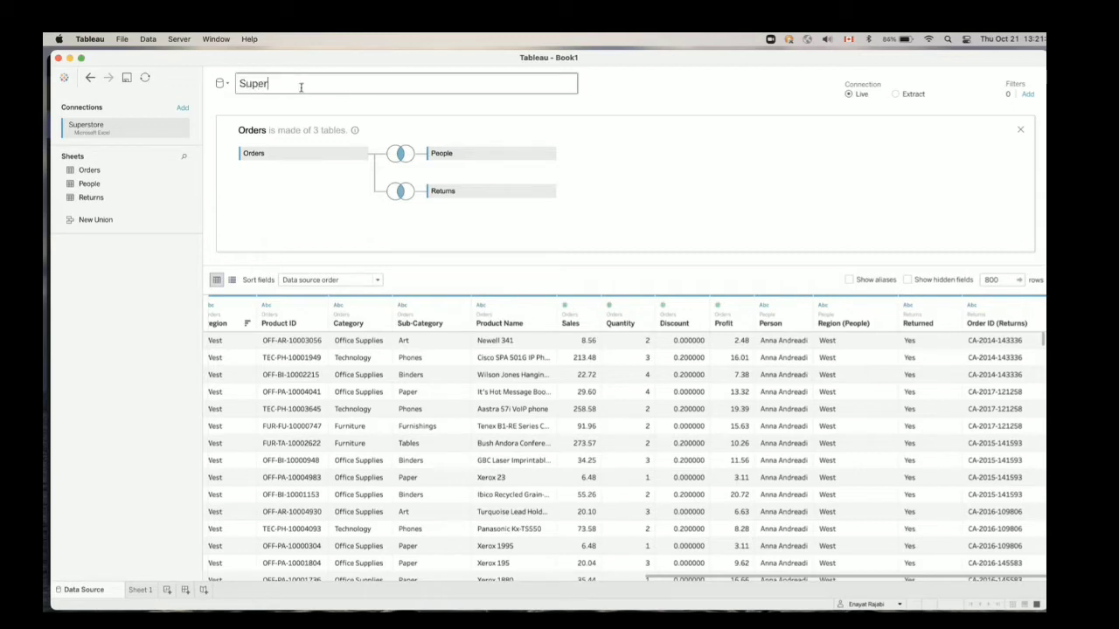
pyautogui.write('store')
pyautogui.press('Return')
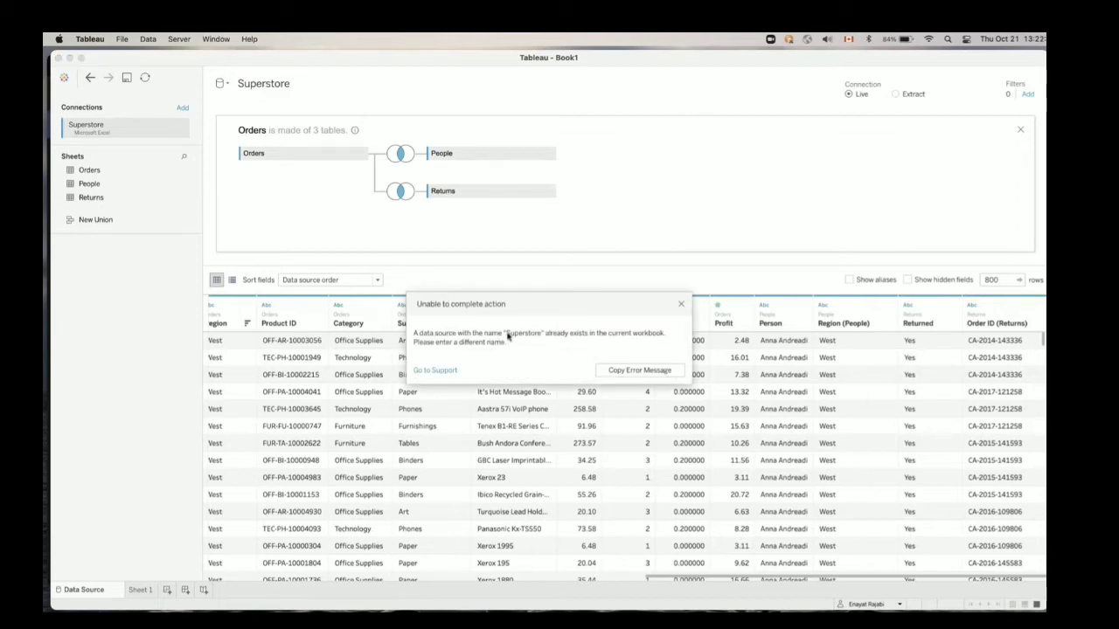
pyautogui.click(680, 306)
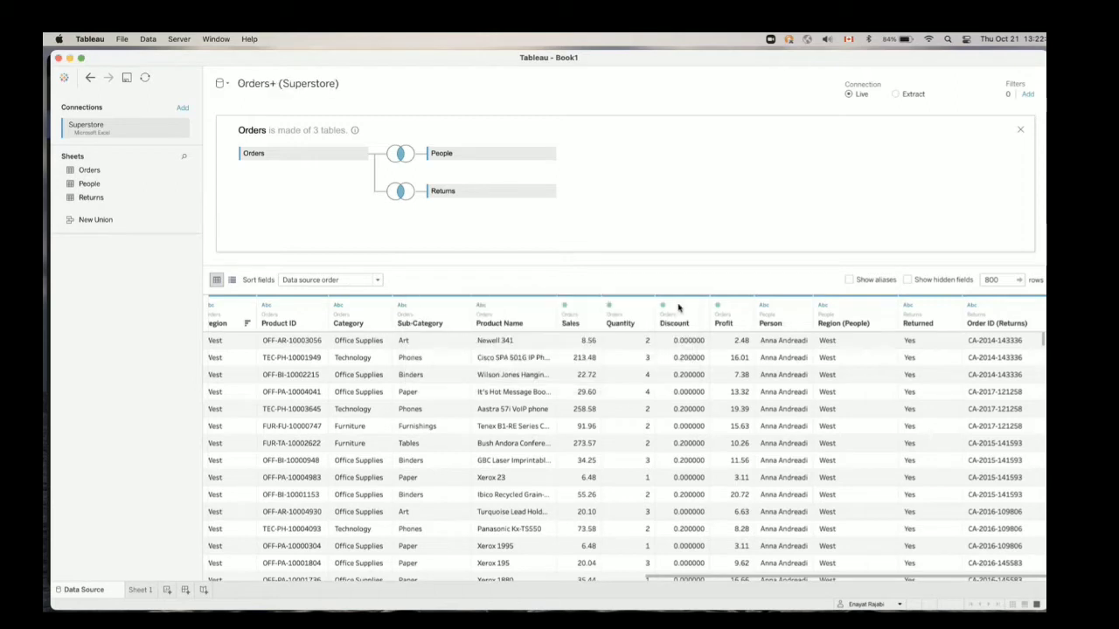
# Rename the data source as Superstore_dataset
pyautogui.click(314, 80)
pyautogui.press('super+a')
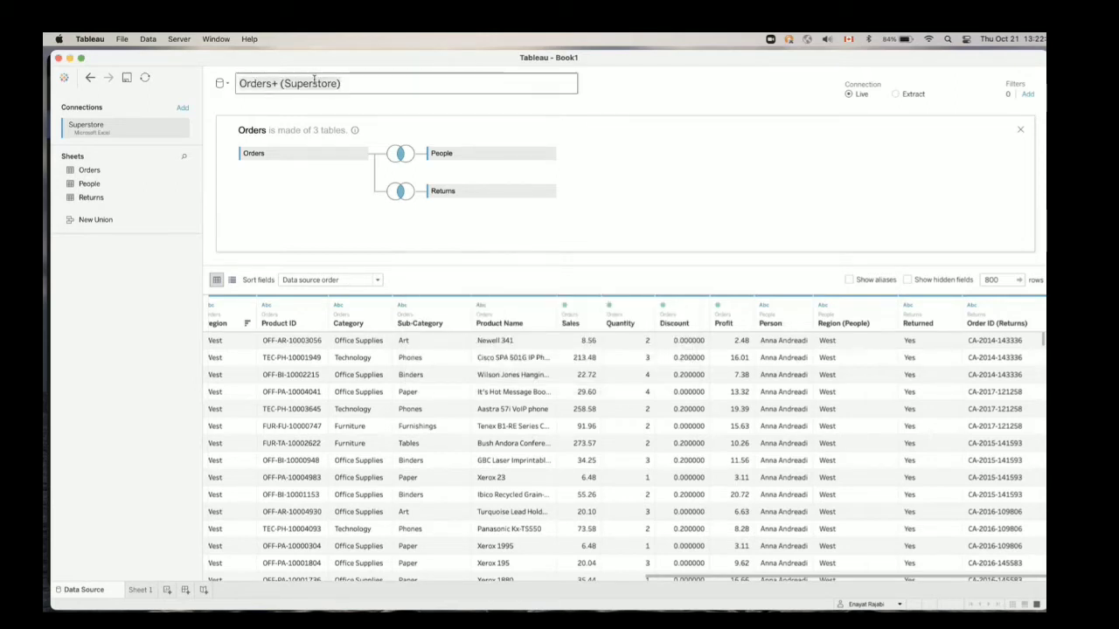
pyautogui.press('BackSpace')
pyautogui.write('Super')
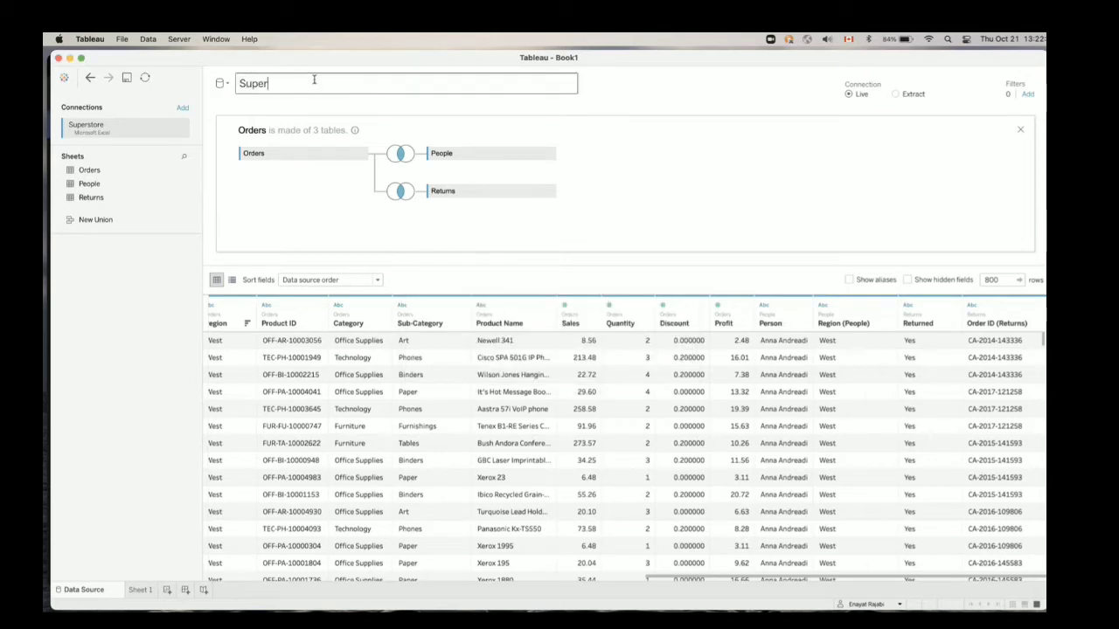
pyautogui.write('store_dataset')
pyautogui.press('Return')
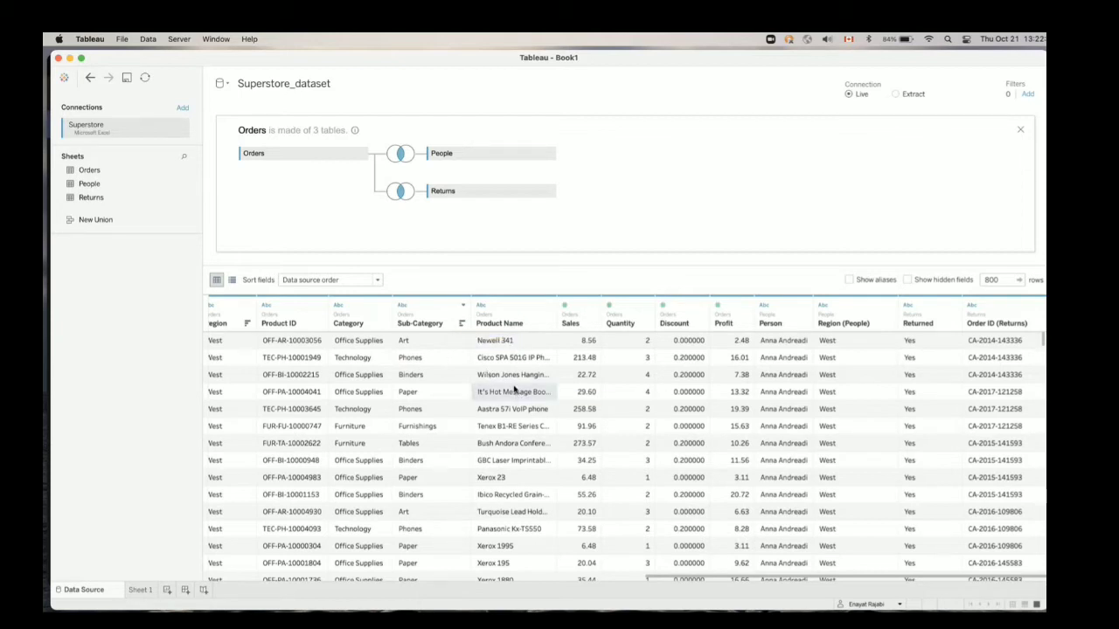
pyautogui.hscroll(-10, 514, 391)
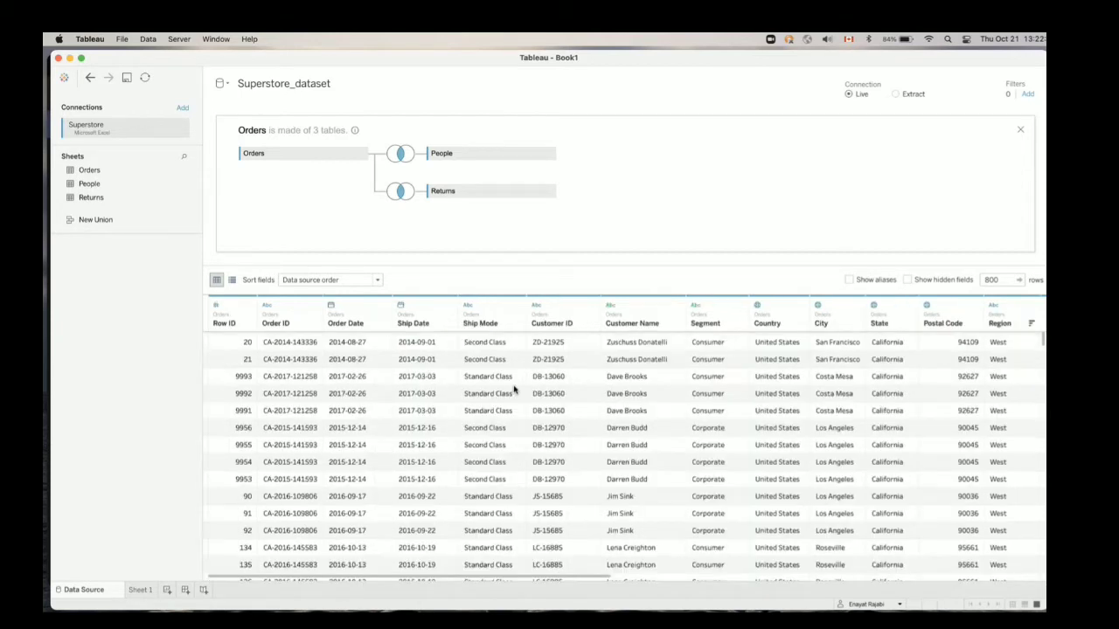
pyautogui.scroll(1, 514, 391)
pyautogui.hscroll(3, 511, 390)
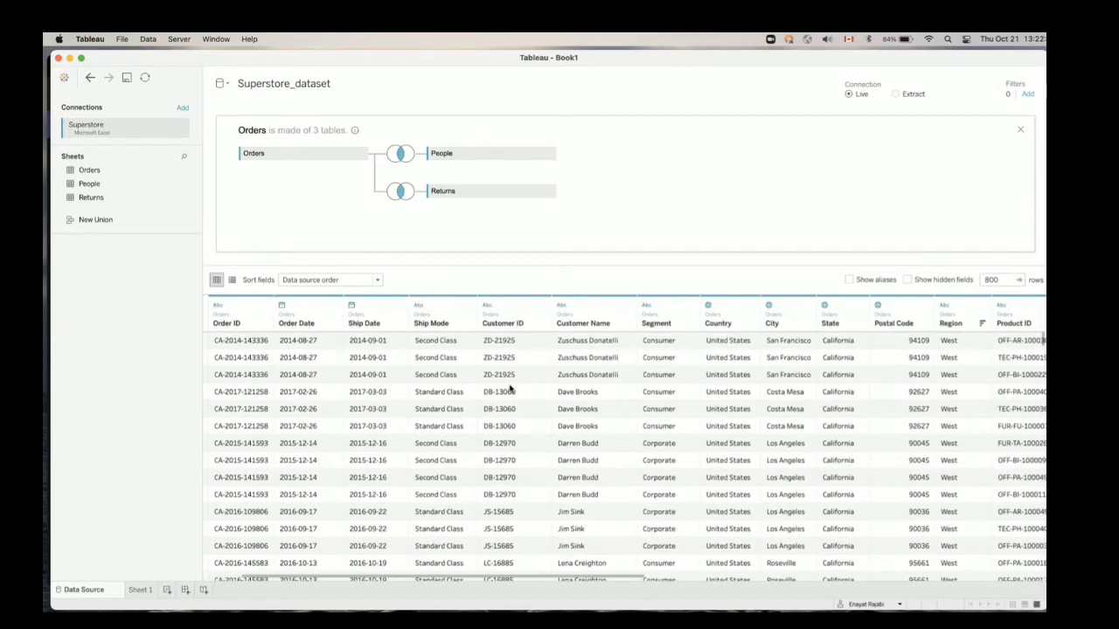
pyautogui.hscroll(-3, 511, 390)
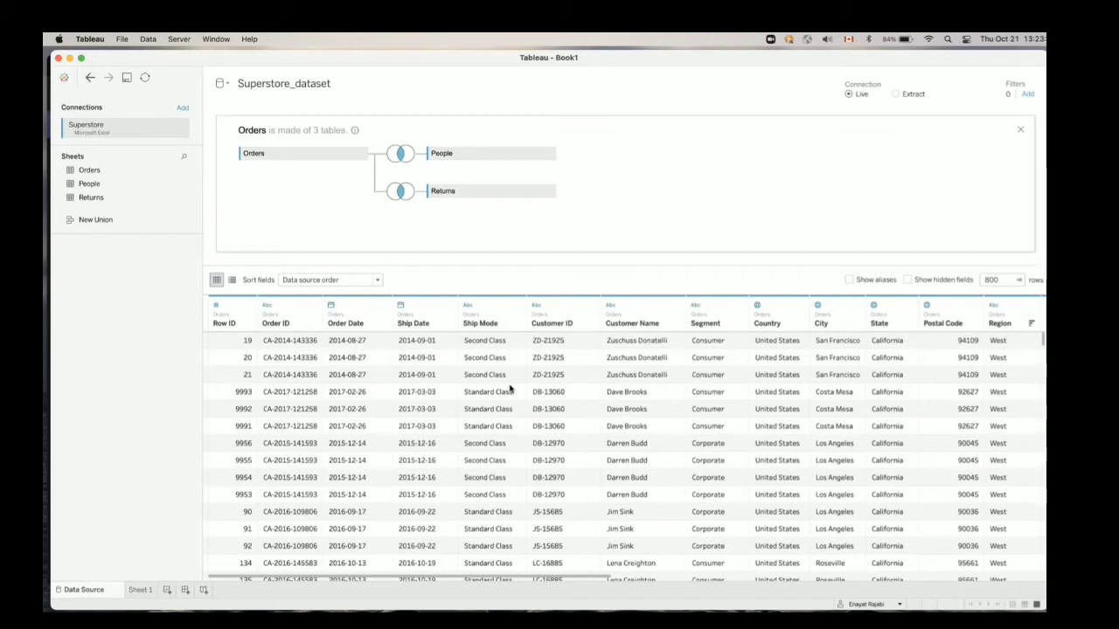
# Look through the joined preview across to the Returned and Order ID (Returns) columns
pyautogui.hscroll(5, 512, 390)
pyautogui.hscroll(8, 511, 390)
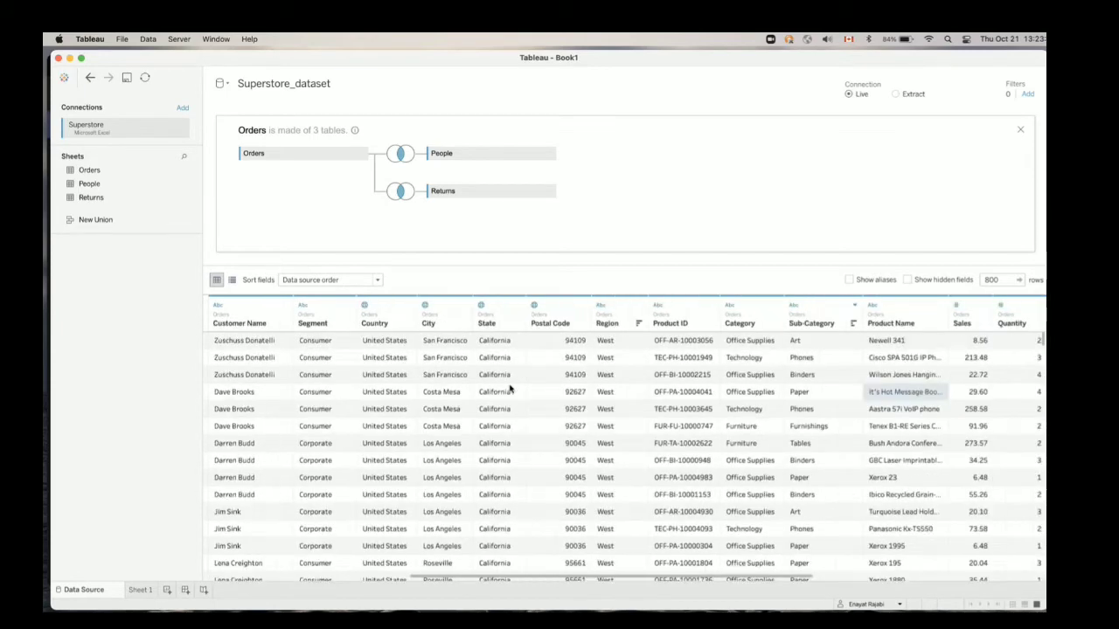
pyautogui.hscroll(3, 511, 390)
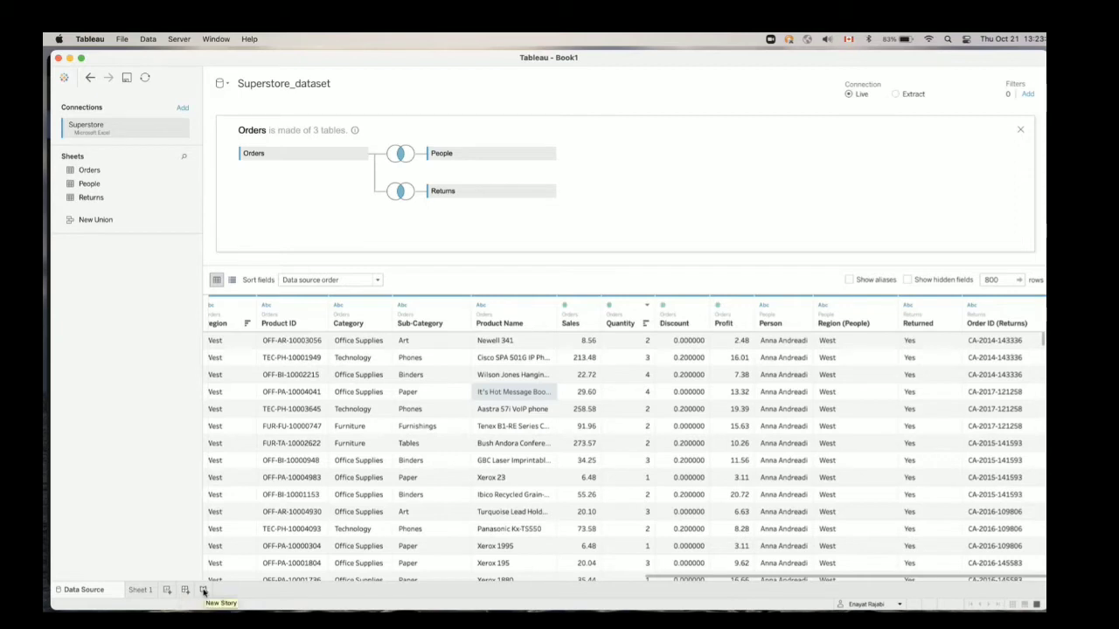
# Go to Sheet 1 and close the Superstore and movie_dataset_messy data sources, keeping Superstore_dataset
pyautogui.click(140, 590)
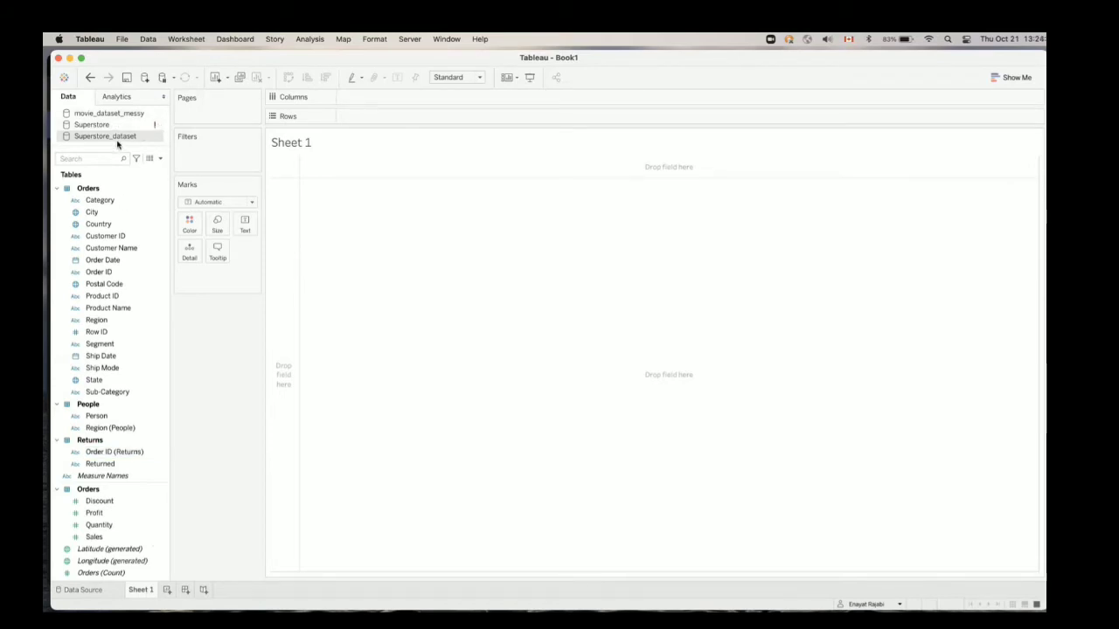
pyautogui.click(158, 128)
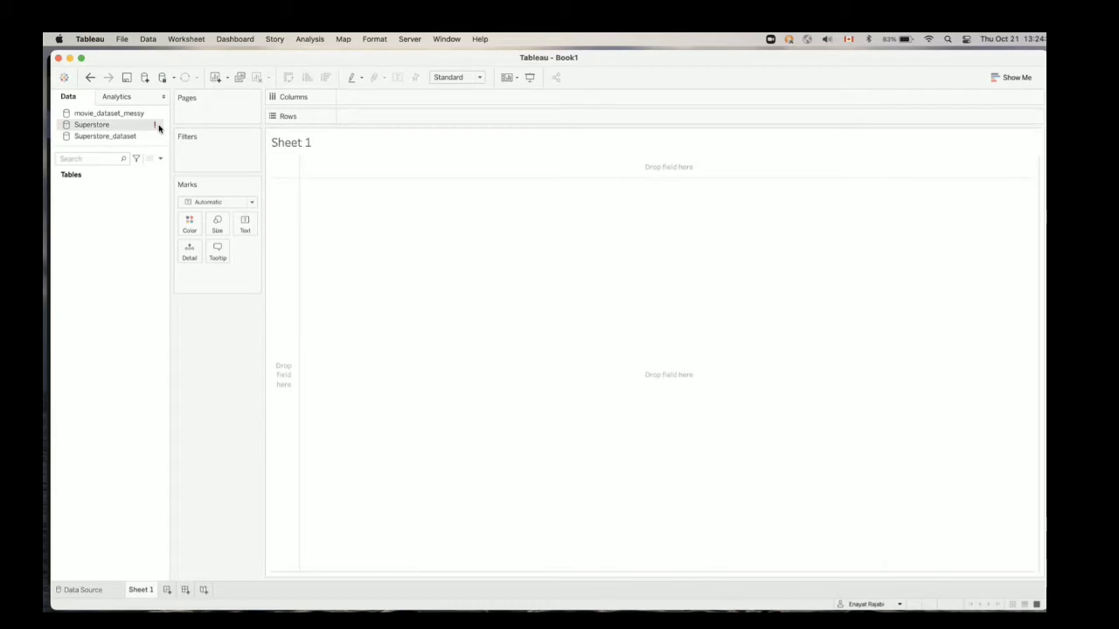
pyautogui.rightClick(158, 128)
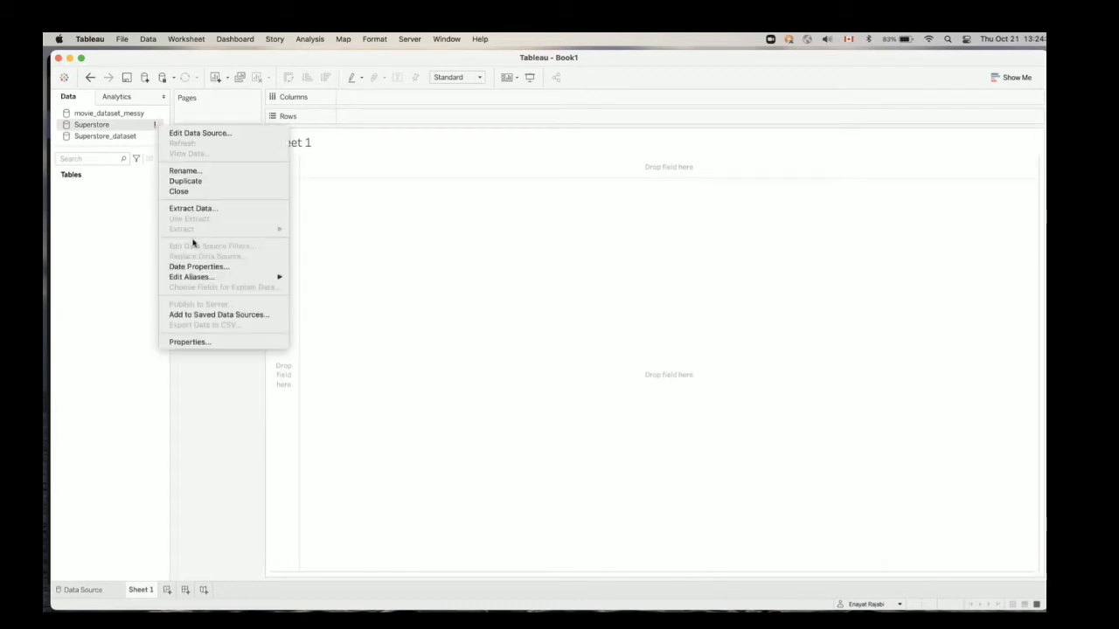
pyautogui.click(198, 192)
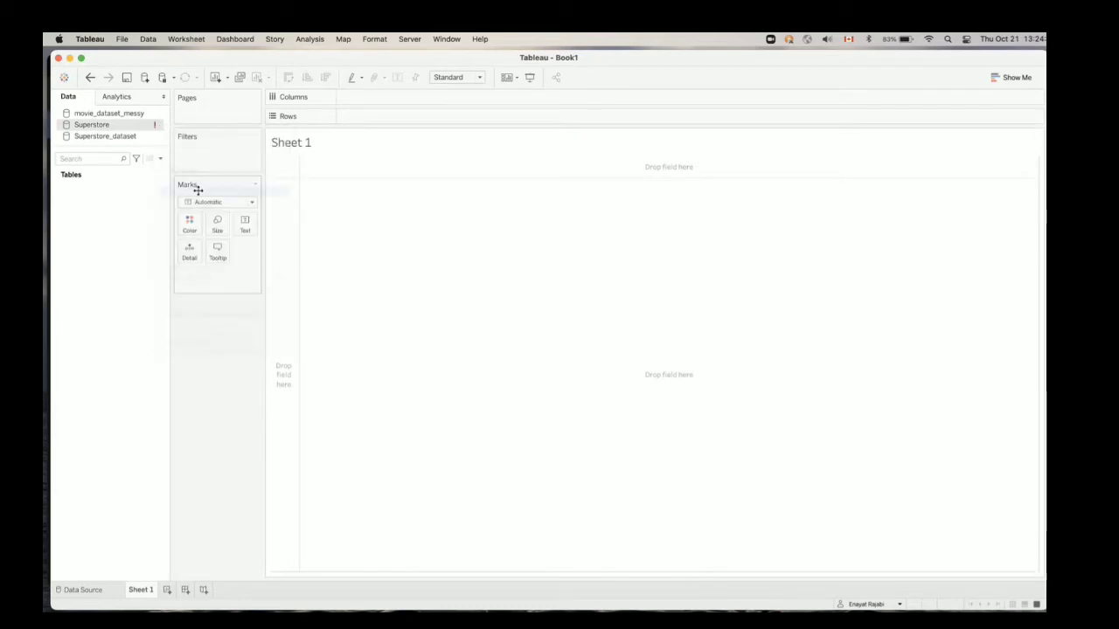
pyautogui.click(156, 115)
pyautogui.rightClick(156, 115)
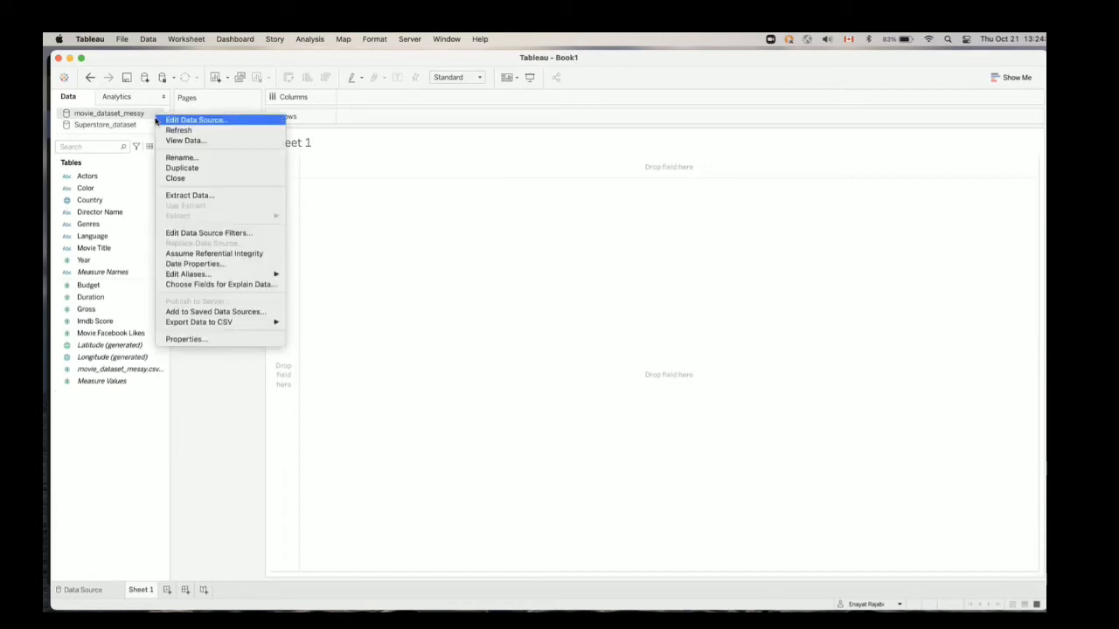
pyautogui.click(177, 179)
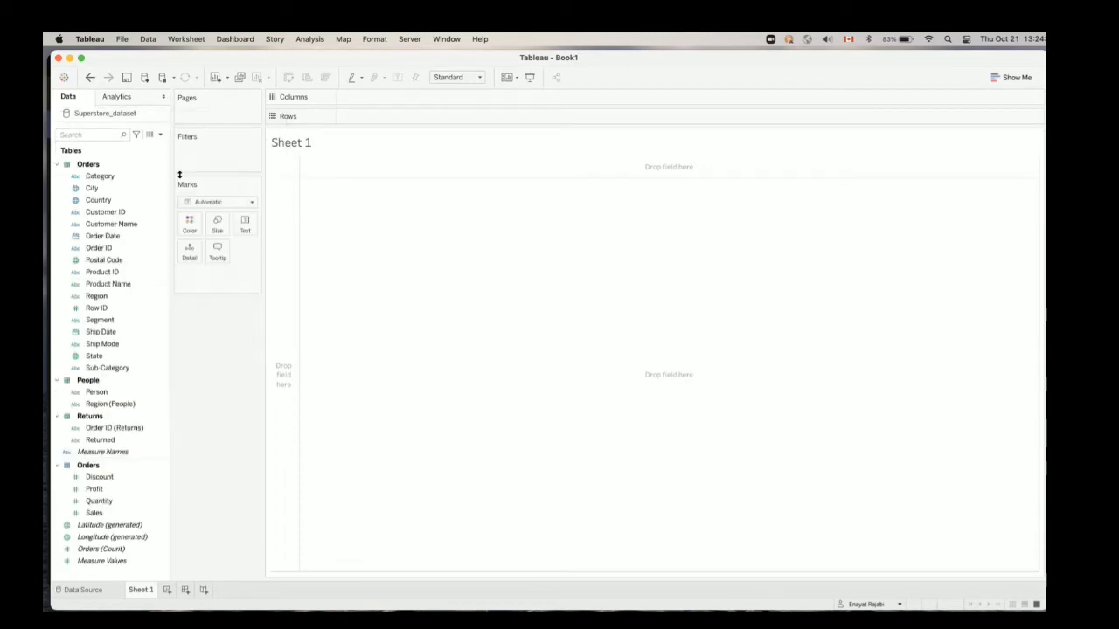
# Look over the available analytics options and return to the data fields
pyautogui.click(115, 99)
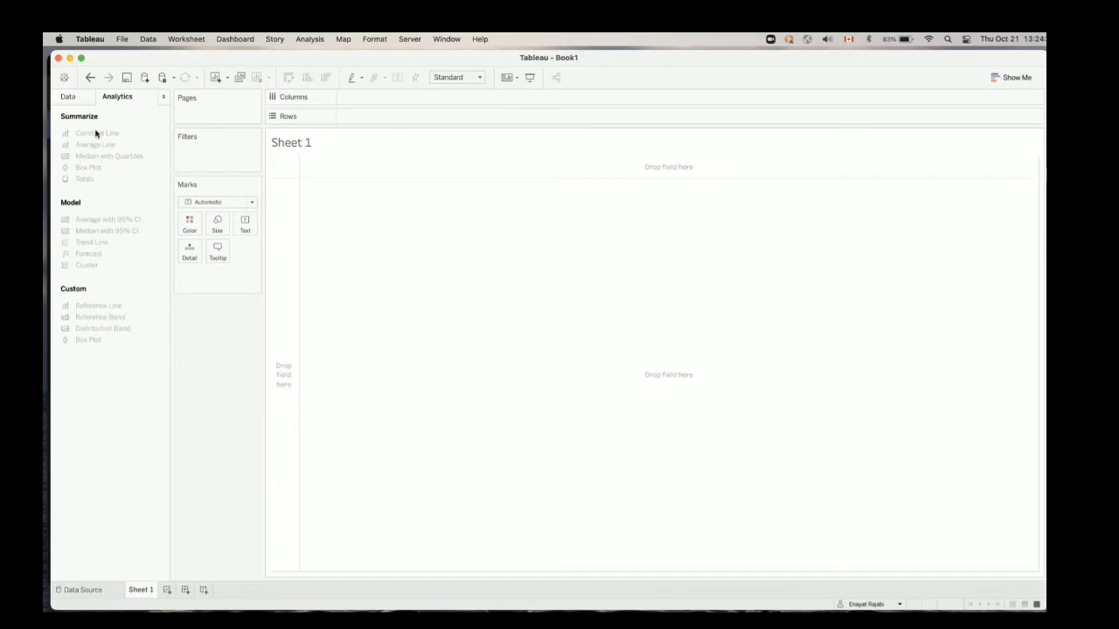
pyautogui.click(87, 99)
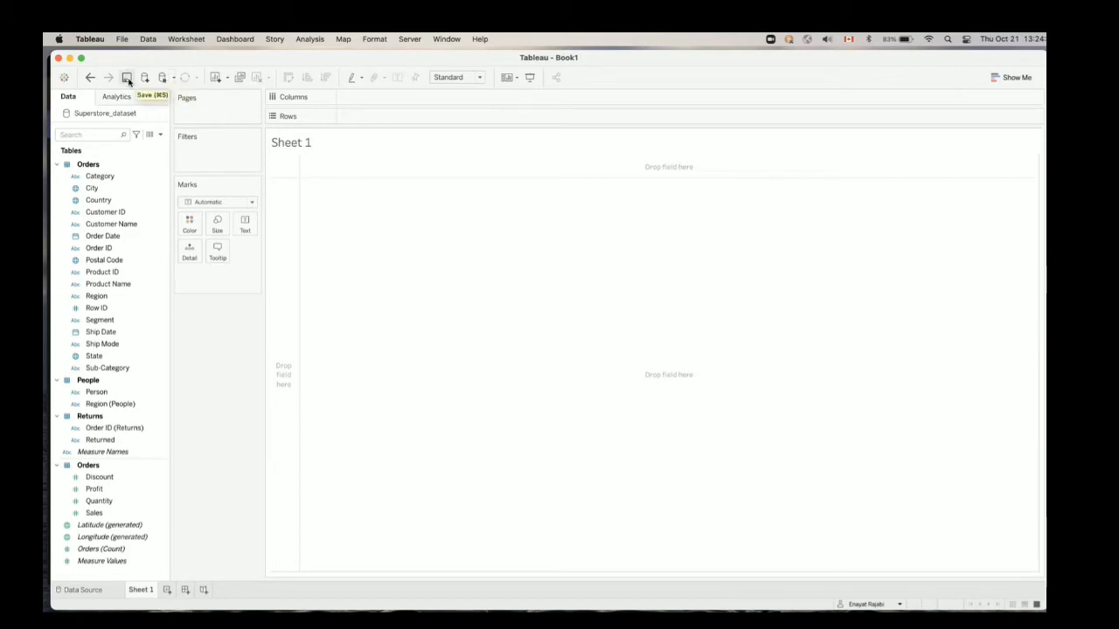
# Save the workbook in the Workbooks folder as a Tableau Packaged Workbook named Superstore_Oct_2021.twbx
pyautogui.click(127, 80)
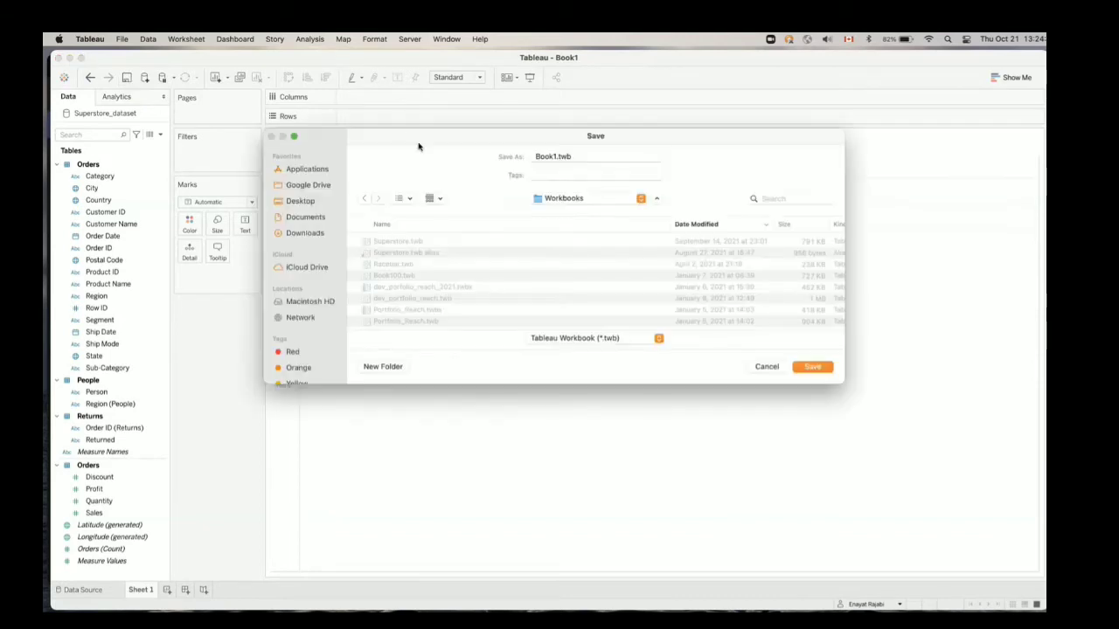
pyautogui.click(653, 338)
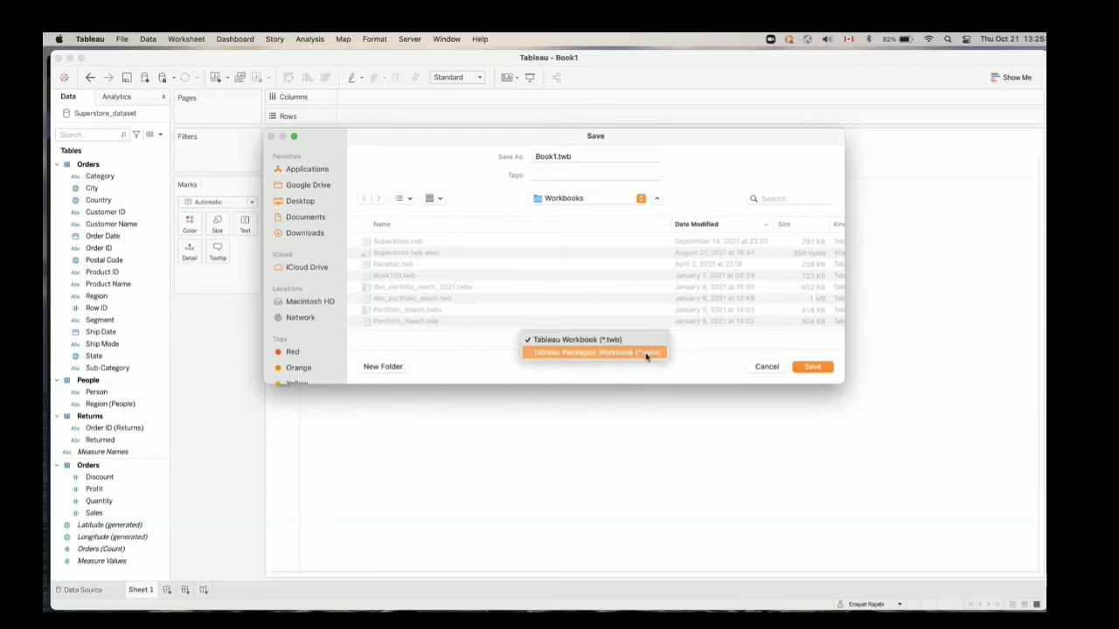
pyautogui.click(647, 353)
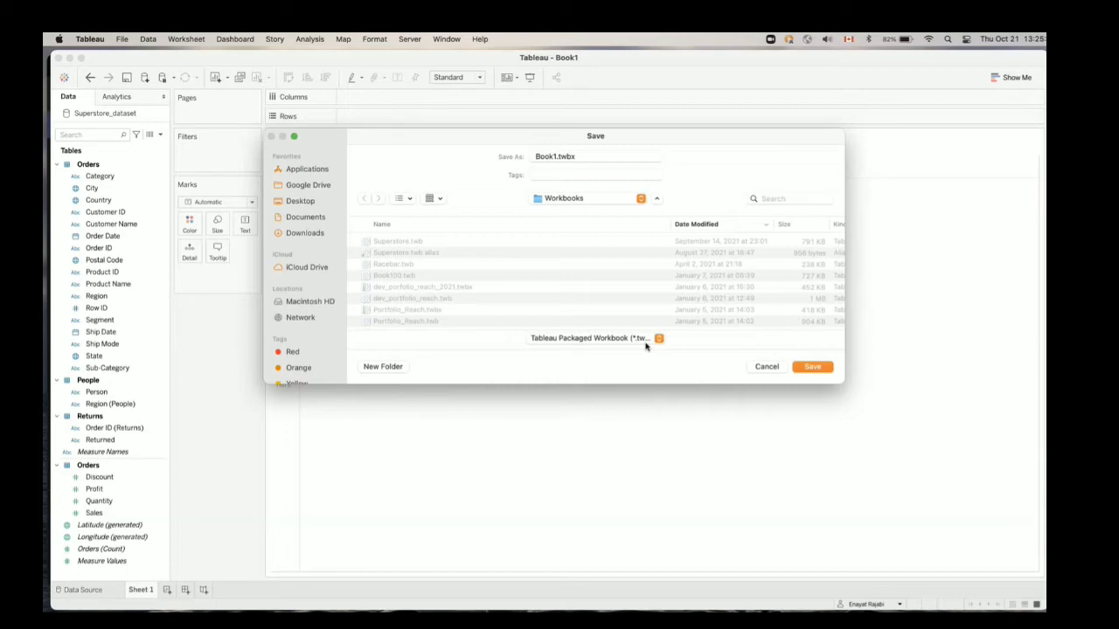
pyautogui.doubleClick(548, 156)
pyautogui.write('Superst')
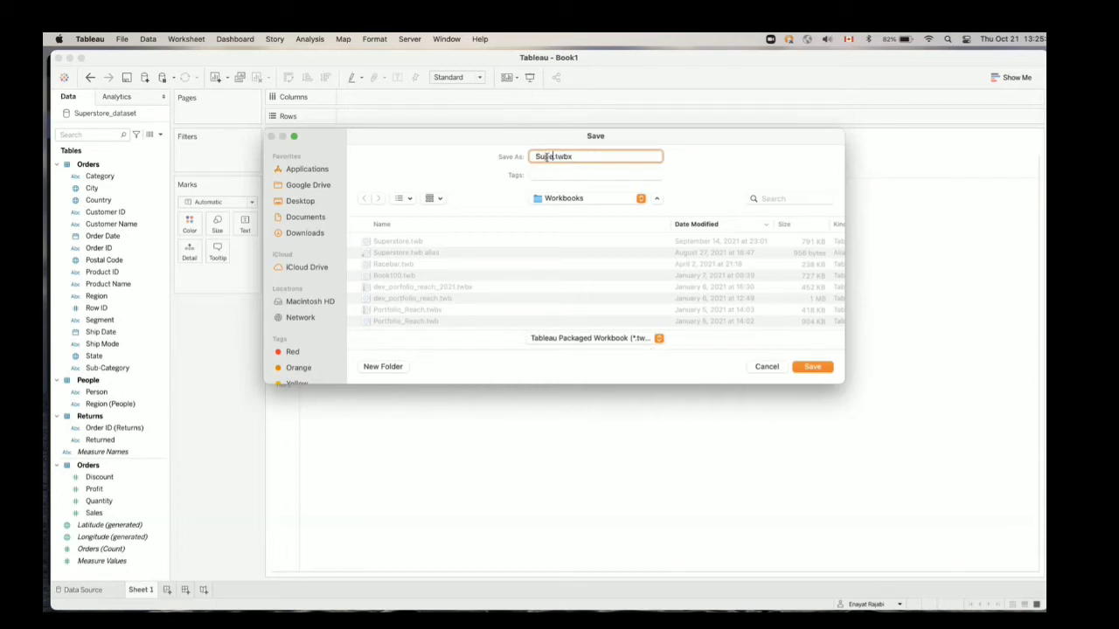
pyautogui.write('or')
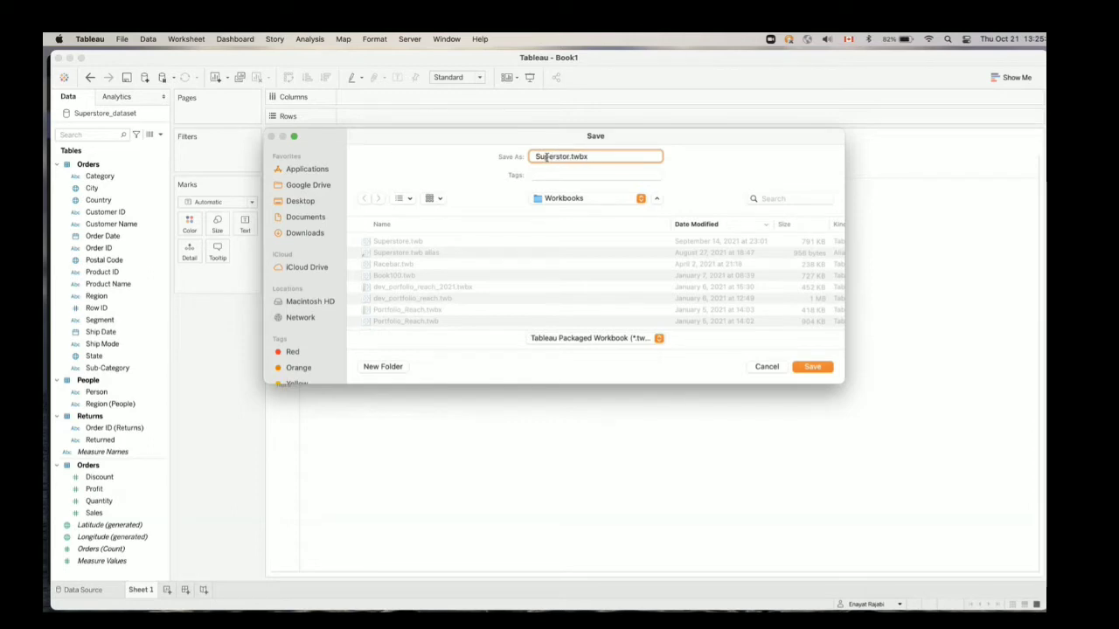
pyautogui.write('e_Oct_2021')
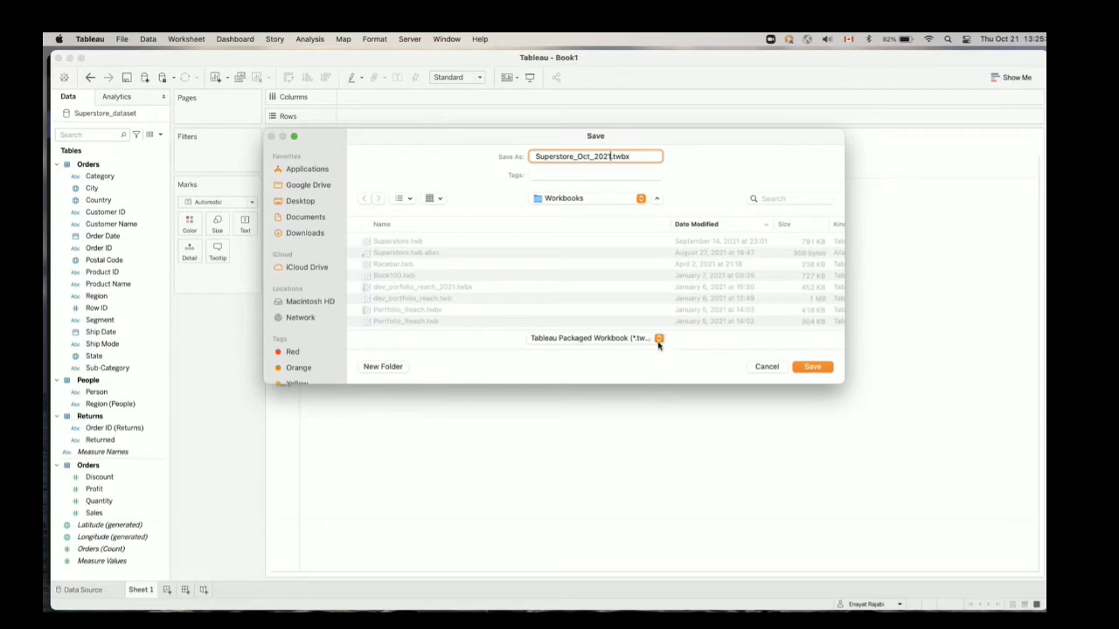
pyautogui.click(812, 367)
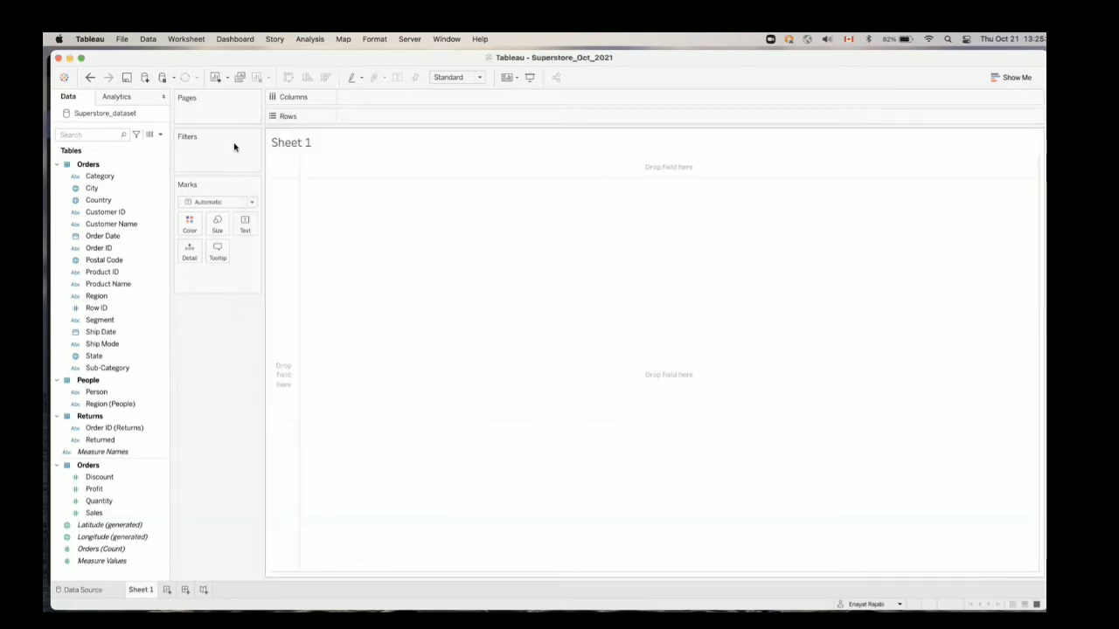
# Check the options for adding a new worksheet, dashboard or story, and display the Show Me chart types
pyautogui.click(226, 79)
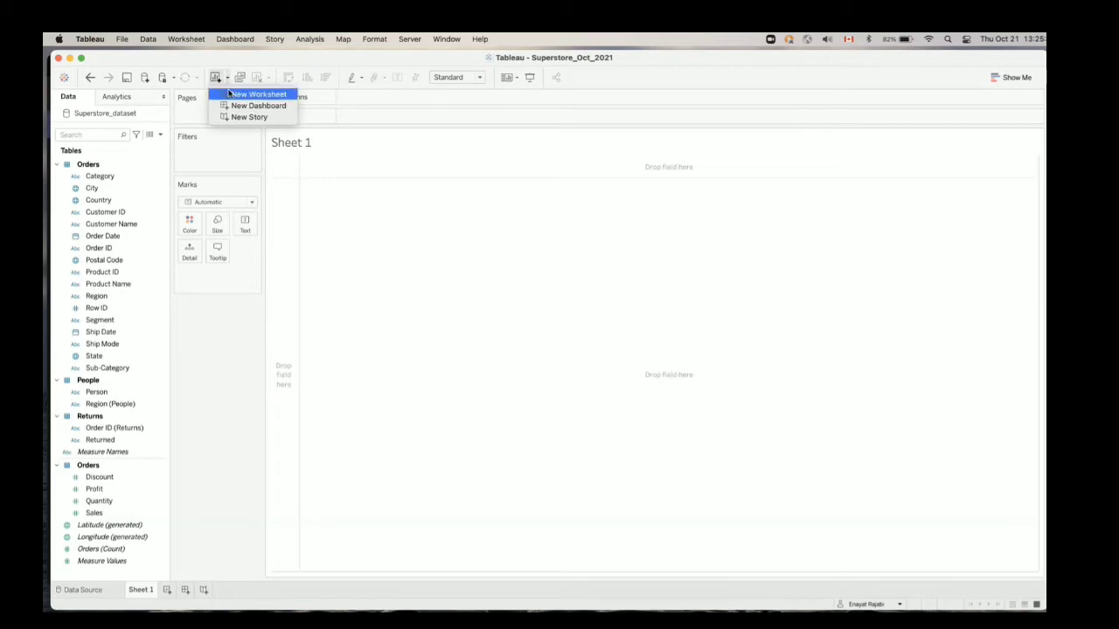
pyautogui.click(352, 64)
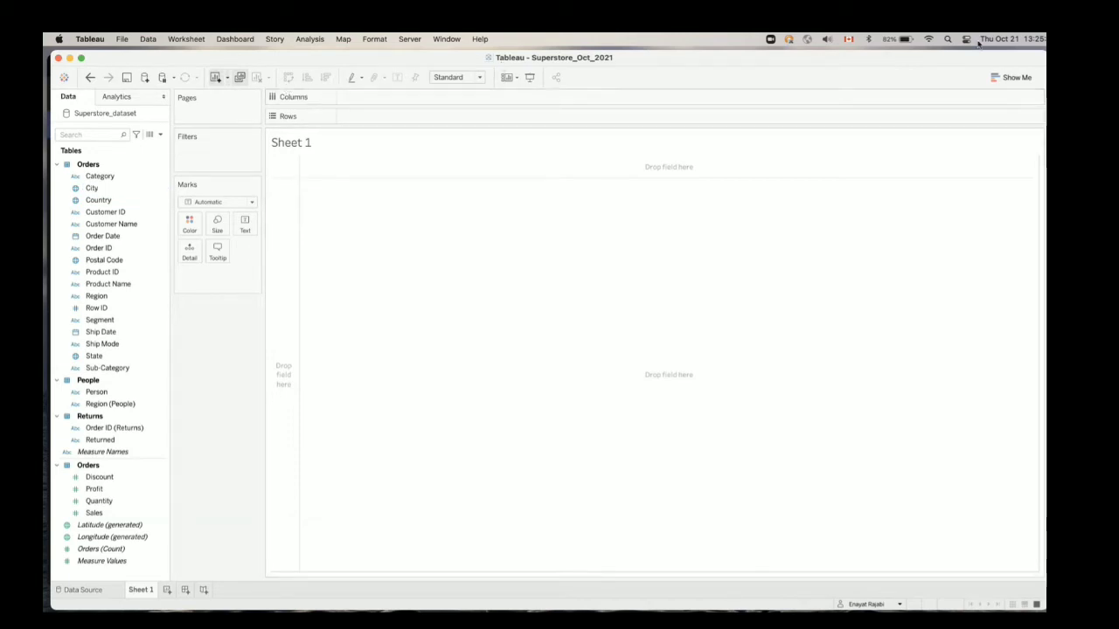
pyautogui.click(1011, 80)
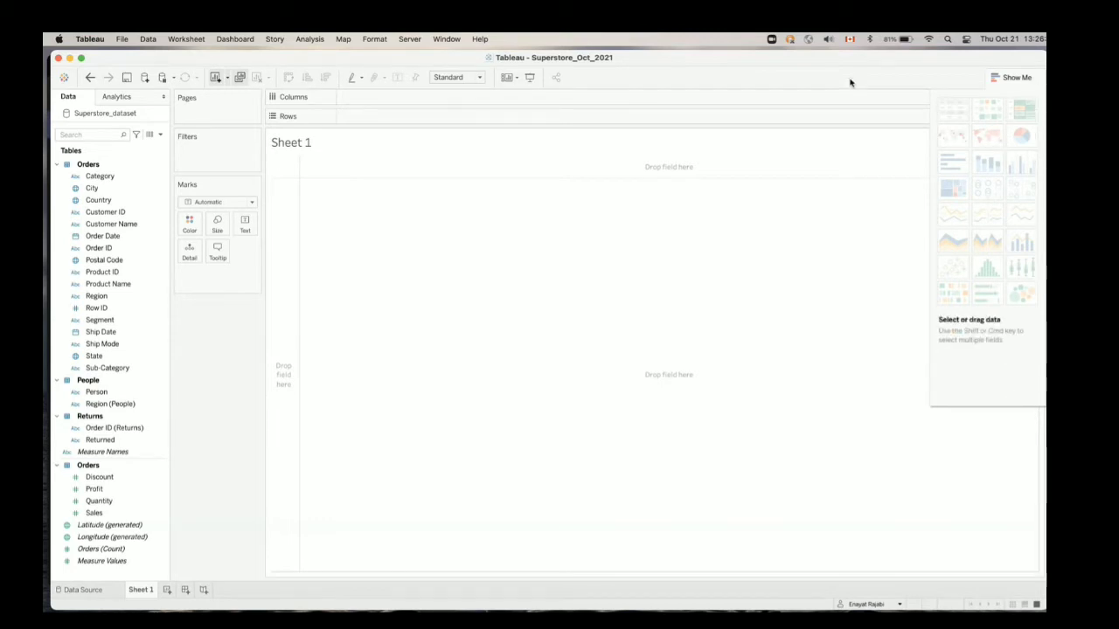
pyautogui.click(124, 39)
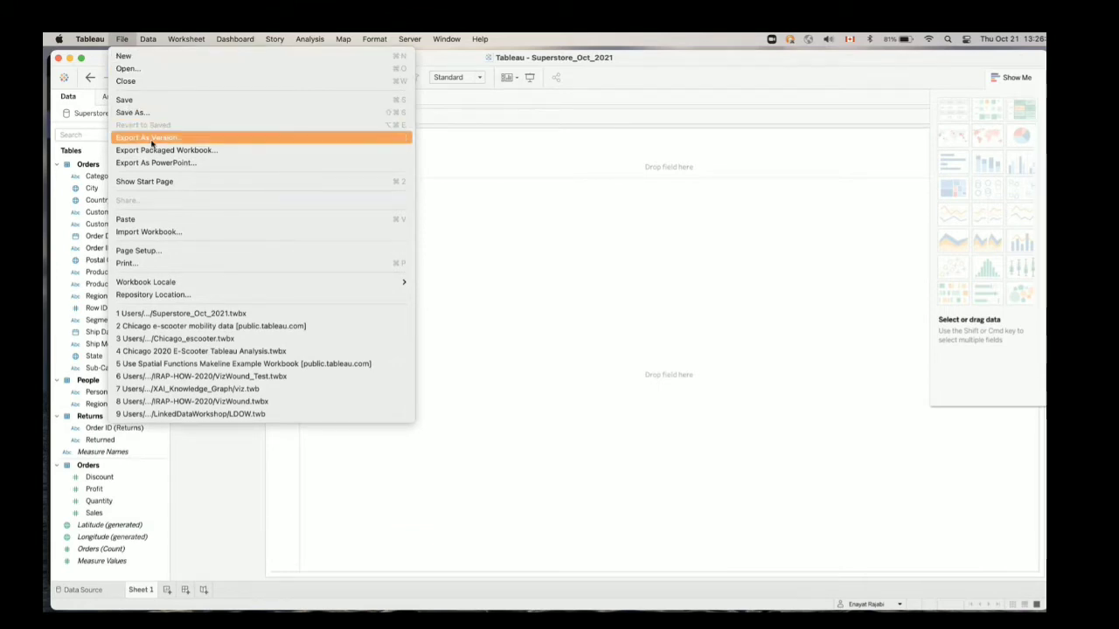
pyautogui.moveTo(150, 39)
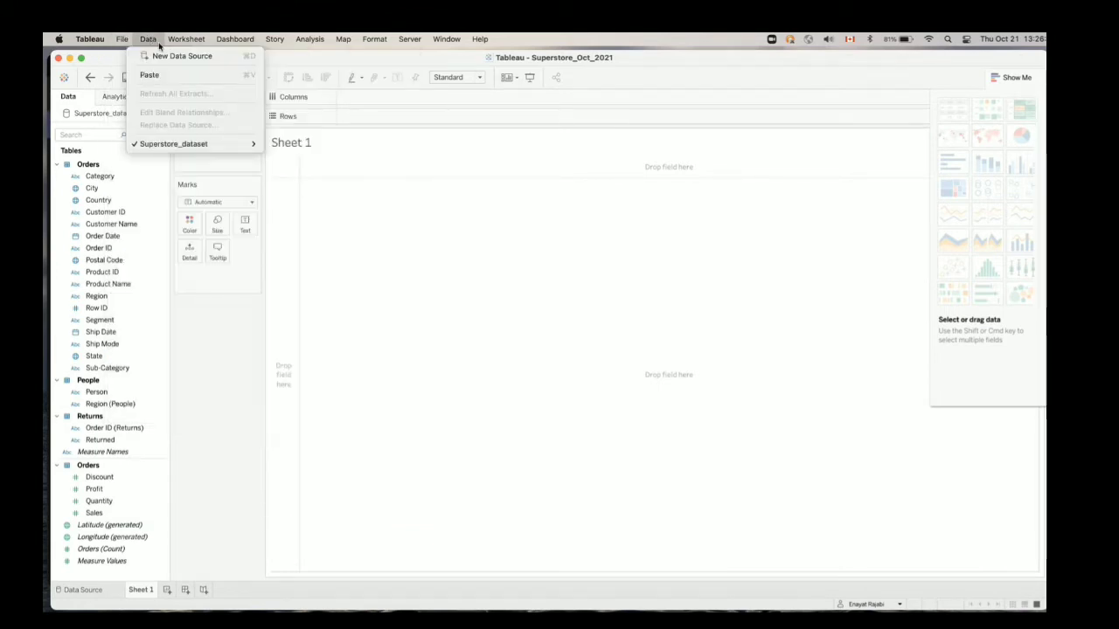
pyautogui.moveTo(184, 42)
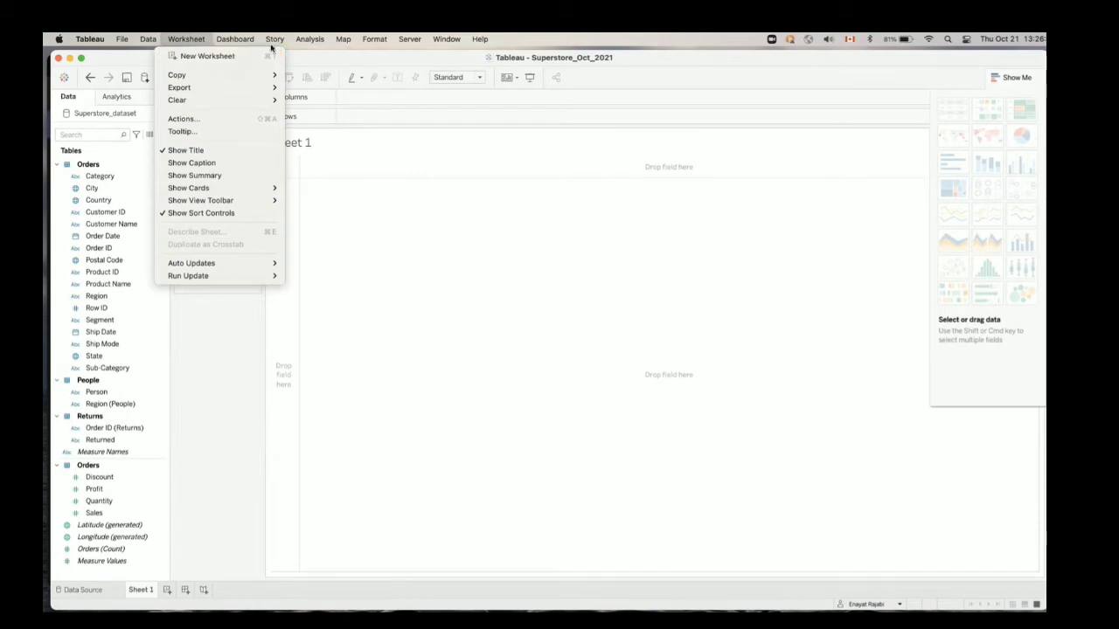
pyautogui.moveTo(446, 40)
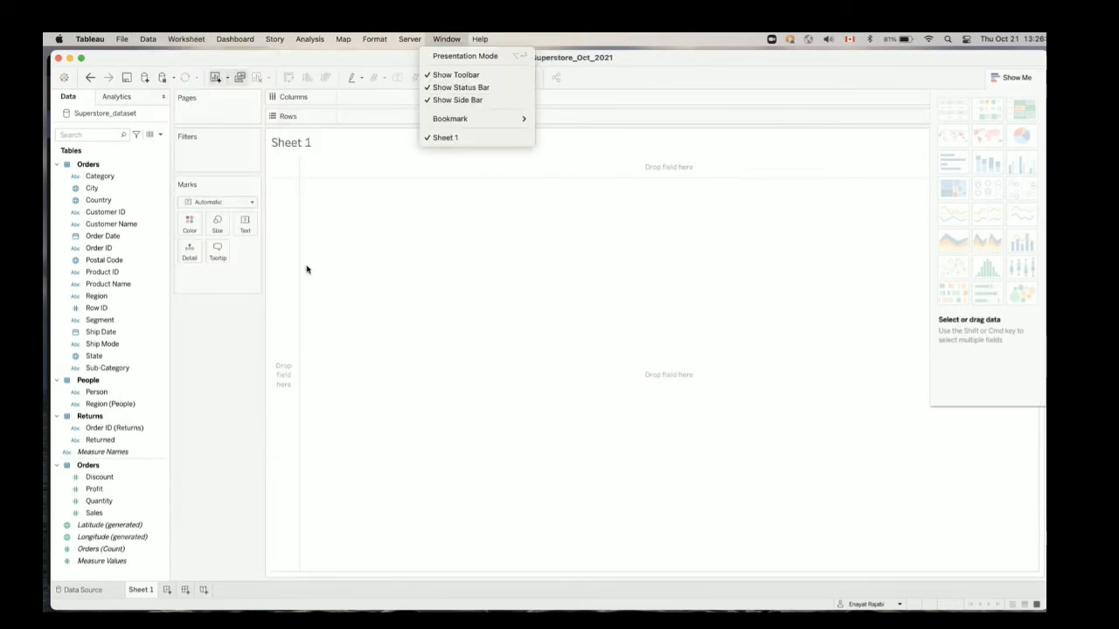
pyautogui.click(238, 356)
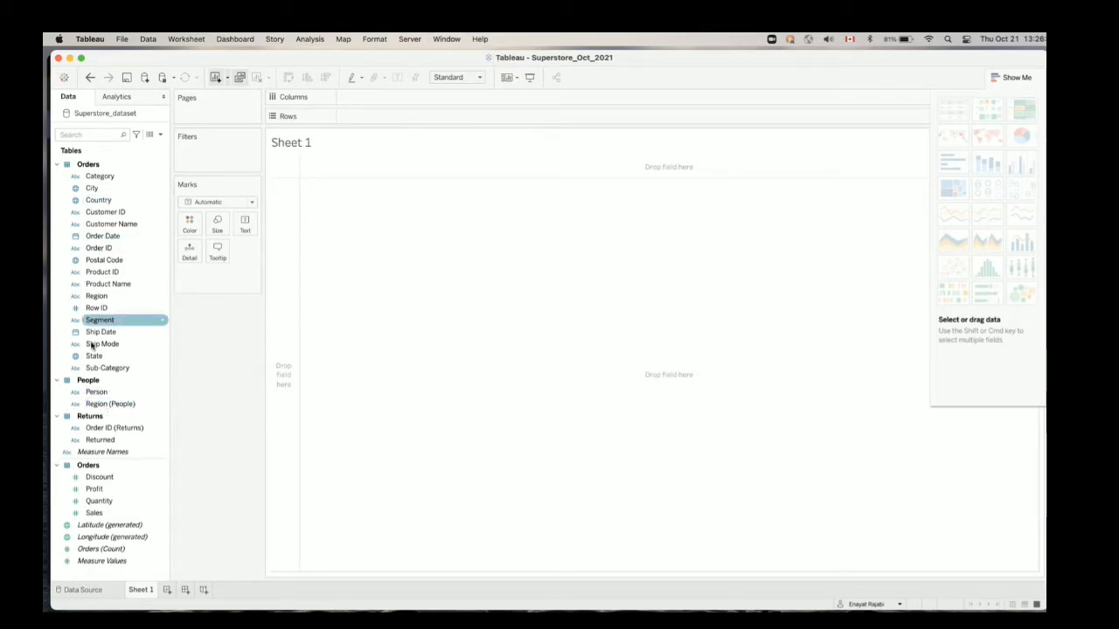
# Collapse the Orders, People and Returns dimension groups and the Orders measures group
pyautogui.click(57, 164)
pyautogui.click(57, 175)
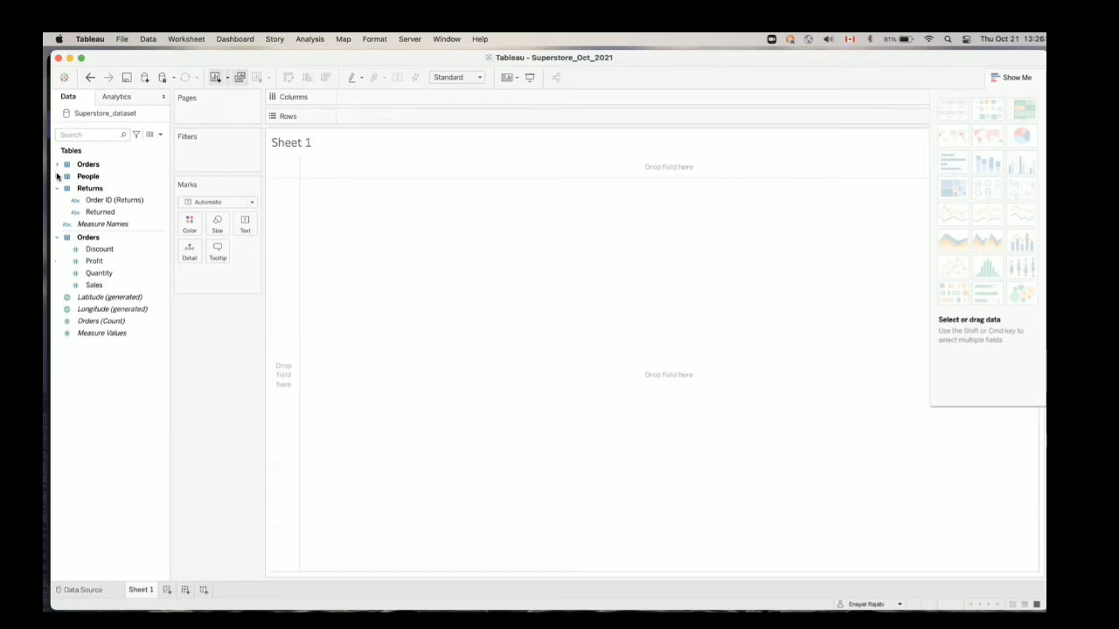
pyautogui.click(57, 188)
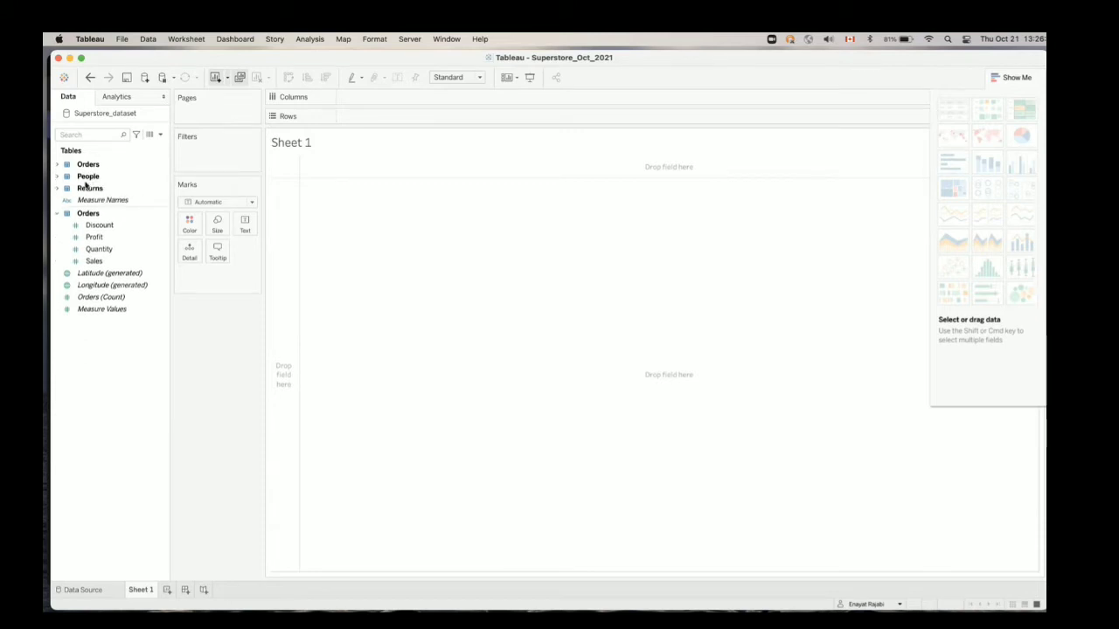
pyautogui.click(57, 213)
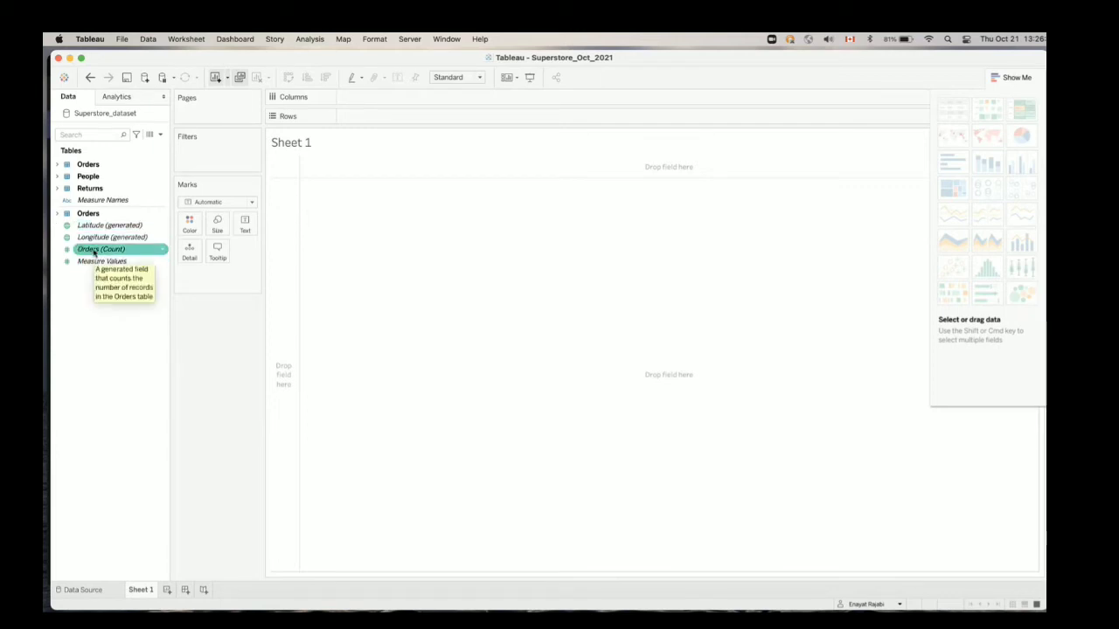
# Expand the Orders dimensions to examine the fields from Category to Sub-Category, and collapse them
pyautogui.click(57, 166)
pyautogui.click(63, 176)
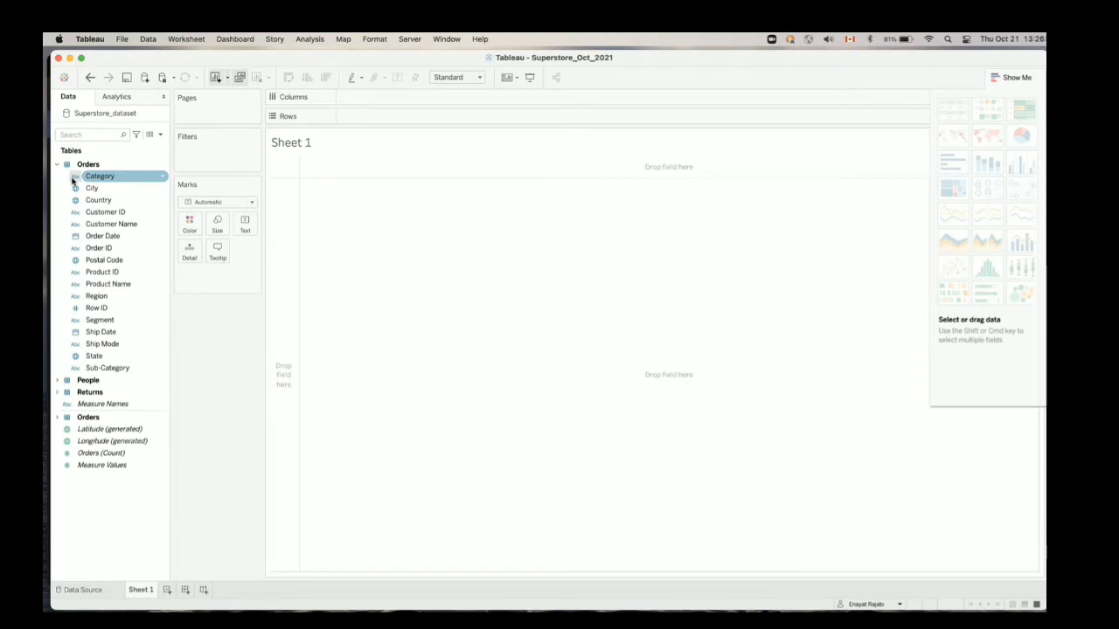
pyautogui.click(56, 164)
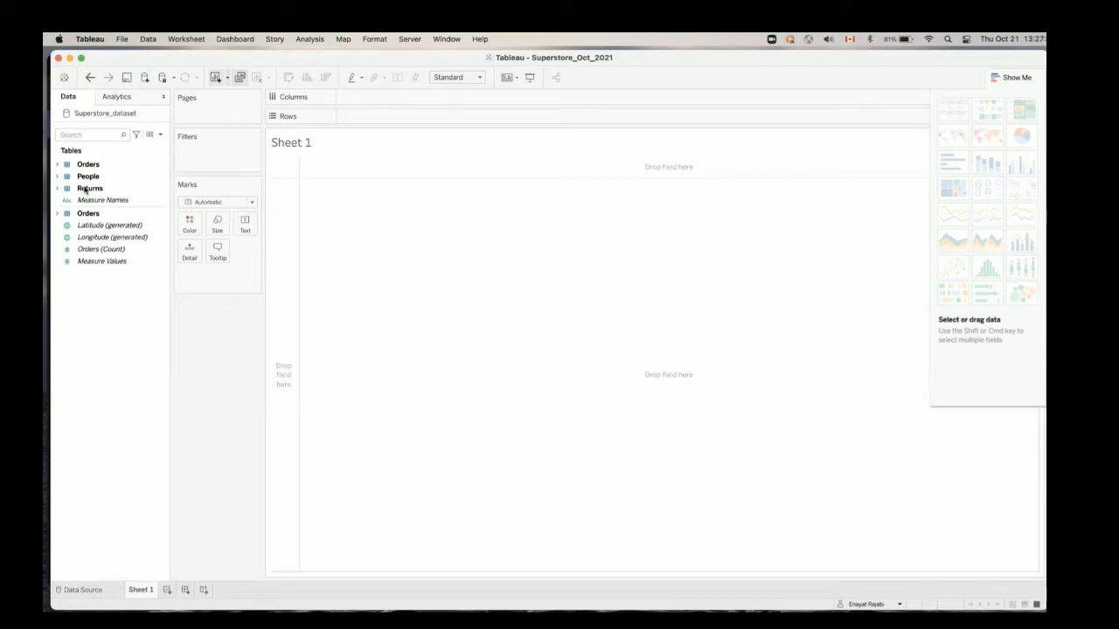
# Expand the Orders measures and go through the Discount, Profit, Quantity and Sales fields
pyautogui.click(57, 215)
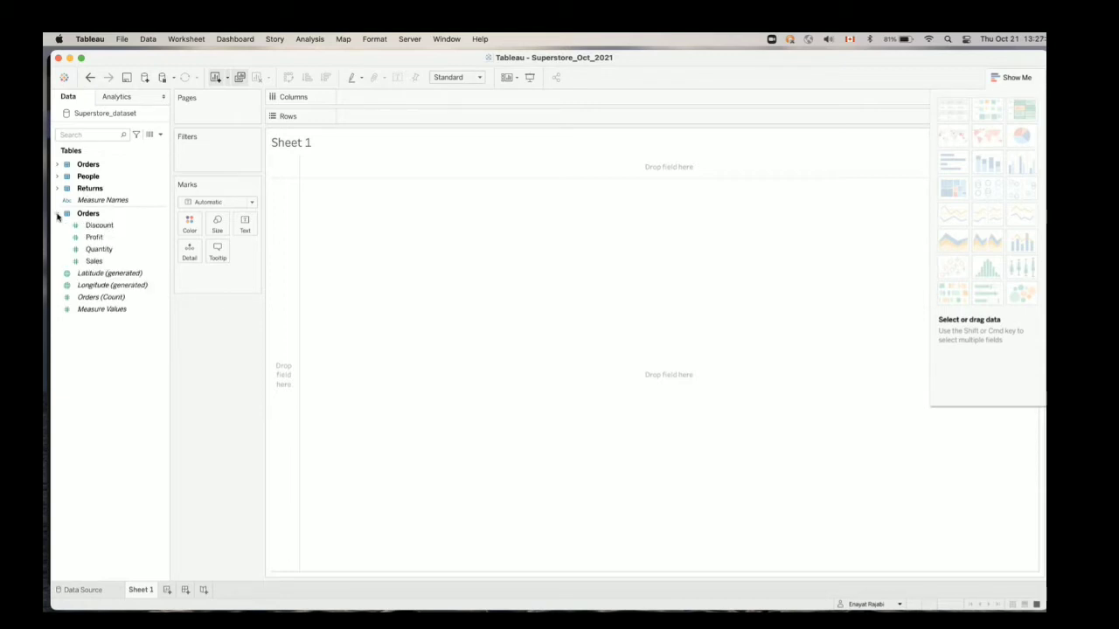
pyautogui.click(88, 226)
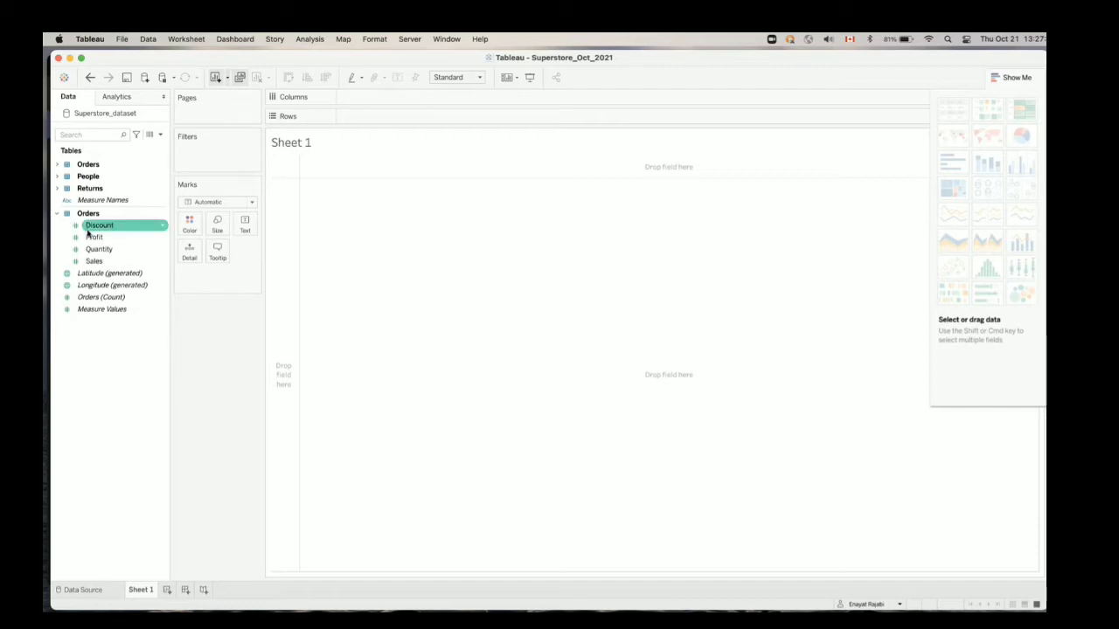
pyautogui.click(92, 238)
pyautogui.click(97, 250)
pyautogui.click(97, 263)
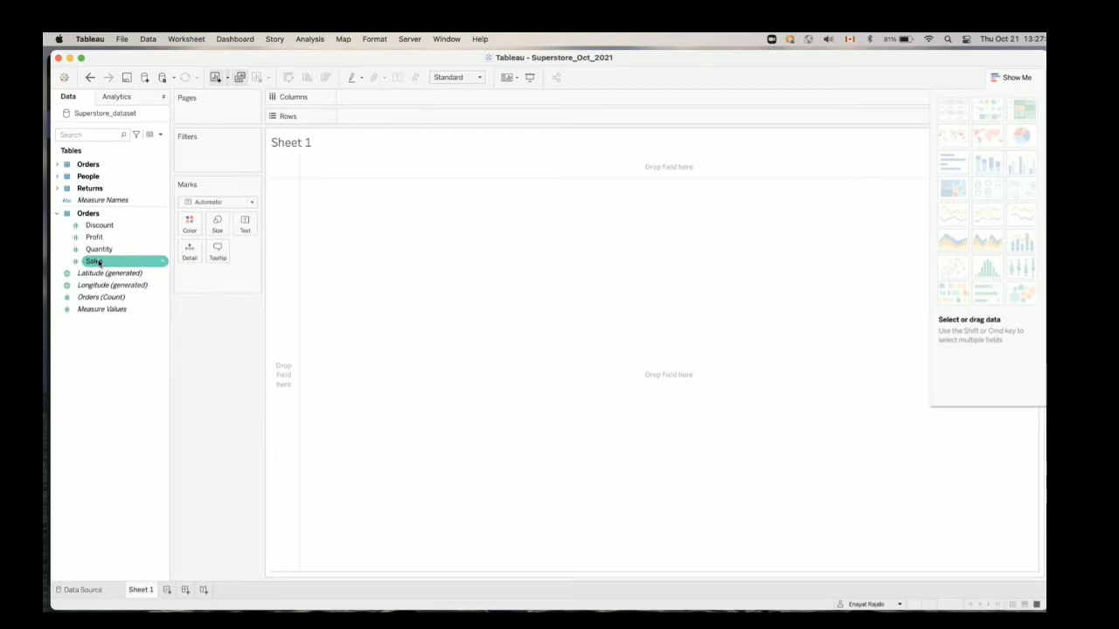
# Review the Orders dimensions once more, starting with Category, and collapse the group
pyautogui.click(58, 164)
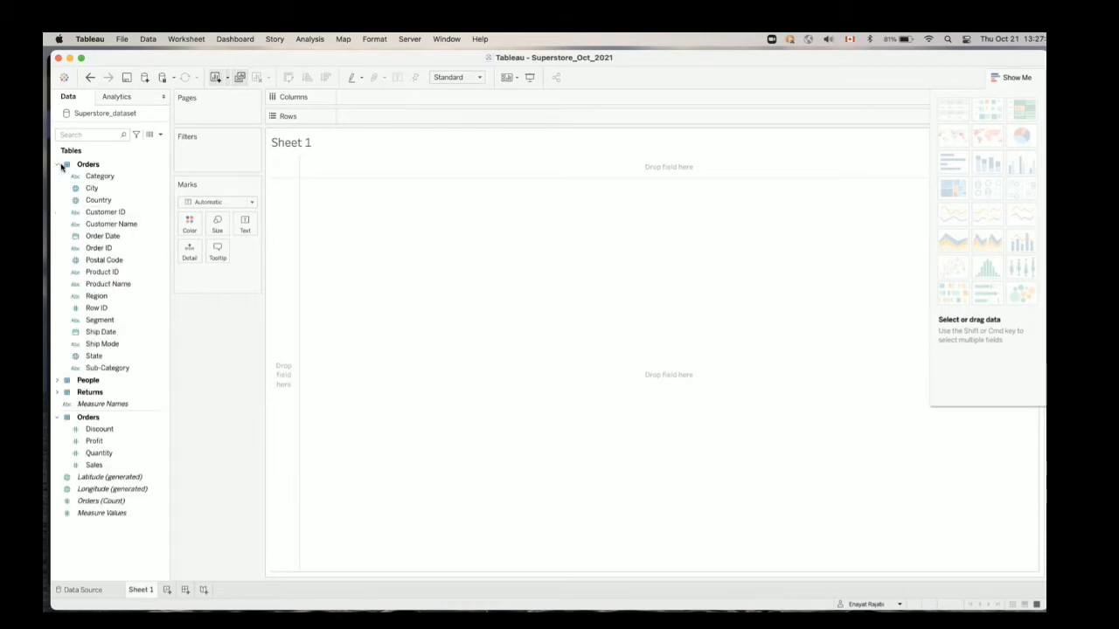
pyautogui.click(111, 177)
pyautogui.click(58, 164)
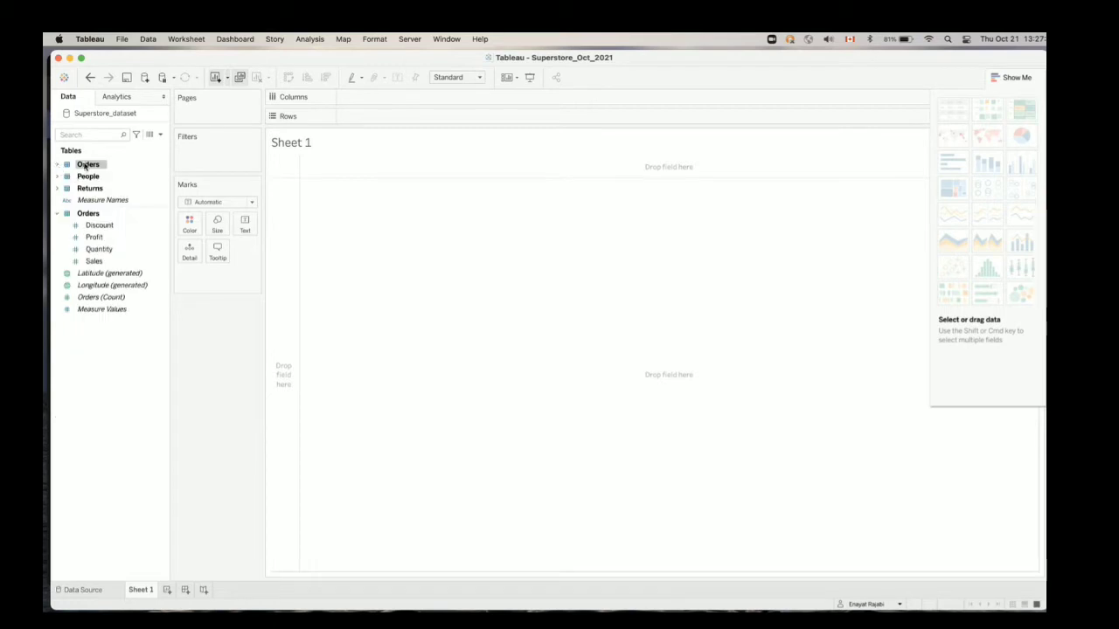
# Compare the Orders dimensions and Orders measures by expanding and collapsing each group, leaving both collapsed
pyautogui.click(82, 201)
pyautogui.click(93, 199)
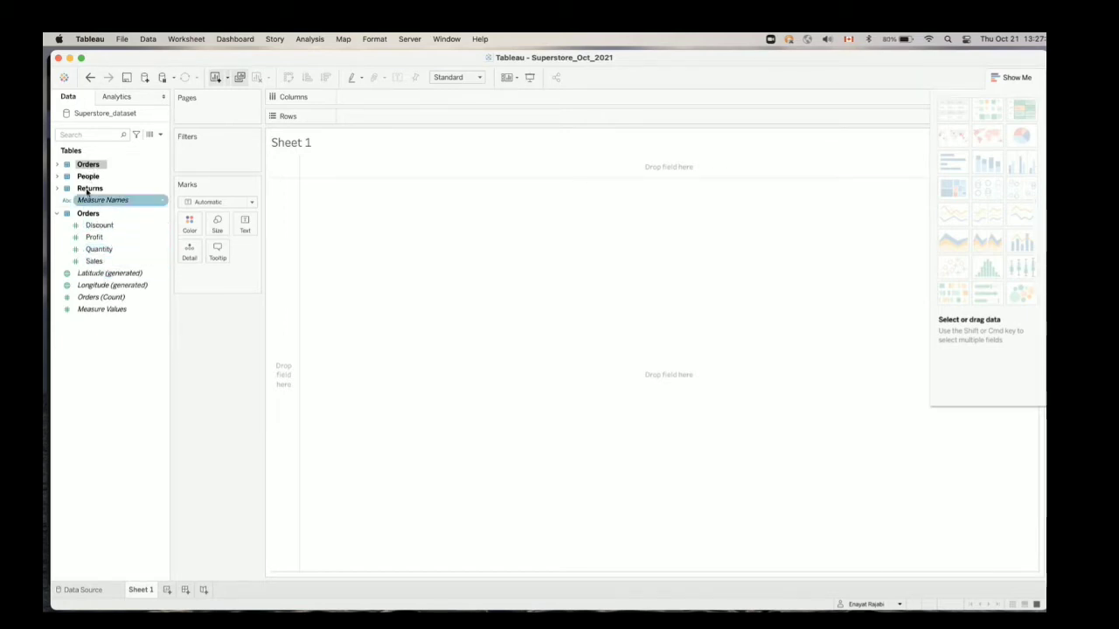
pyautogui.click(57, 214)
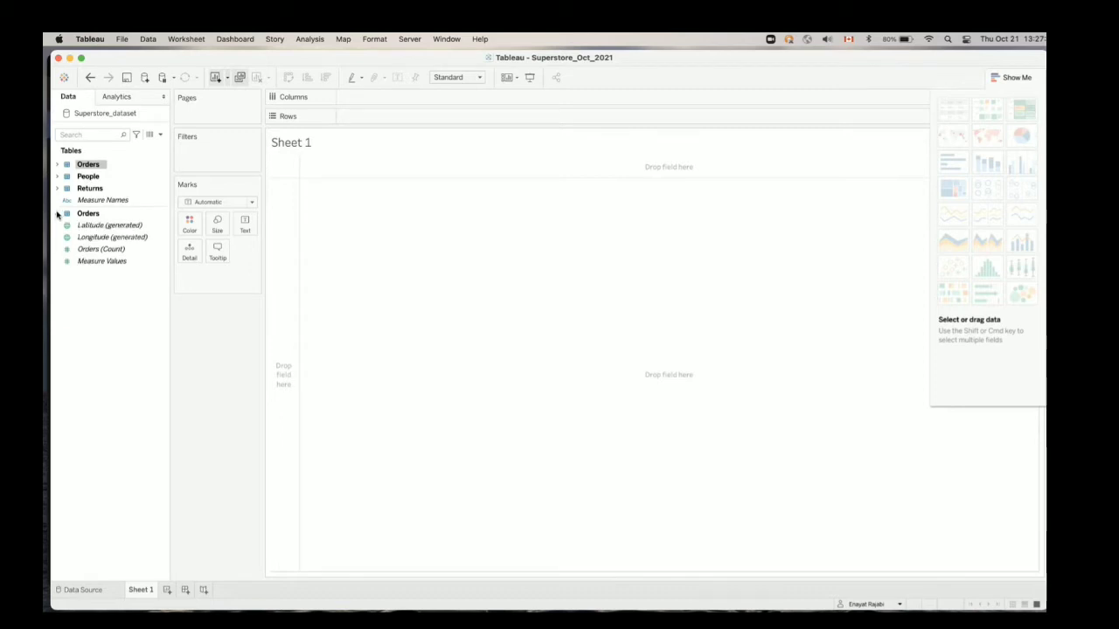
pyautogui.click(58, 165)
pyautogui.click(58, 165)
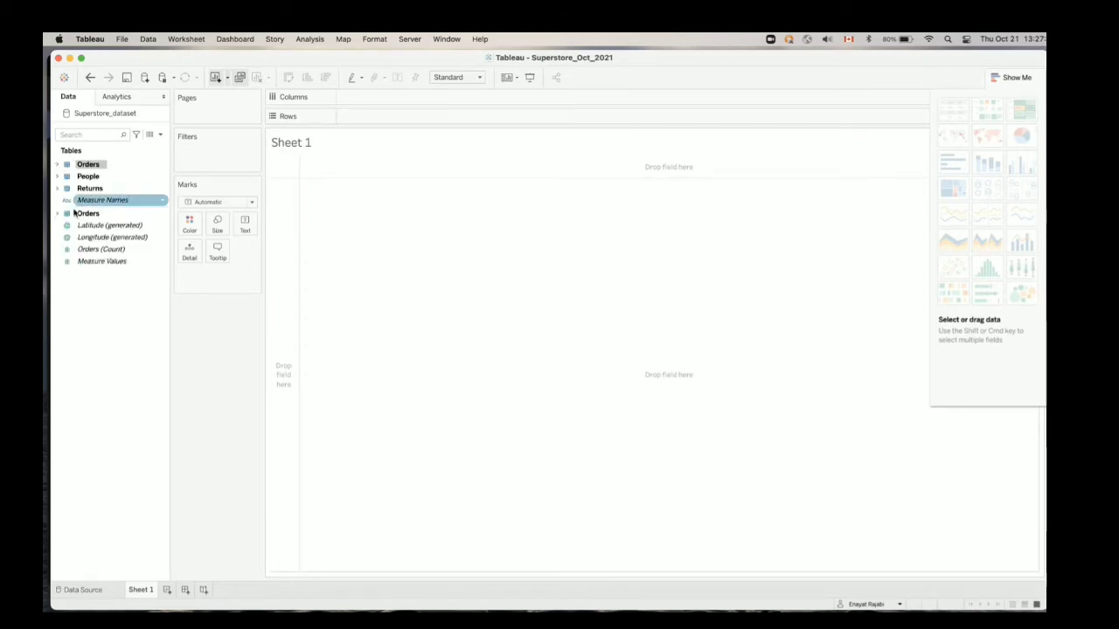
pyautogui.click(56, 214)
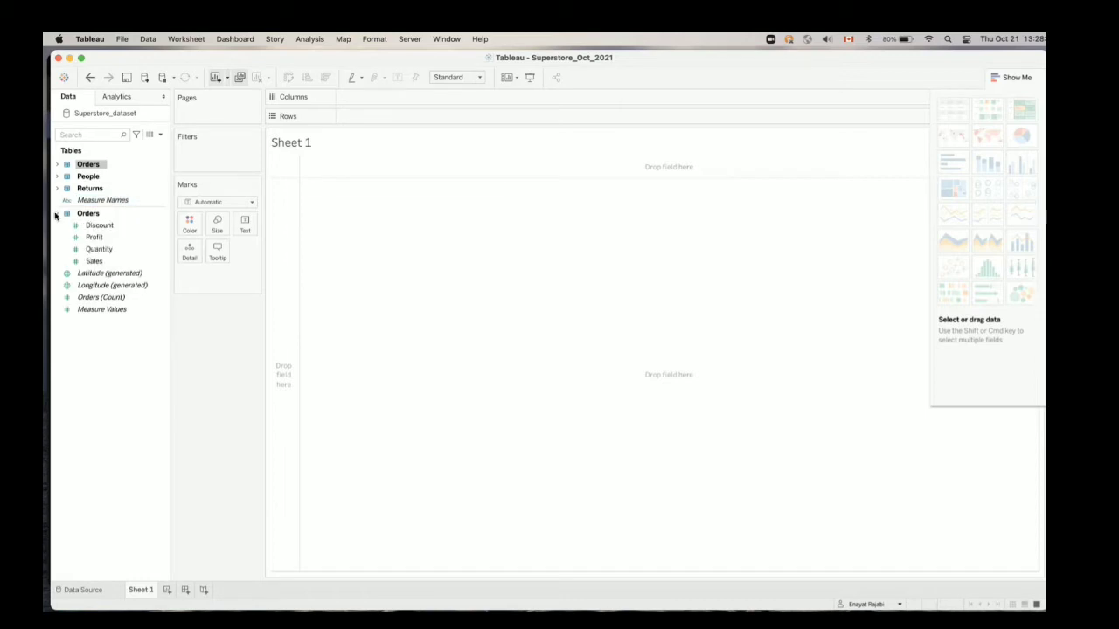
pyautogui.click(56, 214)
# Expand the Orders dimensions and Orders measures to examine both field lists, and collapse the dimensions group
pyautogui.click(58, 165)
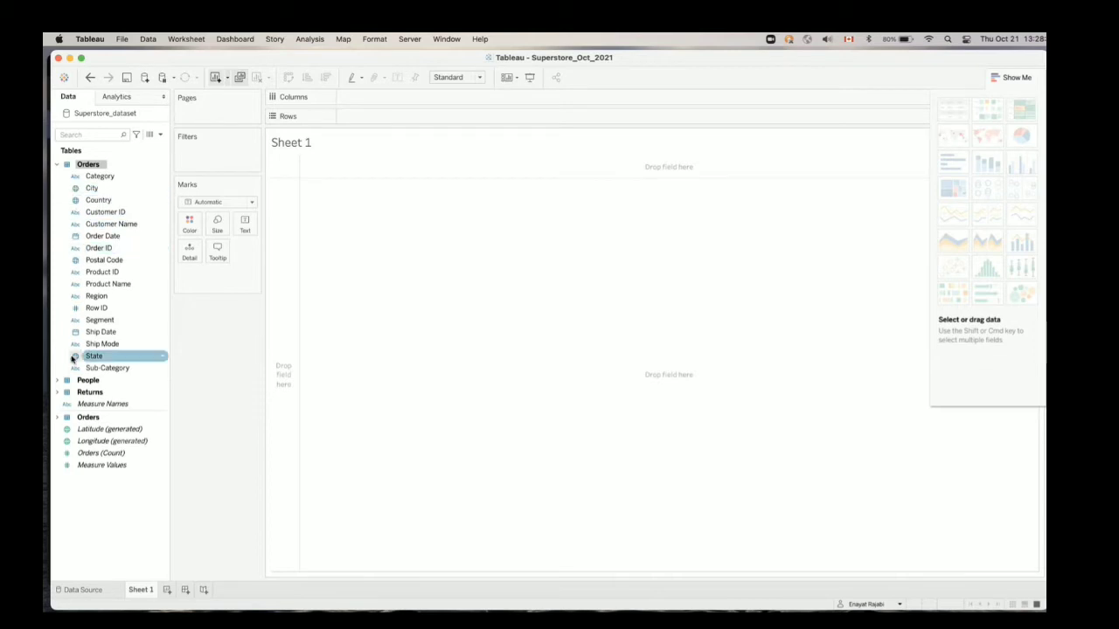
pyautogui.click(60, 420)
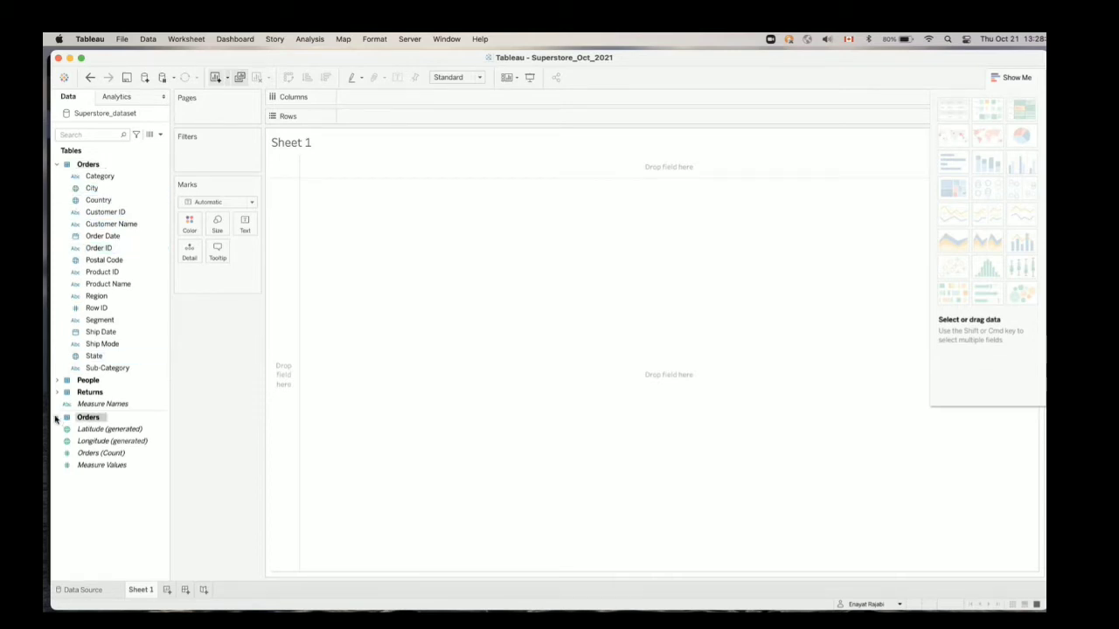
pyautogui.click(58, 418)
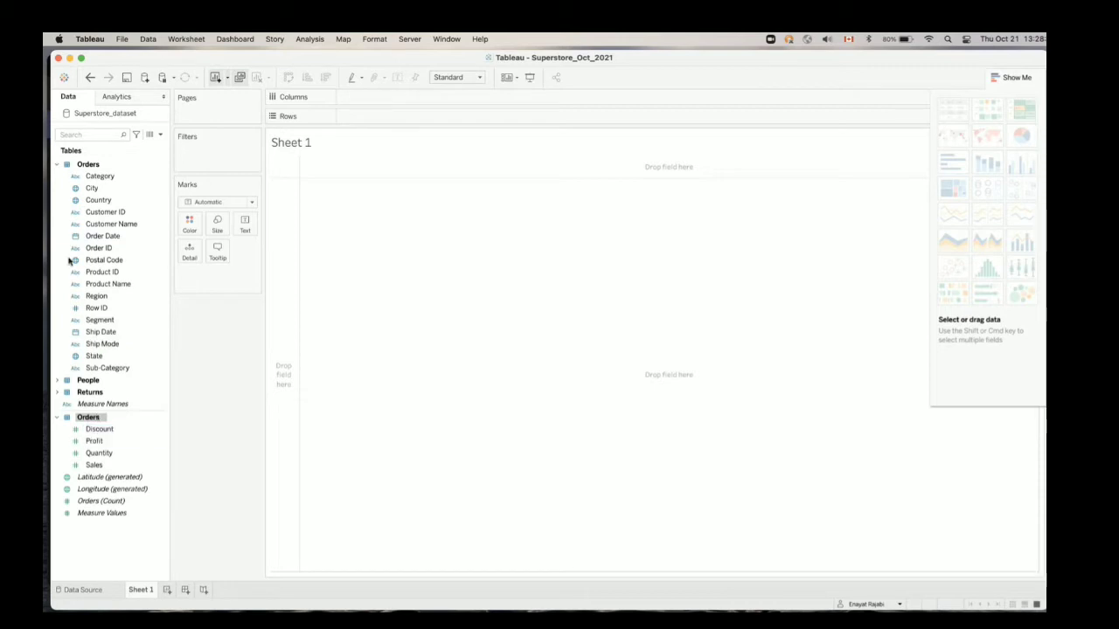
pyautogui.click(63, 166)
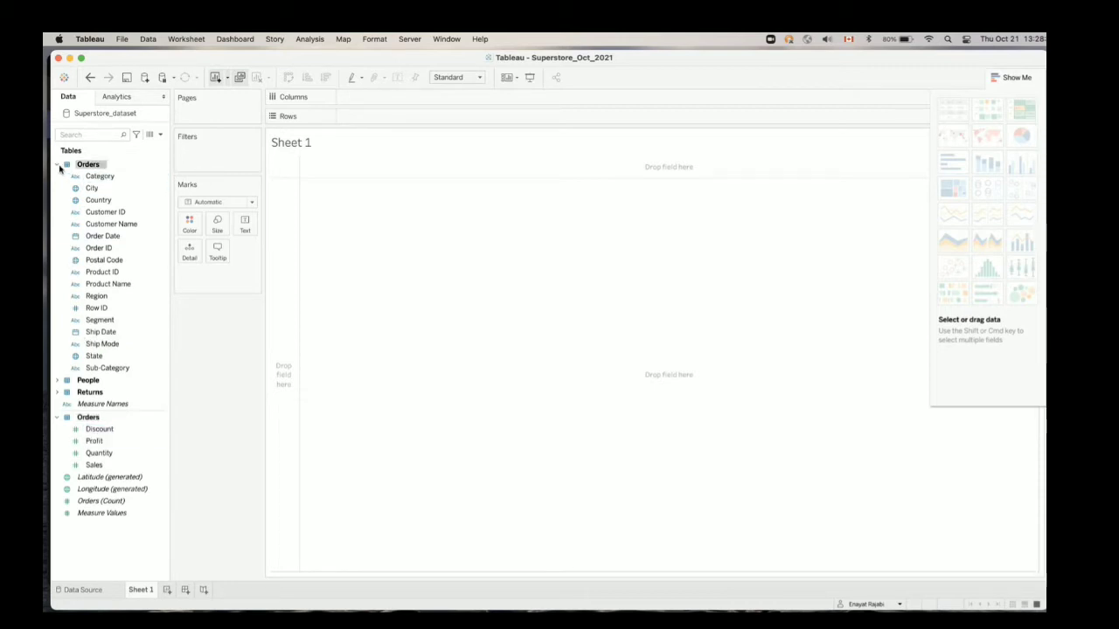
pyautogui.click(59, 166)
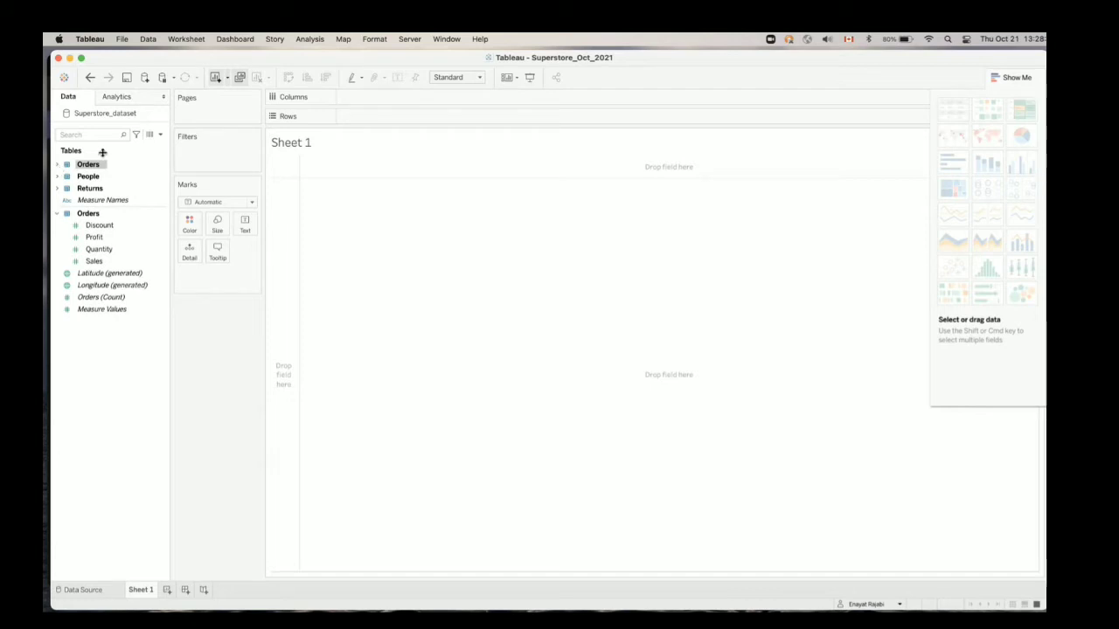
# Search the data fields for "sh" and clear the search
pyautogui.click(100, 138)
pyautogui.write('shi')
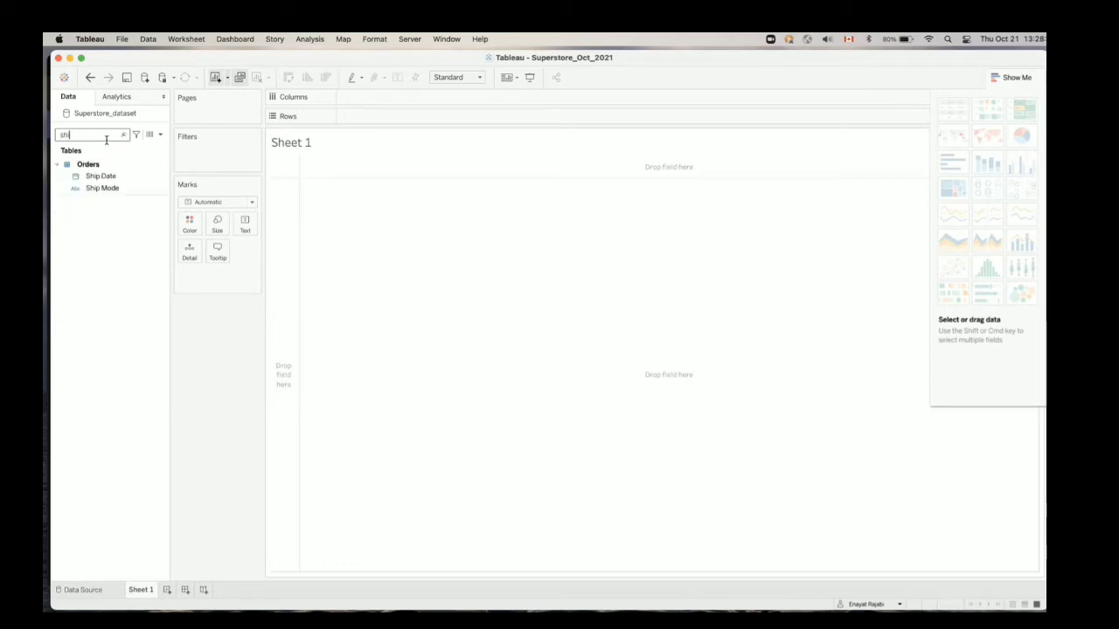
pyautogui.press('BackSpace')
pyautogui.press('BackSpace')
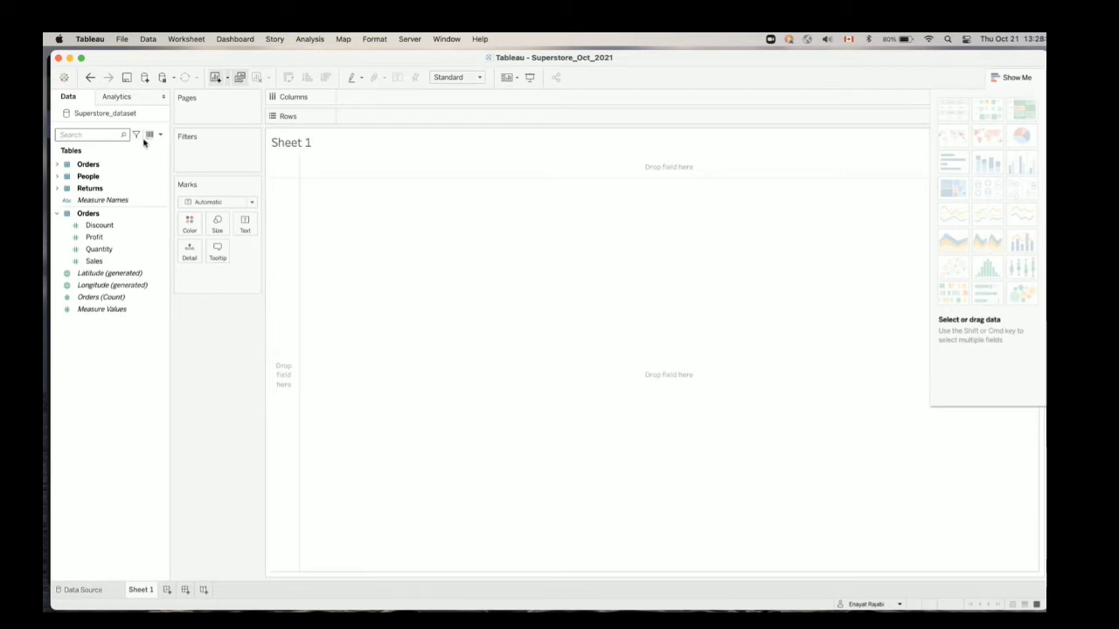
# Expand the Orders dimensions, select City, and view the underlying Superstore_dataset records across to the Sales column
pyautogui.click(59, 165)
pyautogui.click(92, 191)
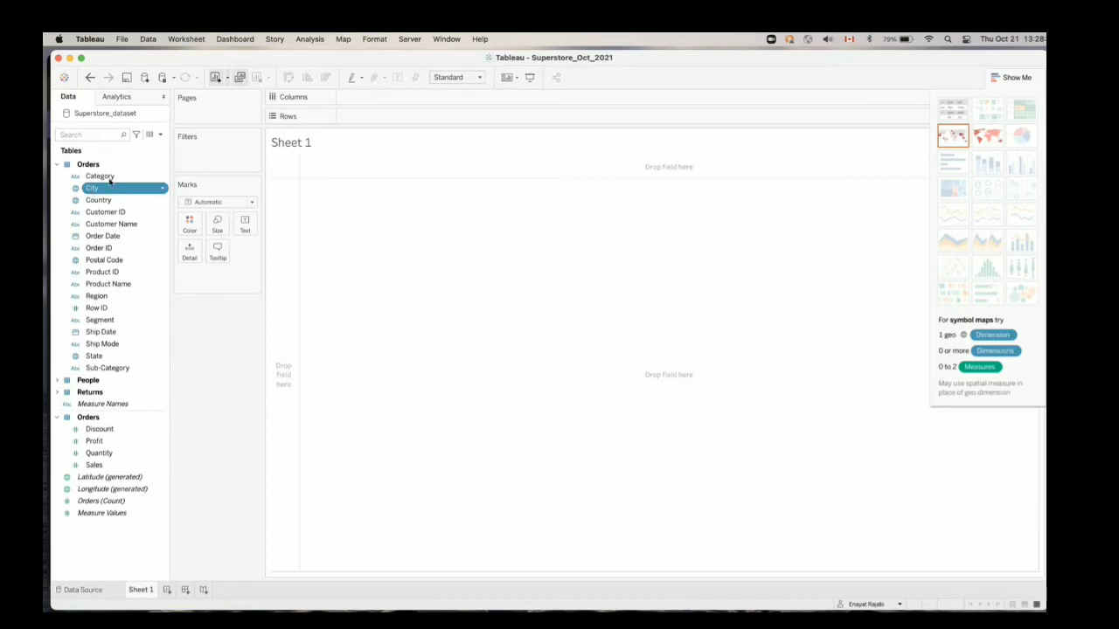
pyautogui.click(149, 137)
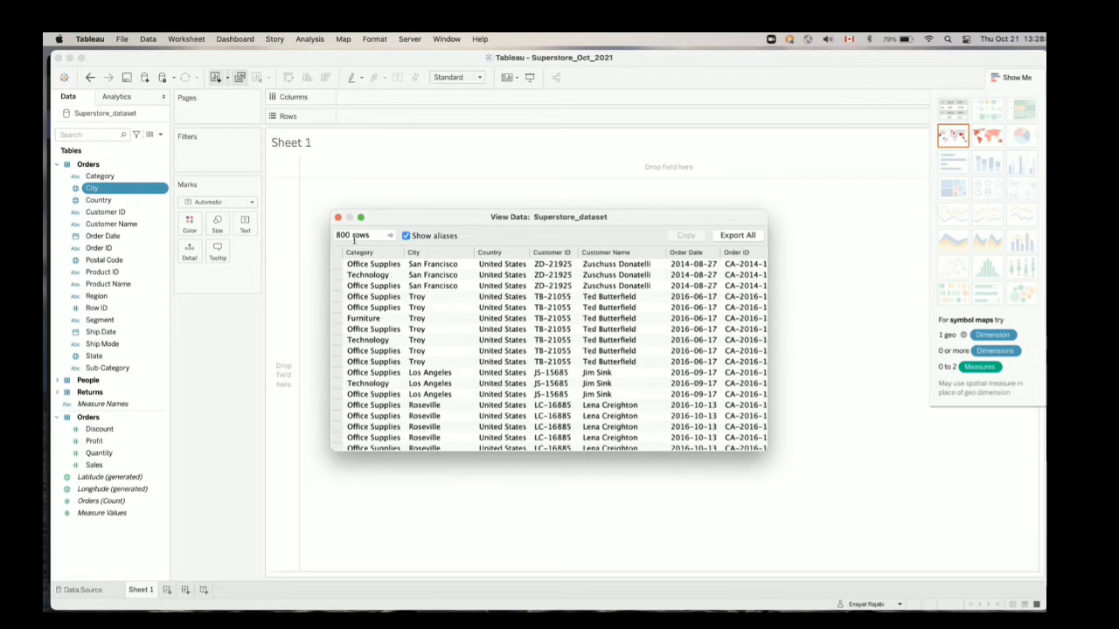
pyautogui.hscroll(15, 533, 299)
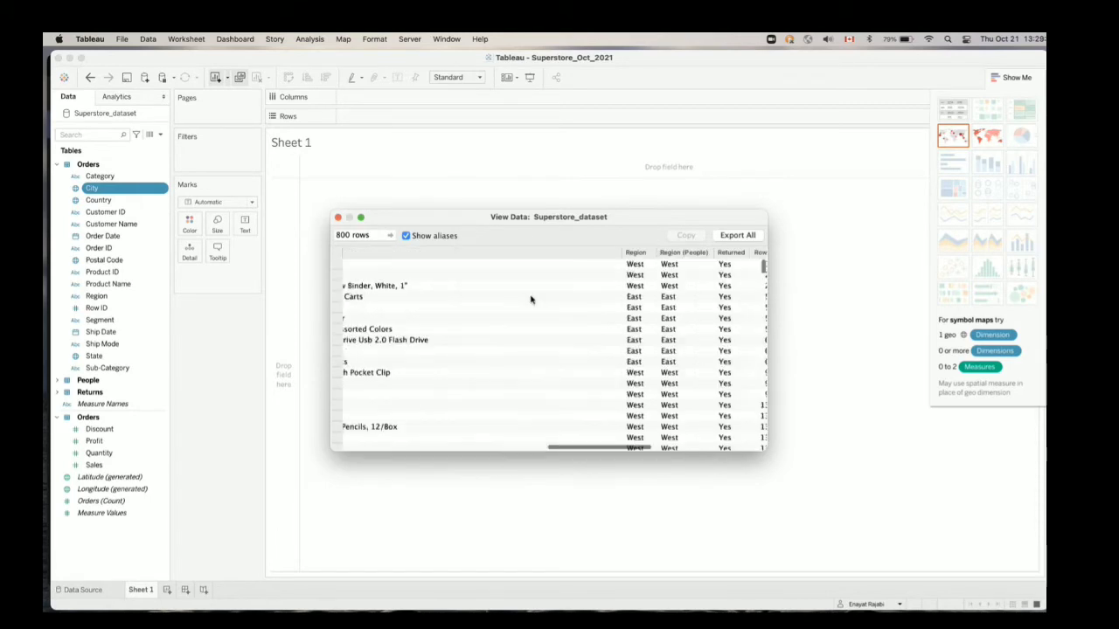
# Limit the underlying data view to 10 rows and close it
pyautogui.click(342, 234)
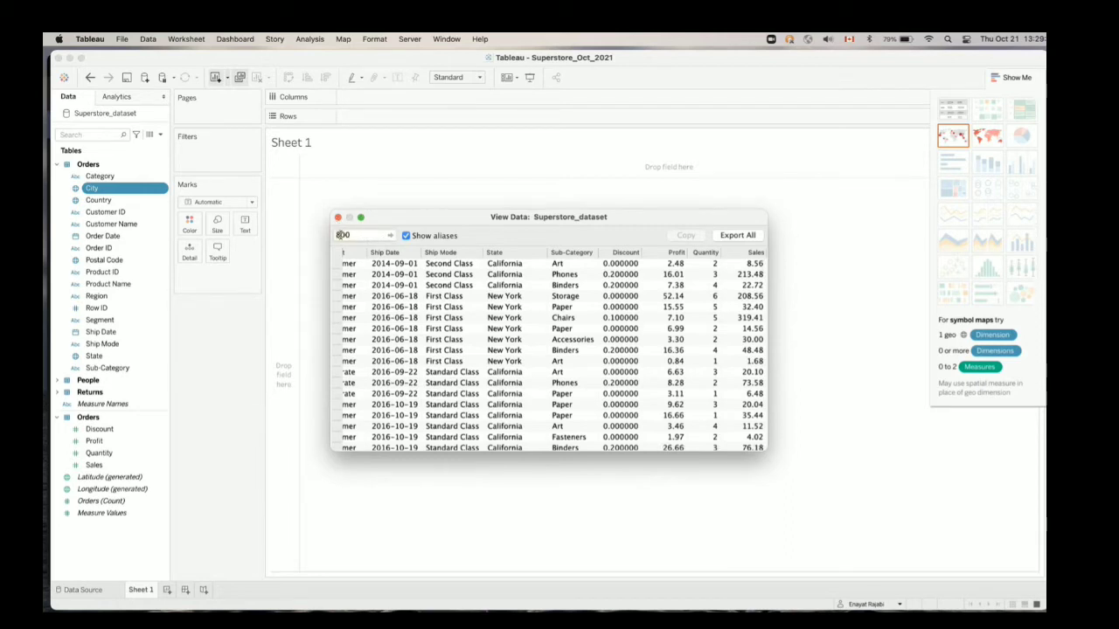
pyautogui.press('BackSpace')
pyautogui.press('BackSpace')
pyautogui.write('10')
pyautogui.press('Return')
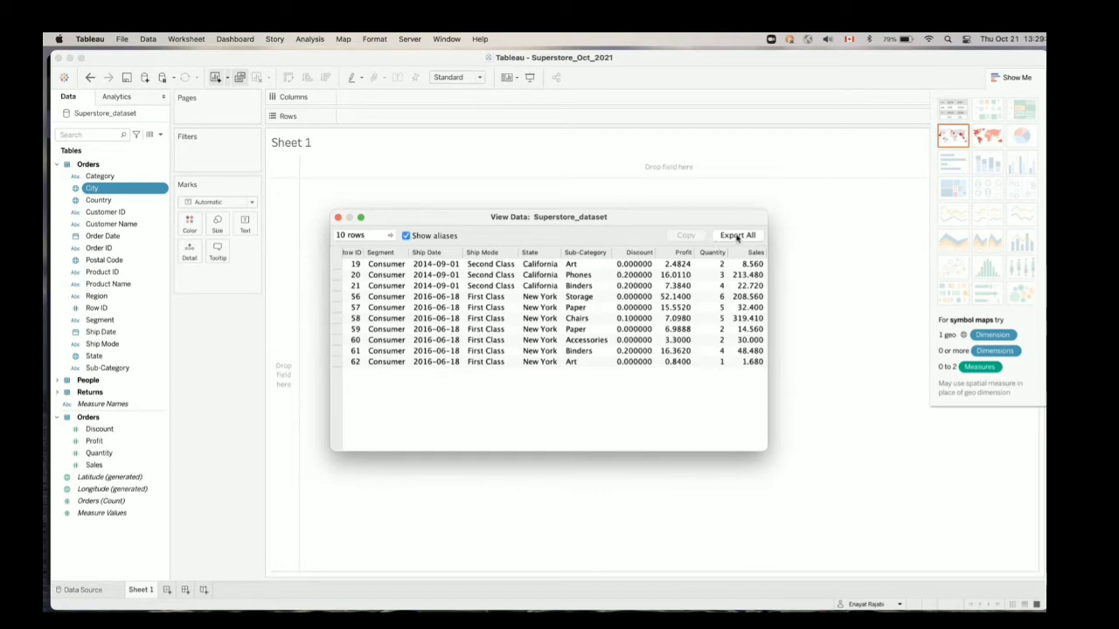
pyautogui.click(339, 218)
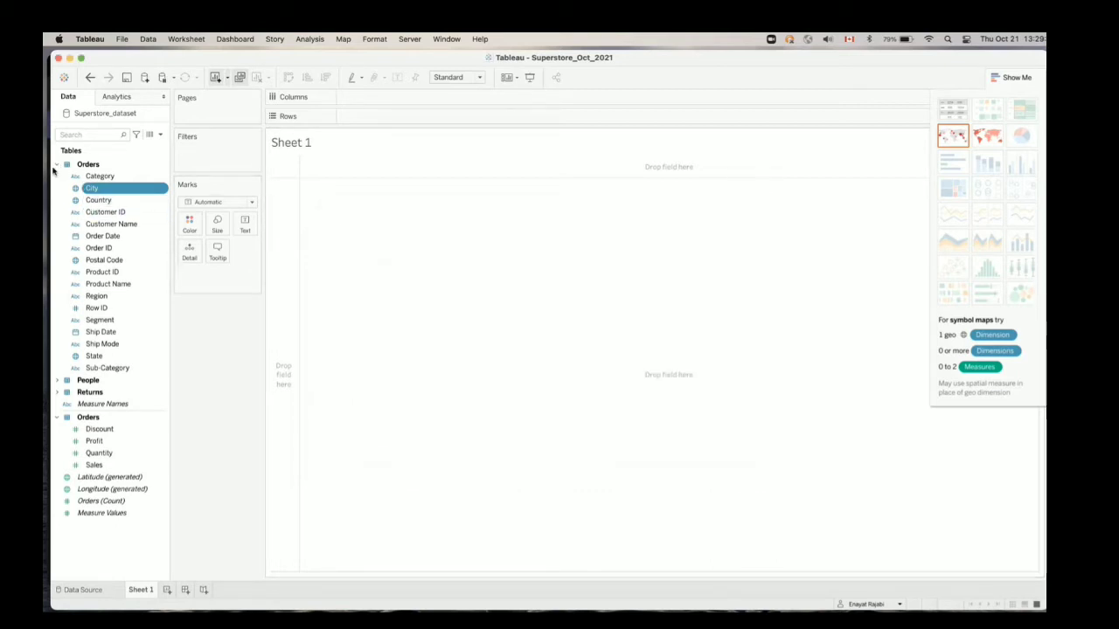
# Collapse the Orders dimensions group and hide the Show Me chart gallery
pyautogui.click(58, 166)
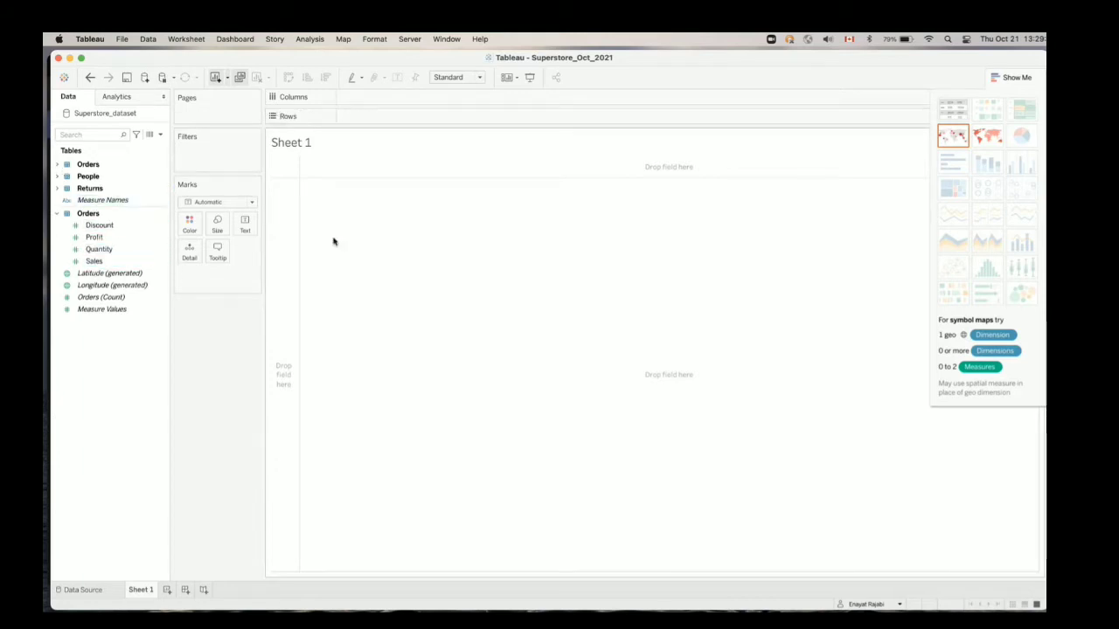
pyautogui.click(1019, 78)
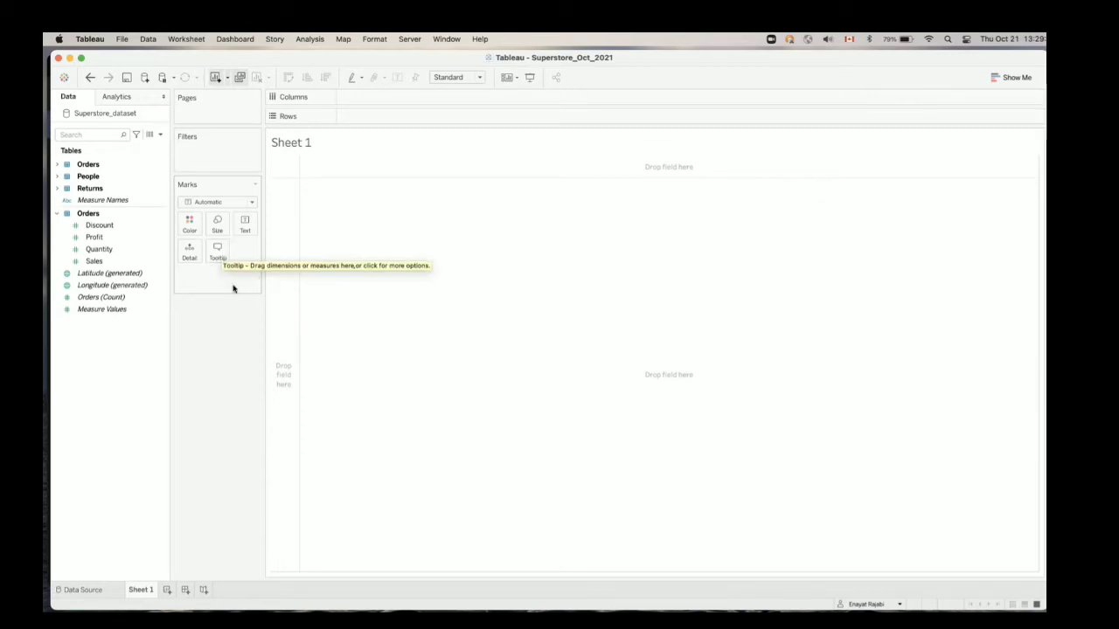
# Select the Discount field among the Orders measures
pyautogui.click(118, 239)
pyautogui.click(98, 226)
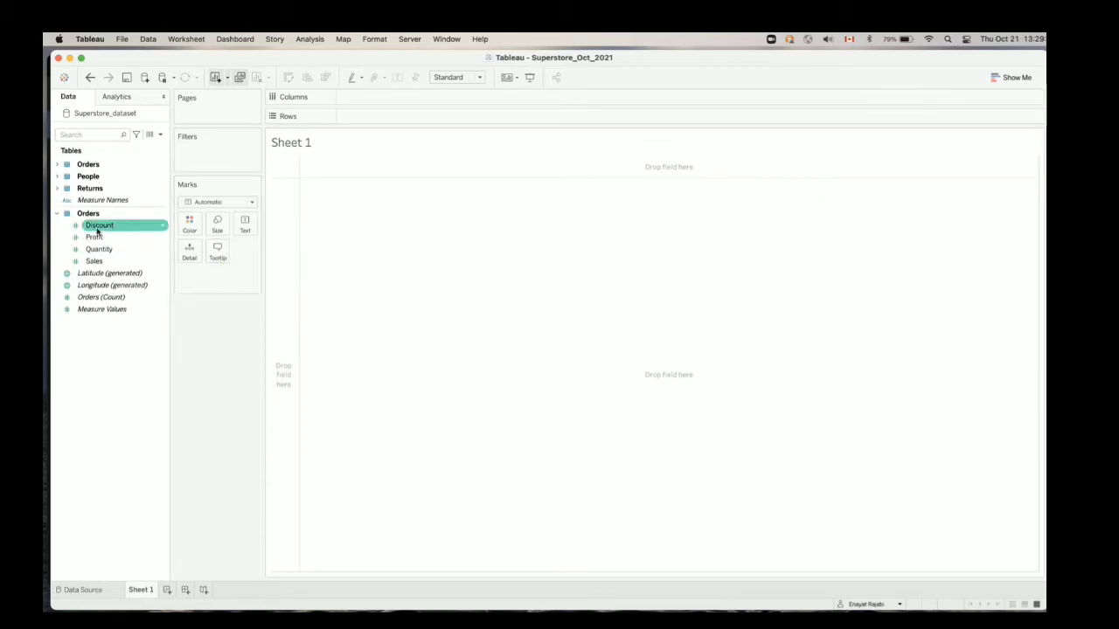
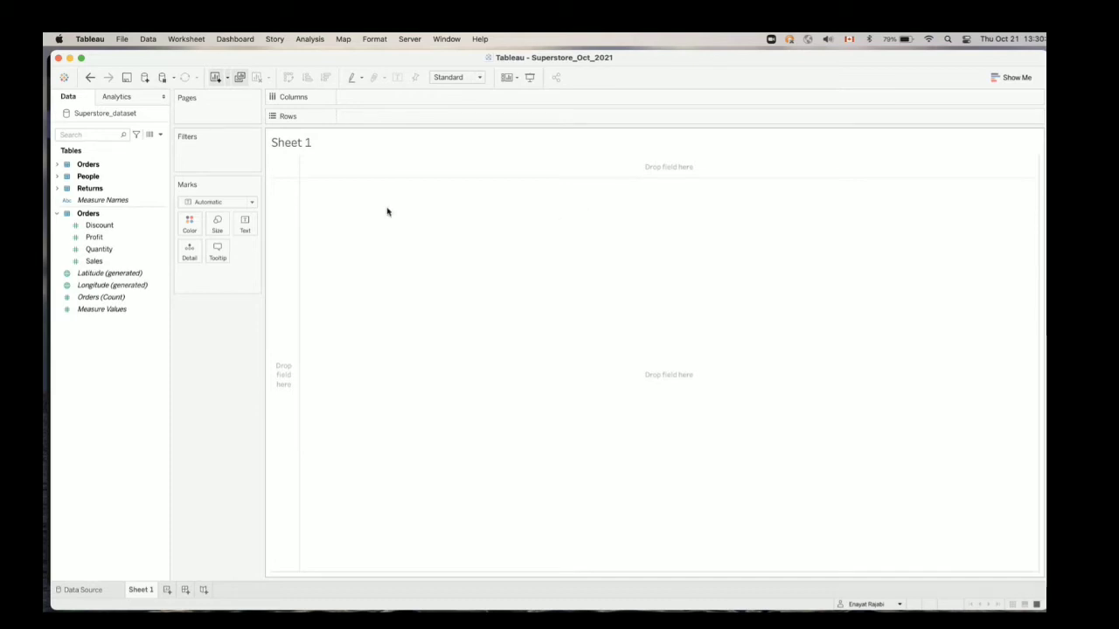
pyautogui.doubleClick(304, 145)
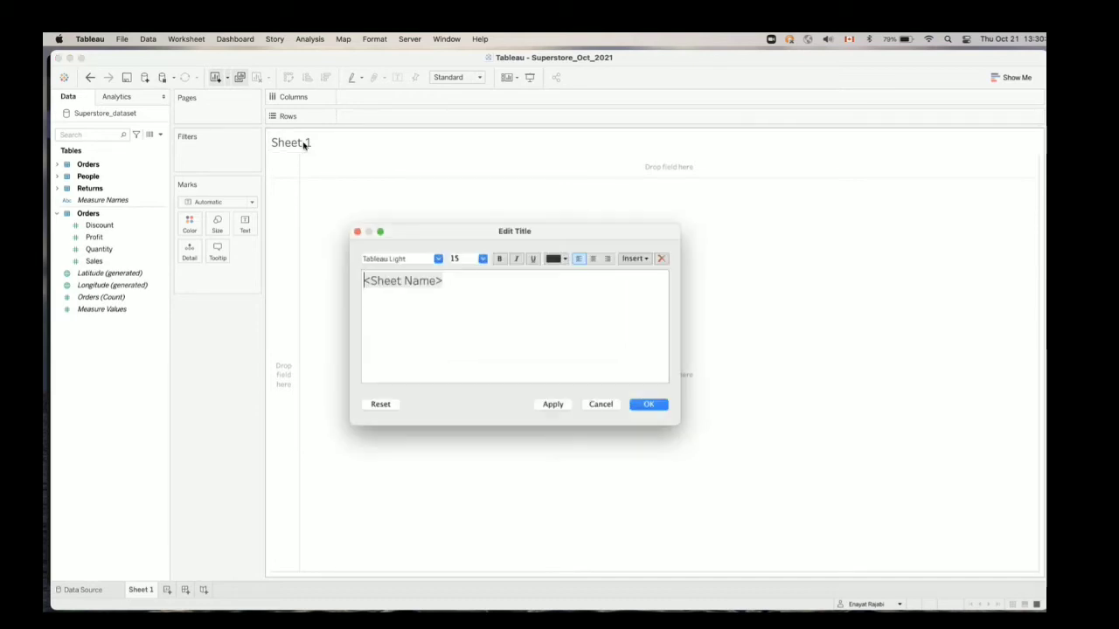
pyautogui.doubleClick(437, 282)
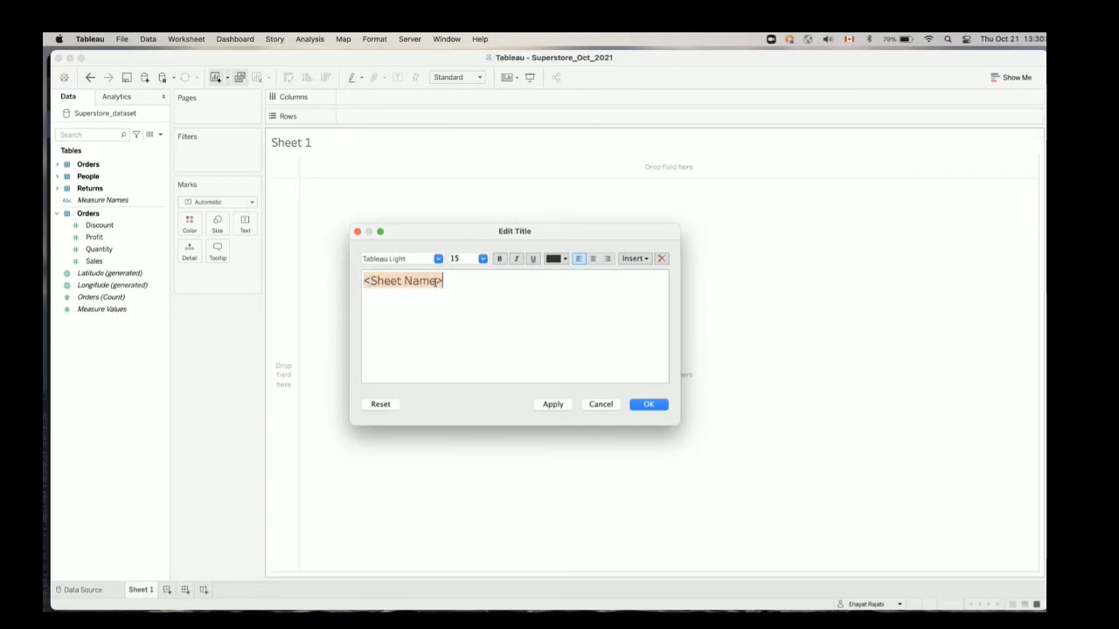
pyautogui.click(598, 404)
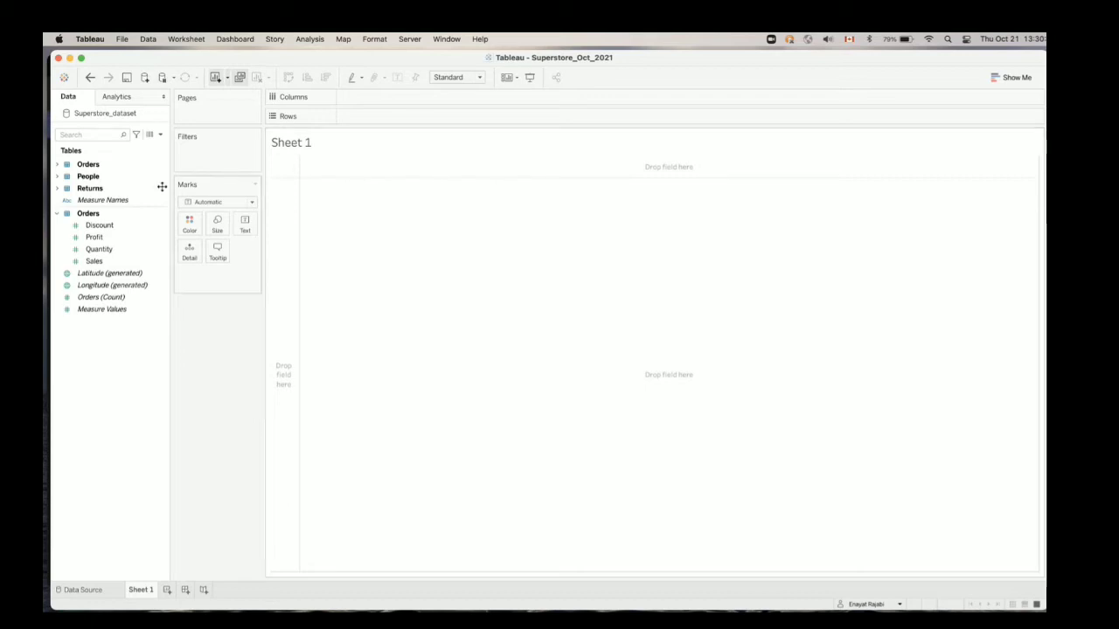
# Expand the Orders dimensions and build a bar chart with Category as columns and the sum of Sales as rows
pyautogui.click(58, 167)
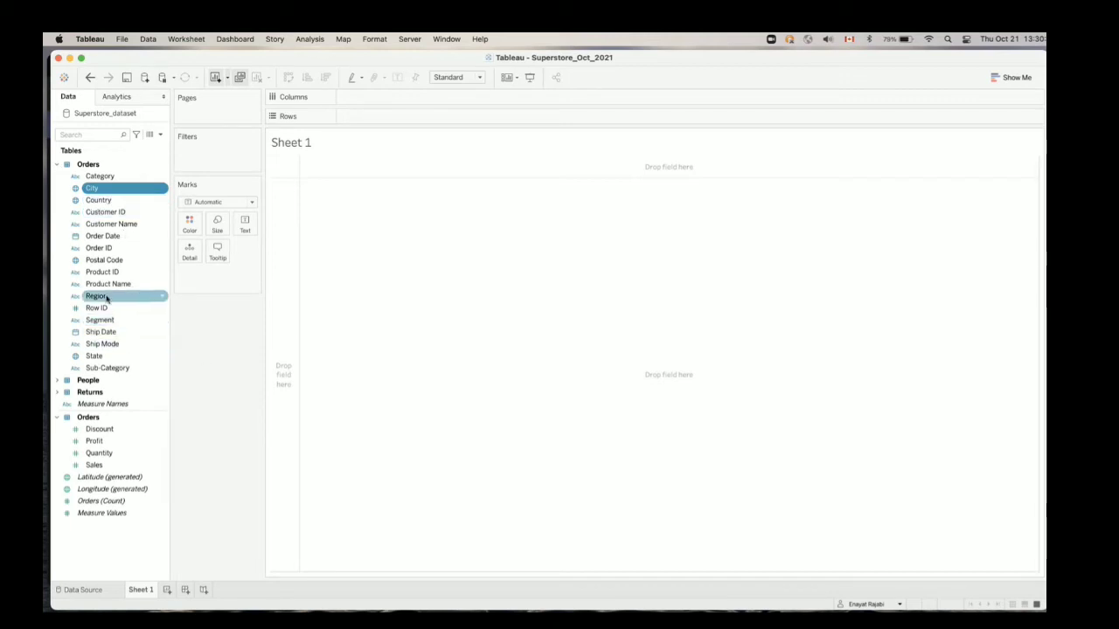
pyautogui.click(102, 178)
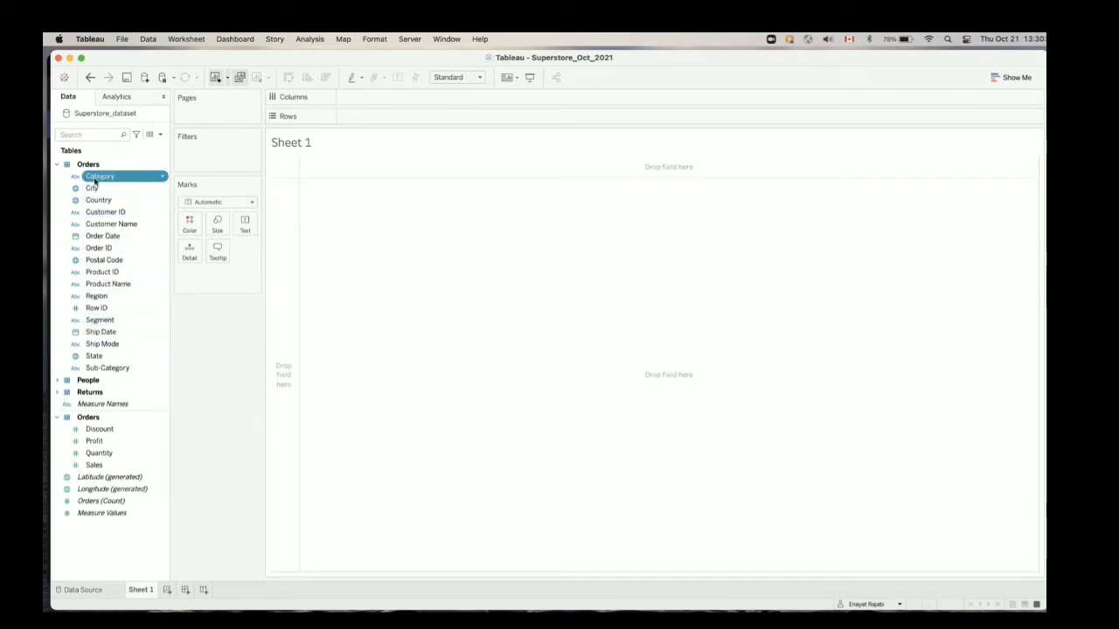
pyautogui.moveTo(95, 178); pyautogui.dragTo(356, 104)
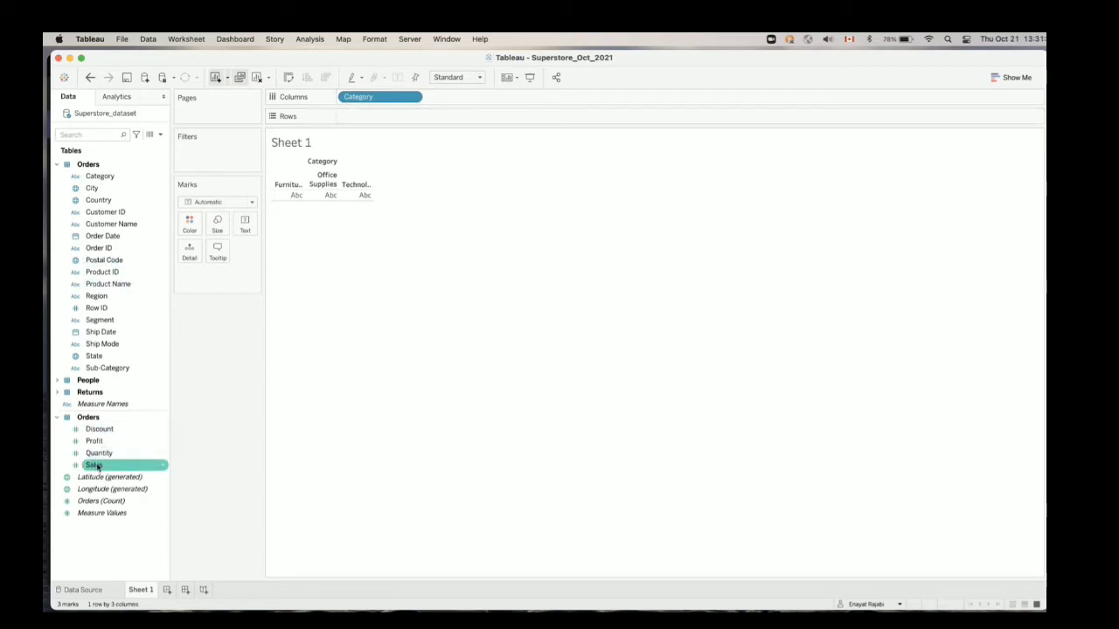
pyautogui.moveTo(98, 467); pyautogui.dragTo(371, 121)
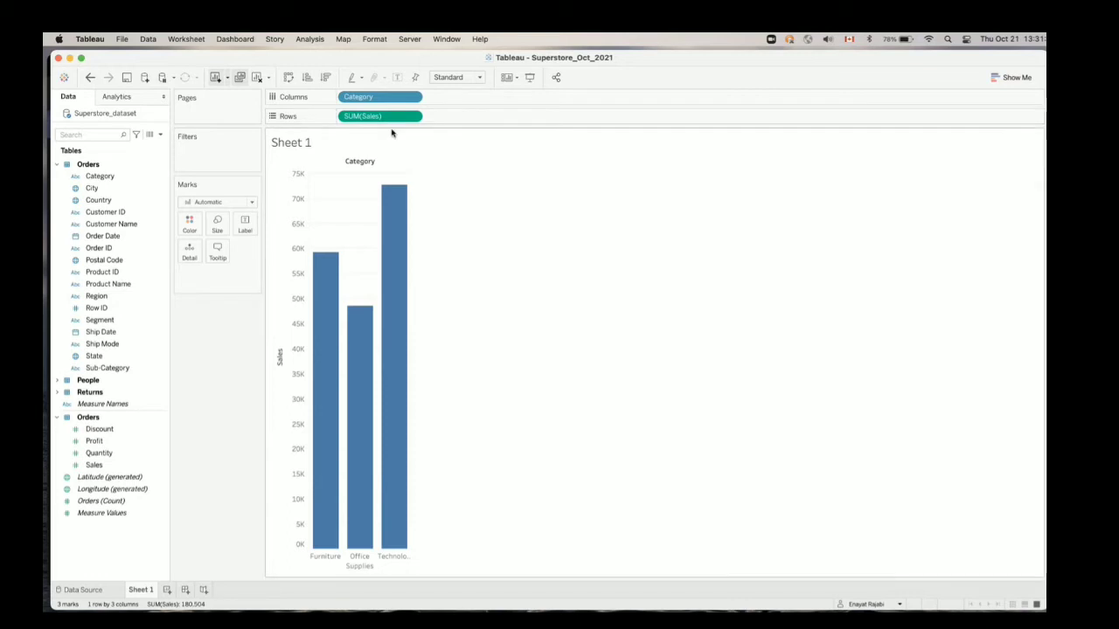
# Widen the bar chart's columns until the full category names fit under the bars
pyautogui.moveTo(406, 301)
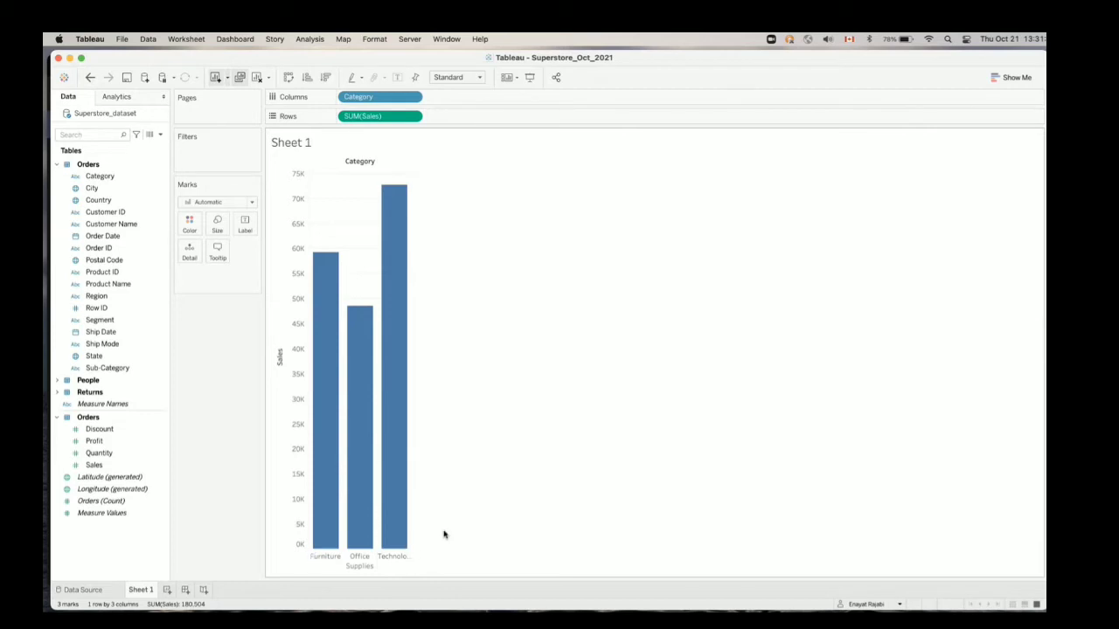
pyautogui.moveTo(411, 556); pyautogui.dragTo(556, 561)
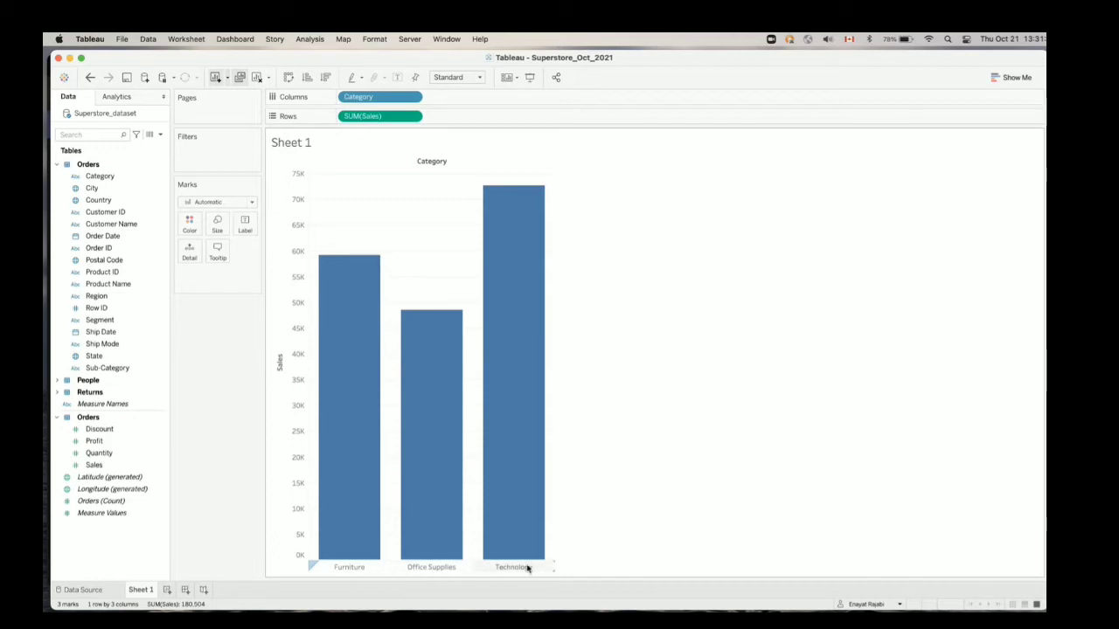
pyautogui.moveTo(503, 373)
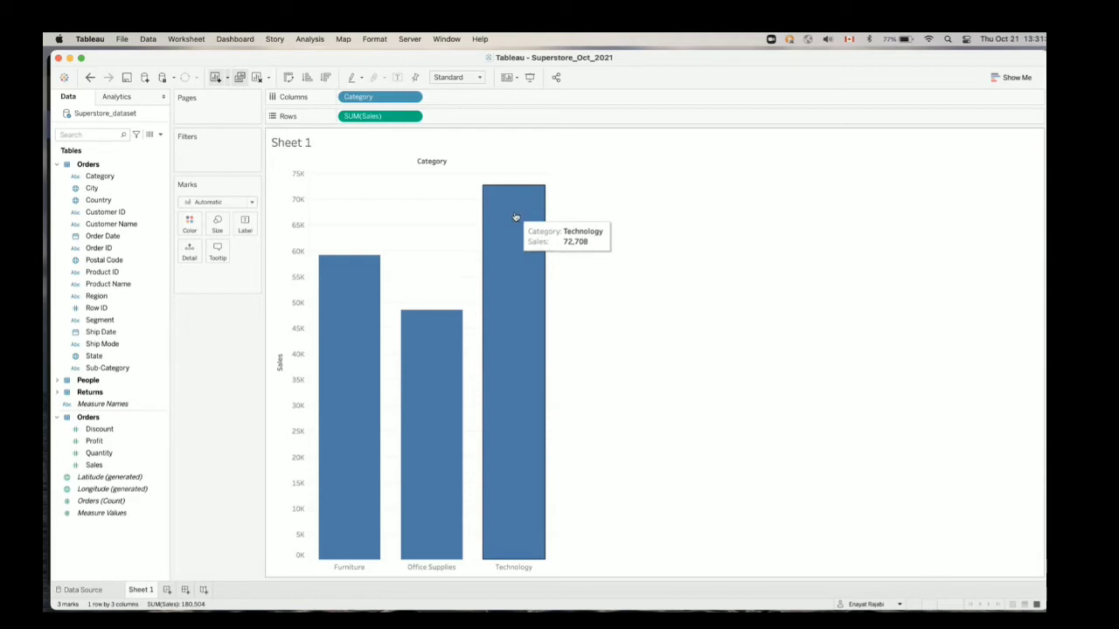
pyautogui.moveTo(439, 392)
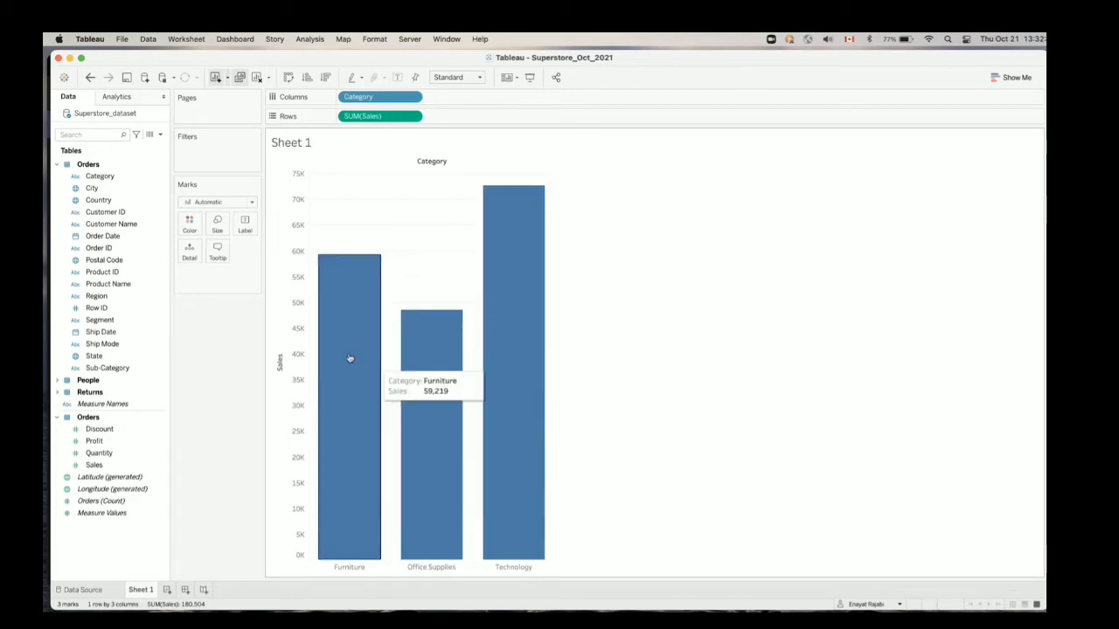
pyautogui.moveTo(336, 351)
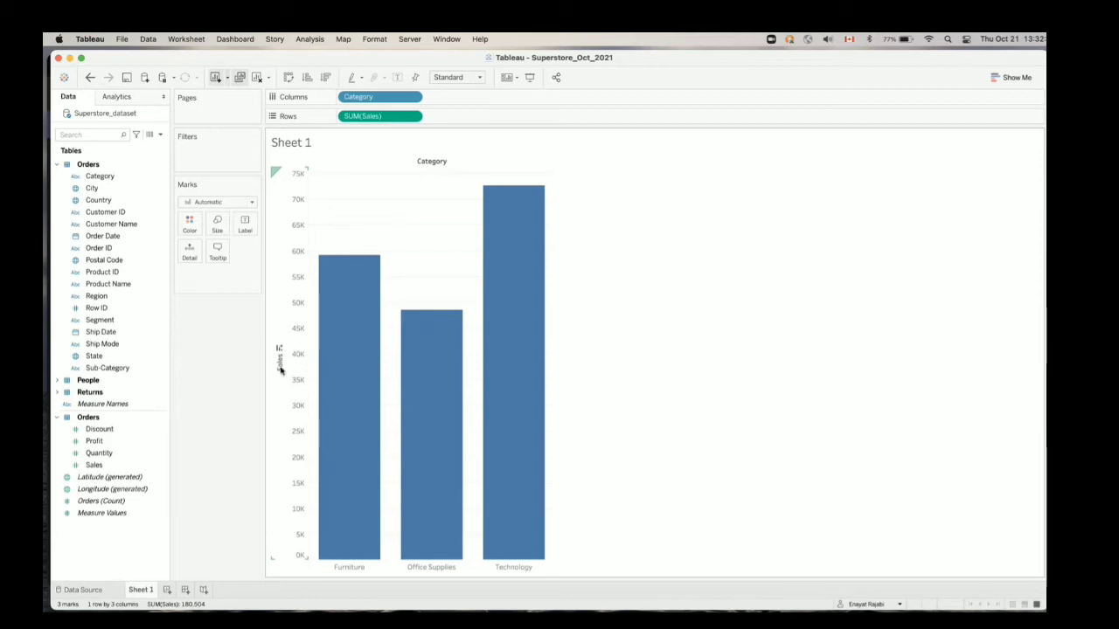
# Replace the sheet's title text with "Sales by product category"
pyautogui.doubleClick(301, 146)
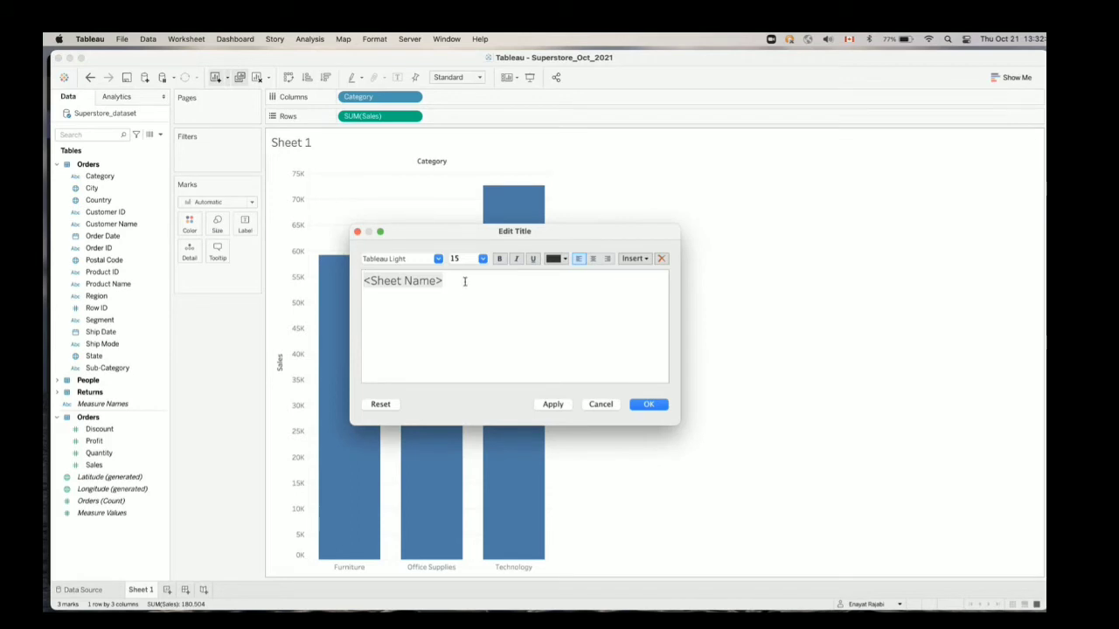
pyautogui.moveTo(453, 280)
pyautogui.mouseDown()
pyautogui.moveTo(388, 277)
pyautogui.moveTo(444, 279)
pyautogui.mouseUp()
pyautogui.press('super+a')
pyautogui.write('Sal')
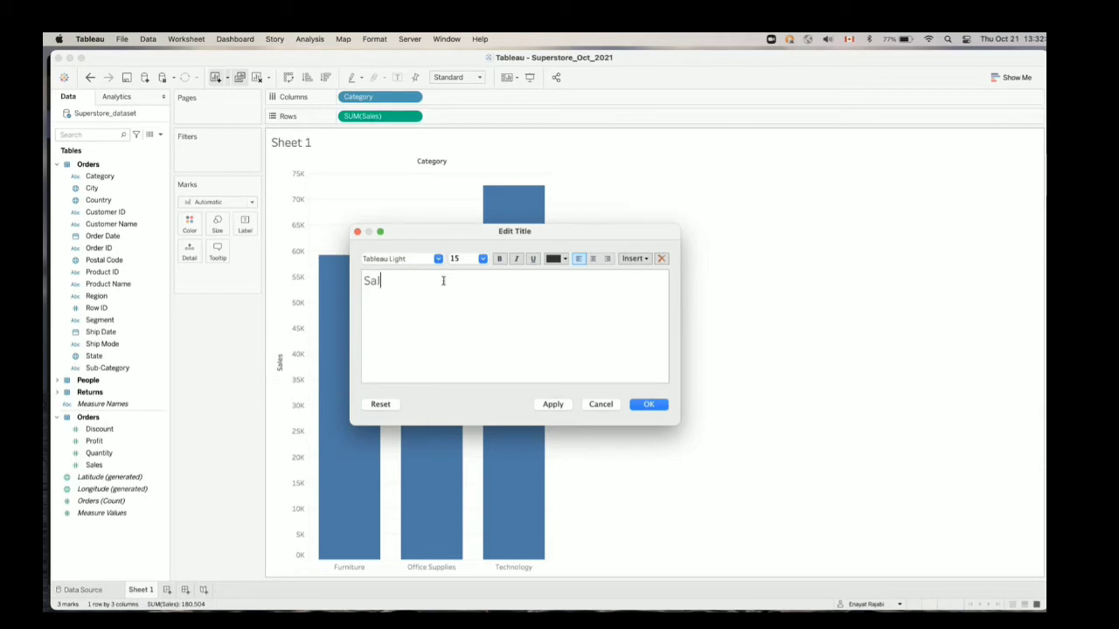
pyautogui.write('es by product')
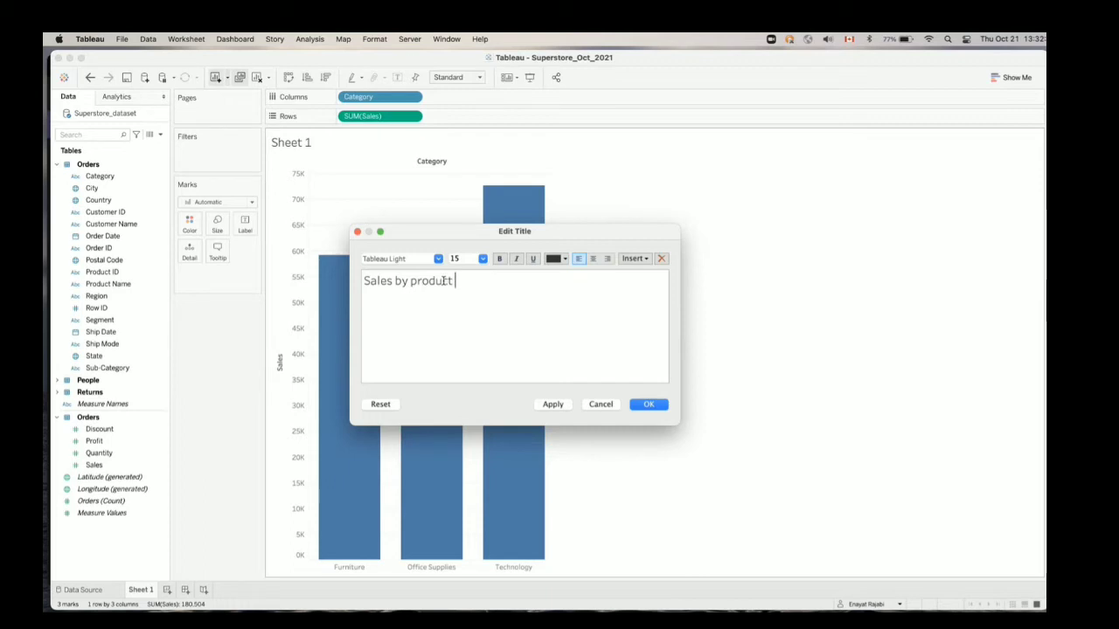
pyautogui.write(' category')
# Format the whole title as centred, bold and blue, and apply it to the sheet
pyautogui.tripleClick(469, 280)
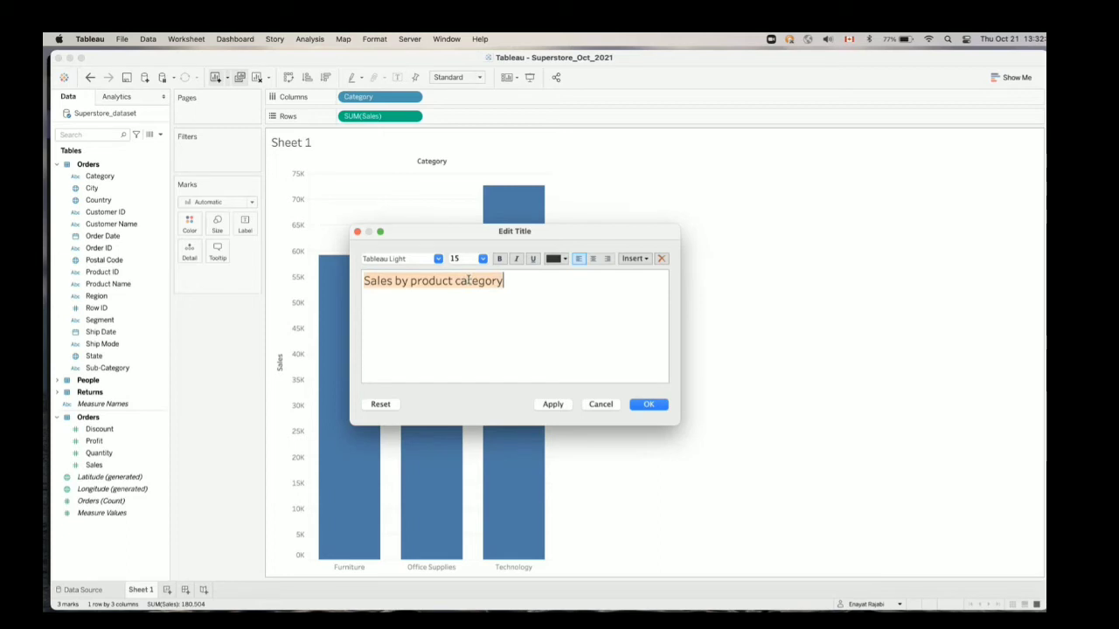
pyautogui.click(593, 259)
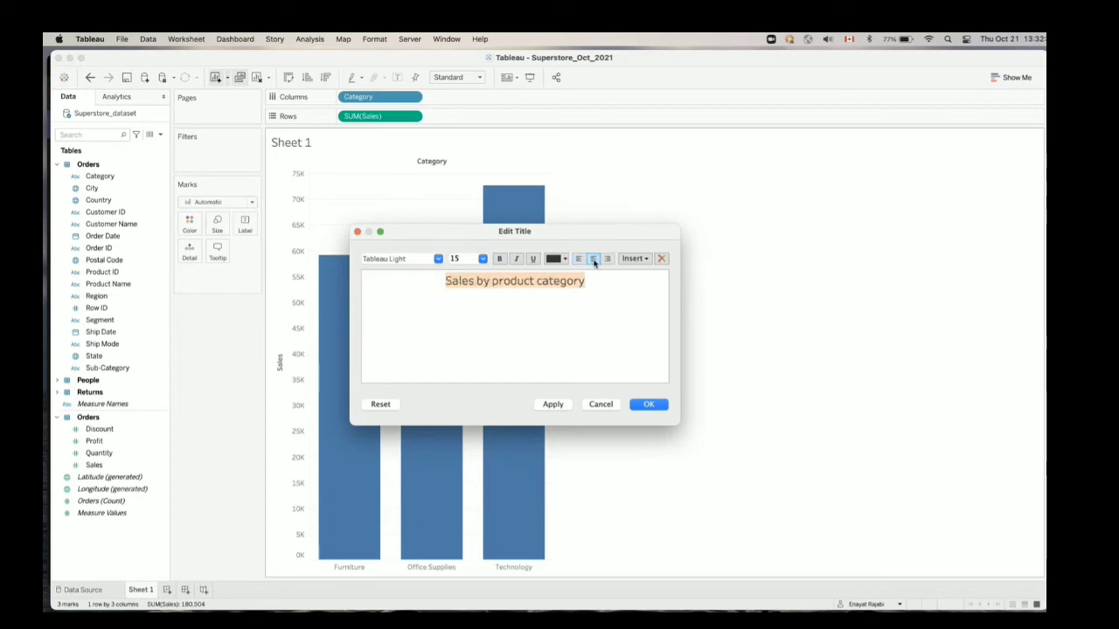
pyautogui.click(499, 259)
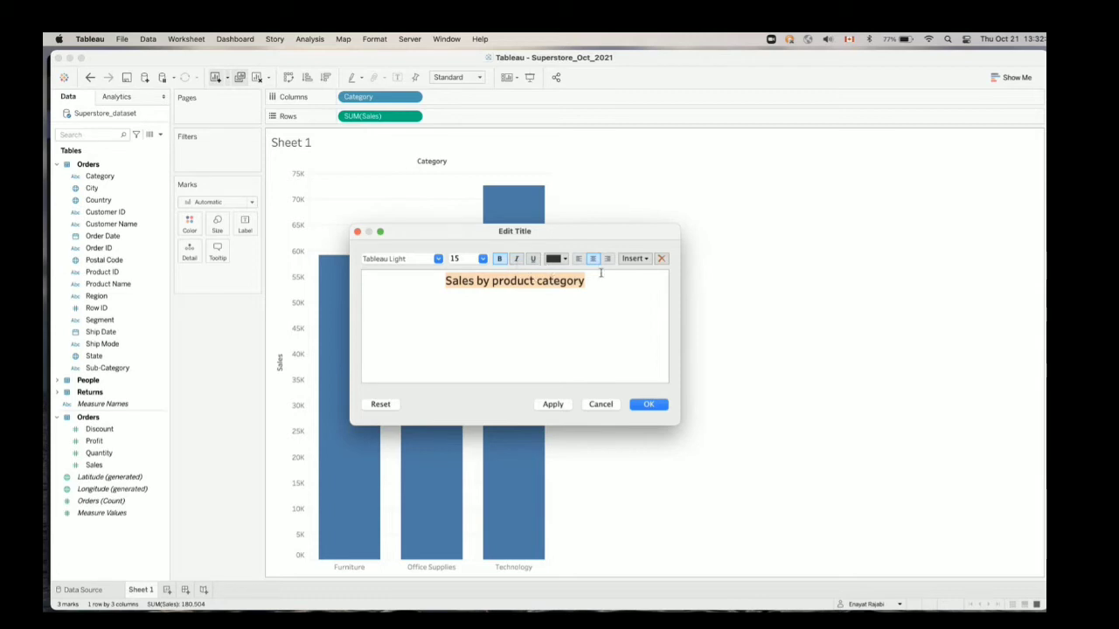
pyautogui.click(564, 259)
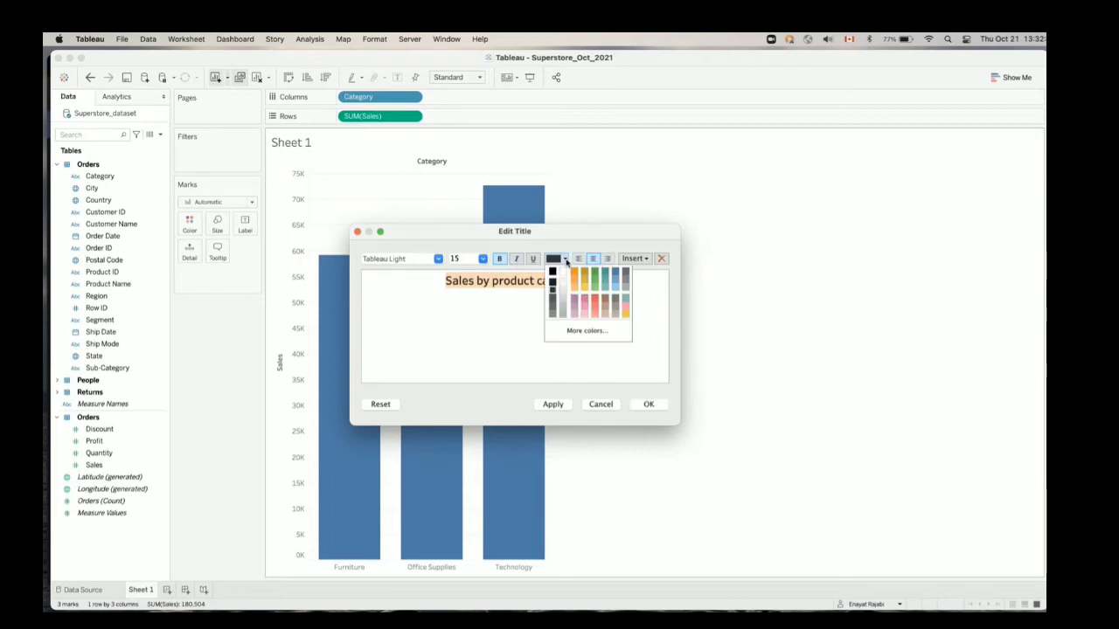
pyautogui.click(616, 274)
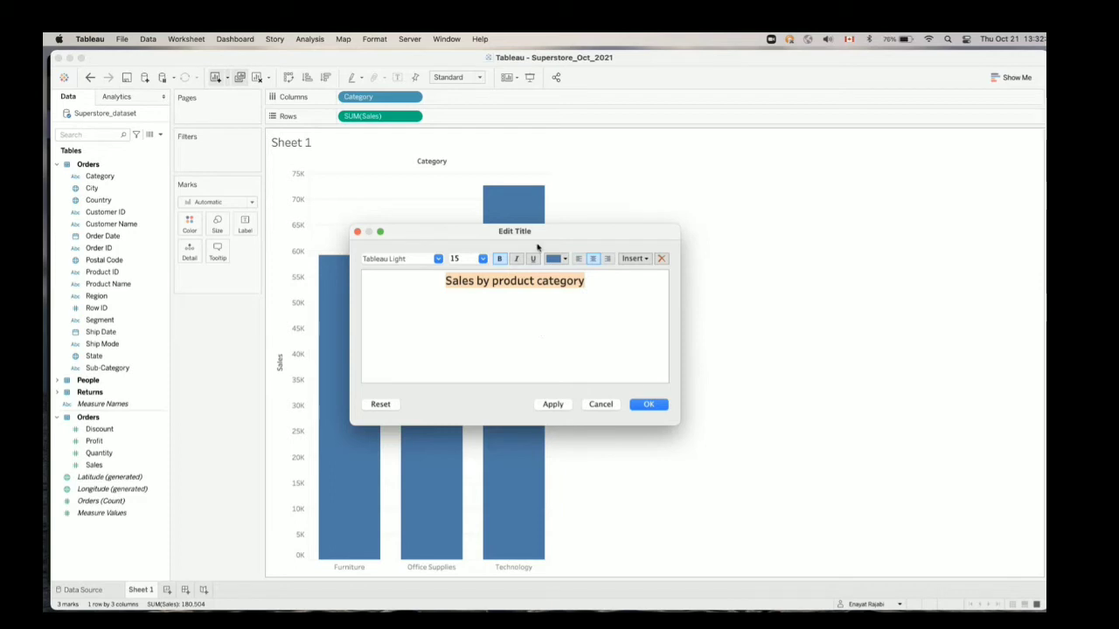
pyautogui.click(639, 413)
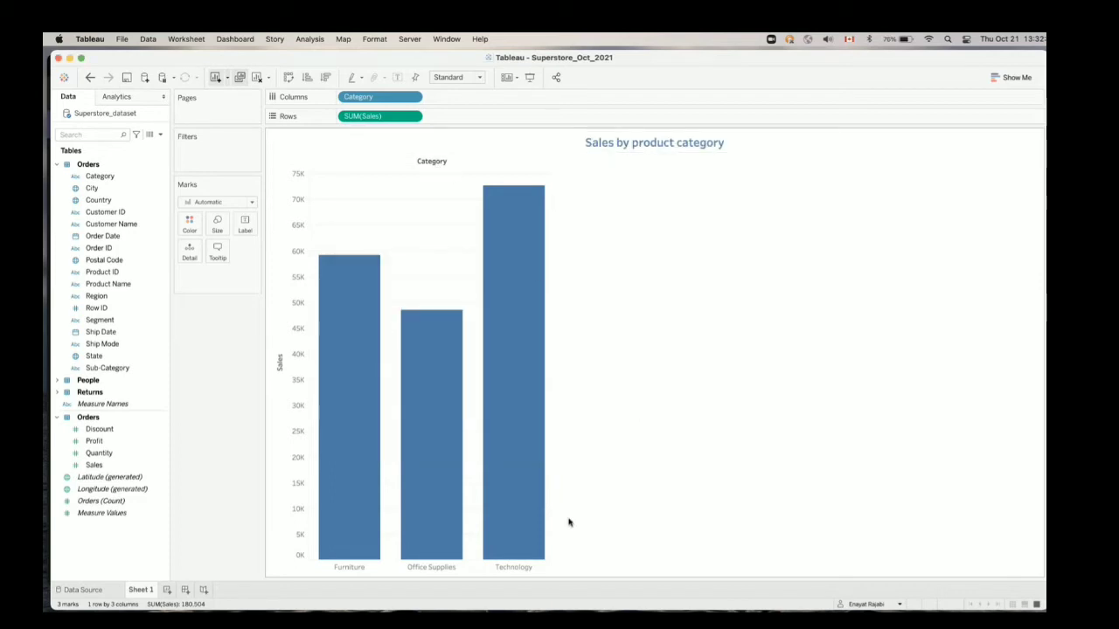
pyautogui.moveTo(471, 344)
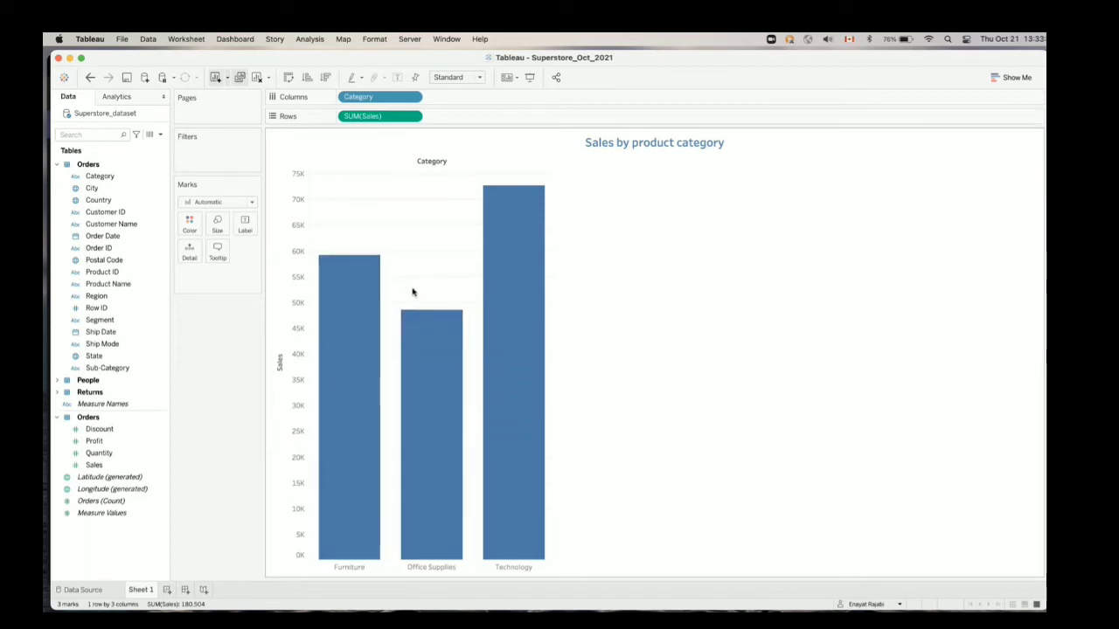
pyautogui.click(996, 77)
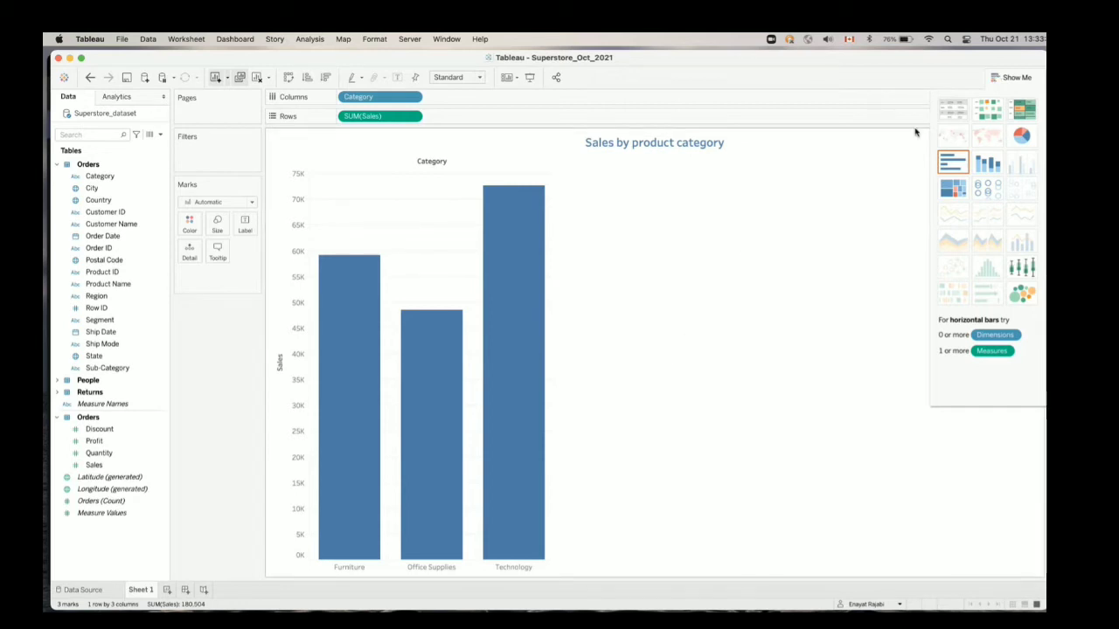
pyautogui.click(1011, 76)
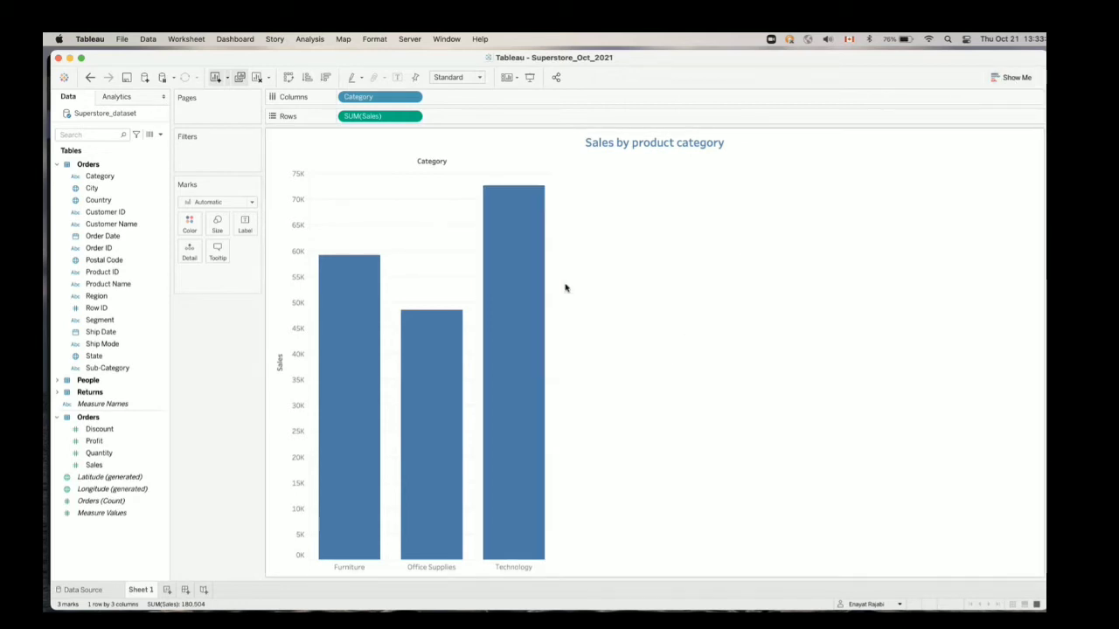
pyautogui.click(1011, 77)
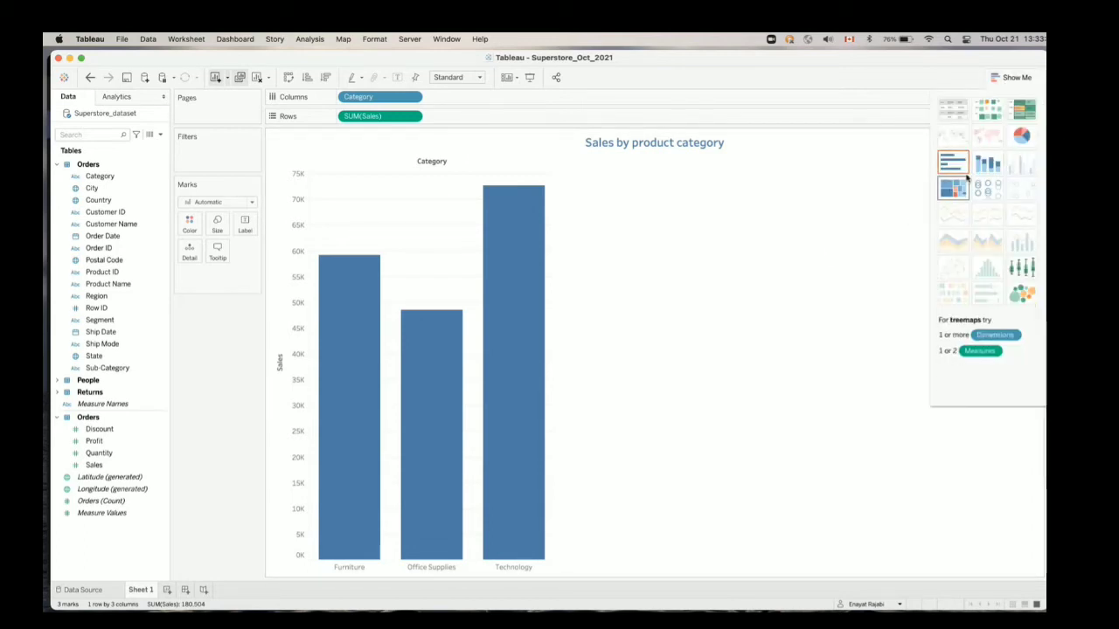
pyautogui.click(1014, 77)
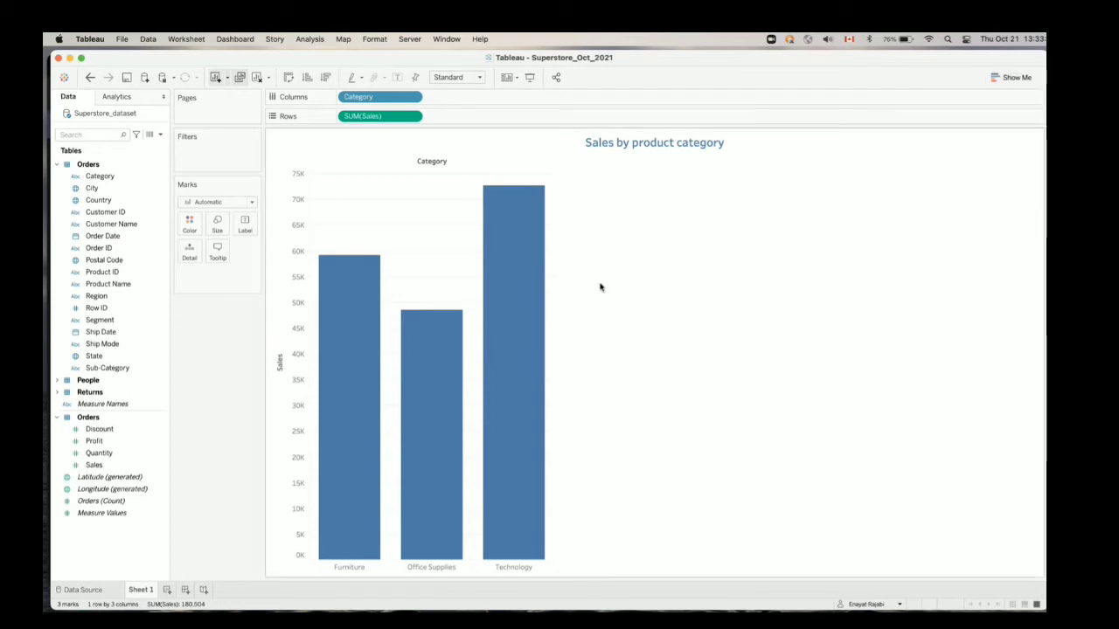
# Swap the chart's rows and columns to make the bars horizontal, and increase the height of the category rows
pyautogui.moveTo(527, 300)
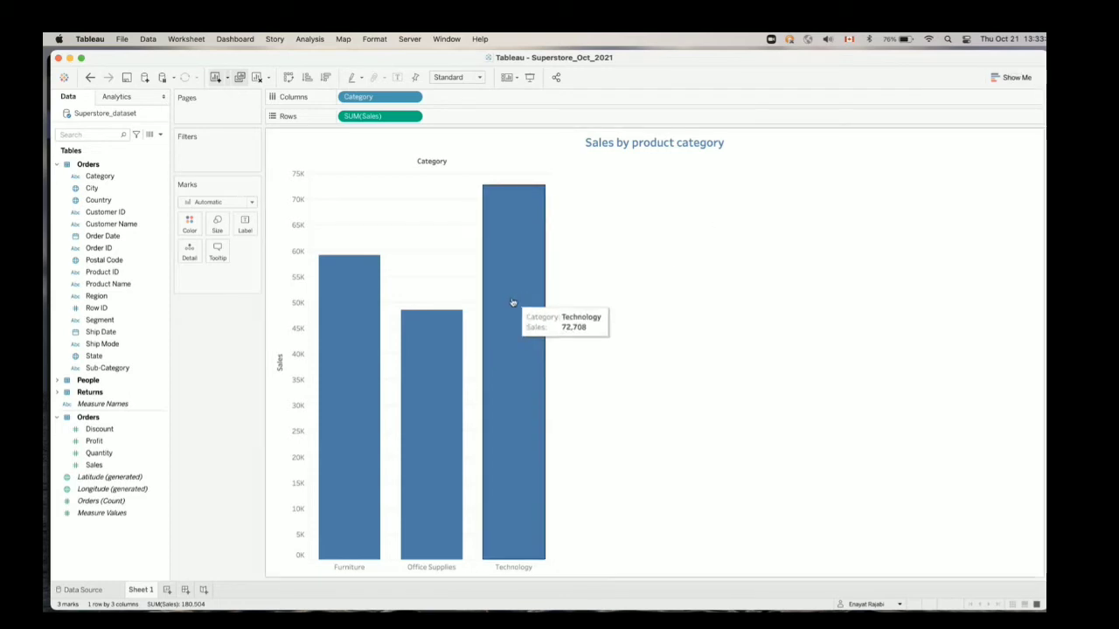
pyautogui.click(289, 79)
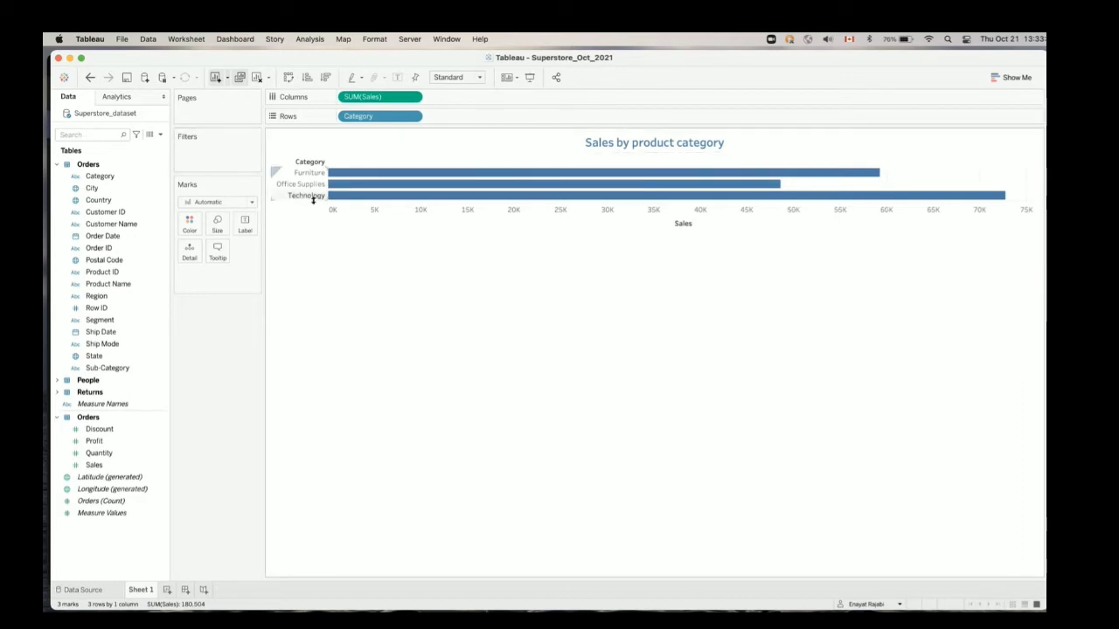
pyautogui.moveTo(312, 199); pyautogui.dragTo(309, 272)
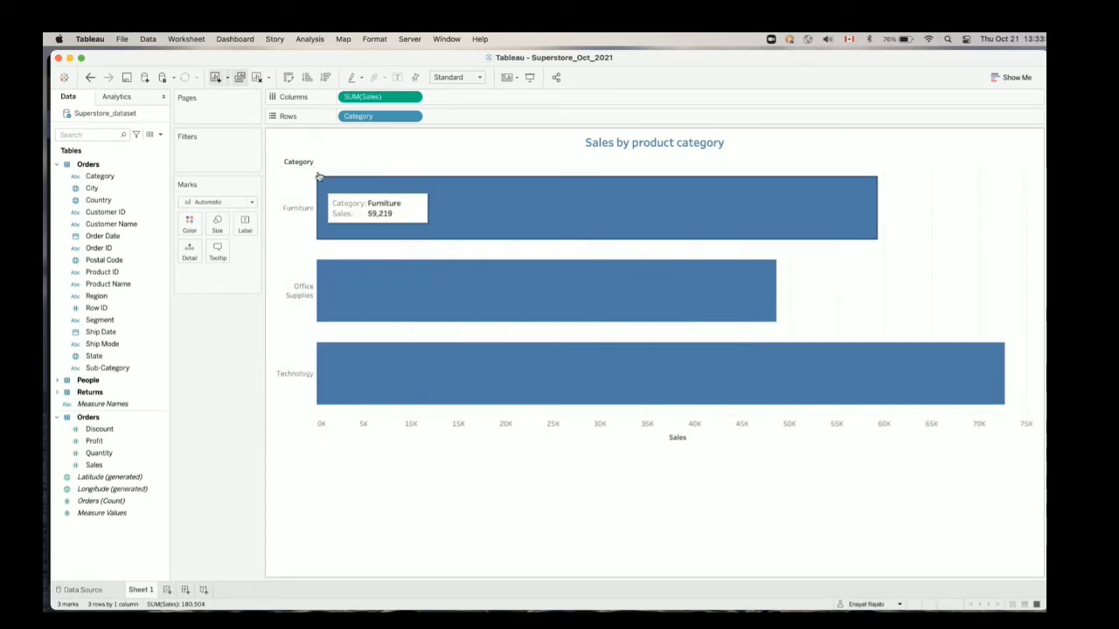
# Sort the categories by Sales in ascending order, and switch the sort to descending
pyautogui.click(310, 77)
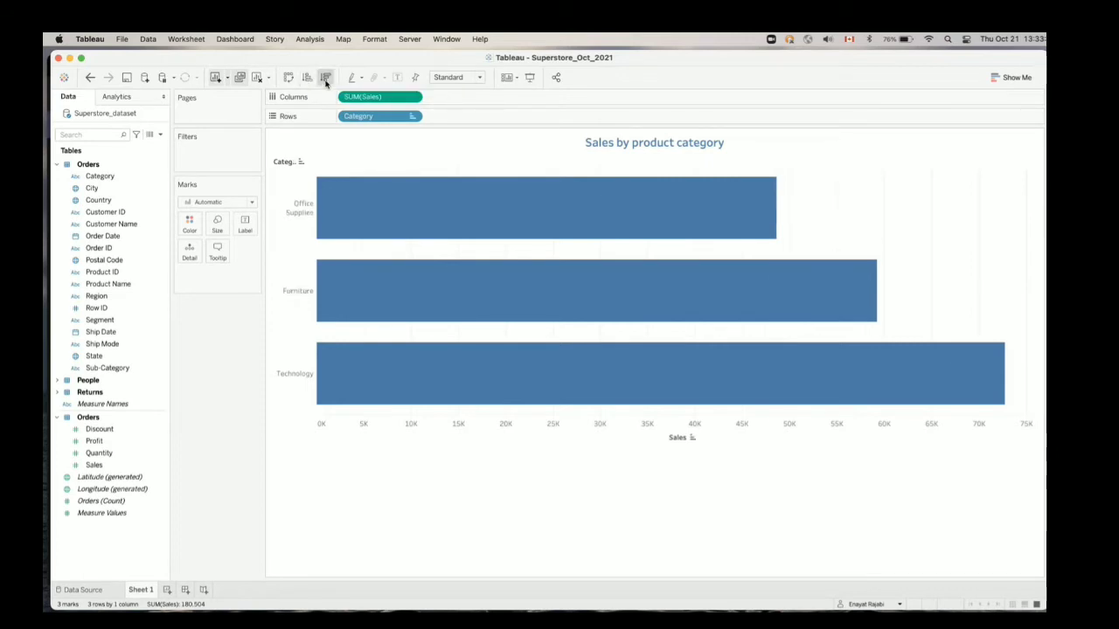
pyautogui.click(325, 78)
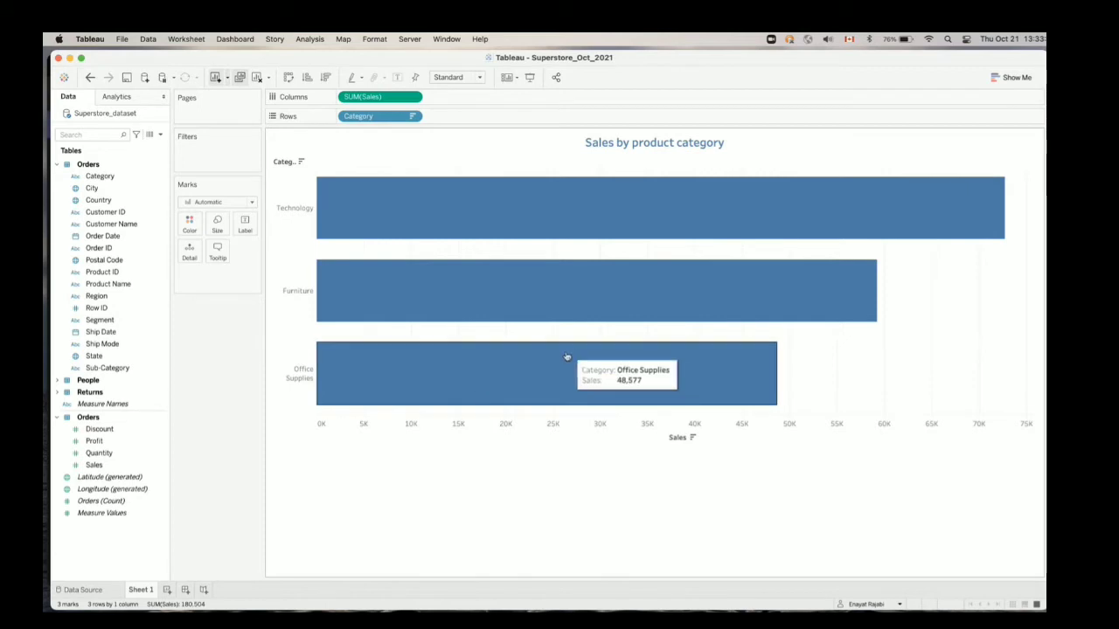
pyautogui.moveTo(644, 290)
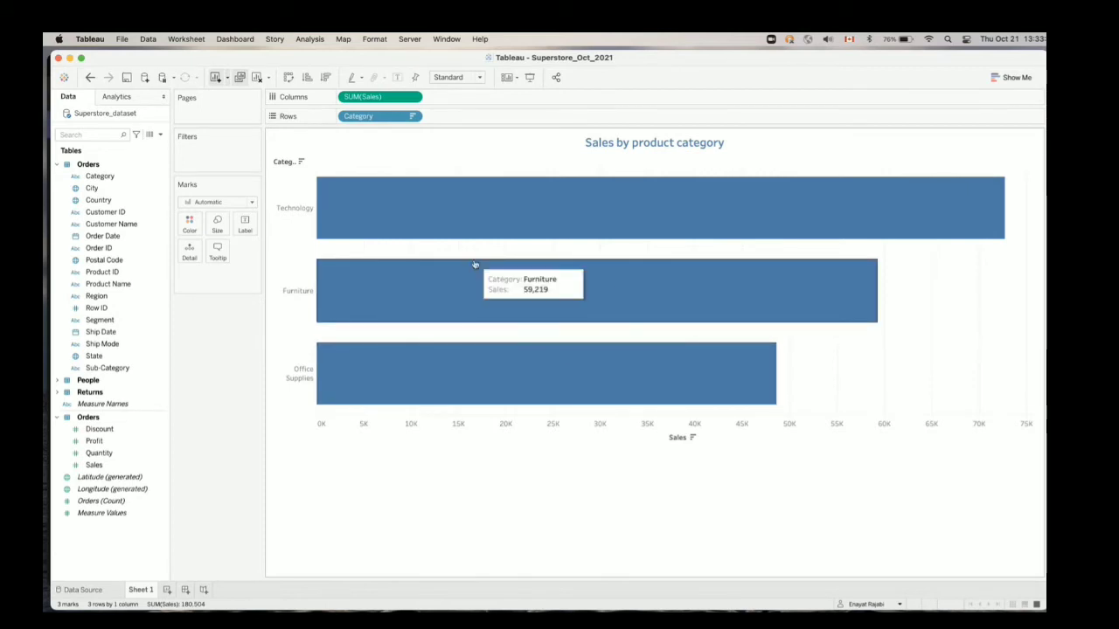
pyautogui.moveTo(470, 252)
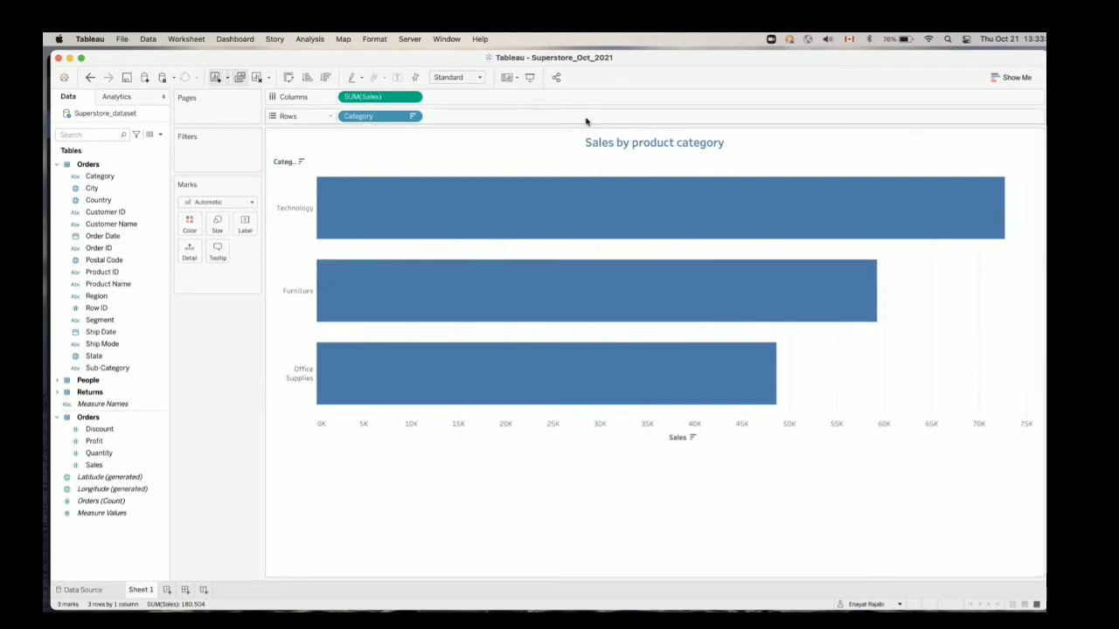
# Convert the sorted bar chart of sales by category into a heat map using Show Me
pyautogui.click(1003, 79)
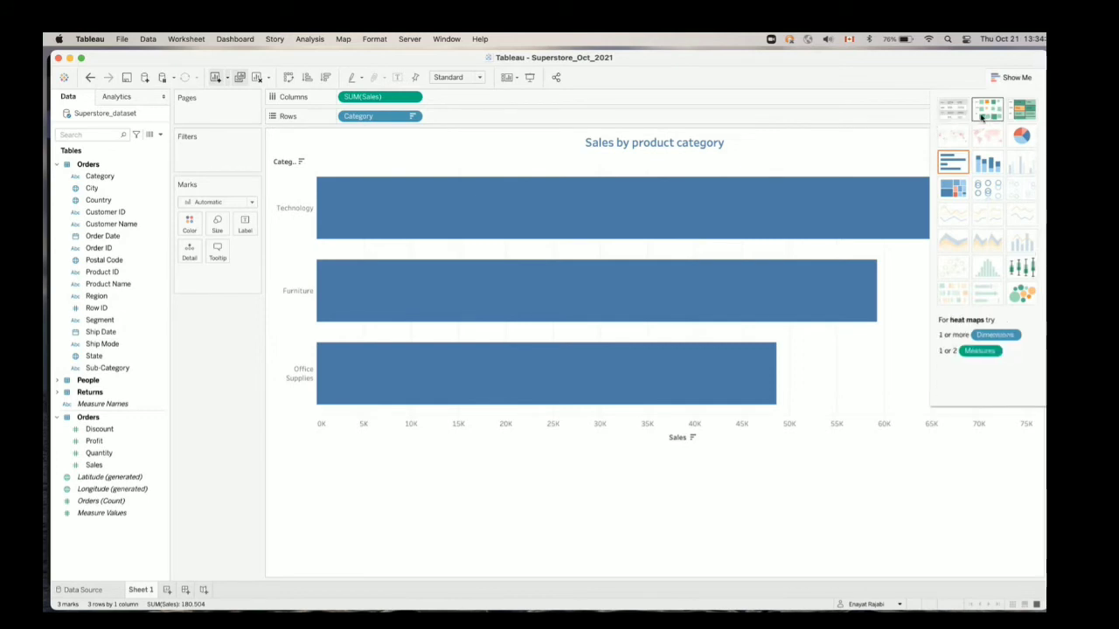
pyautogui.click(982, 116)
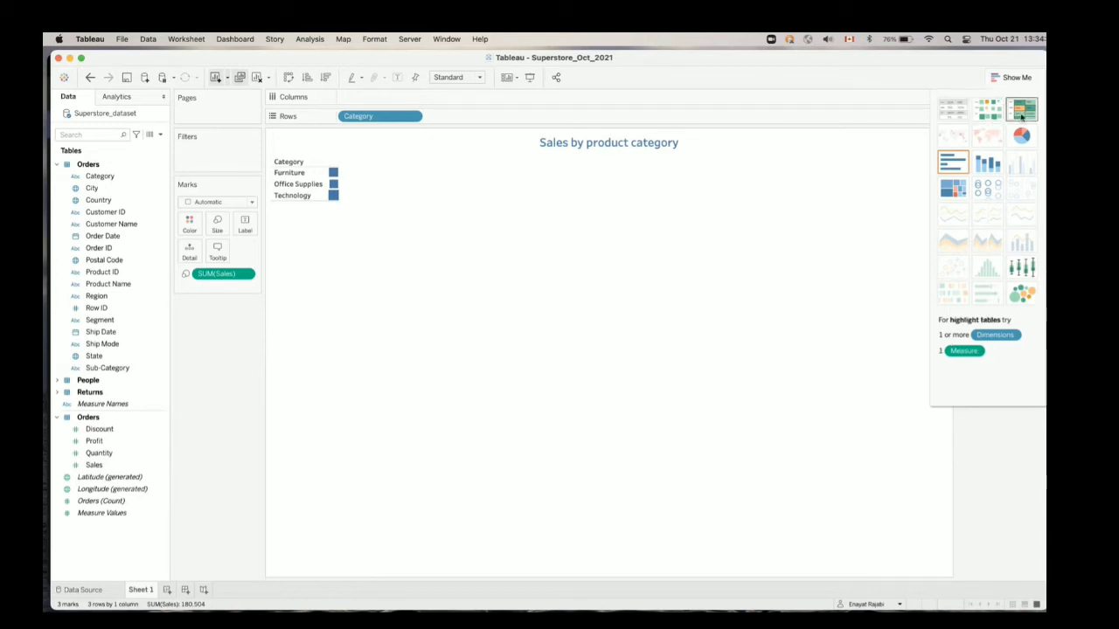
# Try the sales by category chart as a highlight table, pie chart, stacked bars, treemap, box-and-whisker plot and packed bubbles
pyautogui.click(1022, 116)
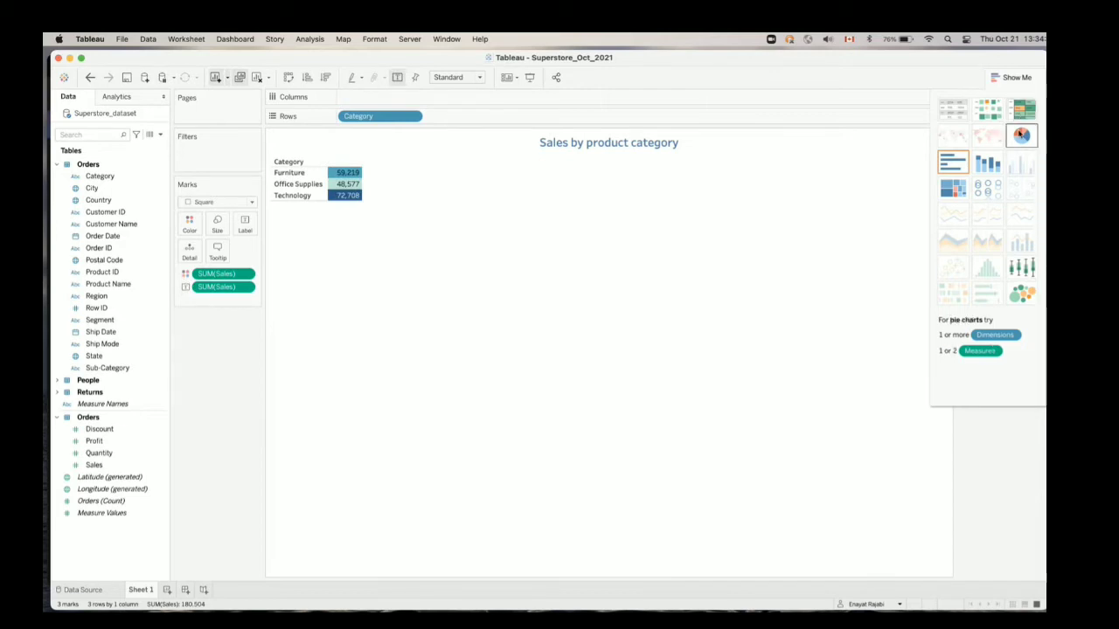
pyautogui.click(1020, 134)
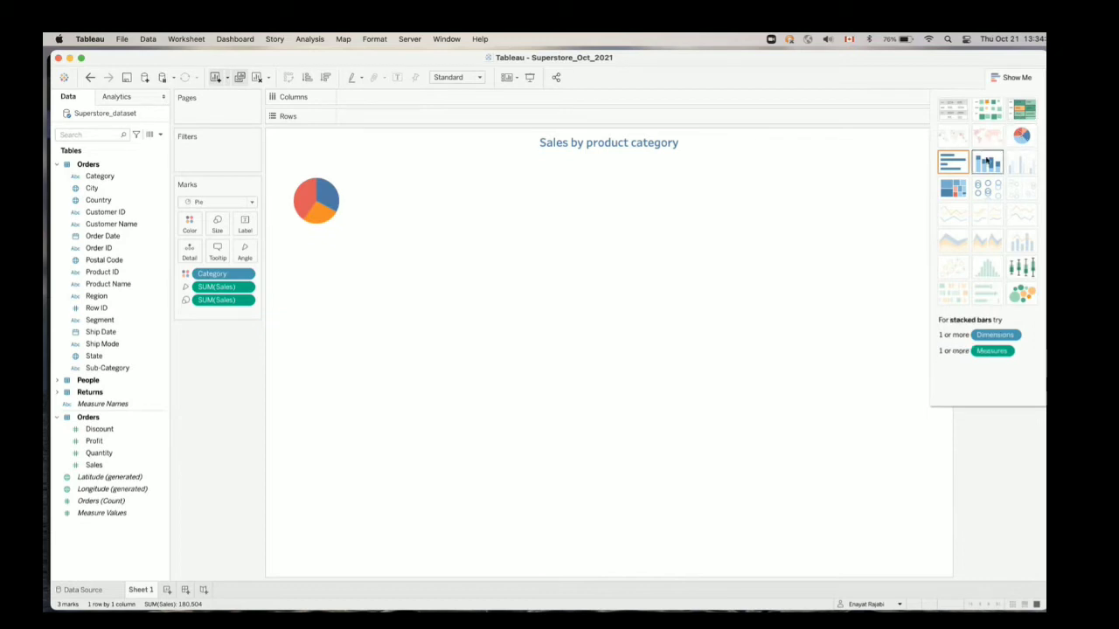
pyautogui.click(983, 165)
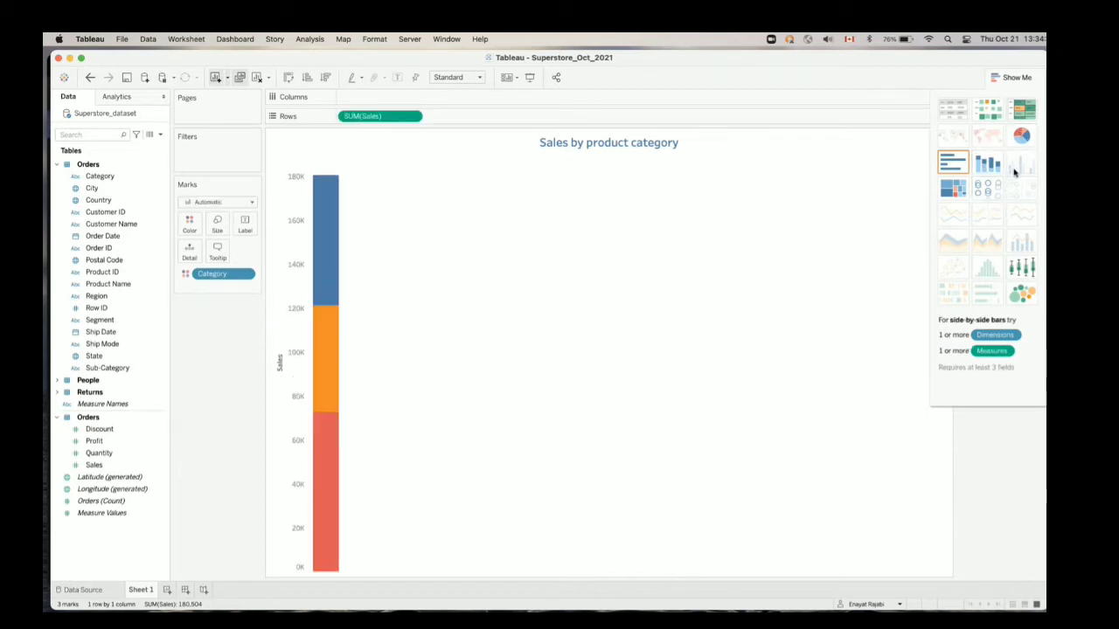
pyautogui.click(964, 193)
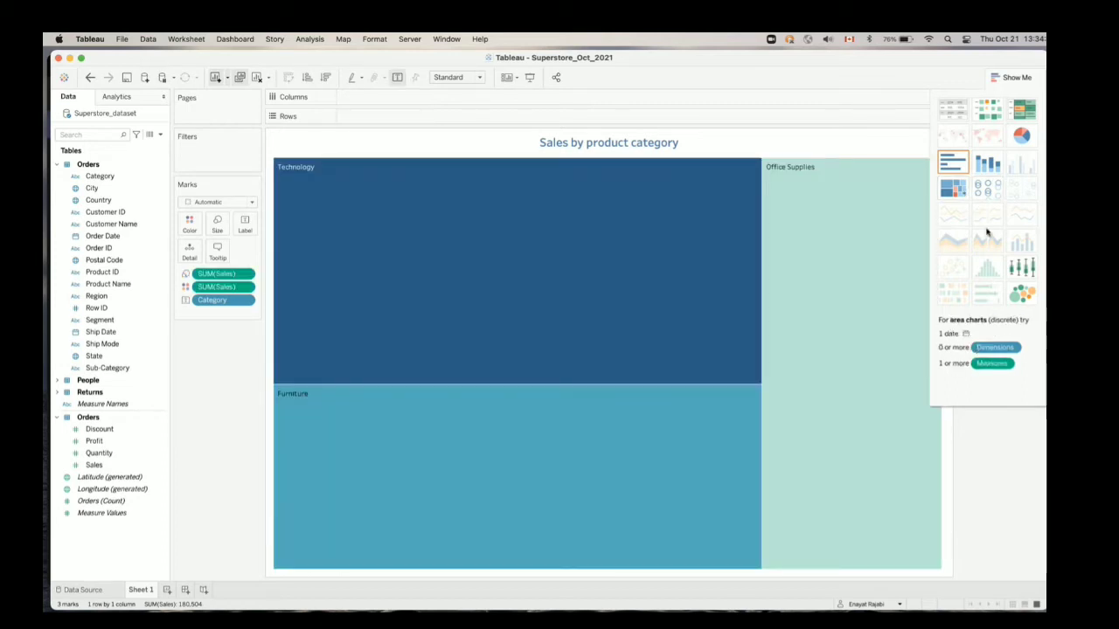
pyautogui.click(1023, 269)
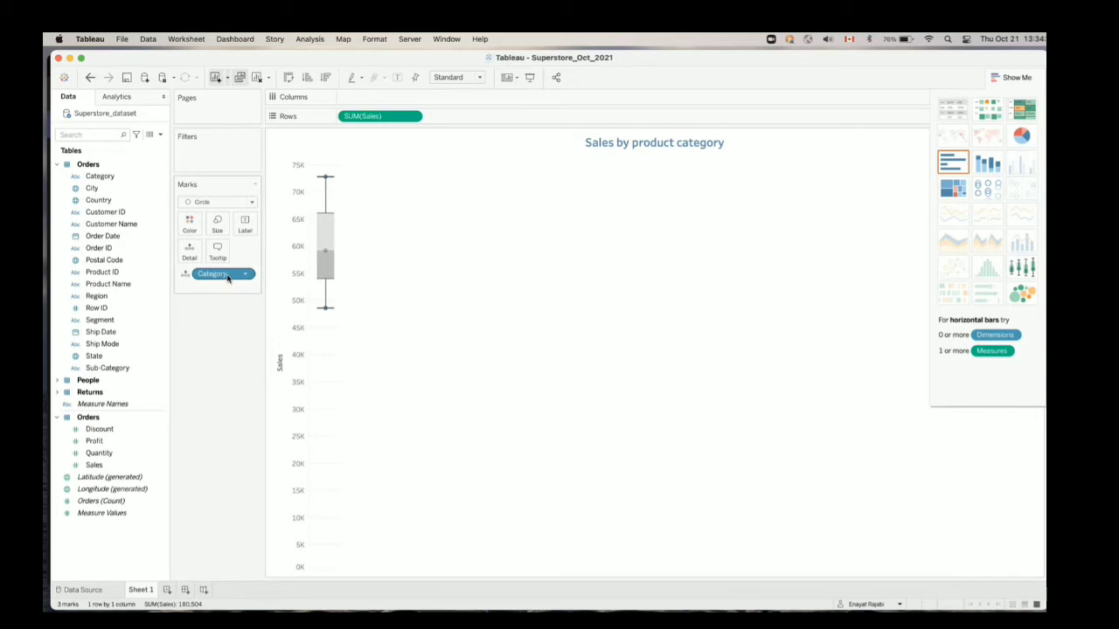
pyautogui.click(1019, 295)
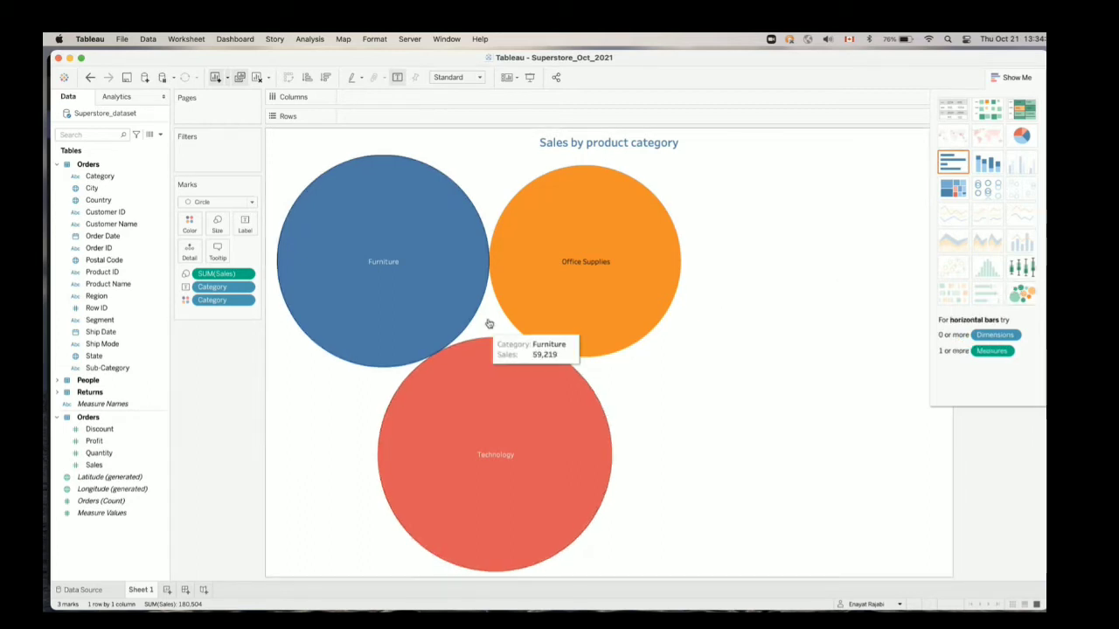
pyautogui.moveTo(618, 269)
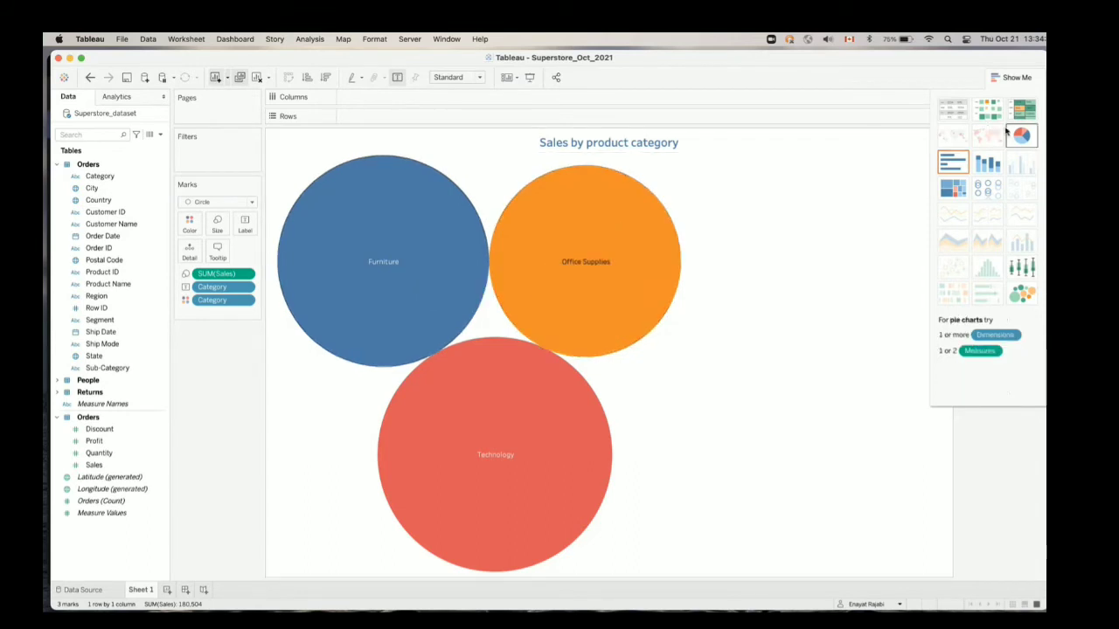
# Change the packed bubbles to a bar chart with vertical bars by category, and widen the category columns
pyautogui.click(956, 163)
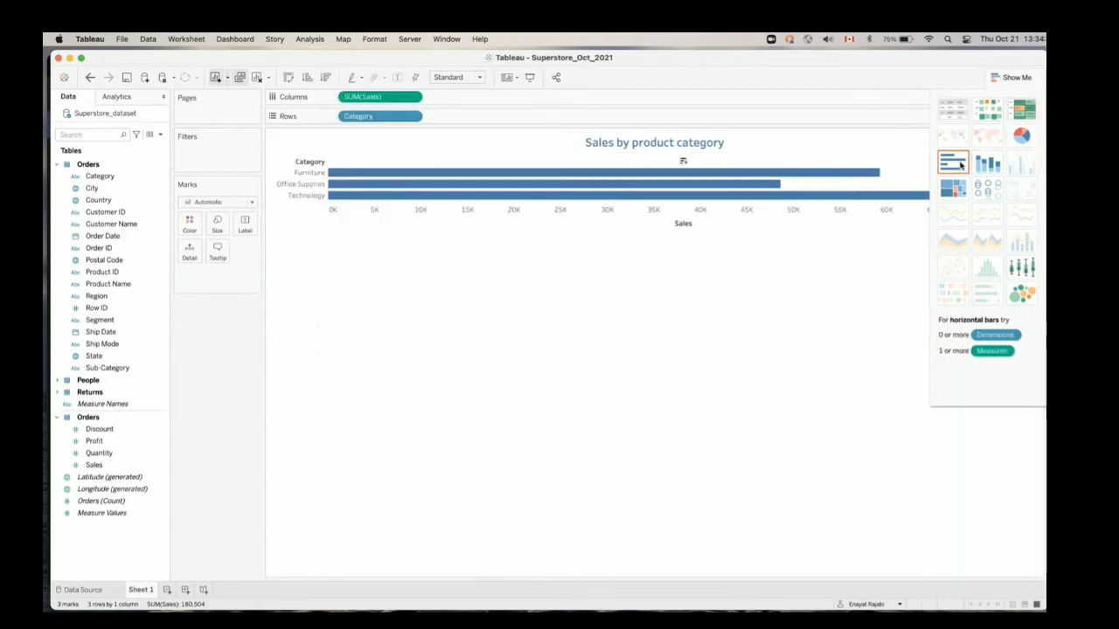
pyautogui.click(289, 78)
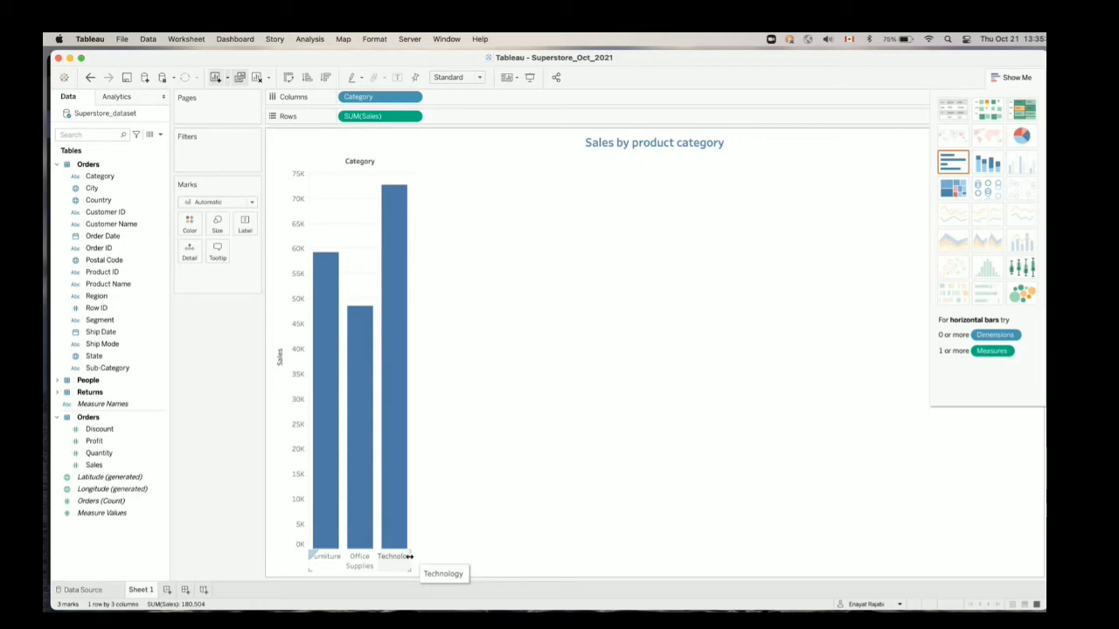
pyautogui.moveTo(407, 556); pyautogui.dragTo(470, 551)
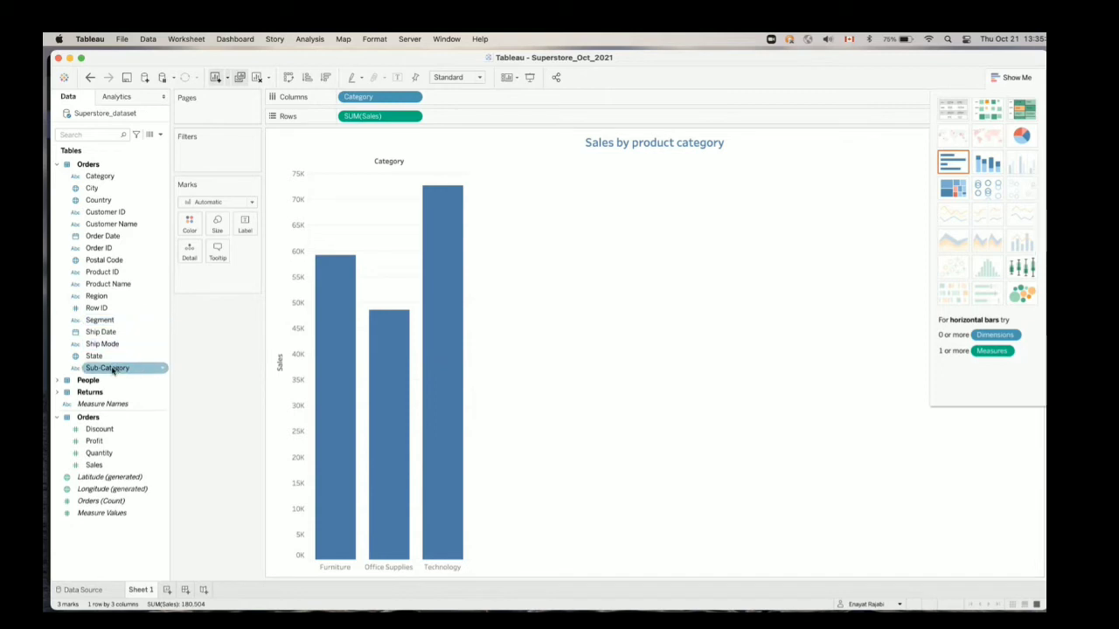
# Break the category bars down by Sub-Category, and swap rows and columns for horizontal bars with taller rows
pyautogui.moveTo(112, 370); pyautogui.dragTo(446, 100)
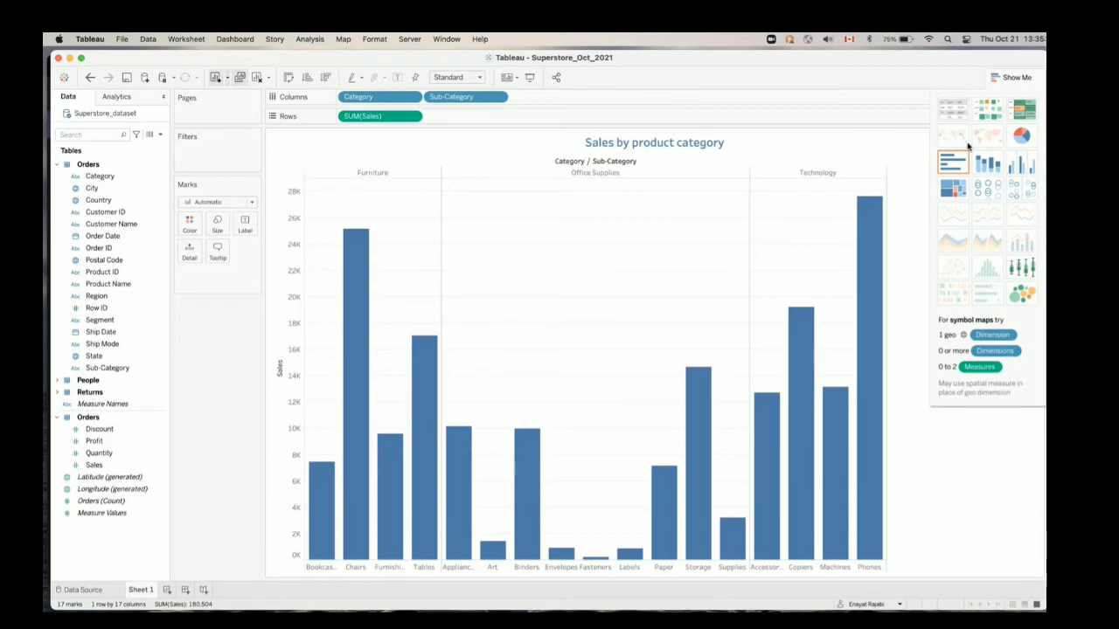
pyautogui.click(289, 79)
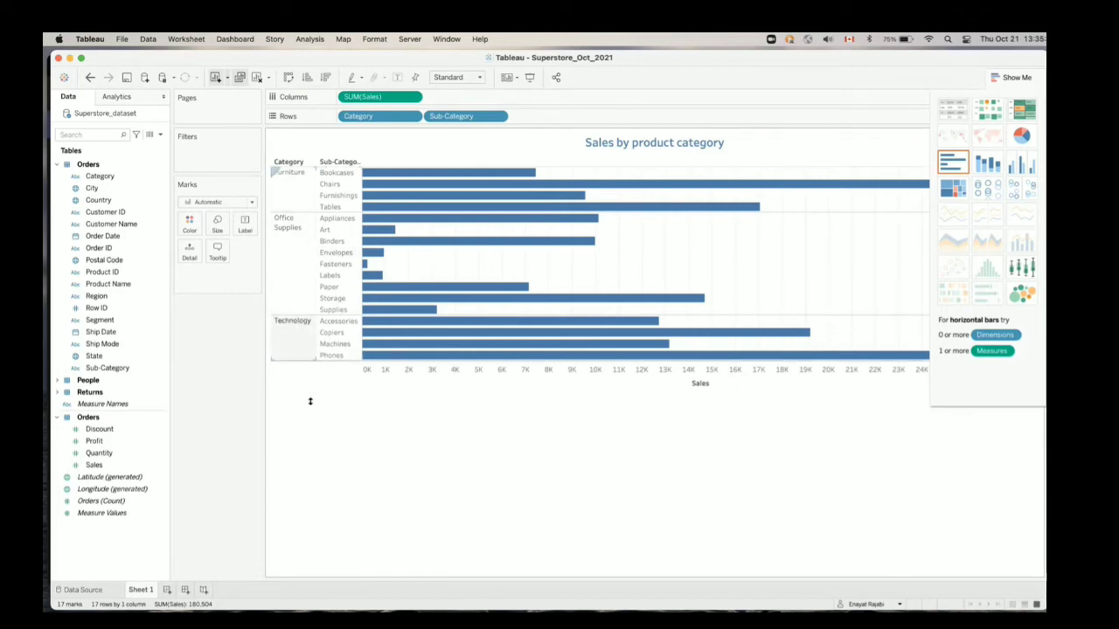
pyautogui.moveTo(310, 402); pyautogui.dragTo(310, 409)
pyautogui.scroll(-1, 323, 404)
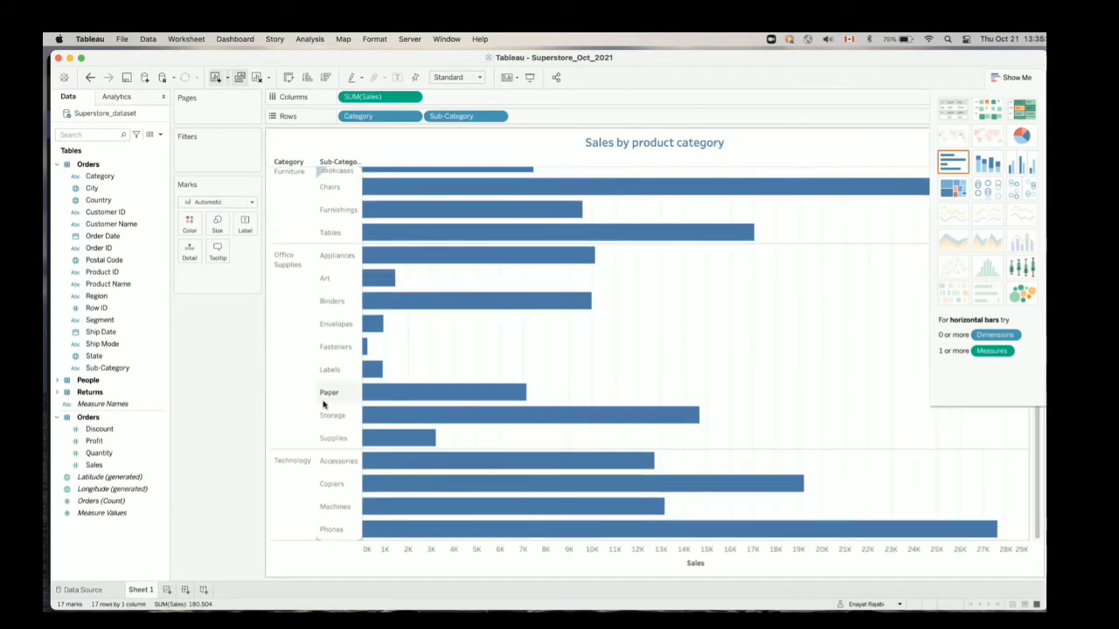
pyautogui.click(1008, 77)
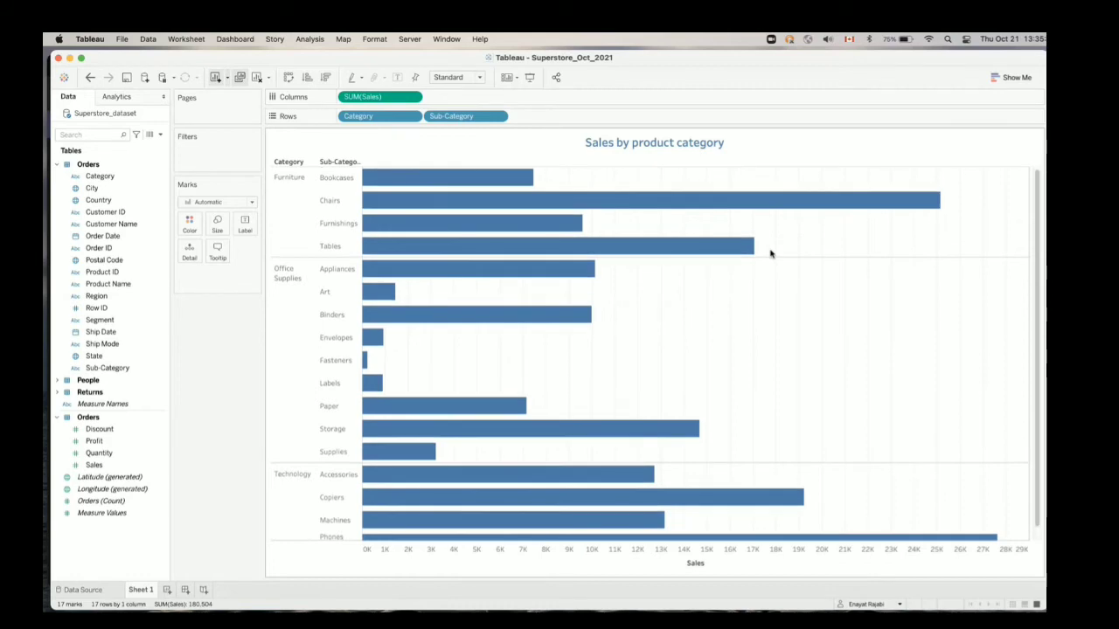
pyautogui.moveTo(1038, 209); pyautogui.dragTo(1038, 269)
pyautogui.moveTo(1034, 209); pyautogui.dragTo(1040, 163)
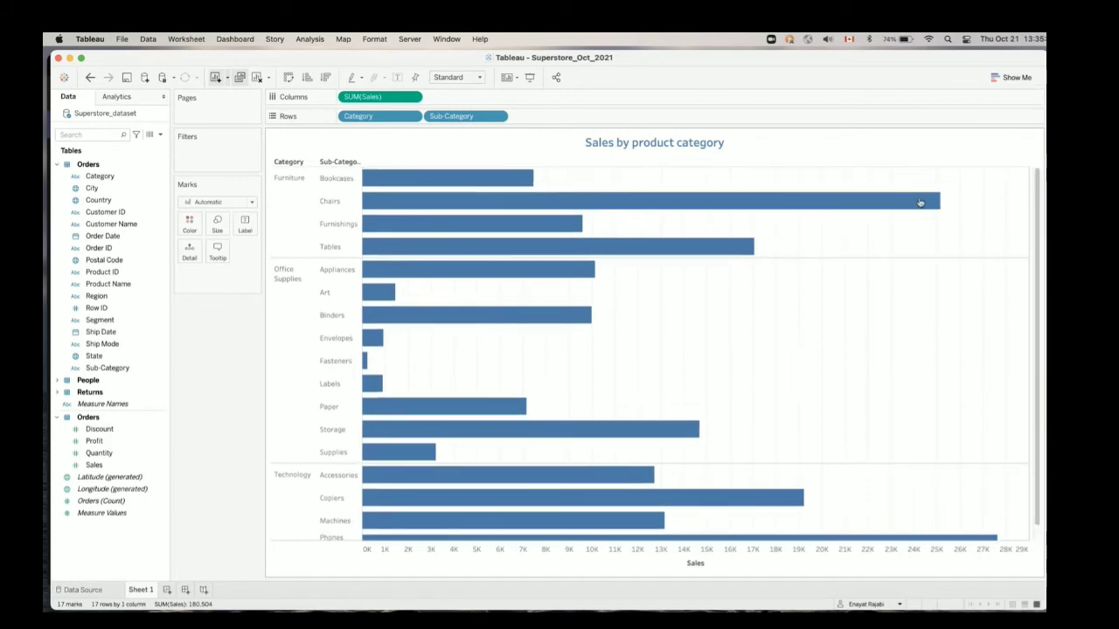
pyautogui.moveTo(424, 219)
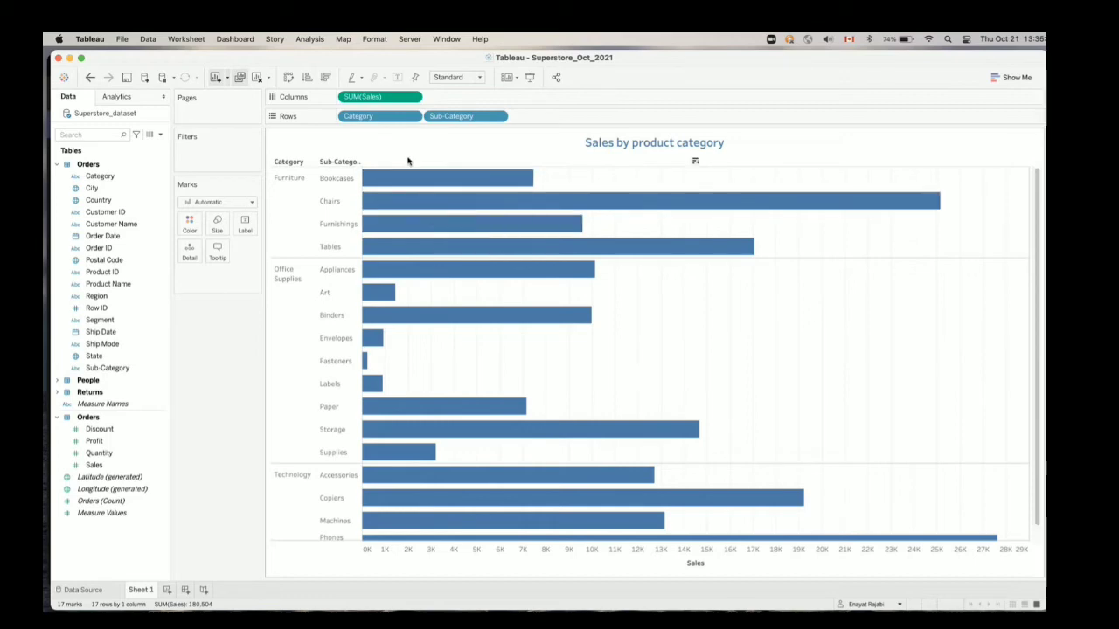
# Try the sub-category sales chart as a highlight table, treemap, packed bubbles and stacked bars with wider columns
pyautogui.click(1002, 75)
pyautogui.click(1022, 109)
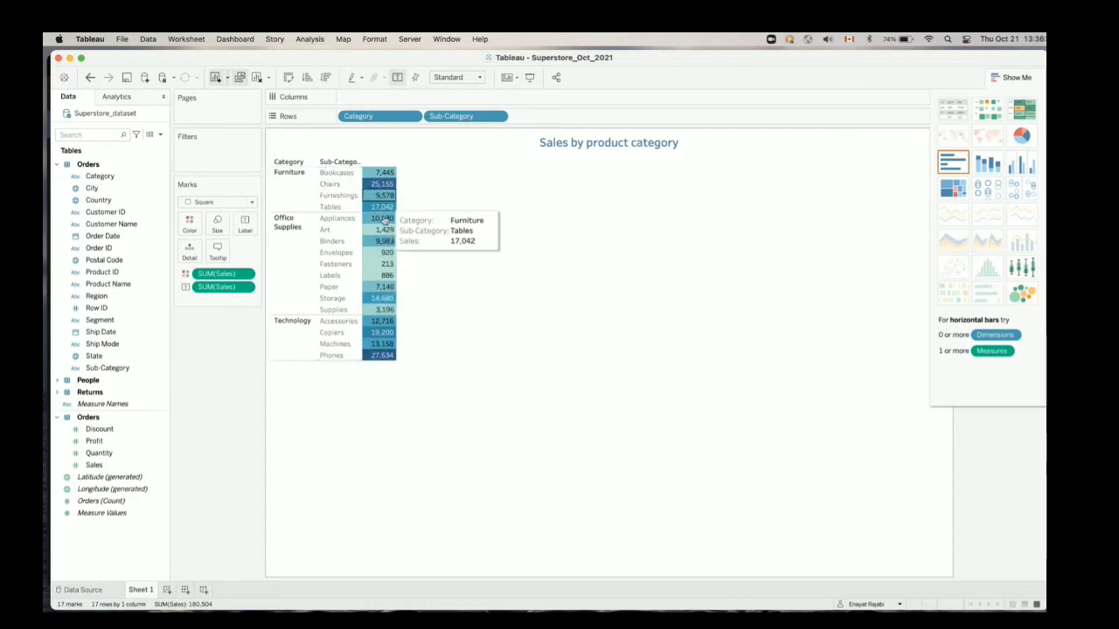
pyautogui.click(953, 190)
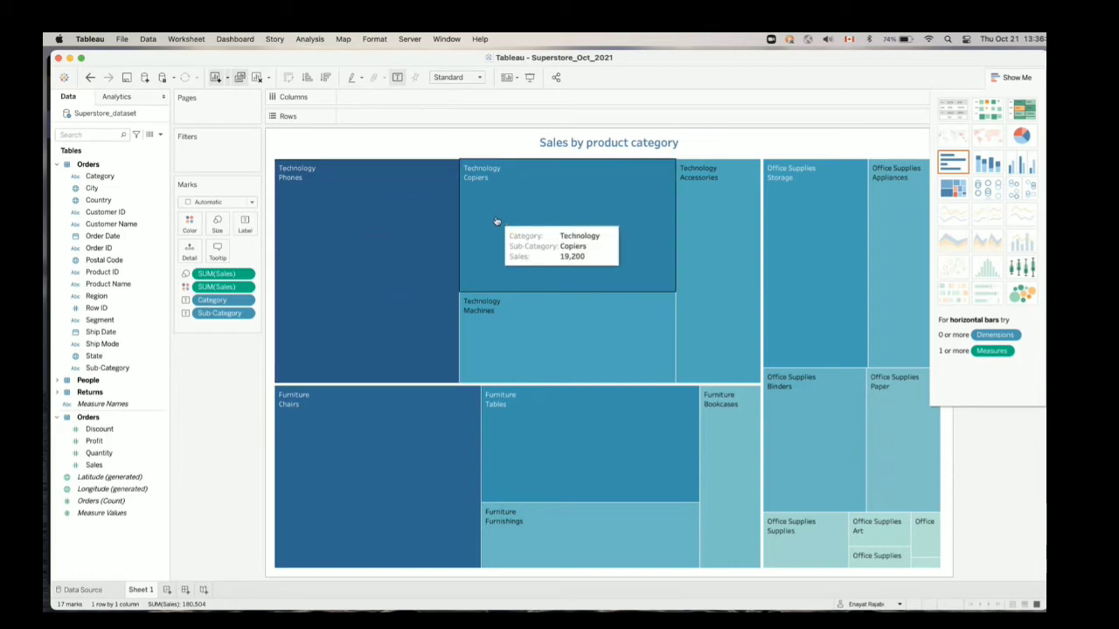
pyautogui.click(1023, 295)
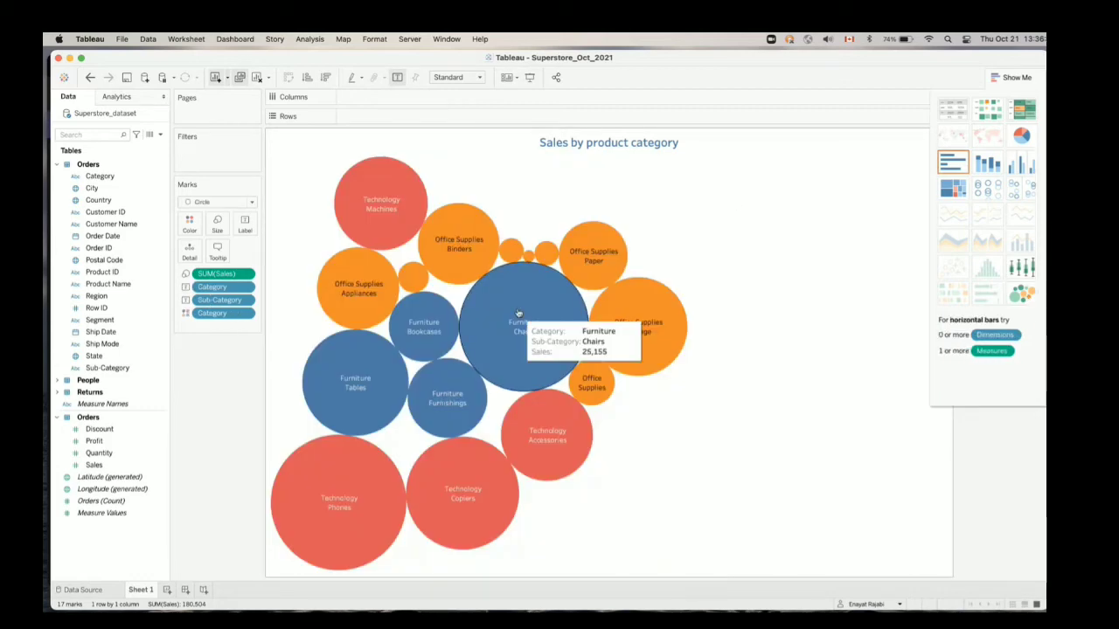
pyautogui.click(977, 159)
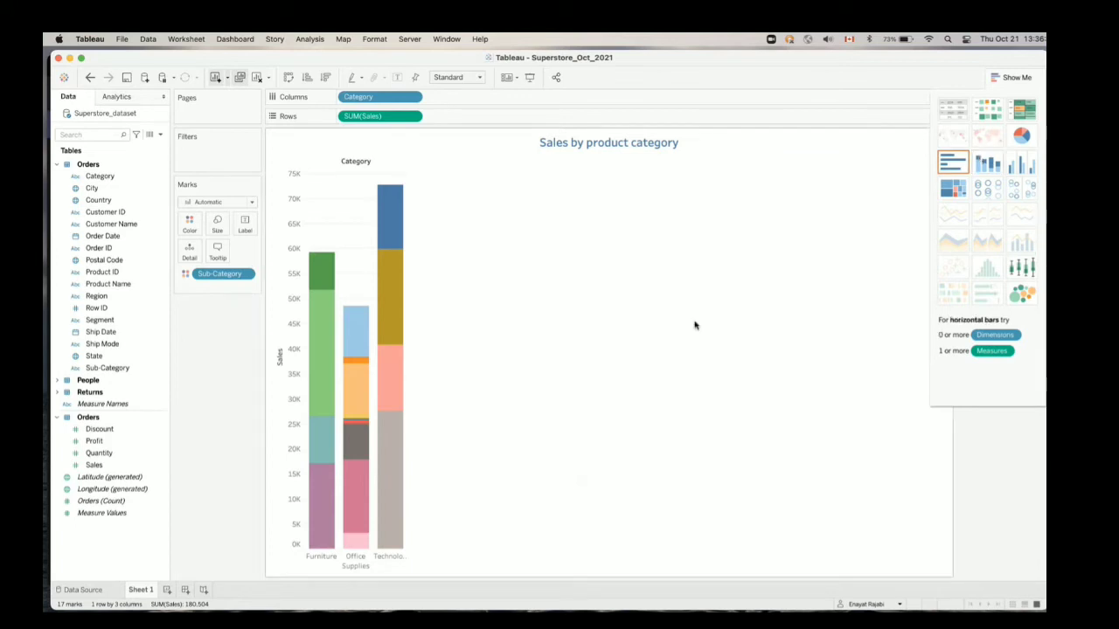
pyautogui.moveTo(404, 556); pyautogui.dragTo(446, 559)
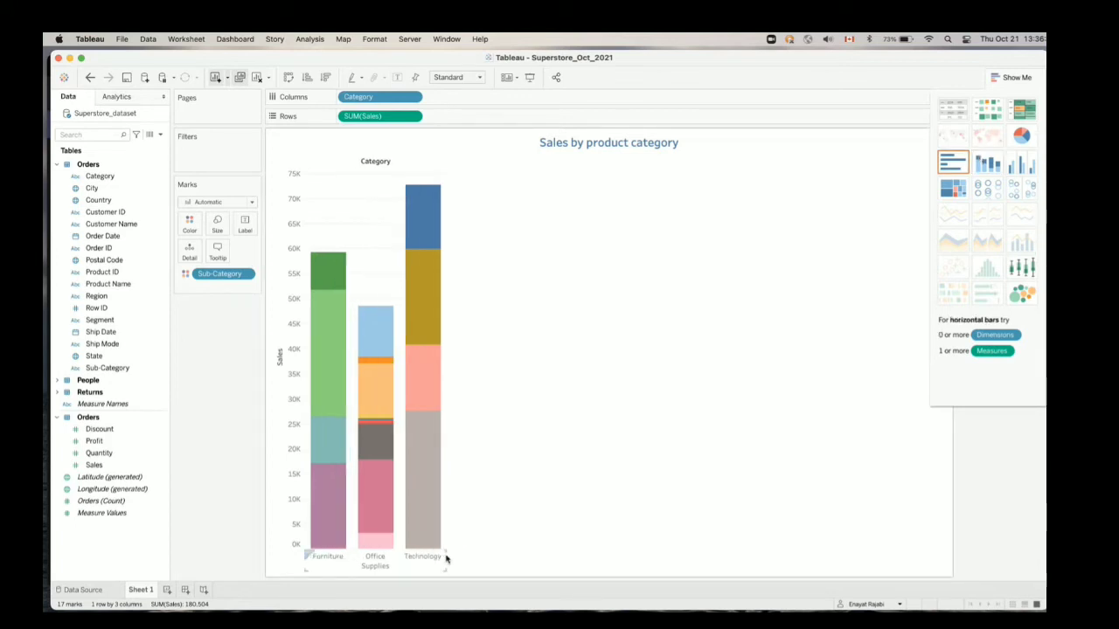
pyautogui.click(1014, 79)
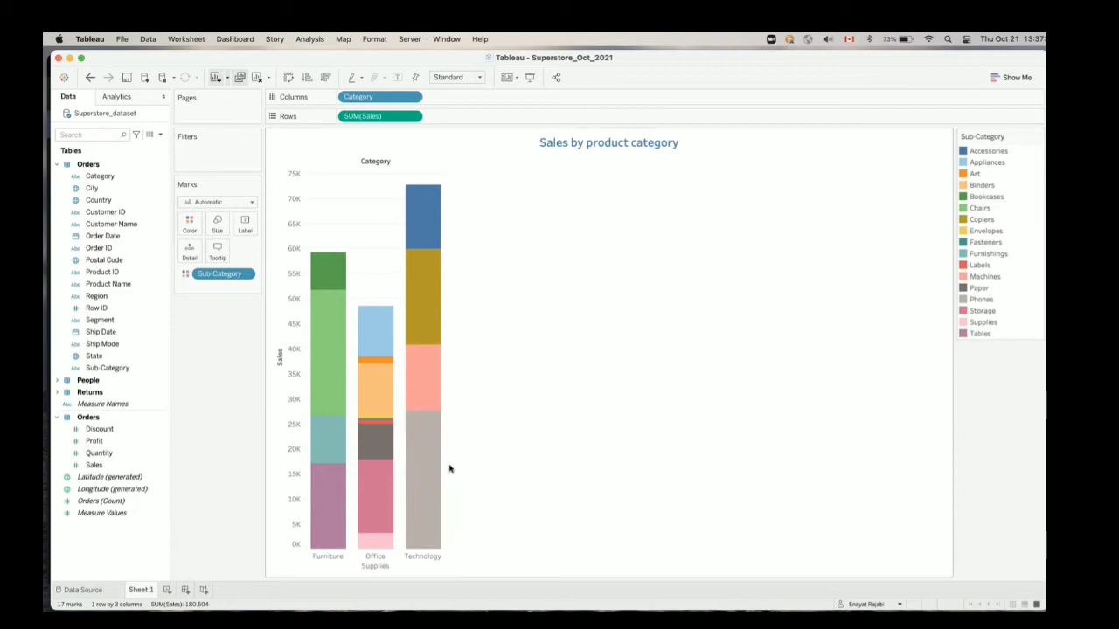
# Switch the stacked bars to horizontal bars, and undo the chart type changes back to the earlier sub-category bar chart
pyautogui.click(1028, 77)
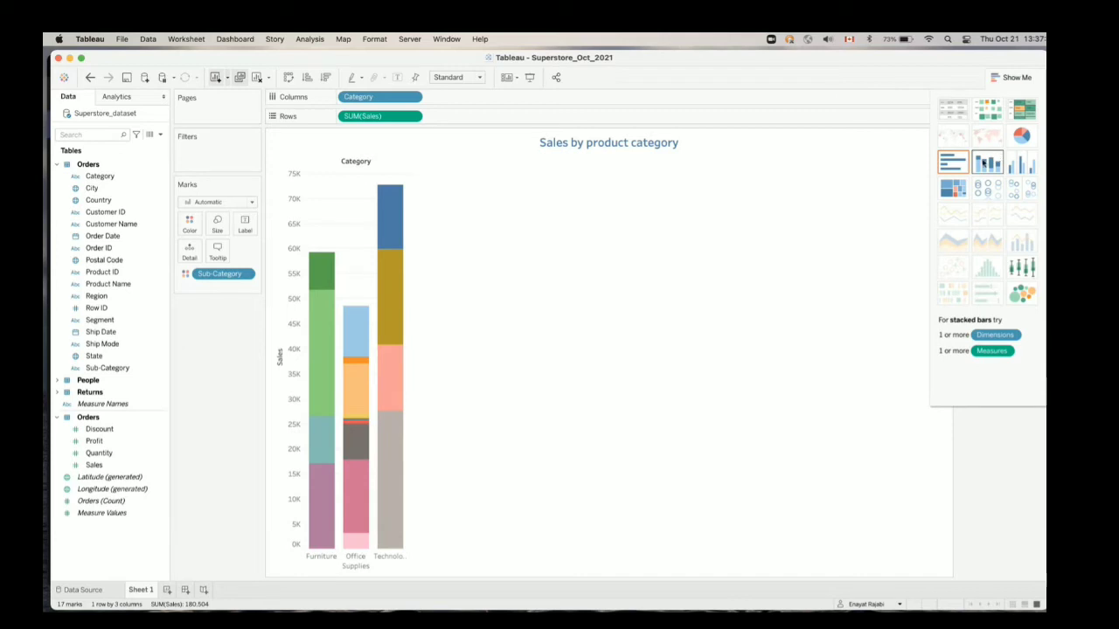
pyautogui.click(955, 165)
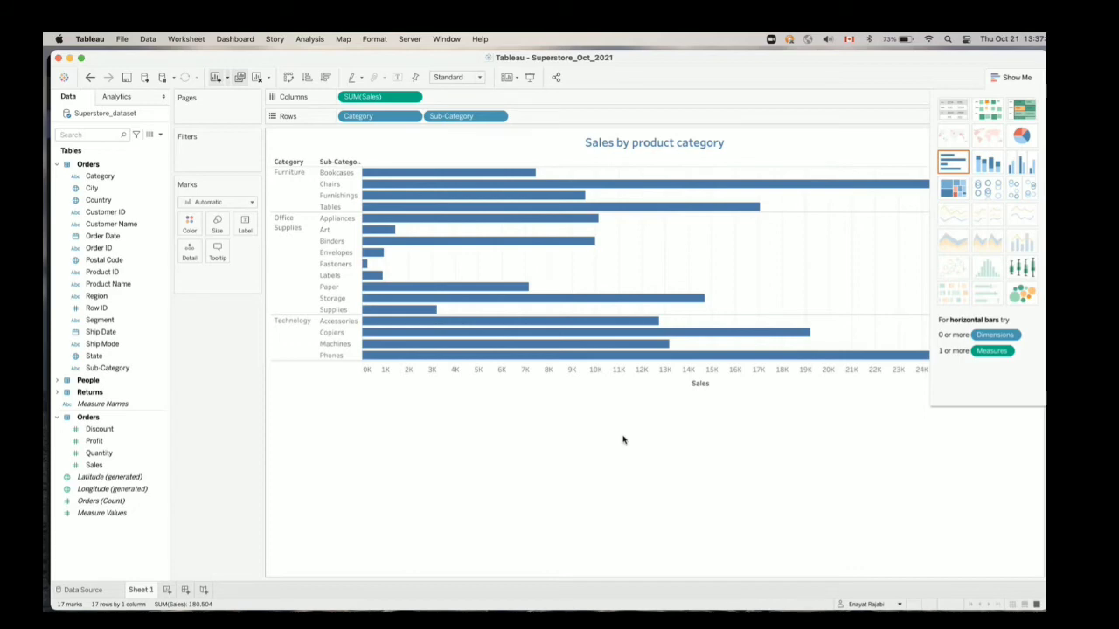
pyautogui.press('super+z')
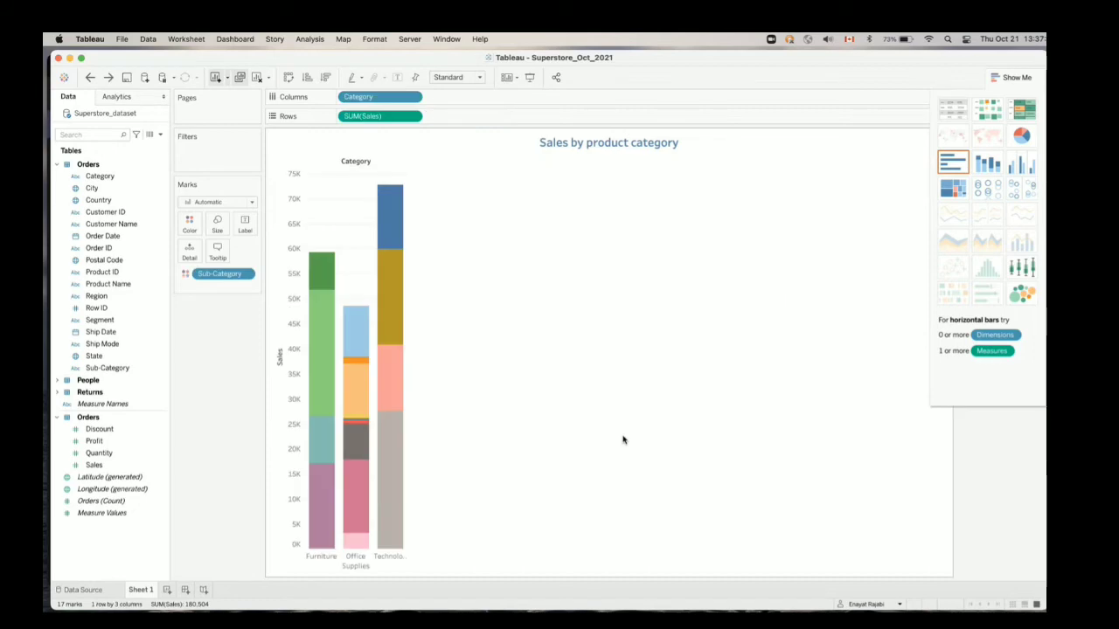
pyautogui.press('super+z')
pyautogui.press('super+z')
pyautogui.press('super+z')
pyautogui.press('super+z')
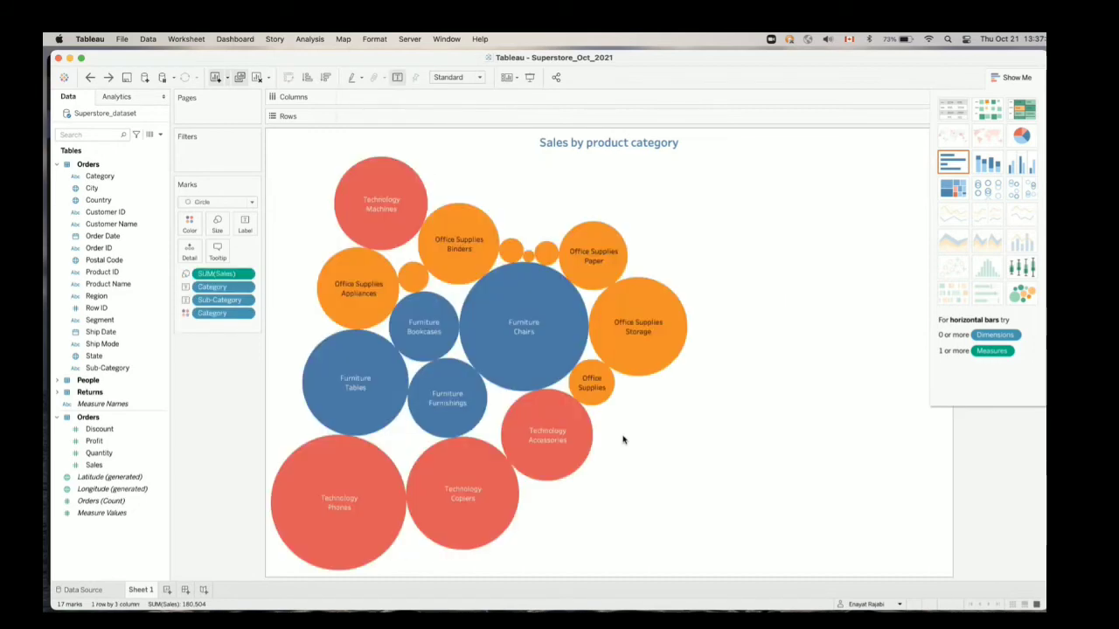
pyautogui.press('super+z')
pyautogui.press('super+z')
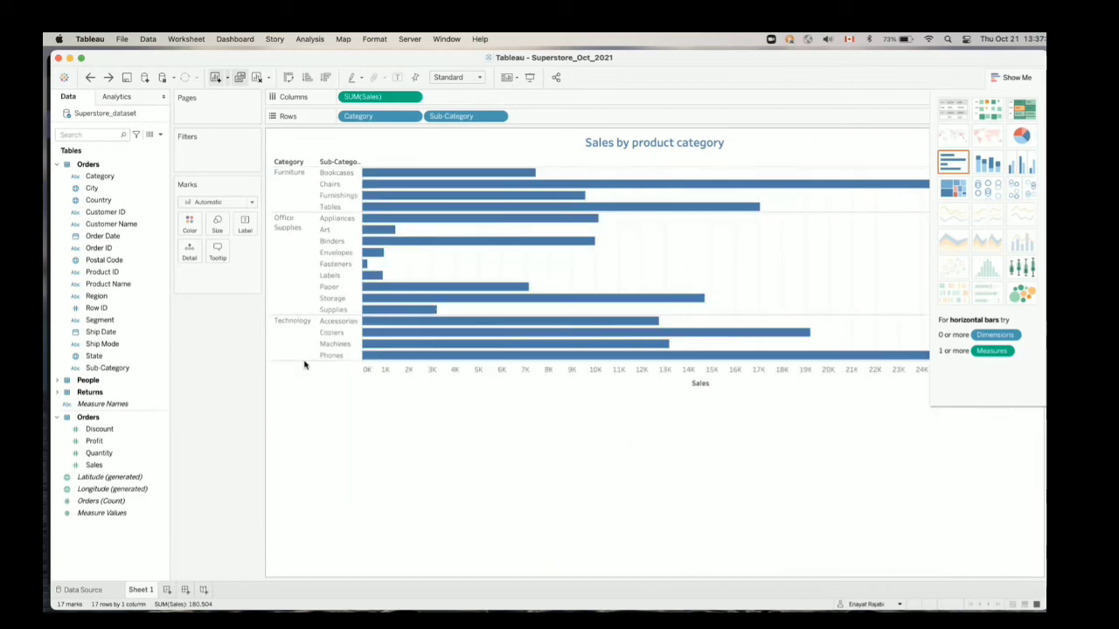
# Increase the row height of the horizontal sub-category bars slightly and hide the Show Me chart choices
pyautogui.moveTo(304, 362); pyautogui.dragTo(306, 375)
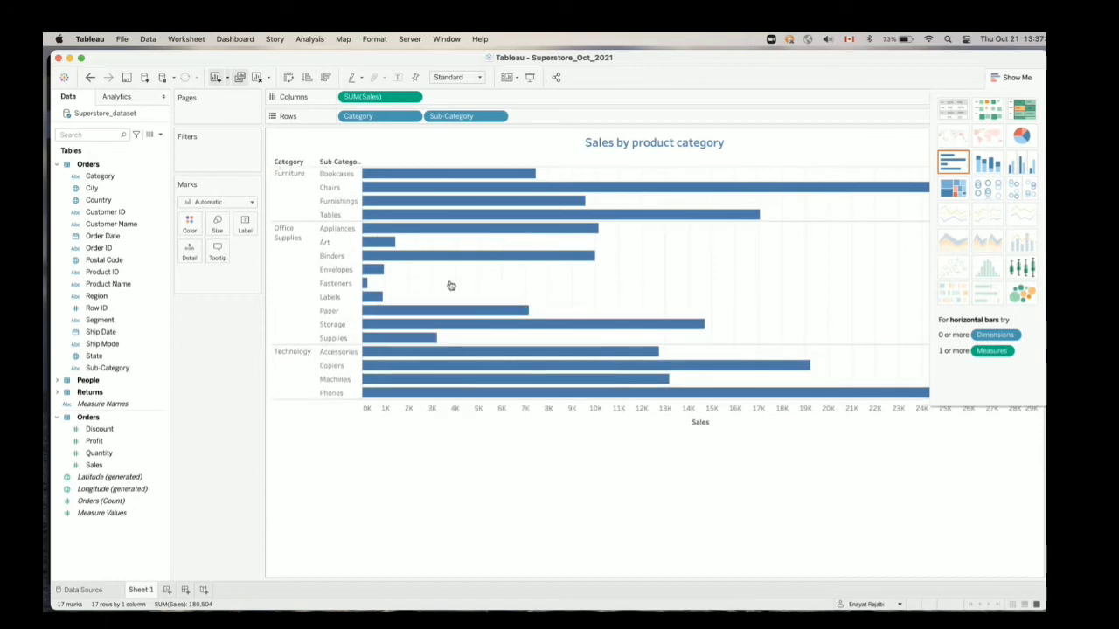
pyautogui.moveTo(519, 308)
pyautogui.click(1028, 76)
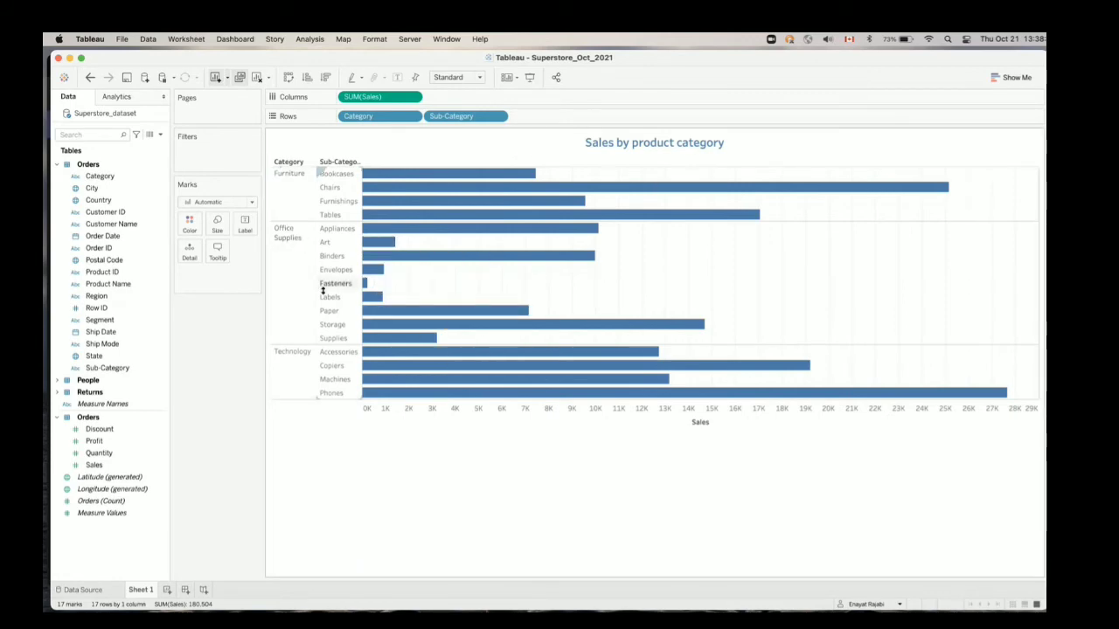
pyautogui.moveTo(368, 241)
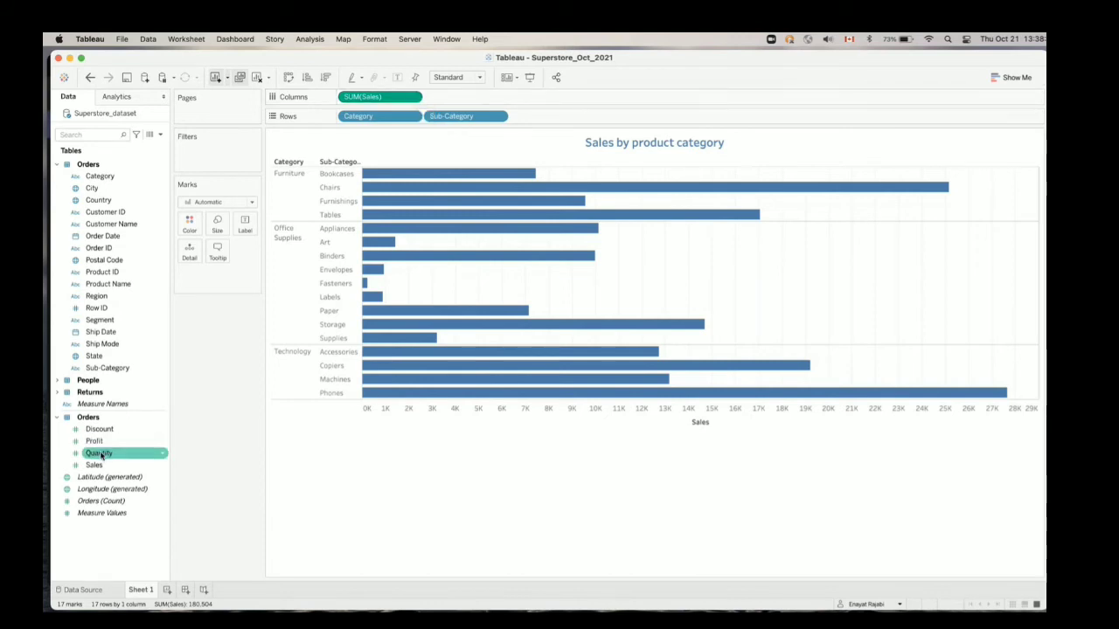
# Add Quantity as a second measure beside Sales on the columns, and remove Sales from the chart
pyautogui.moveTo(98, 456); pyautogui.dragTo(472, 104)
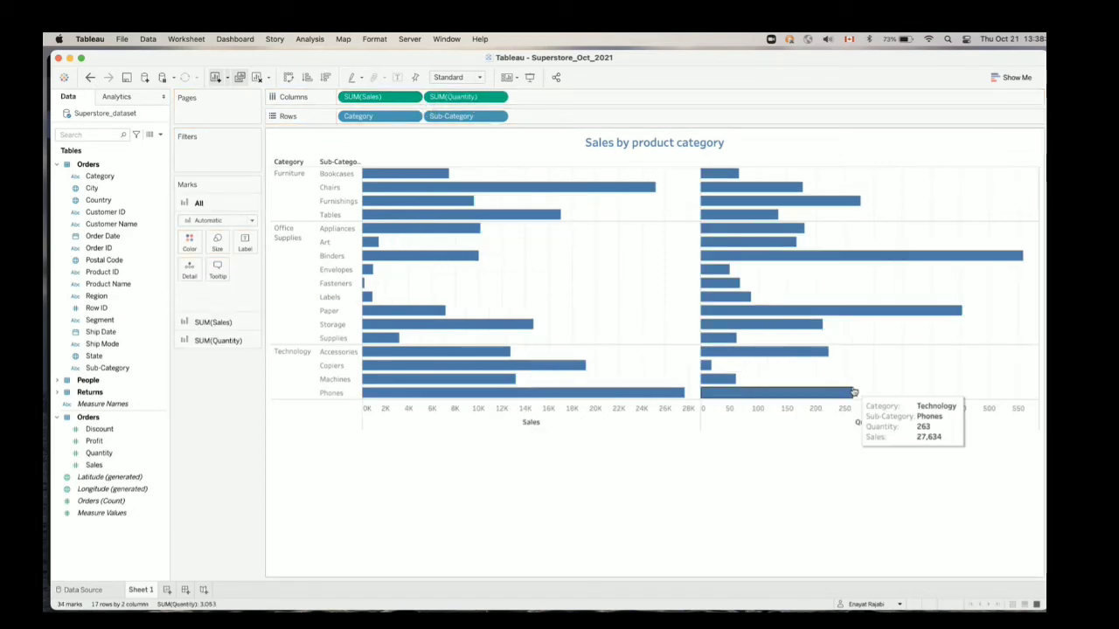
pyautogui.click(409, 98)
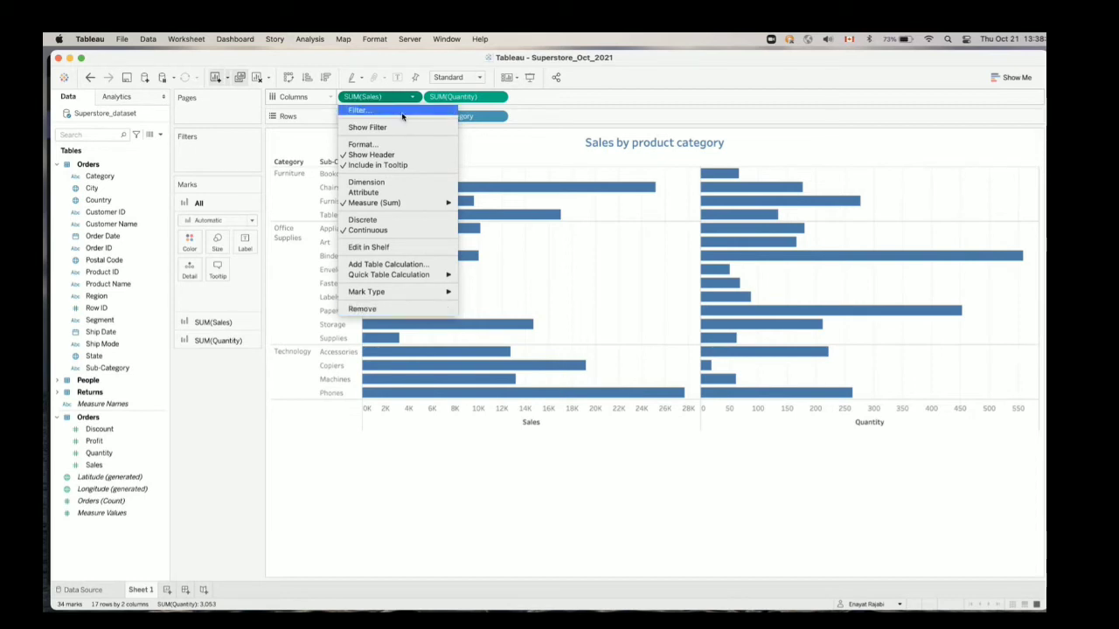
pyautogui.moveTo(429, 298)
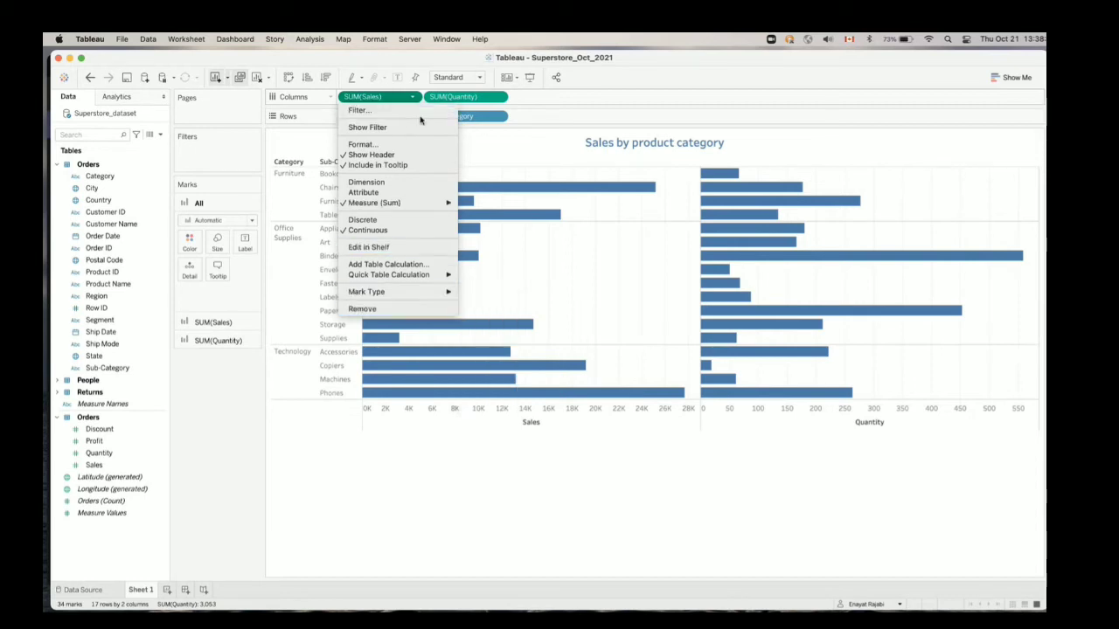
pyautogui.click(411, 98)
pyautogui.click(412, 98)
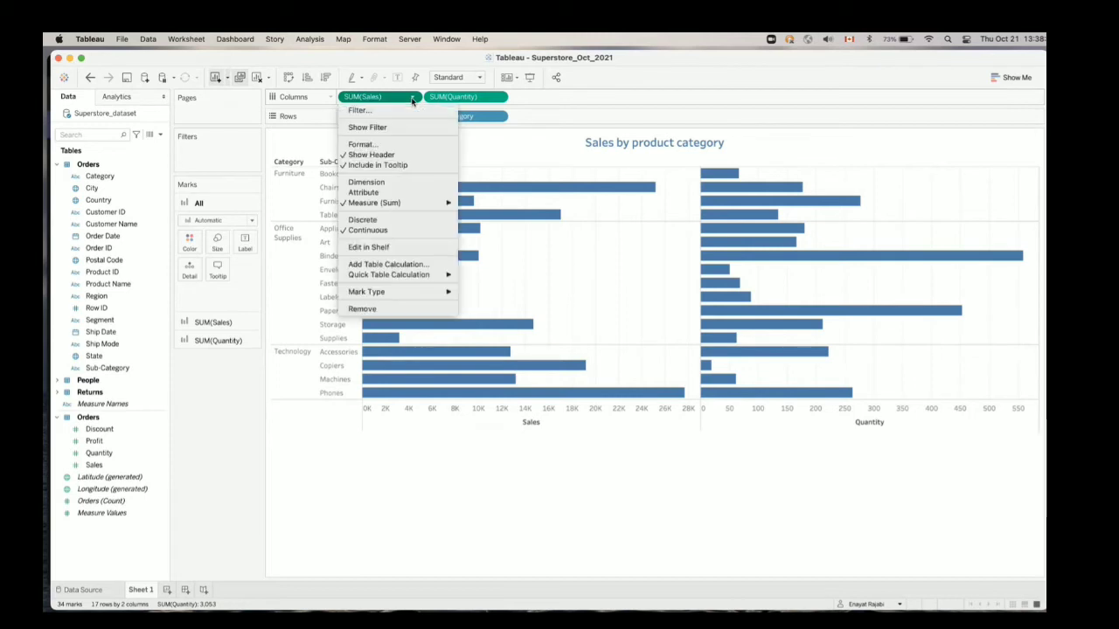
pyautogui.click(396, 311)
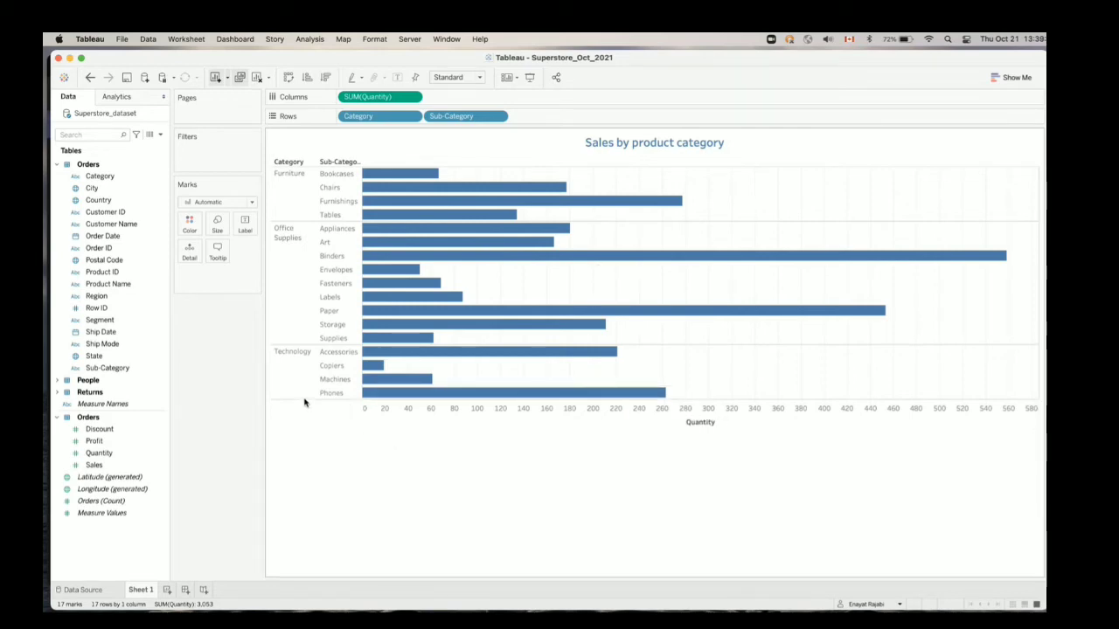
# Increase the row height of the horizontal sub-category bars slightly and review the aggregation options for the Quantity measure
pyautogui.moveTo(305, 400); pyautogui.dragTo(306, 404)
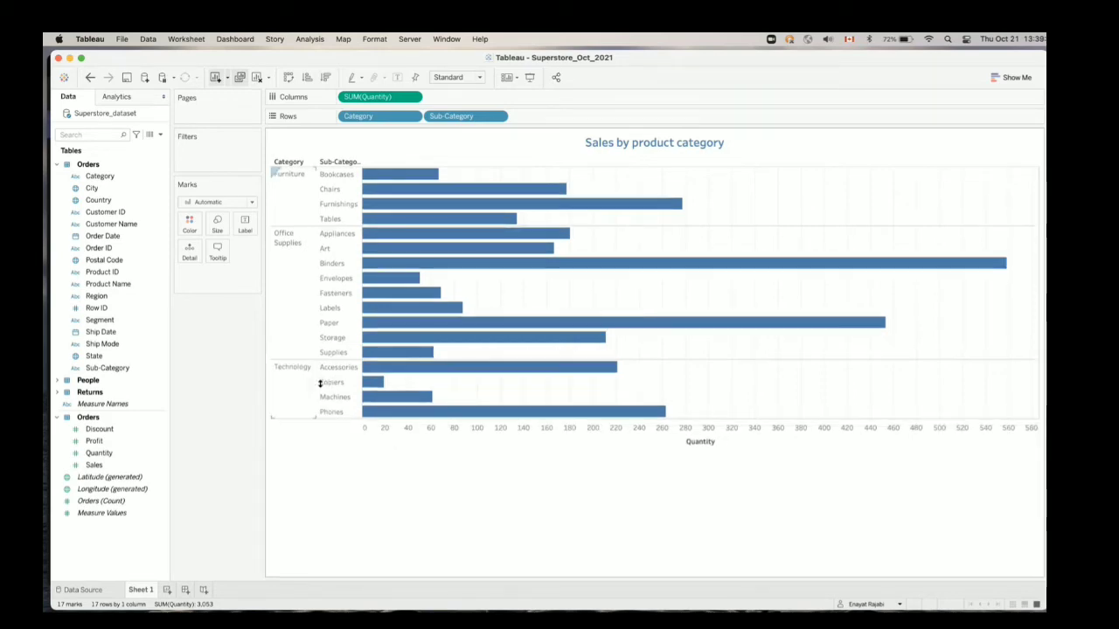
pyautogui.click(412, 97)
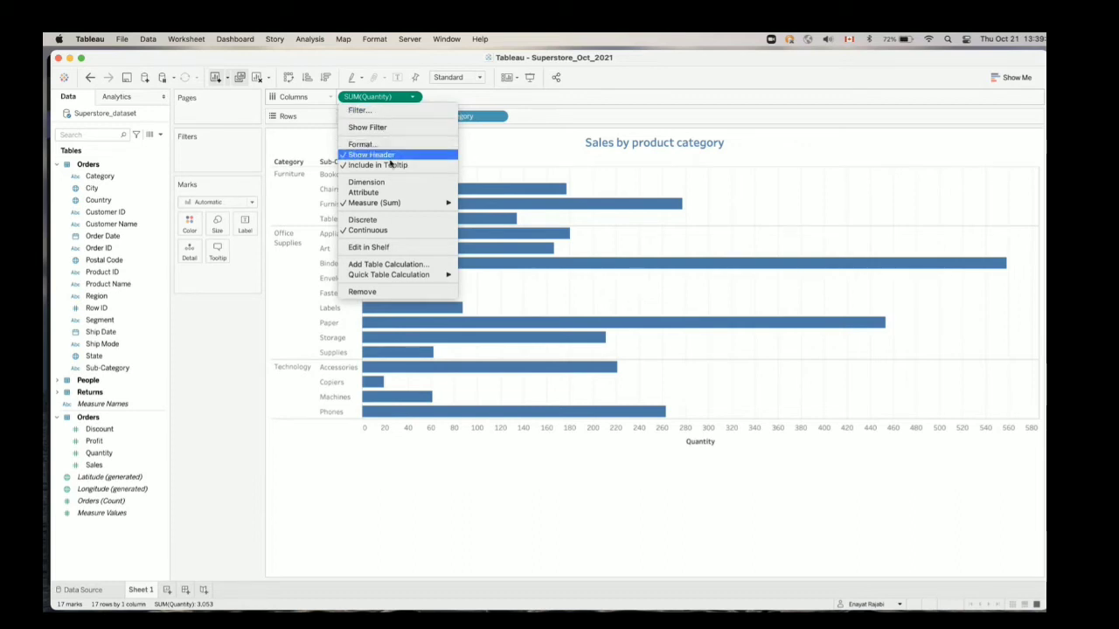
pyautogui.moveTo(403, 209)
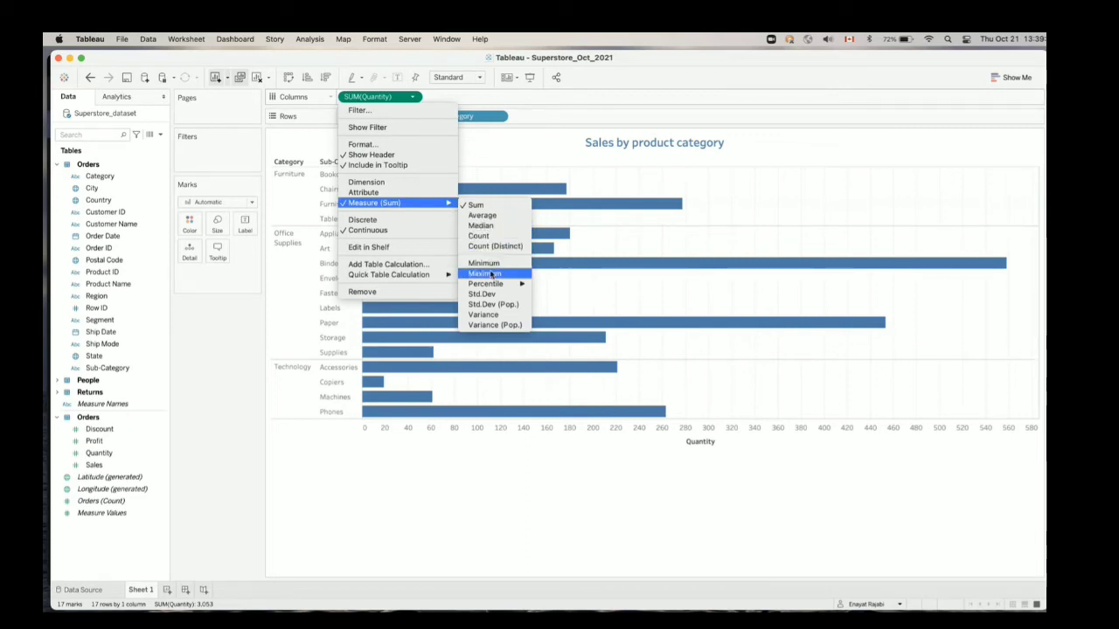
pyautogui.click(470, 459)
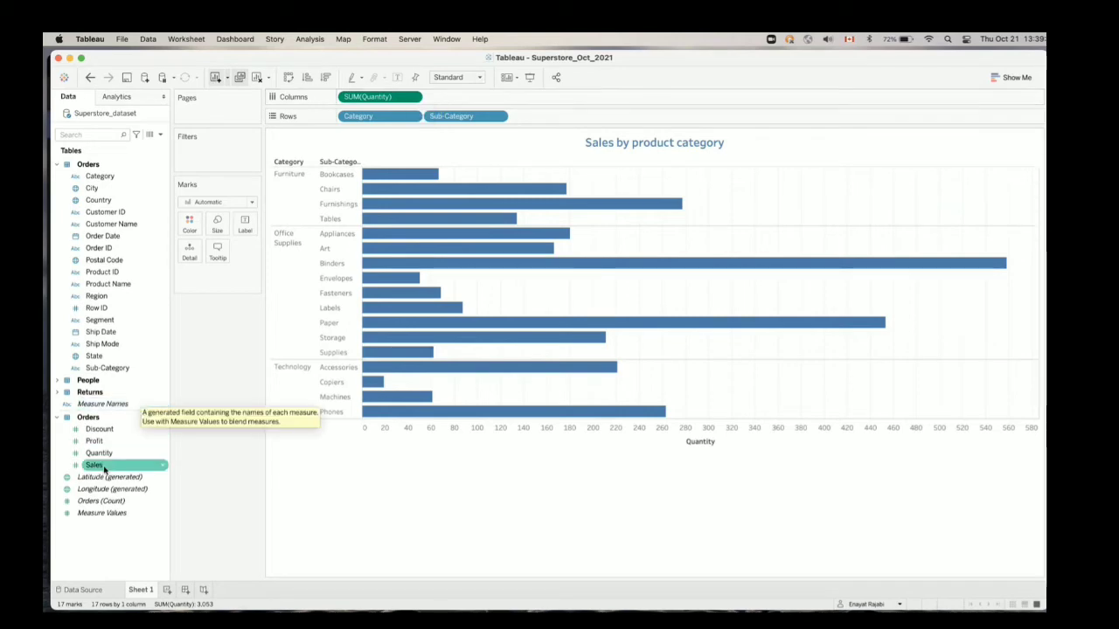
# Add Sales beside Quantity on the columns and remove Quantity from the chart
pyautogui.moveTo(98, 468); pyautogui.dragTo(463, 98)
pyautogui.click(415, 99)
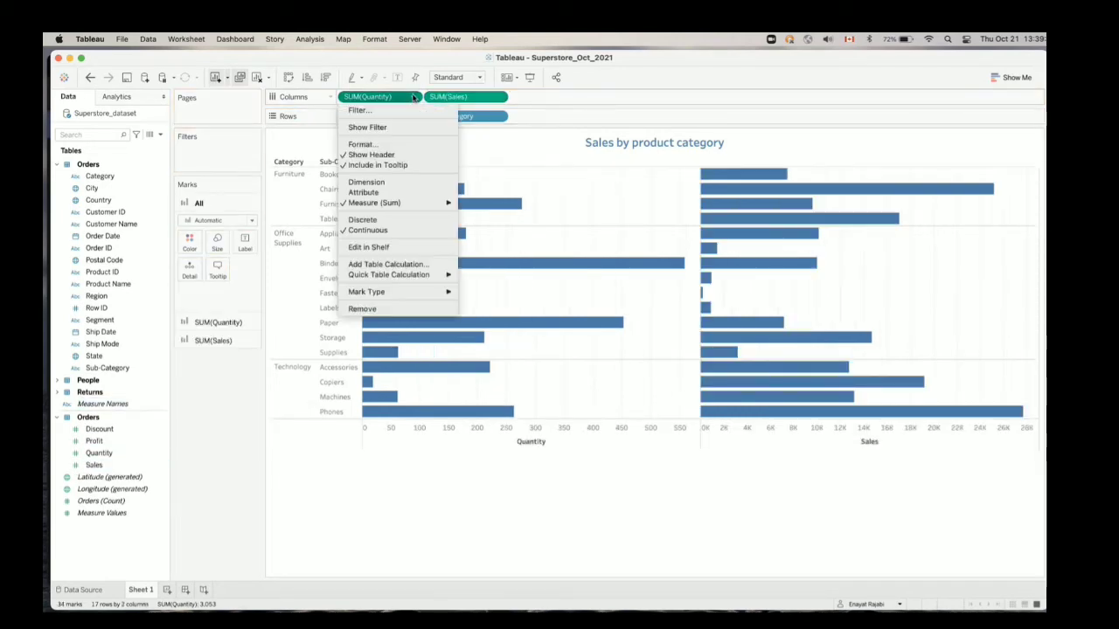
pyautogui.click(379, 309)
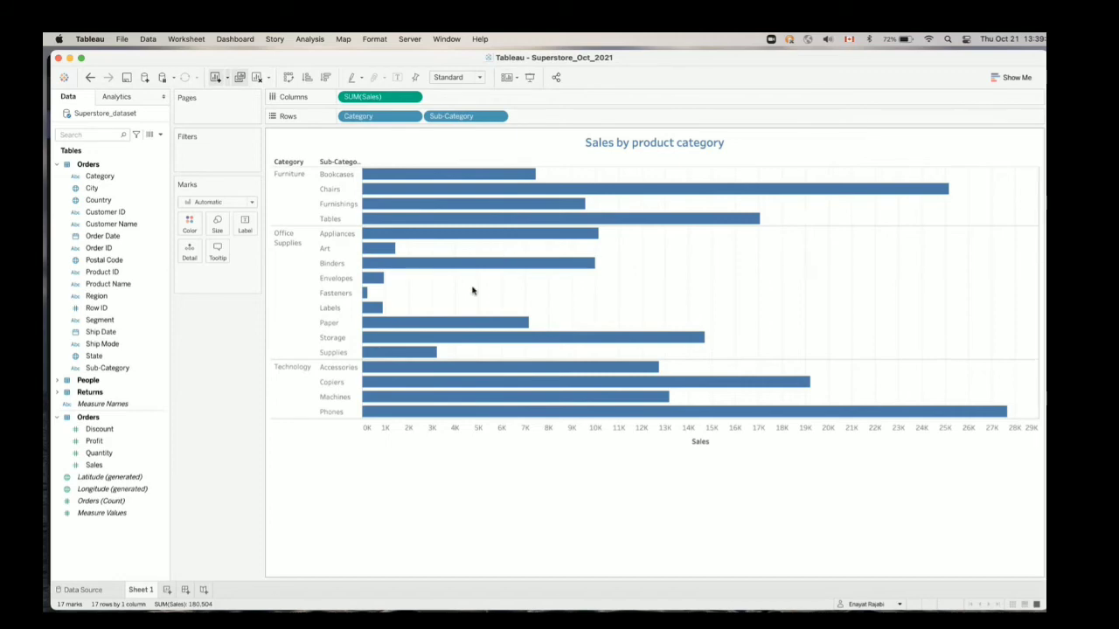
# Start a filter on Region and try selecting individual regions, all regions and no regions
pyautogui.moveTo(465, 328)
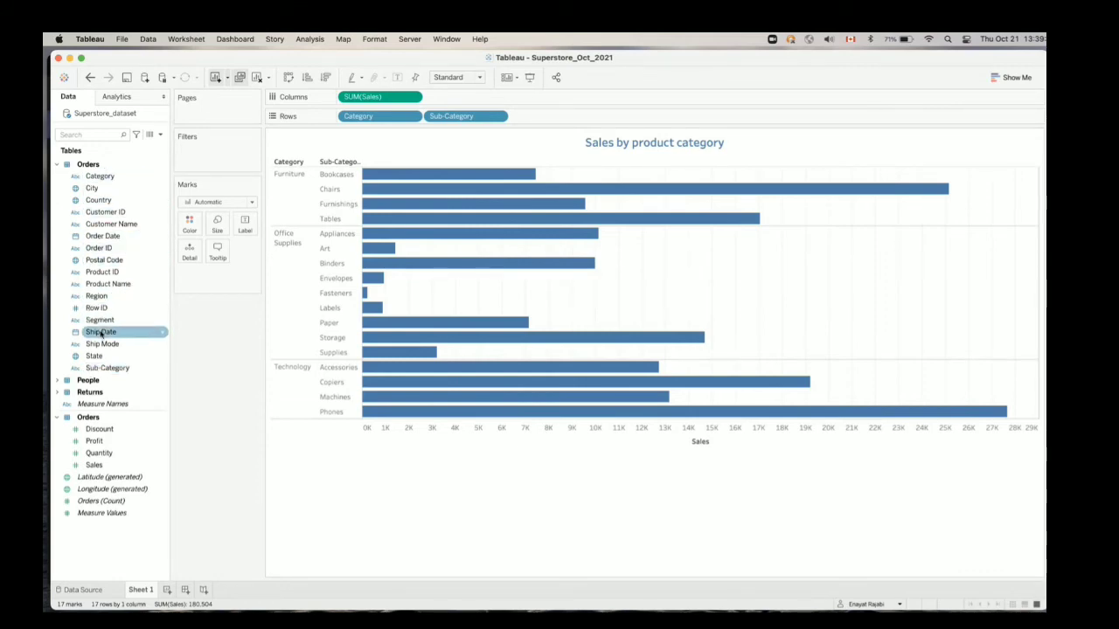
pyautogui.moveTo(91, 297); pyautogui.dragTo(191, 153)
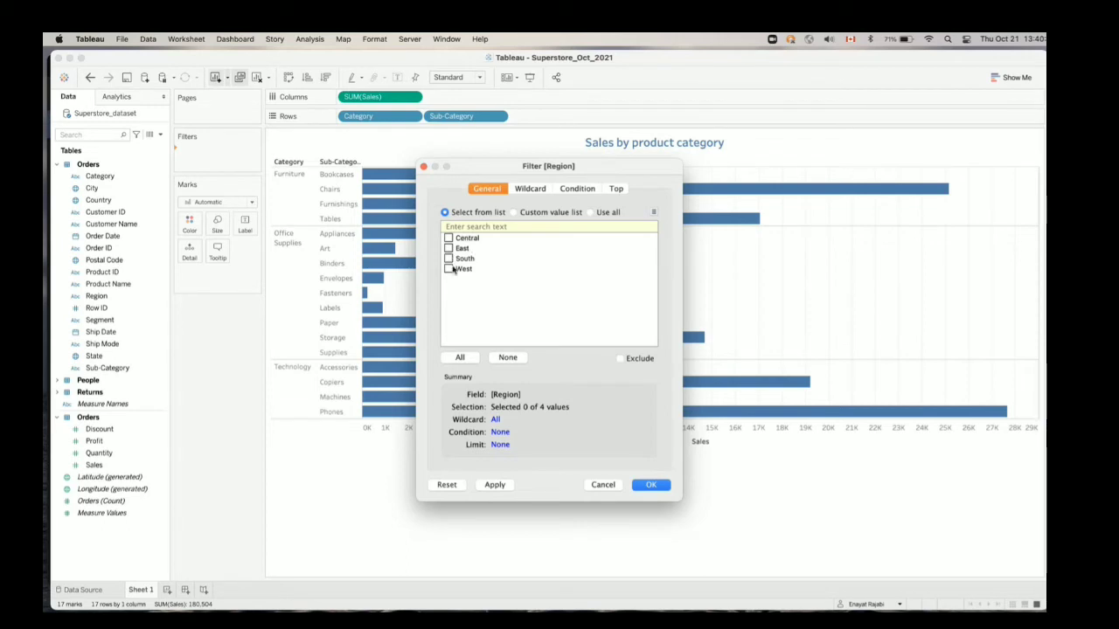
pyautogui.click(449, 268)
pyautogui.click(448, 258)
pyautogui.click(448, 268)
pyautogui.click(460, 357)
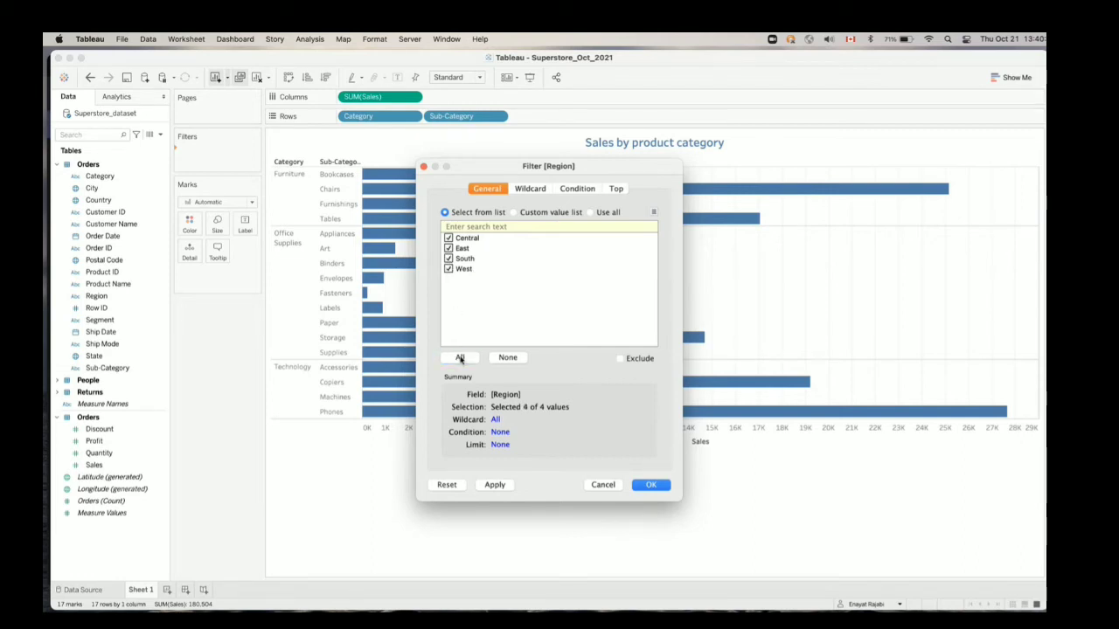
pyautogui.click(507, 358)
# Try excluding the South and East regions, switch exclusion off again and clear the region selection
pyautogui.click(621, 359)
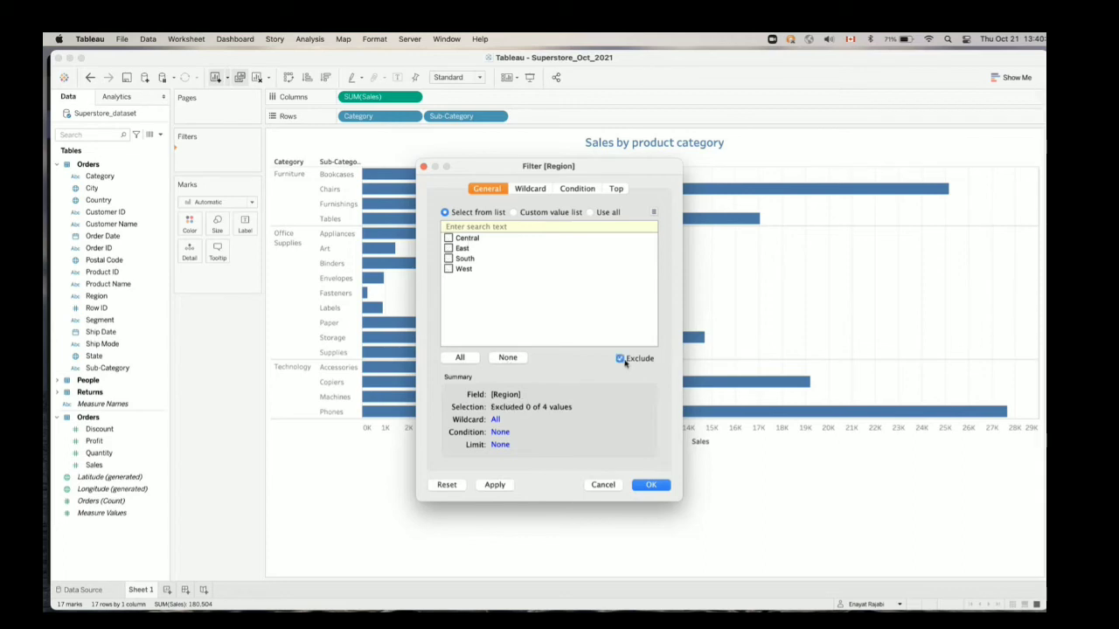
pyautogui.click(448, 259)
pyautogui.click(448, 249)
pyautogui.click(621, 358)
pyautogui.click(449, 259)
pyautogui.click(449, 248)
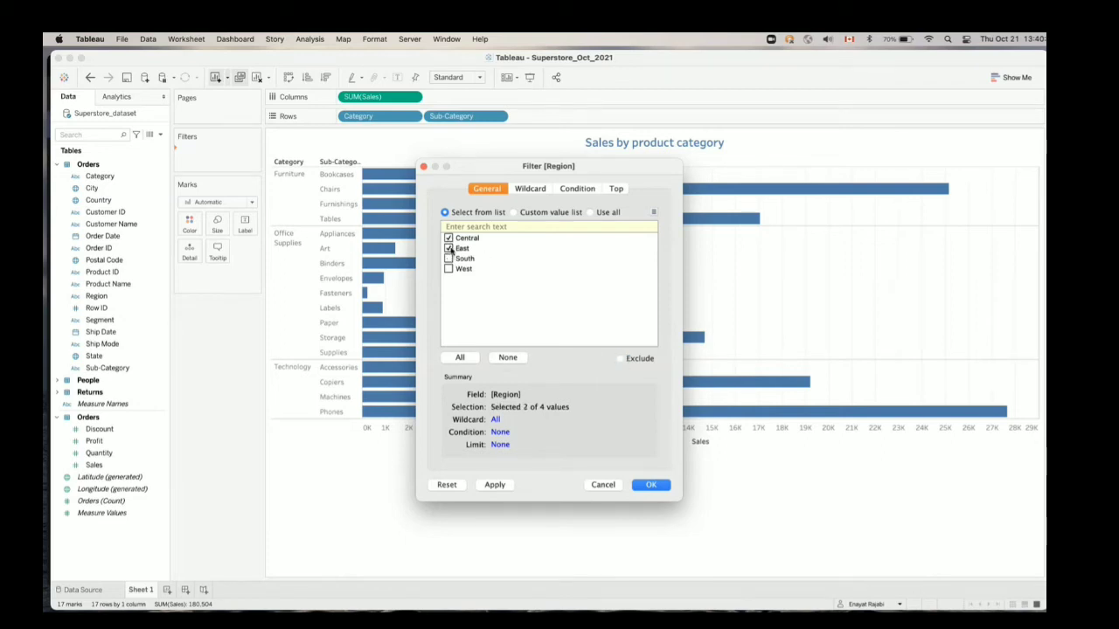
pyautogui.click(449, 237)
# Search the region values for "west", clear the search and check the custom value list before returning to list selection
pyautogui.write('we')
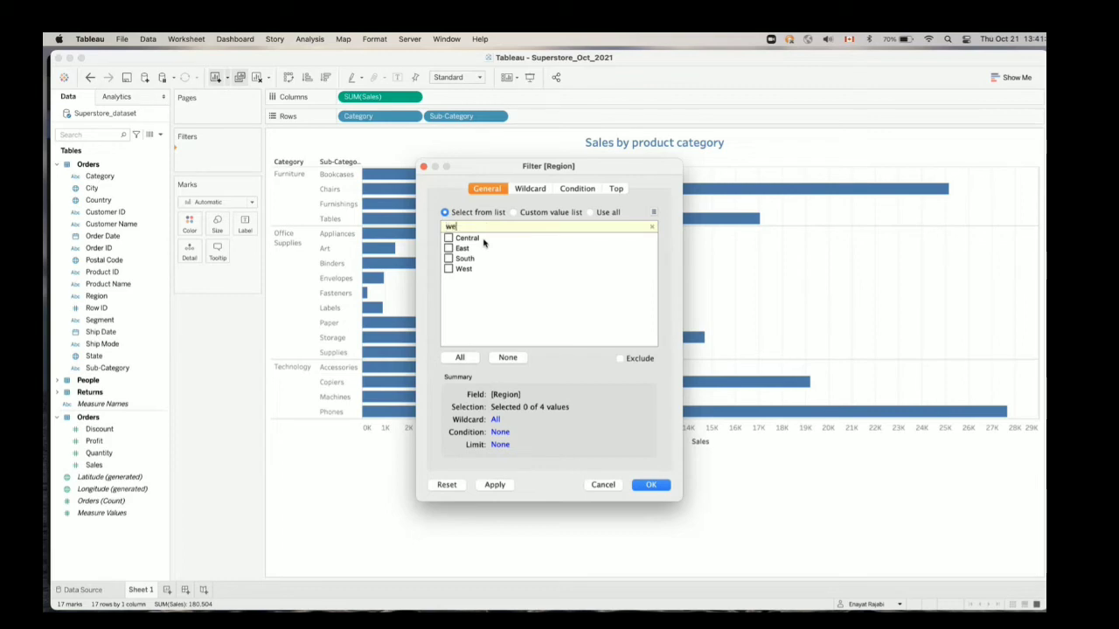
pyautogui.write('st')
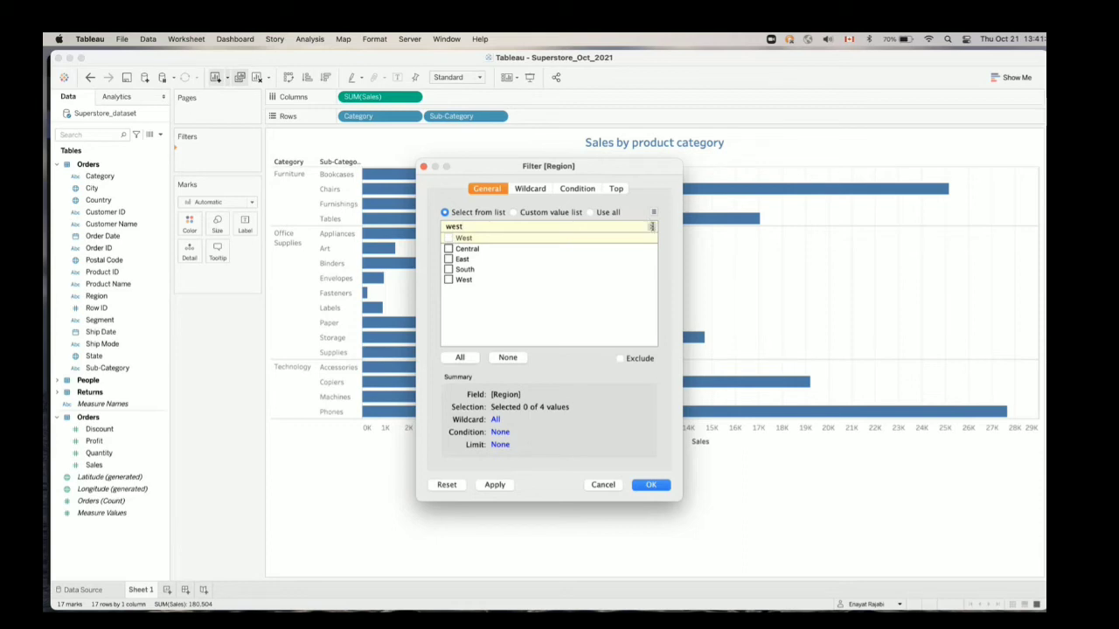
pyautogui.click(651, 227)
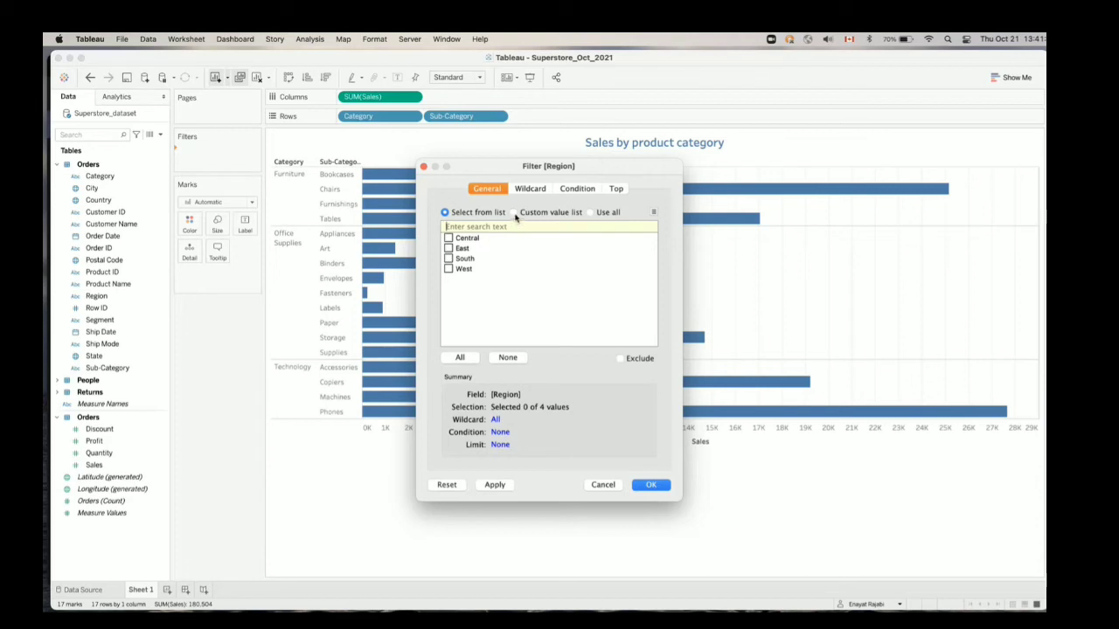
pyautogui.click(514, 212)
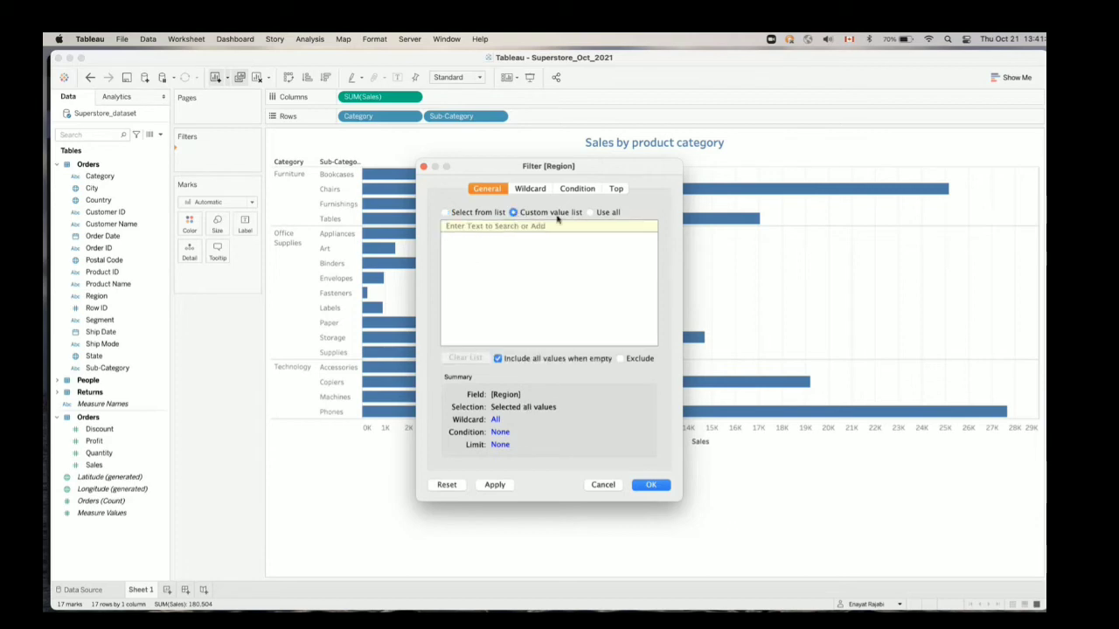
pyautogui.click(488, 214)
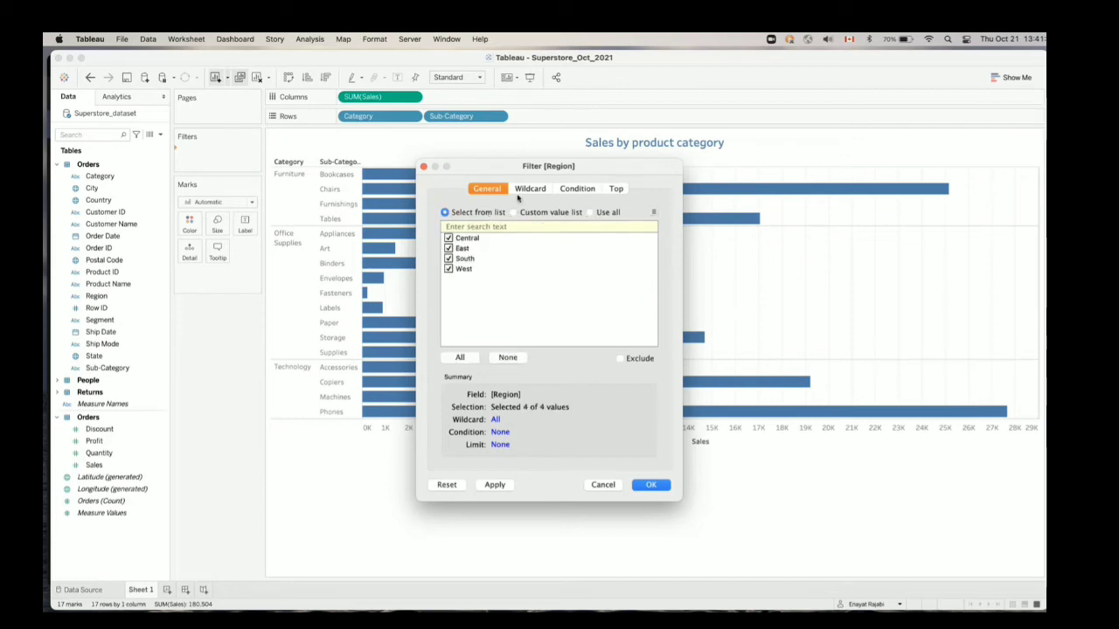
# Try a wildcard match for regions containing "s", check it in the filter summary and clear the match value
pyautogui.click(522, 192)
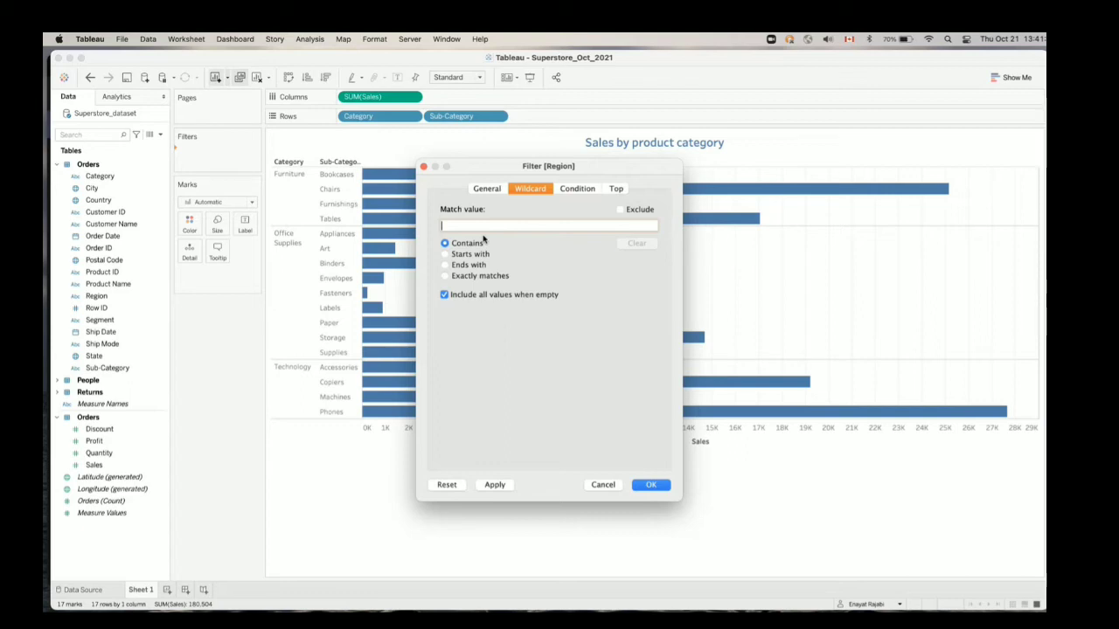
pyautogui.write('s')
pyautogui.click(494, 192)
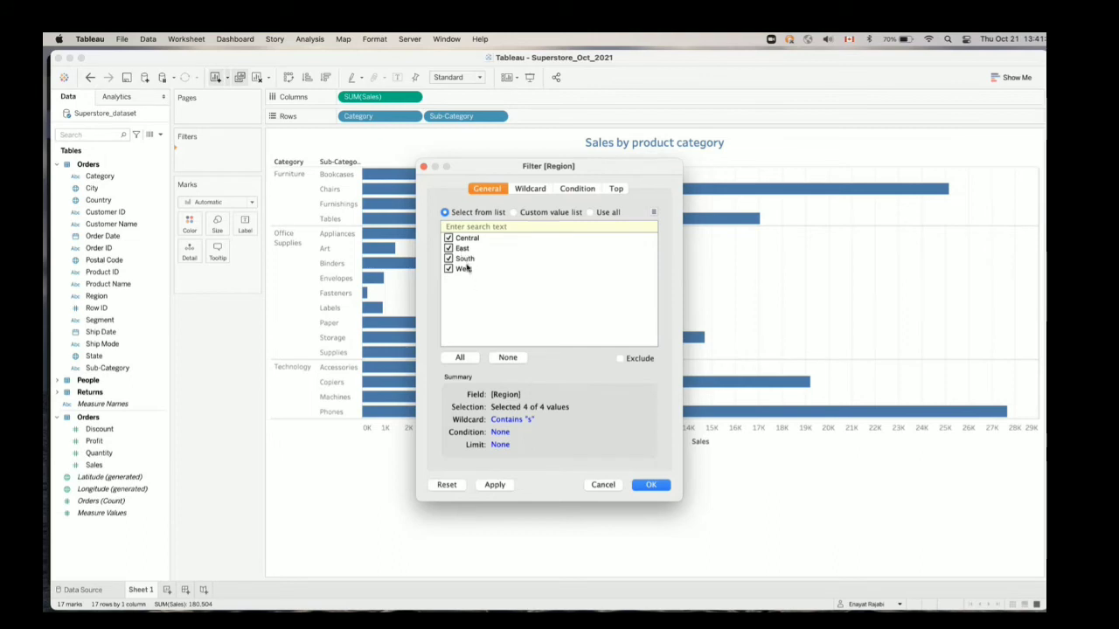
pyautogui.click(536, 190)
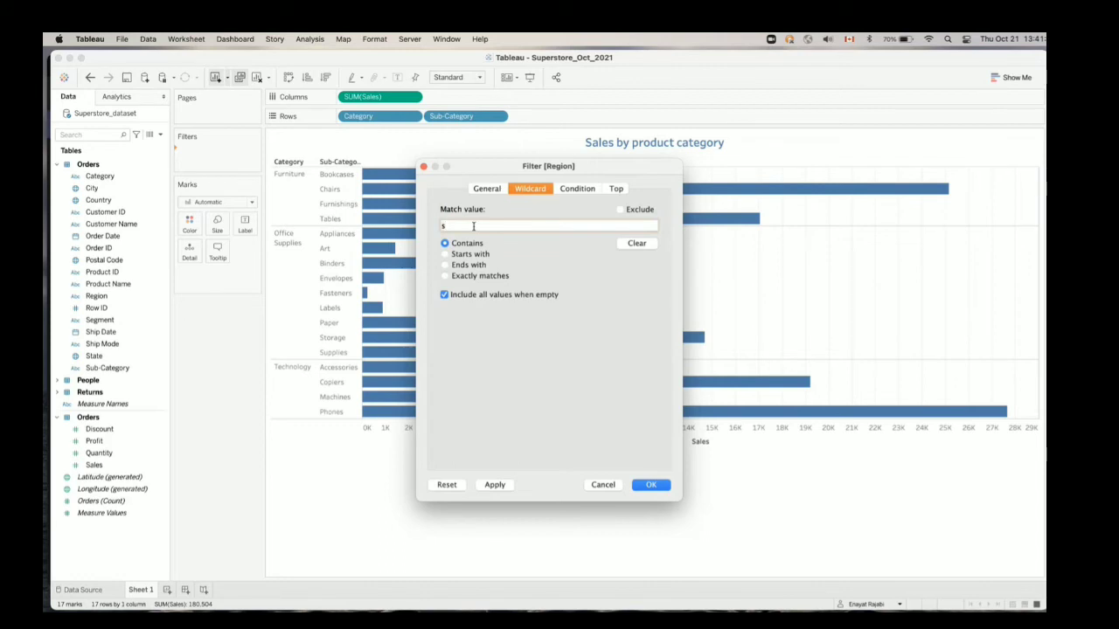
pyautogui.press('BackSpace')
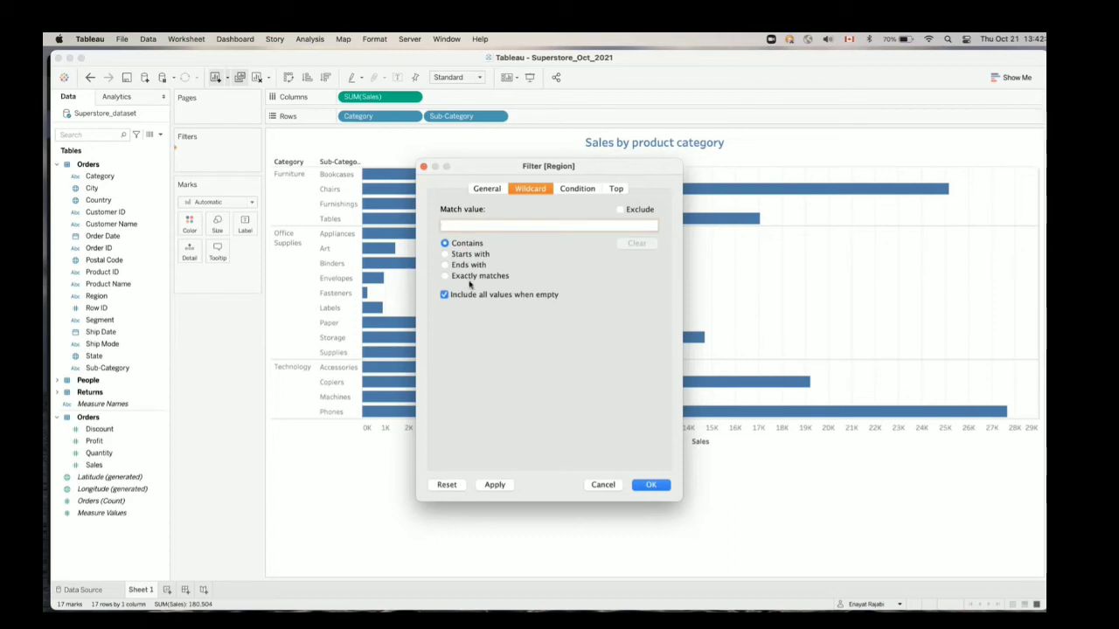
# Set the Region filter's condition by field to sum of Sales greater than 5000
pyautogui.click(573, 192)
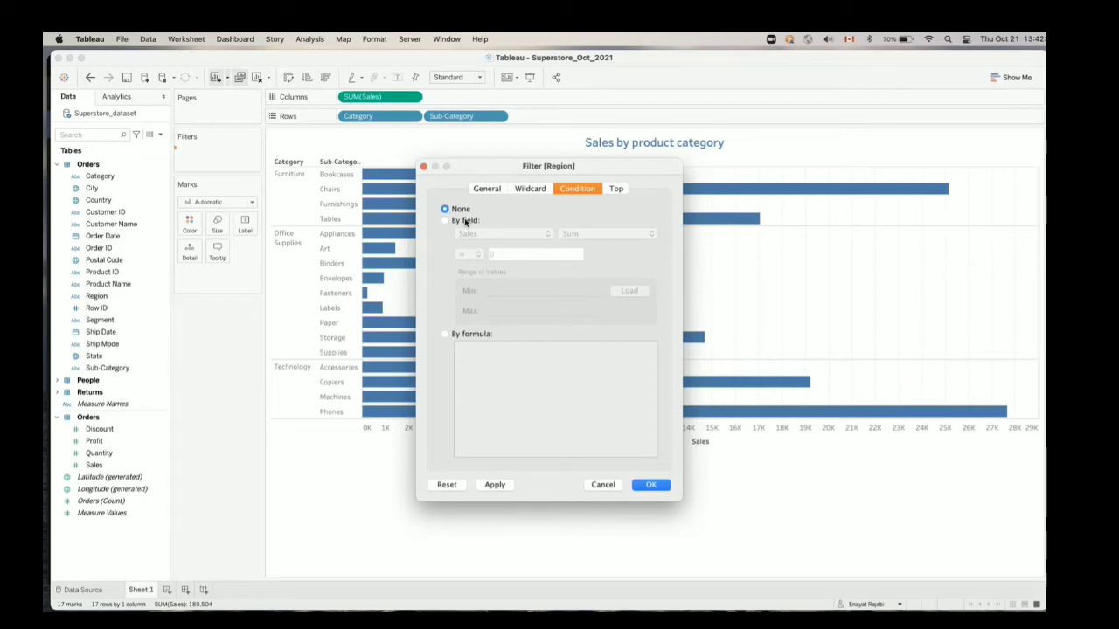
pyautogui.click(465, 221)
pyautogui.click(478, 253)
pyautogui.click(480, 237)
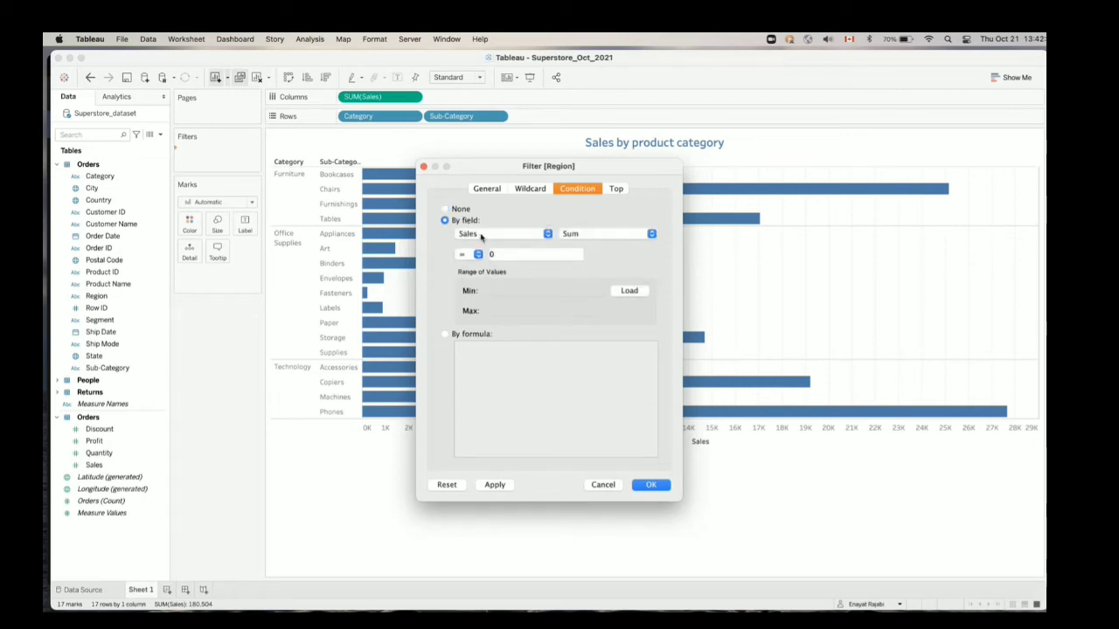
pyautogui.click(482, 237)
pyautogui.click(483, 236)
pyautogui.click(597, 238)
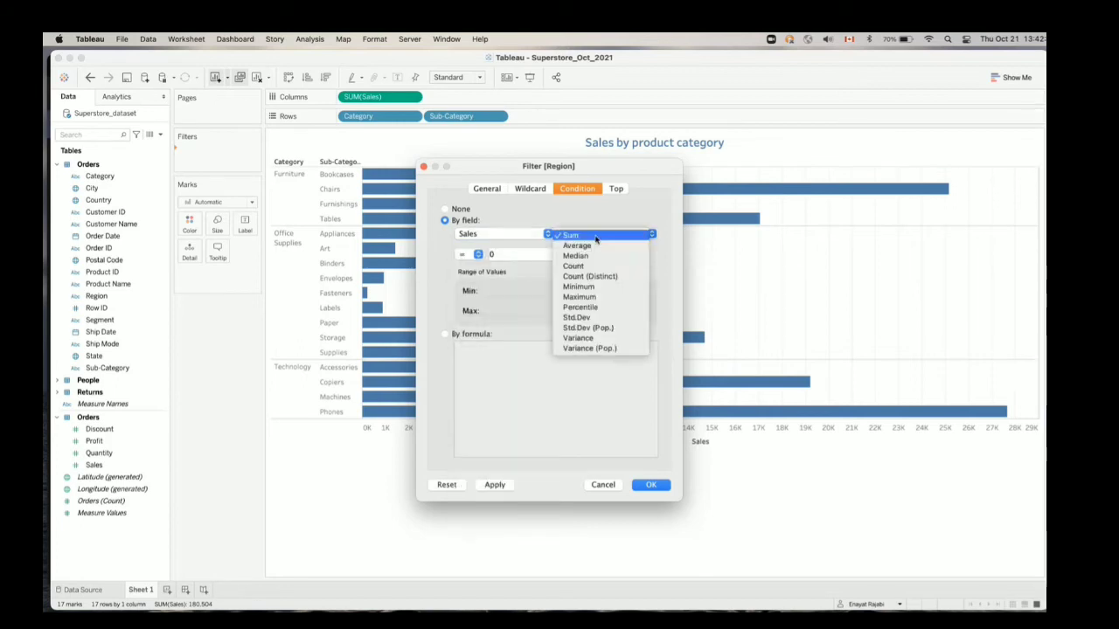
pyautogui.click(596, 239)
pyautogui.click(473, 256)
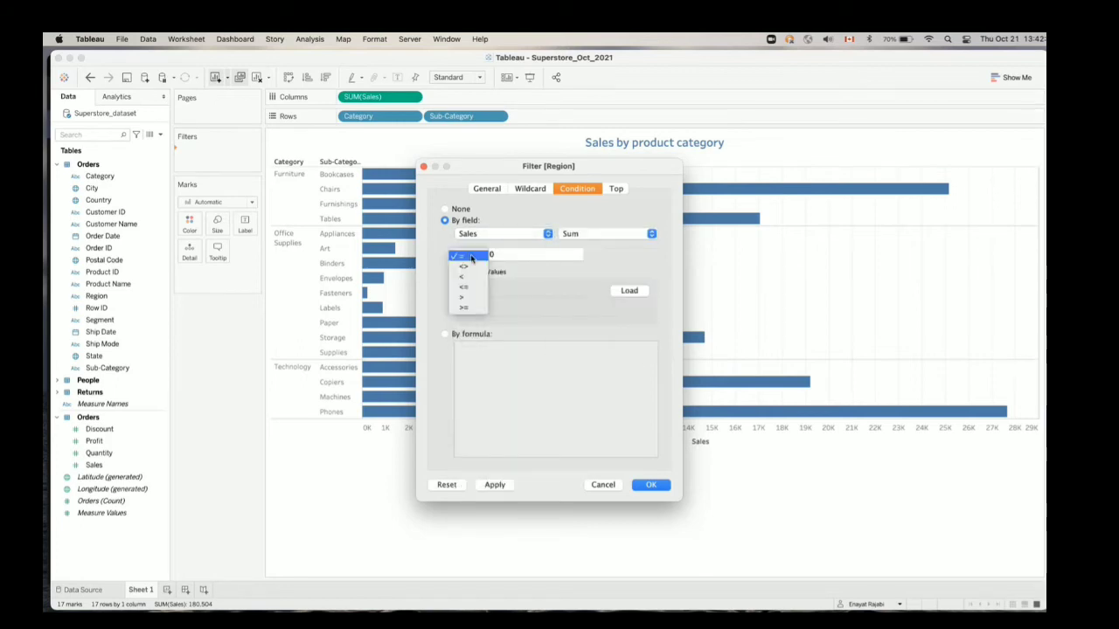
pyautogui.click(466, 297)
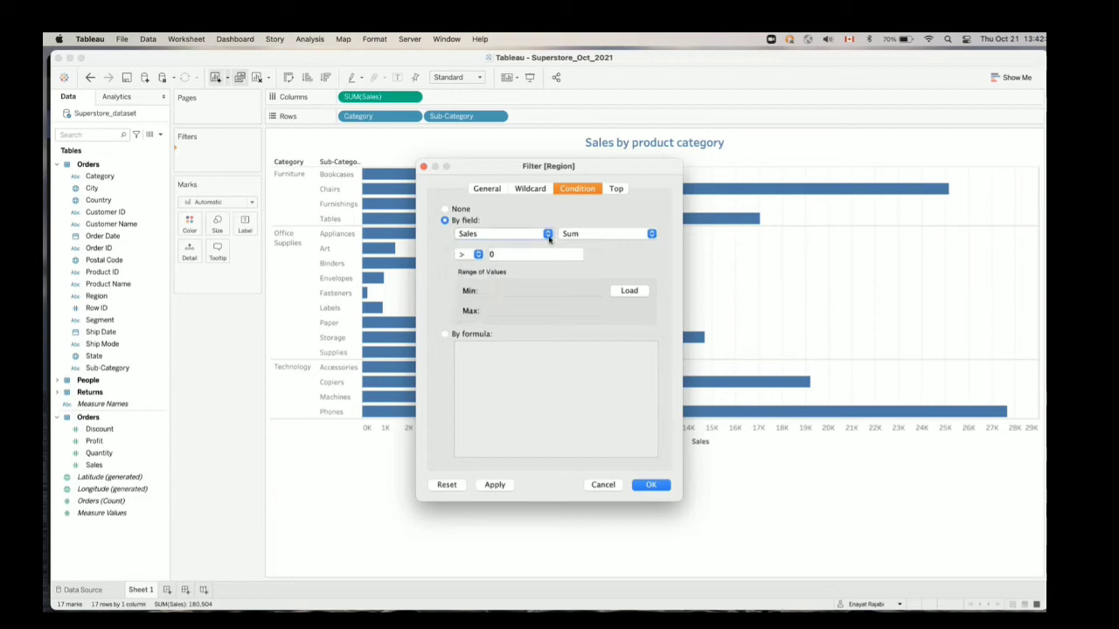
pyautogui.click(537, 255)
pyautogui.write('5000')
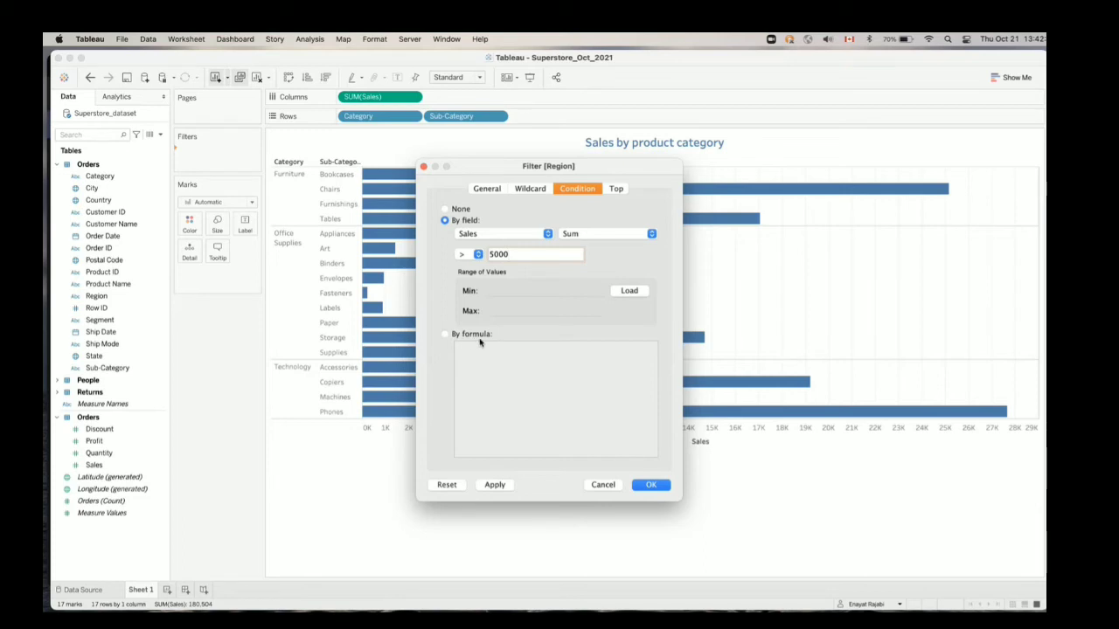
# Limit the Region filter to the top 10 by sum of Sales and keep only West selected
pyautogui.click(615, 189)
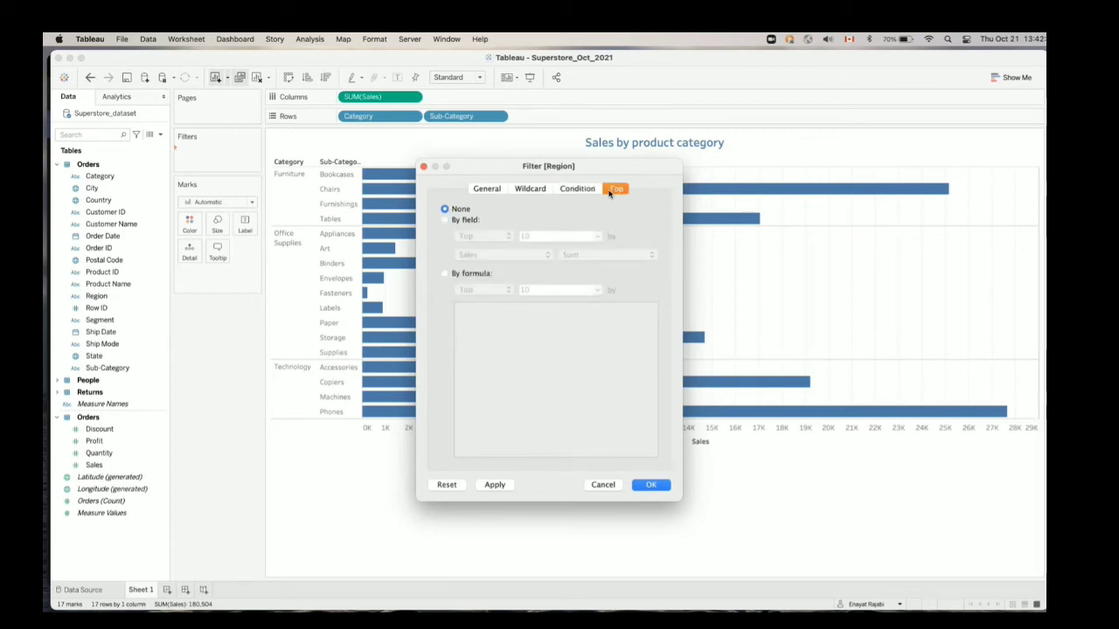
pyautogui.click(458, 221)
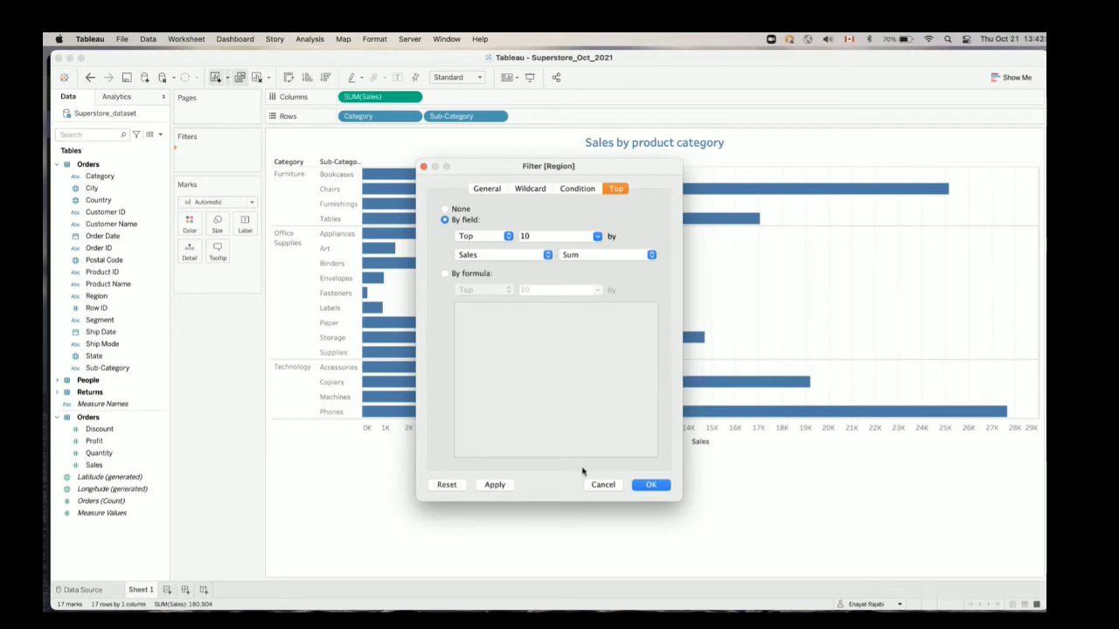
pyautogui.click(487, 188)
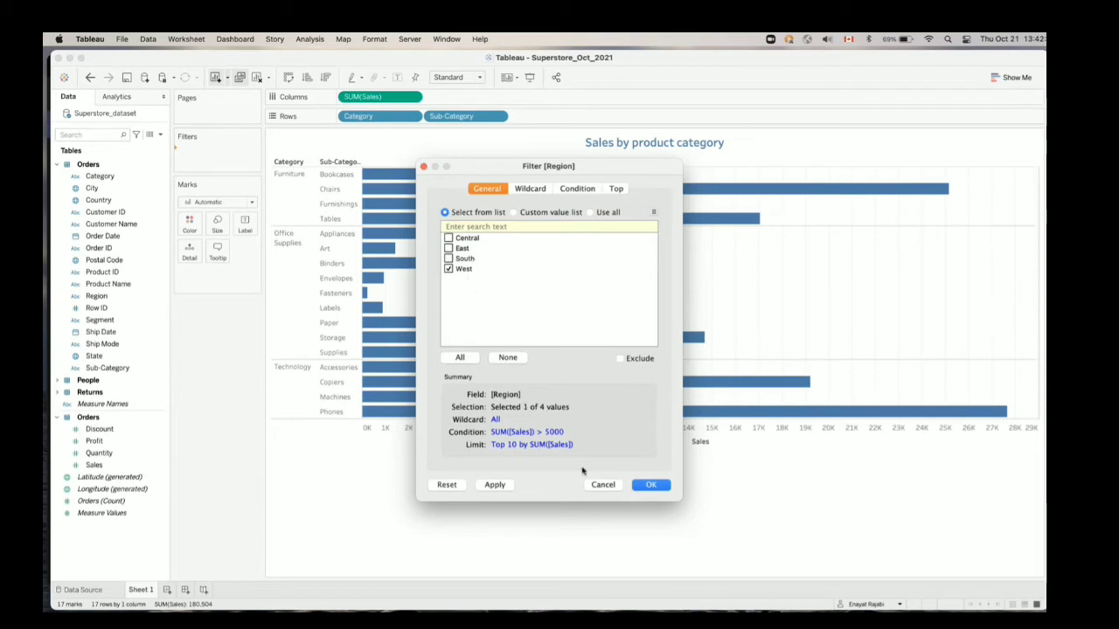
# Apply the Region filter to the sales chart and remove it from the filters again
pyautogui.click(494, 485)
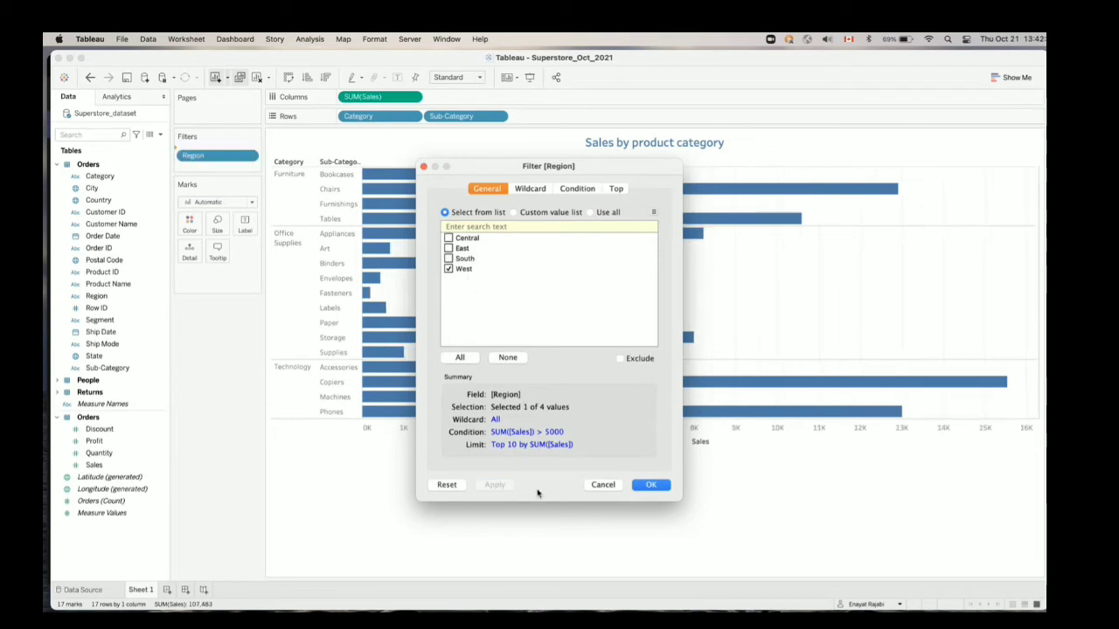
pyautogui.click(652, 484)
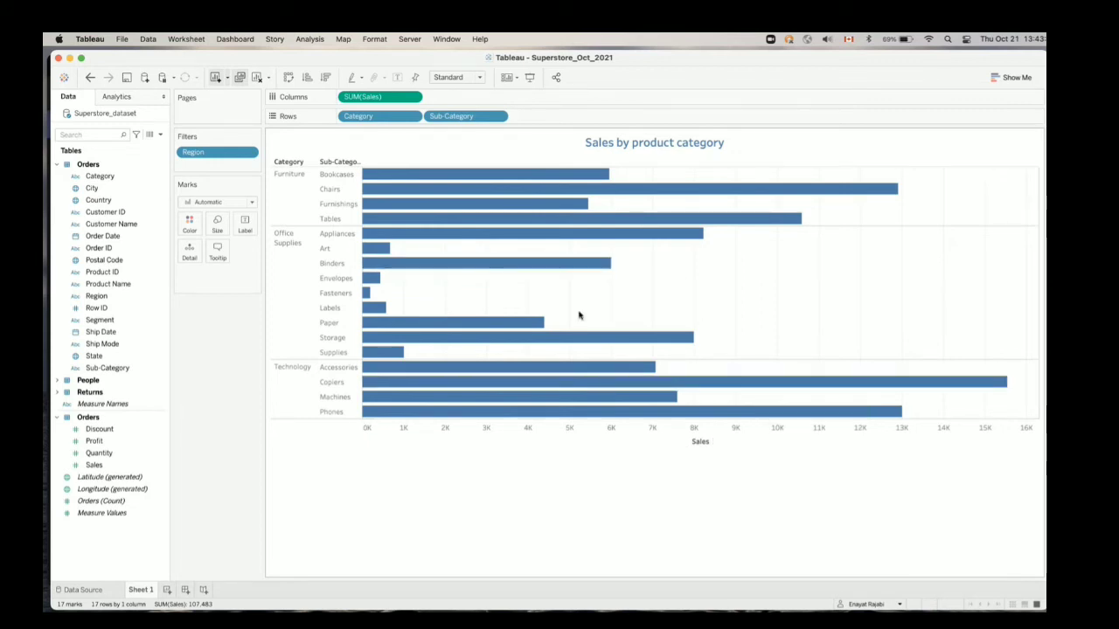
pyautogui.click(251, 154)
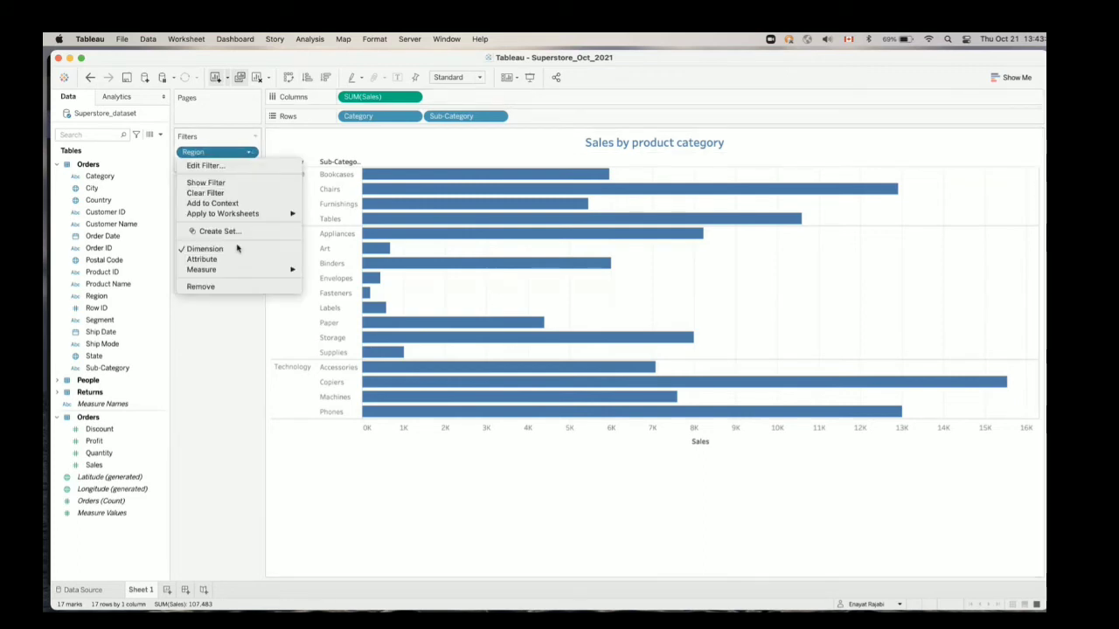
pyautogui.click(227, 288)
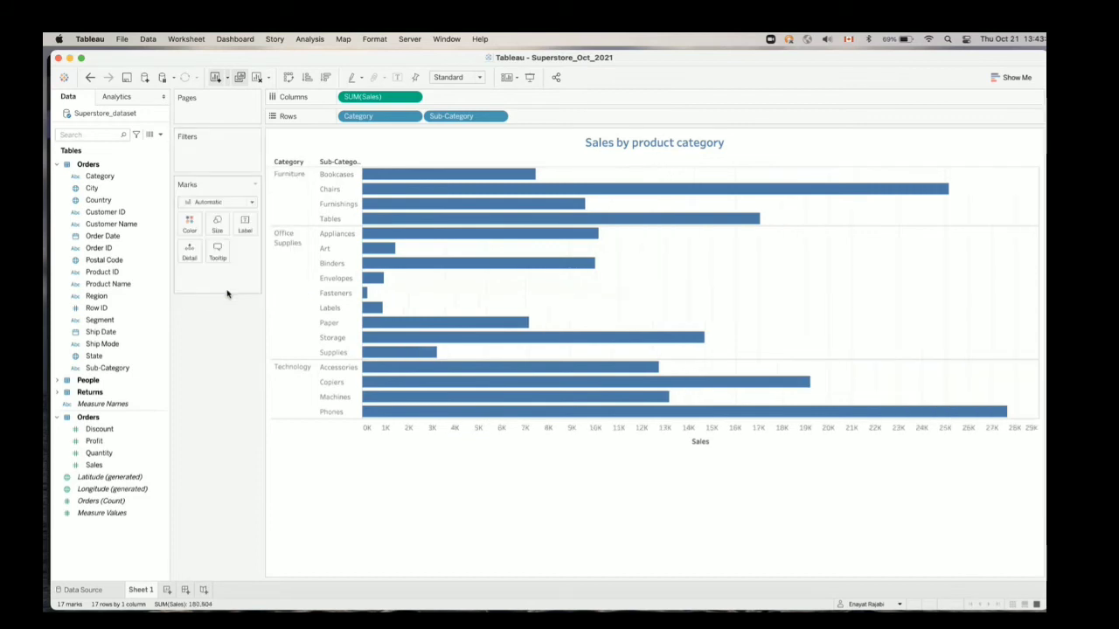
# Swap the chart's rows and columns and widen the vertical sub-category bars slightly
pyautogui.click(289, 79)
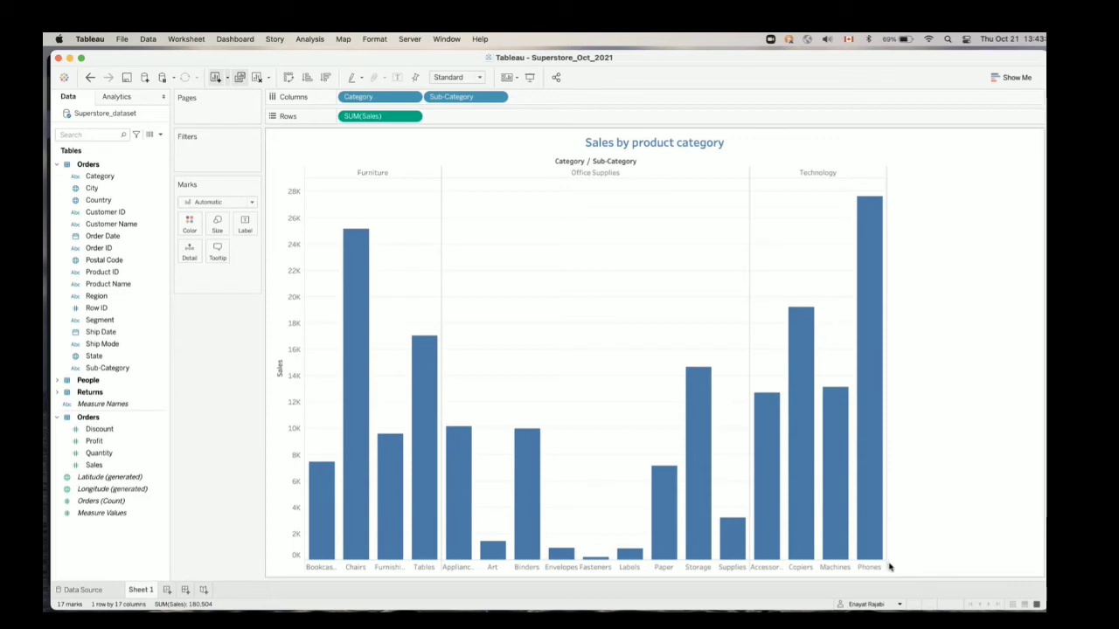
pyautogui.moveTo(889, 567); pyautogui.dragTo(898, 572)
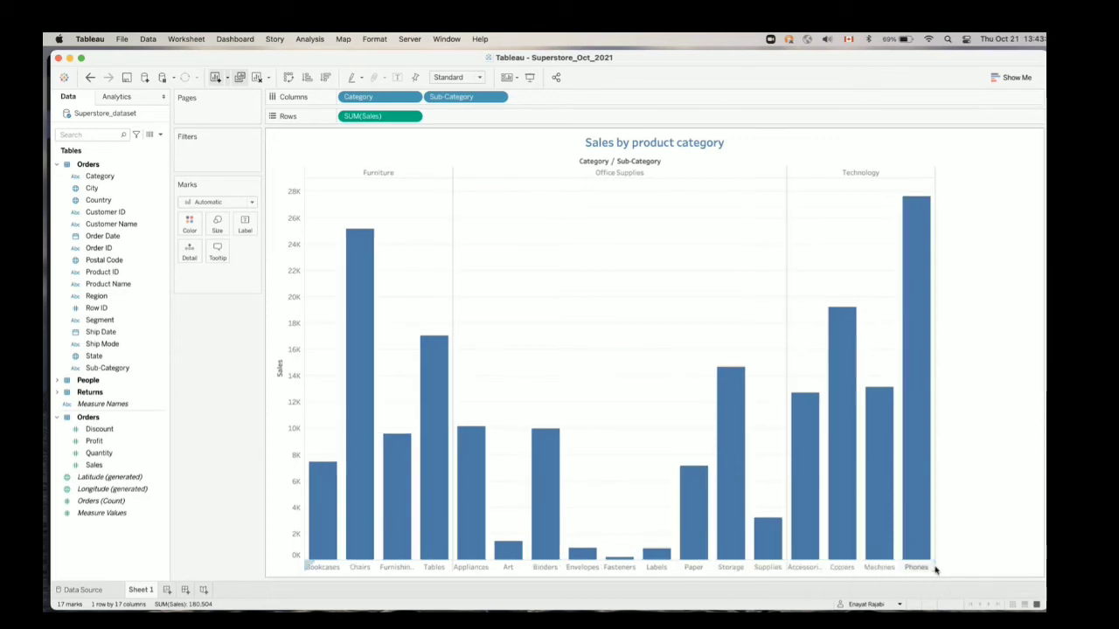
# Widen the sub-category columns slightly and color the sales bars by Region
pyautogui.moveTo(936, 570); pyautogui.dragTo(975, 571)
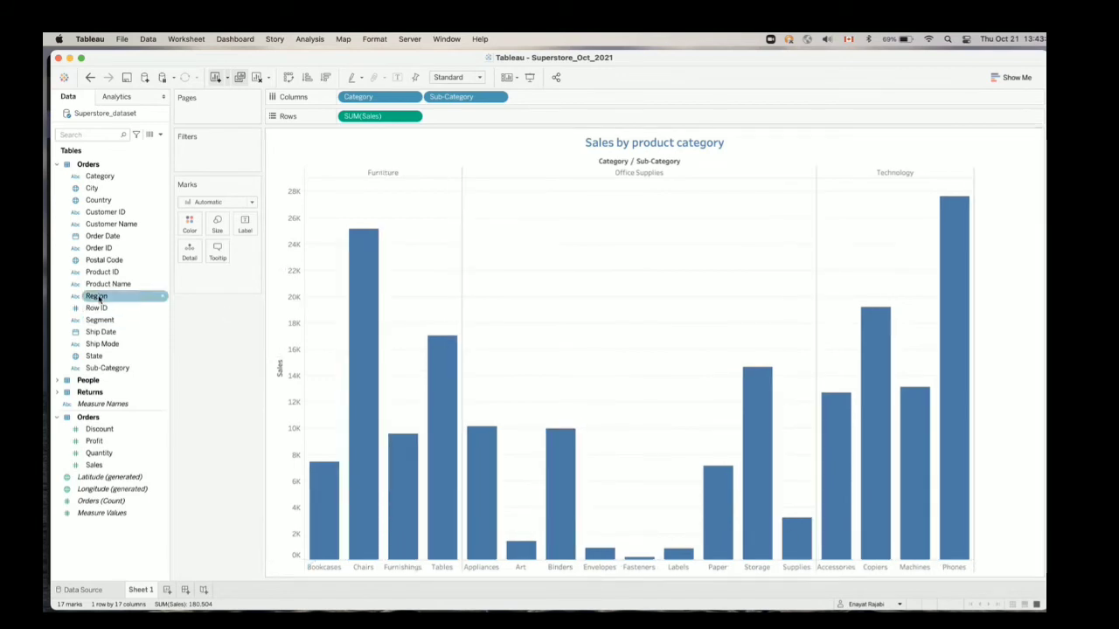
pyautogui.moveTo(98, 298); pyautogui.dragTo(188, 226)
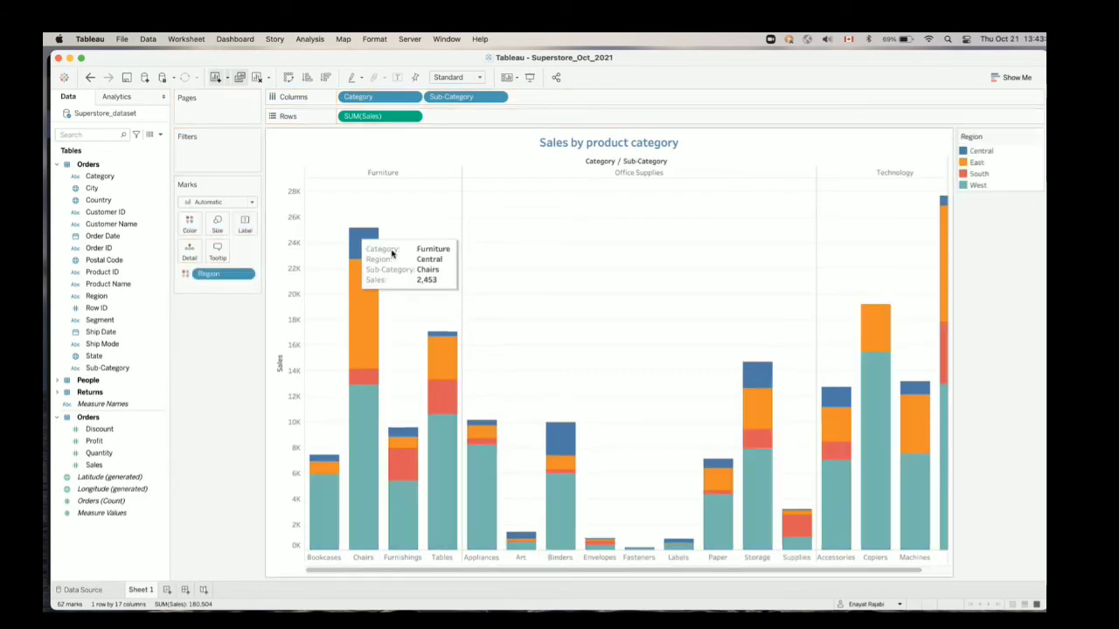
pyautogui.moveTo(379, 376)
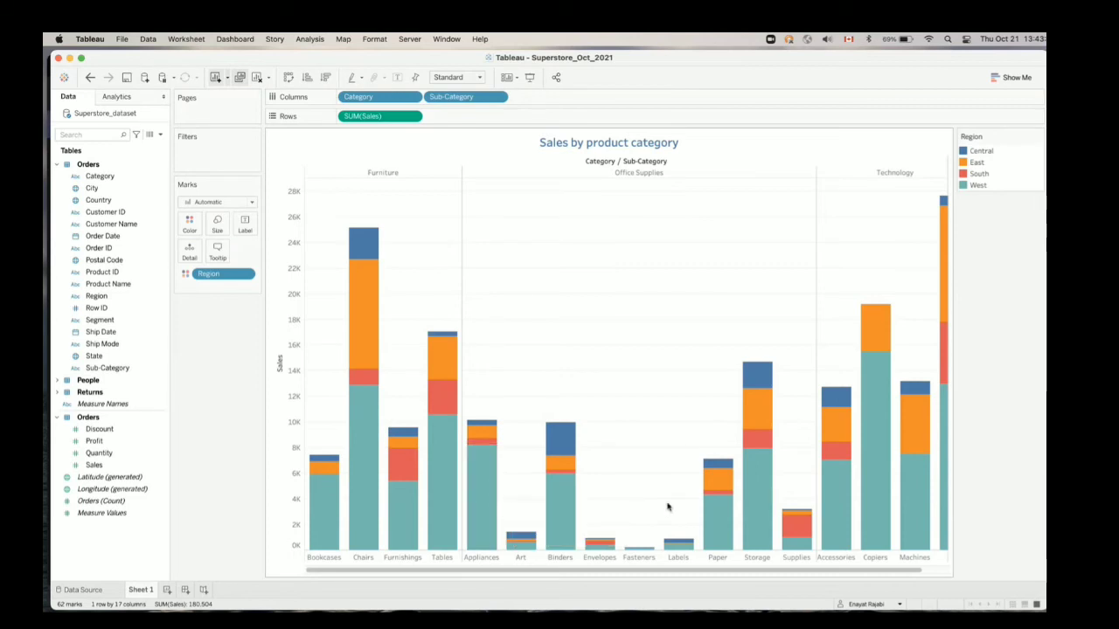
pyautogui.moveTo(837, 553)
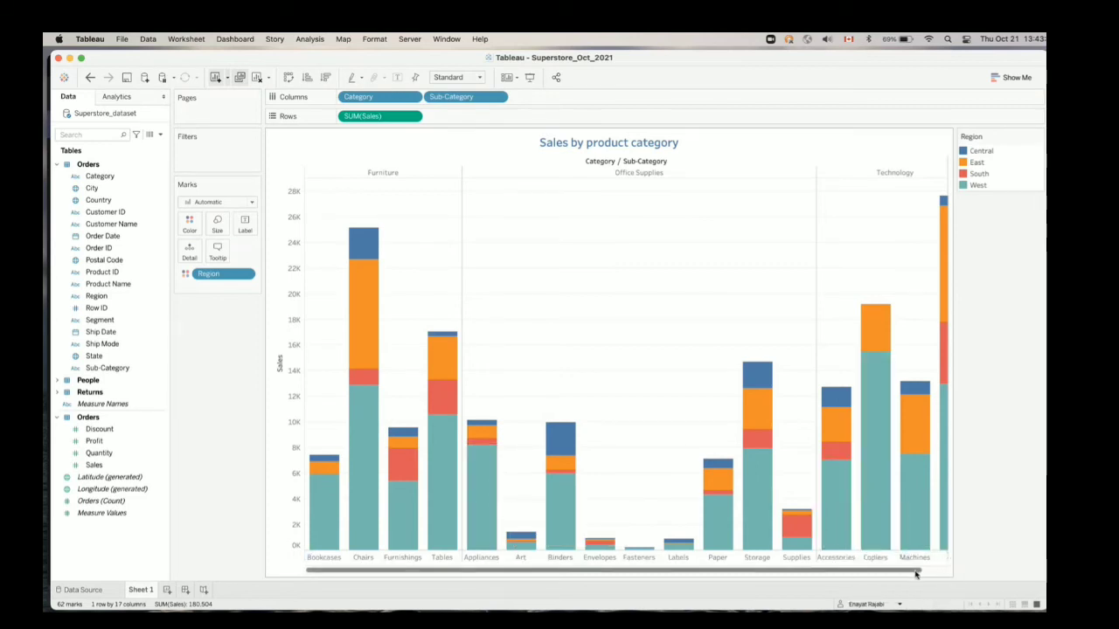
pyautogui.hscroll(2, 948, 560)
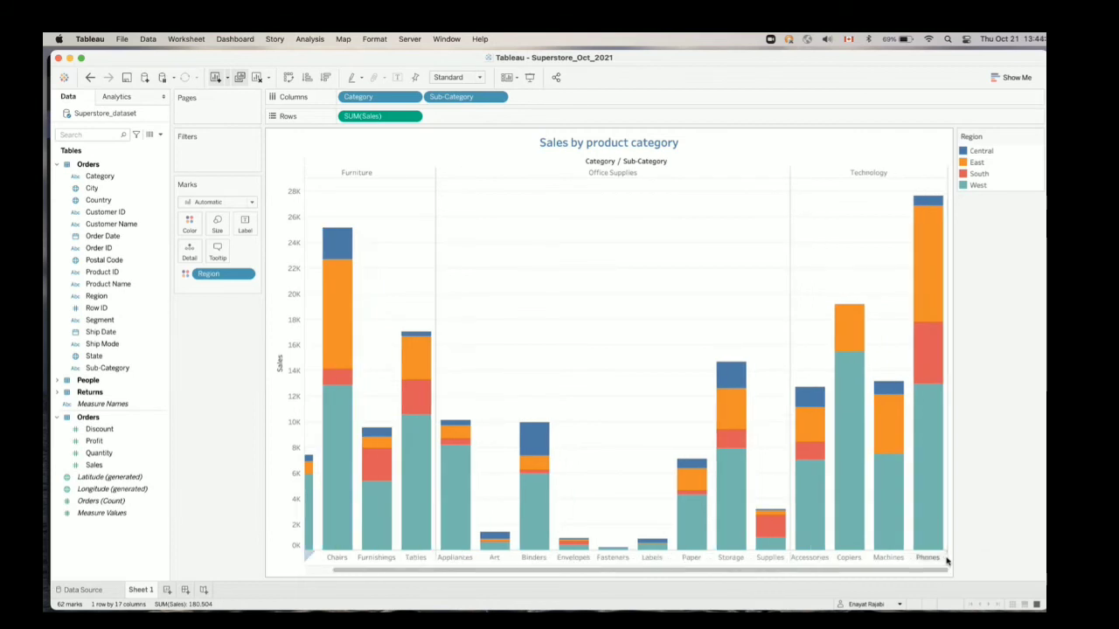
pyautogui.click(946, 558)
pyautogui.click(949, 560)
pyautogui.click(944, 557)
pyautogui.click(892, 349)
pyautogui.click(939, 558)
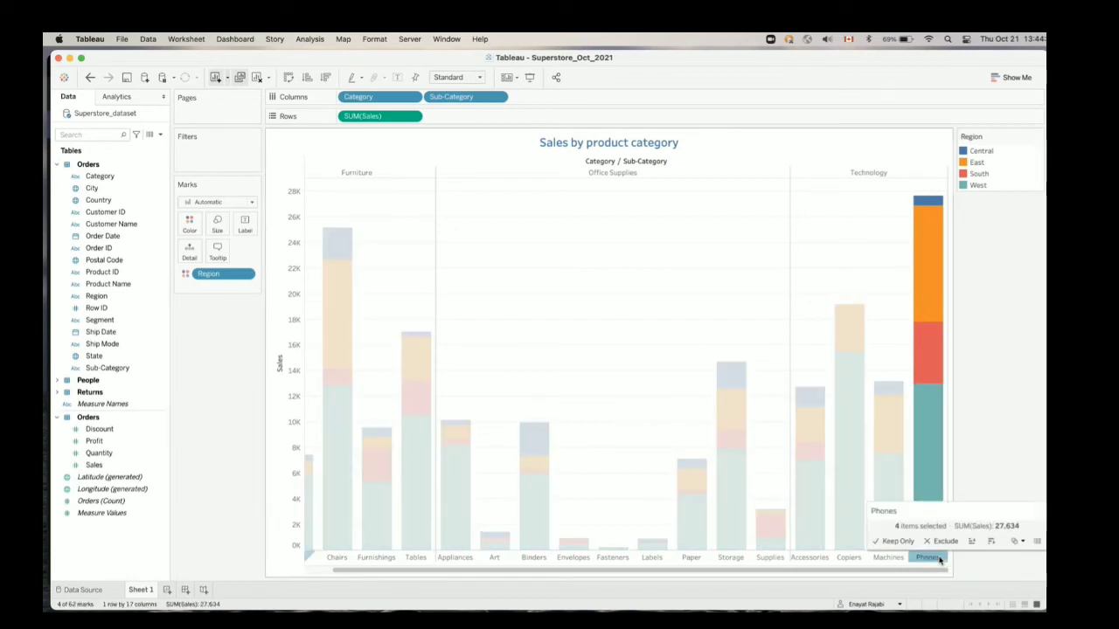
pyautogui.click(841, 282)
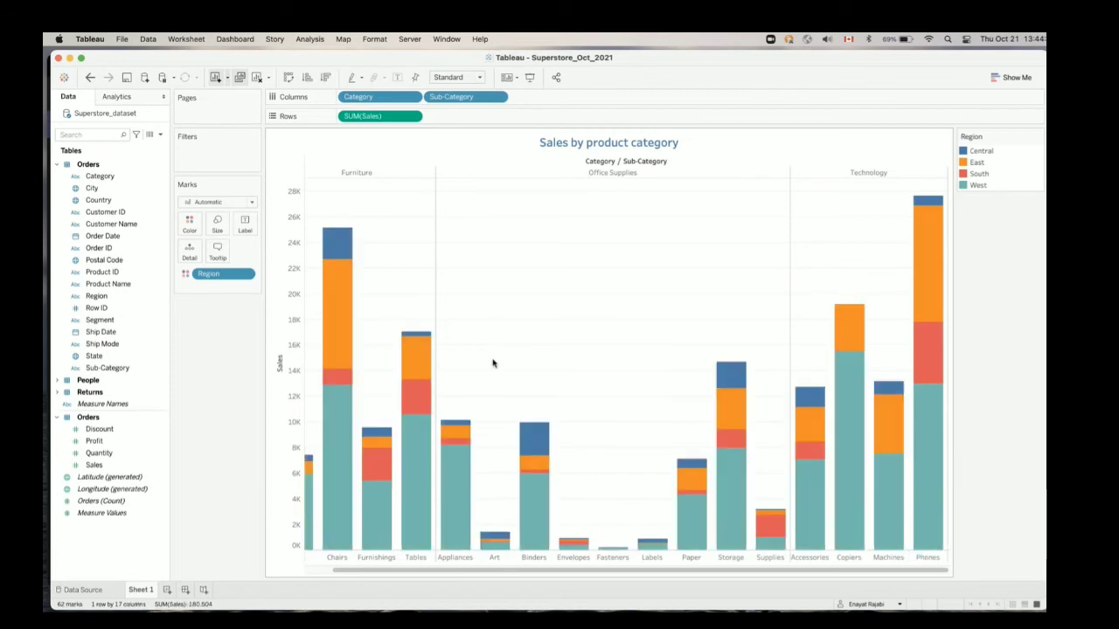
# Enlarge the window and widen the chart area toward the Region legend until all columns through Phones fit
pyautogui.hscroll(-2, 525, 306)
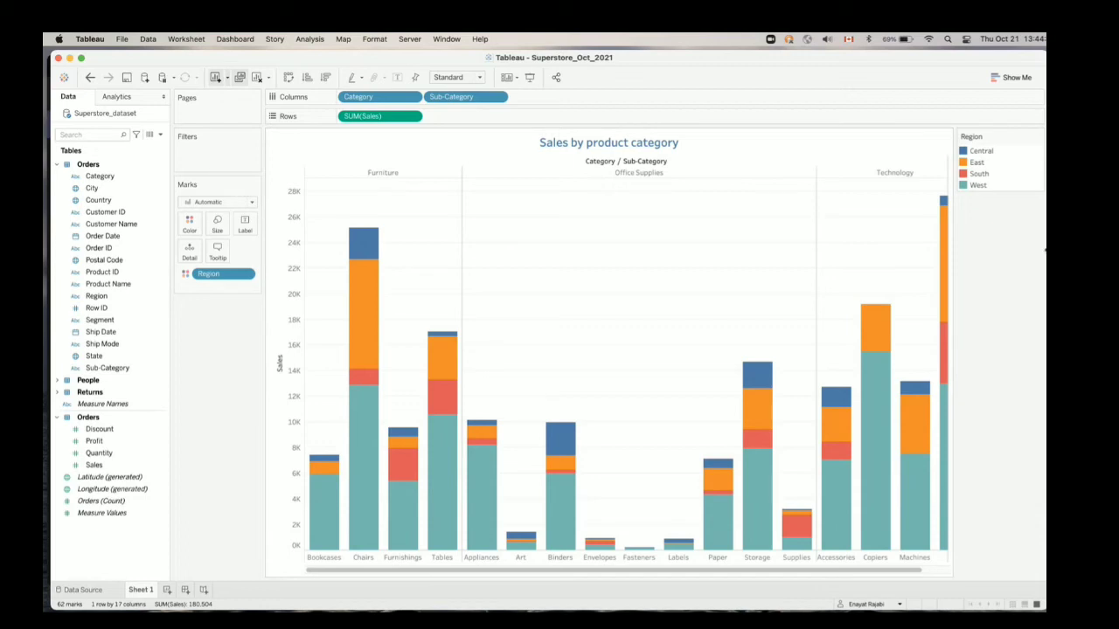
pyautogui.moveTo(1045, 251); pyautogui.dragTo(1063, 250)
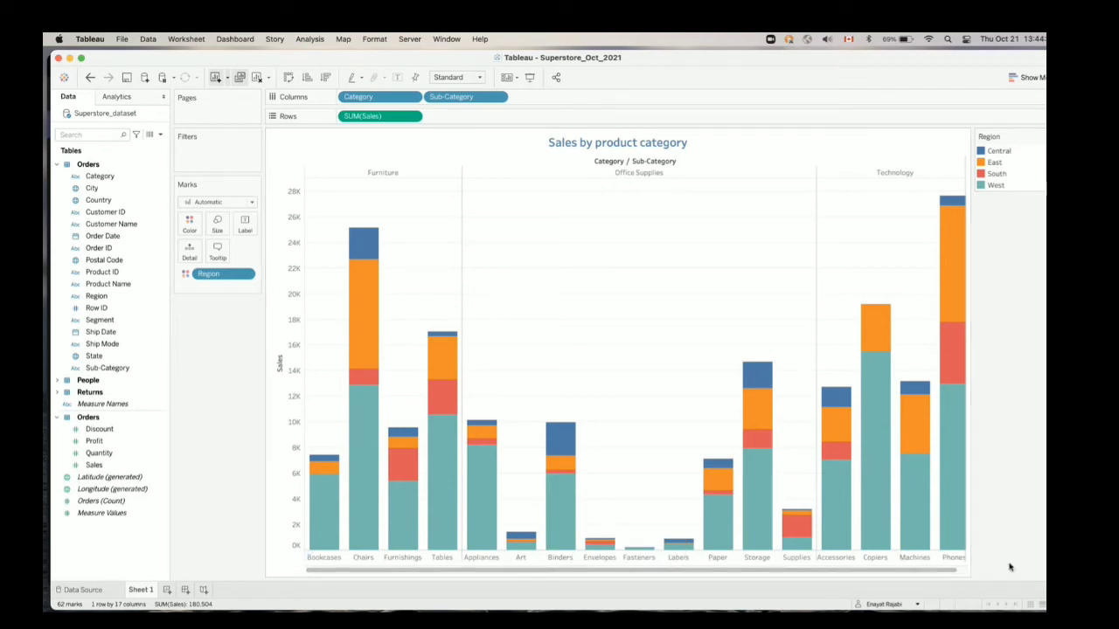
pyautogui.hscroll(2, 961, 570)
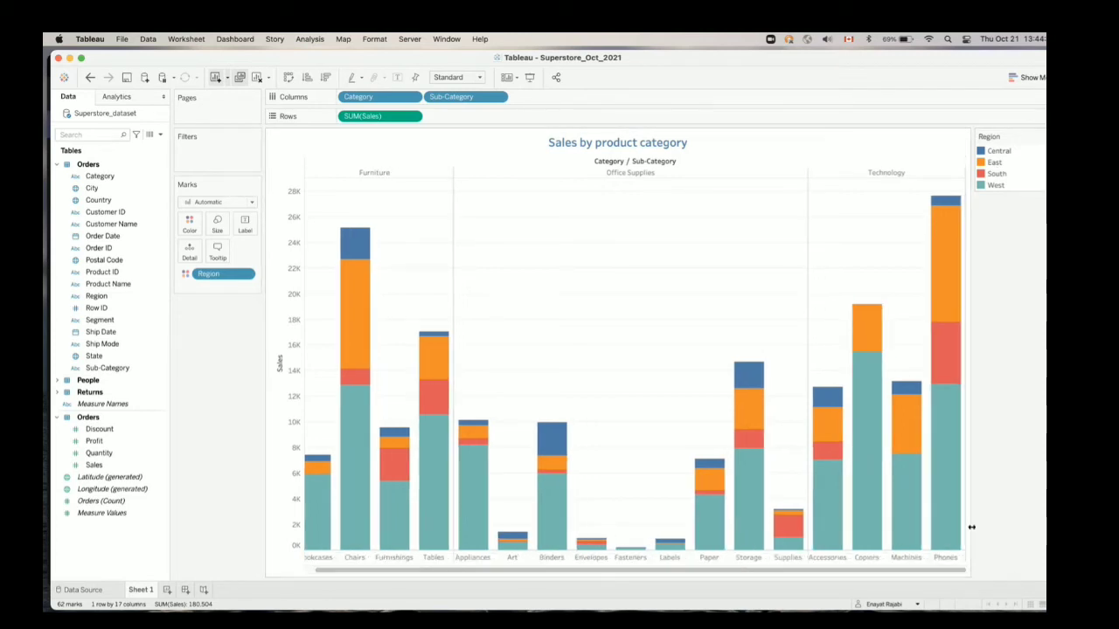
pyautogui.moveTo(971, 527); pyautogui.dragTo(1002, 527)
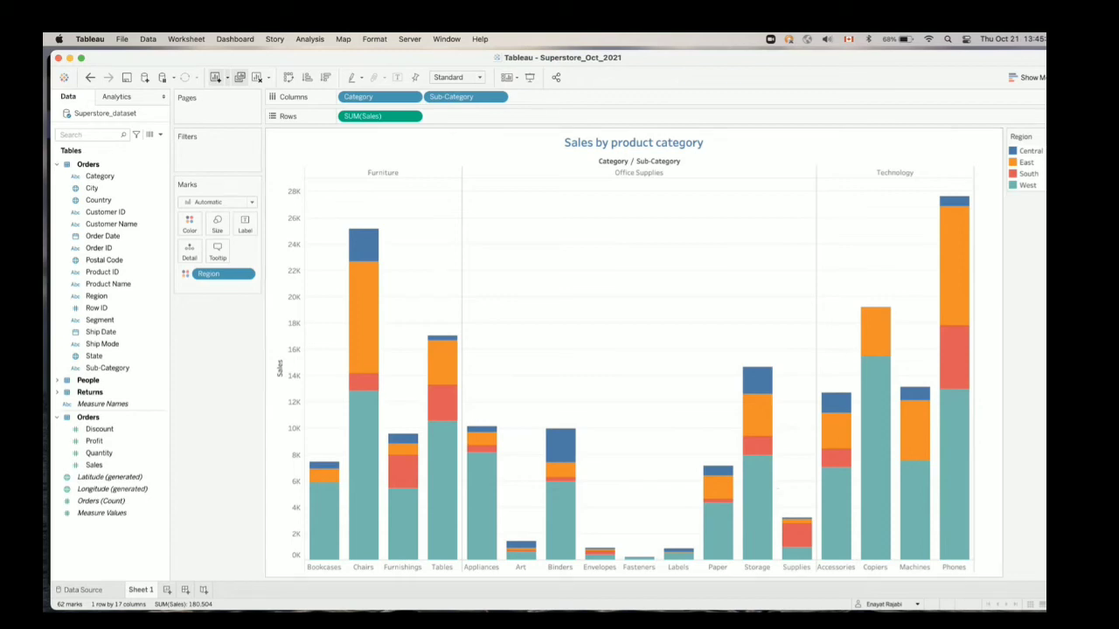
# Edit the Region legend colors and assign Central the lightest shade of the Gray palette
pyautogui.click(1016, 153)
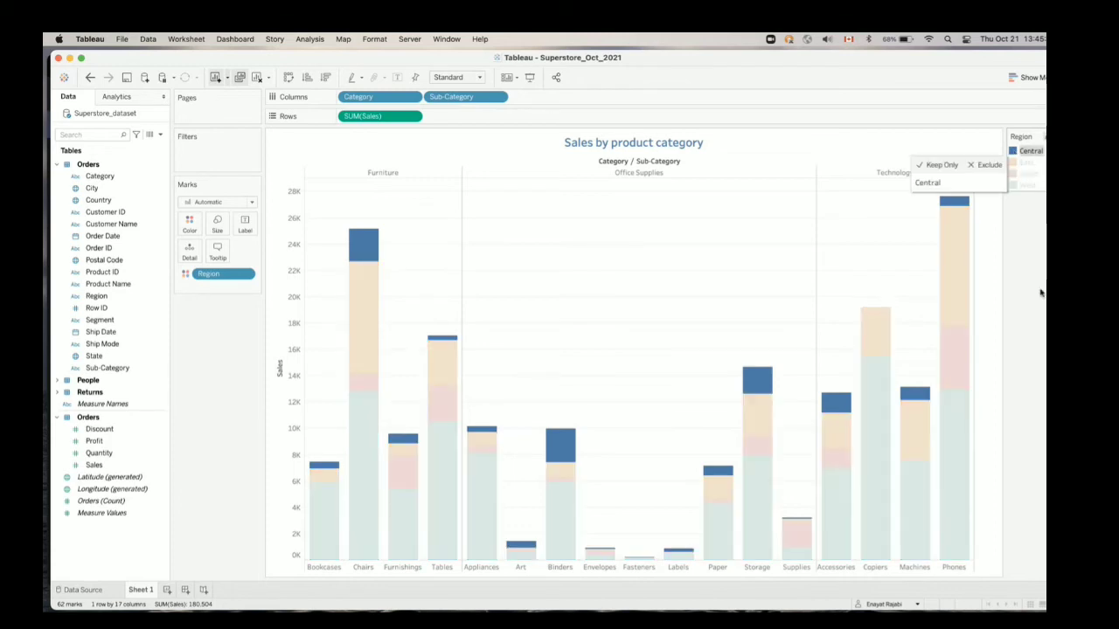
pyautogui.click(1034, 225)
pyautogui.click(1028, 157)
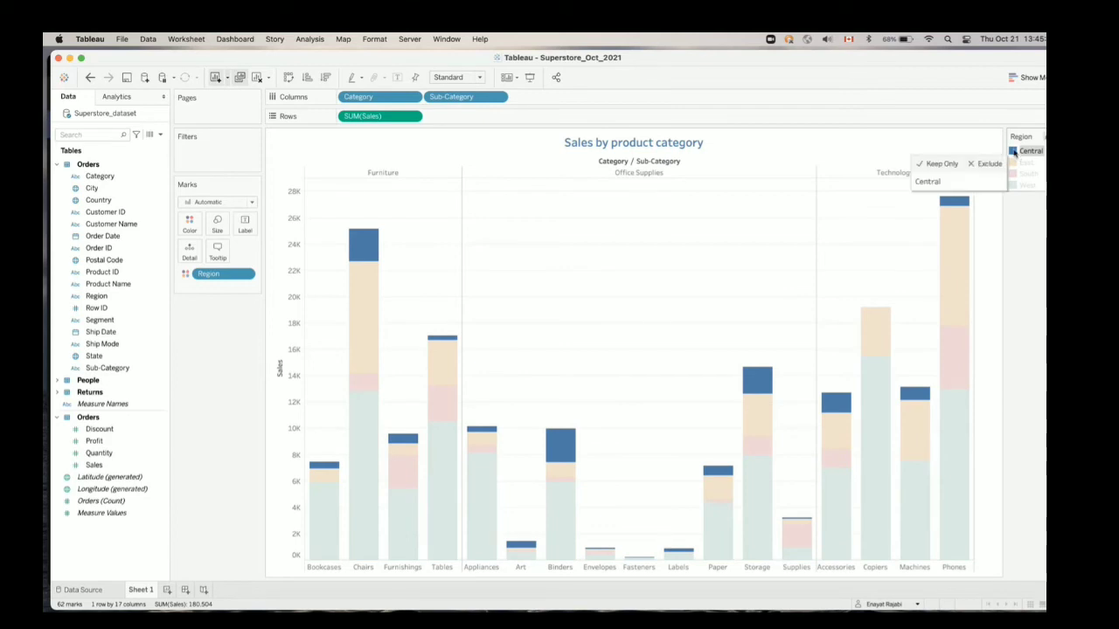
pyautogui.doubleClick(1014, 152)
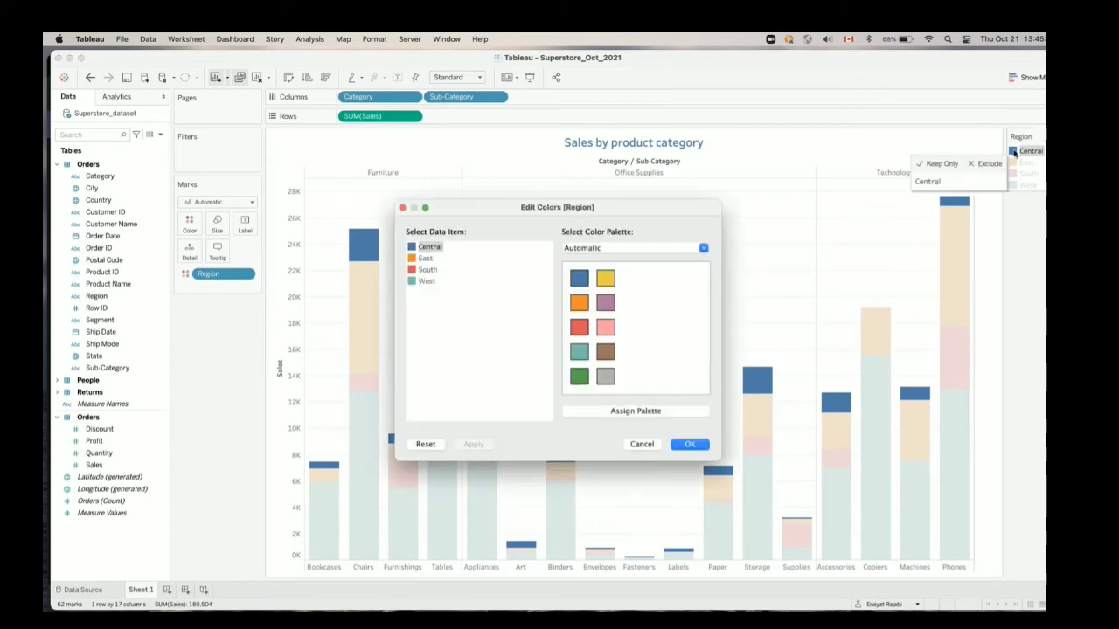
pyautogui.click(516, 313)
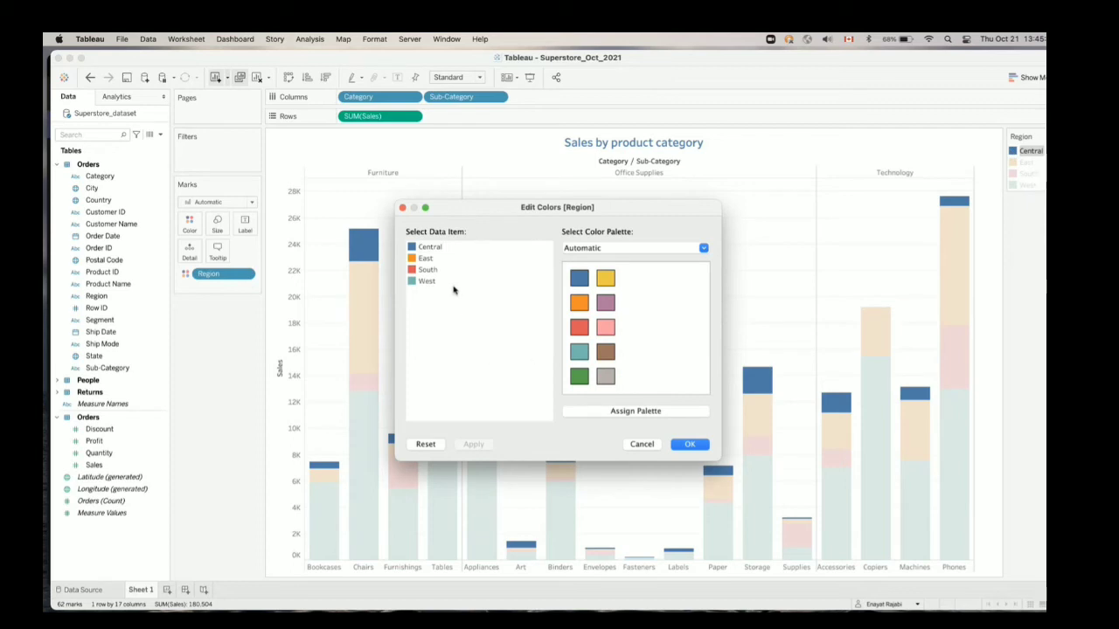
pyautogui.click(441, 249)
pyautogui.click(705, 249)
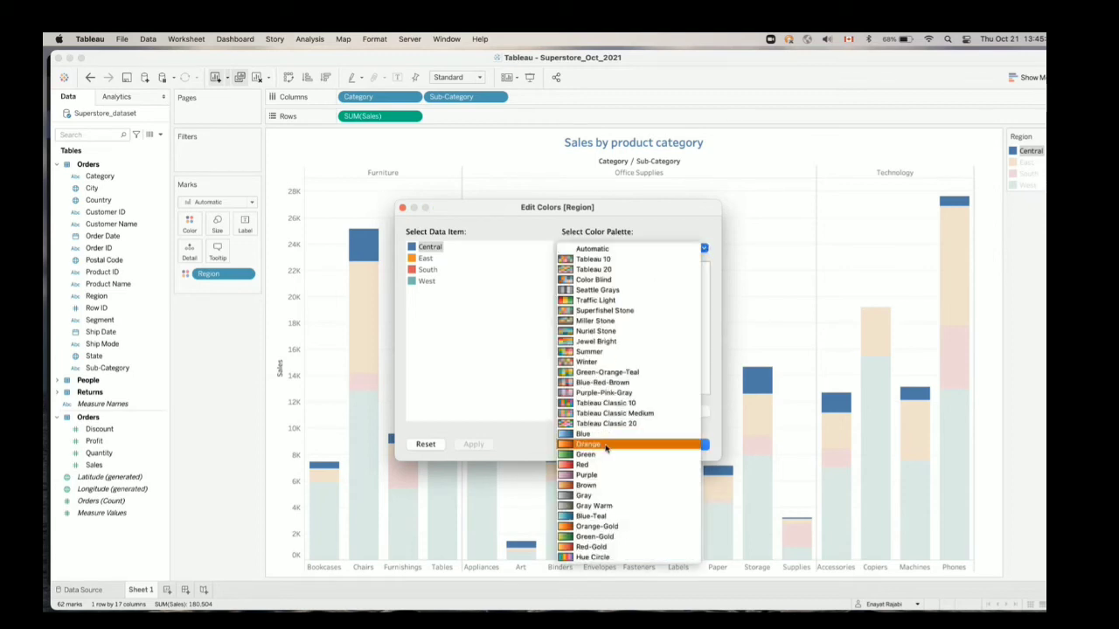
pyautogui.click(605, 495)
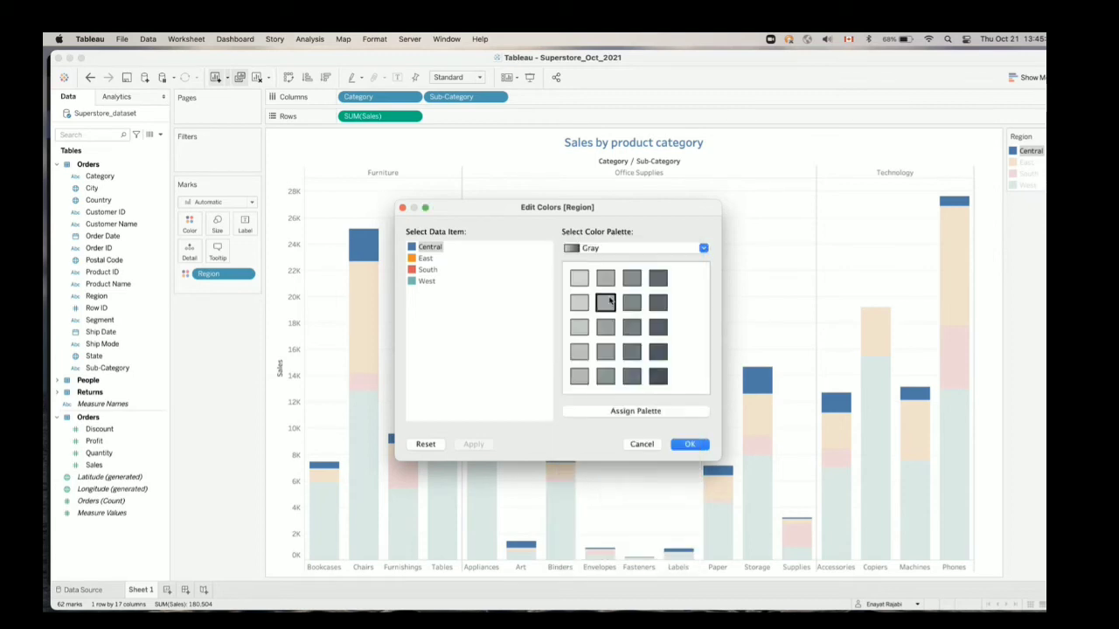
pyautogui.click(579, 278)
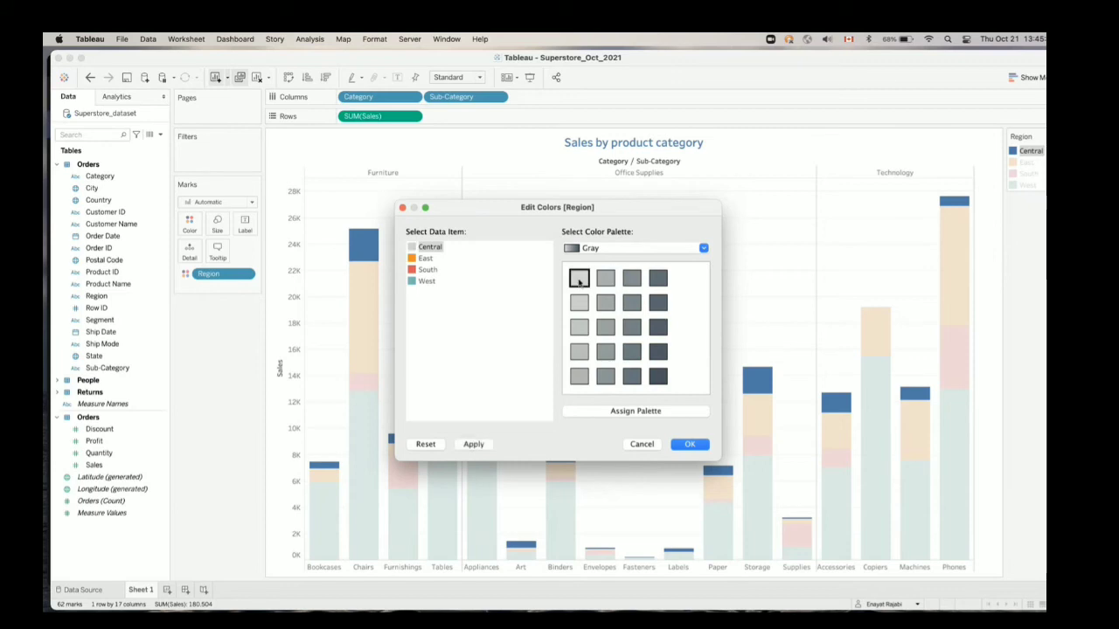
# Assign East a medium-light gray and South a darker gray from the Gray palette
pyautogui.click(426, 259)
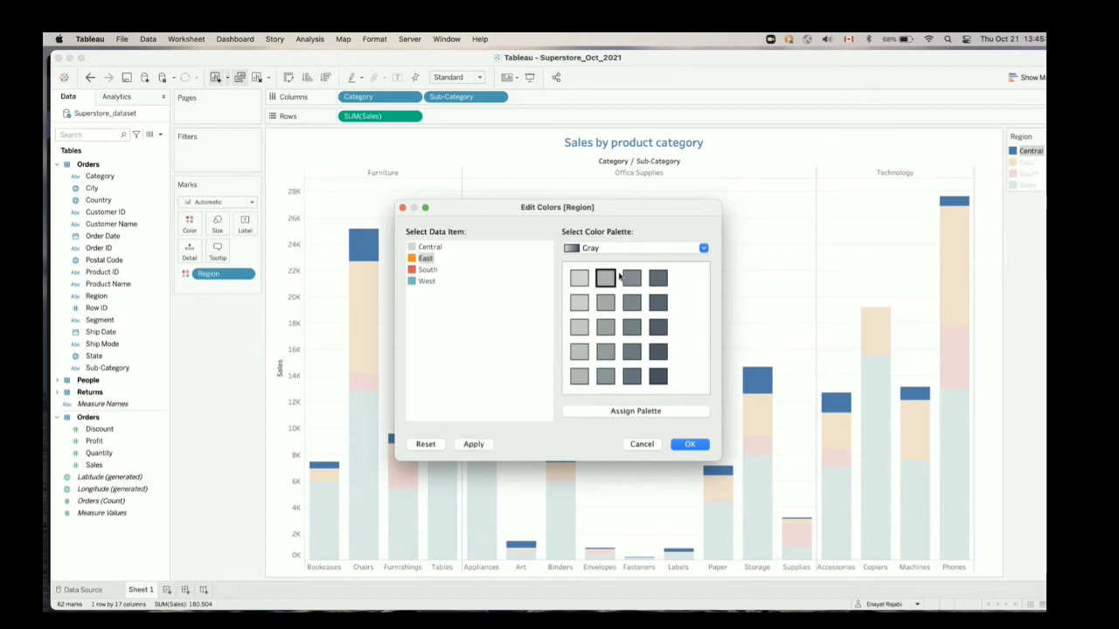
pyautogui.click(606, 279)
pyautogui.click(427, 270)
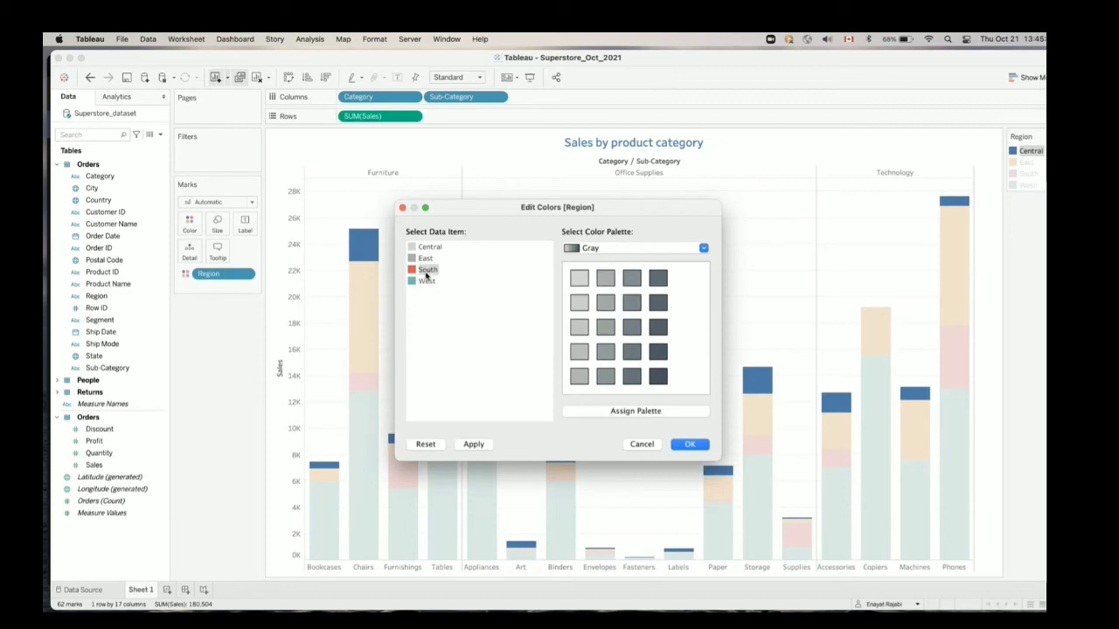
pyautogui.click(632, 328)
# Assign West a medium blue from the Blue palette and apply the new region colors to the chart
pyautogui.click(426, 280)
pyautogui.click(703, 249)
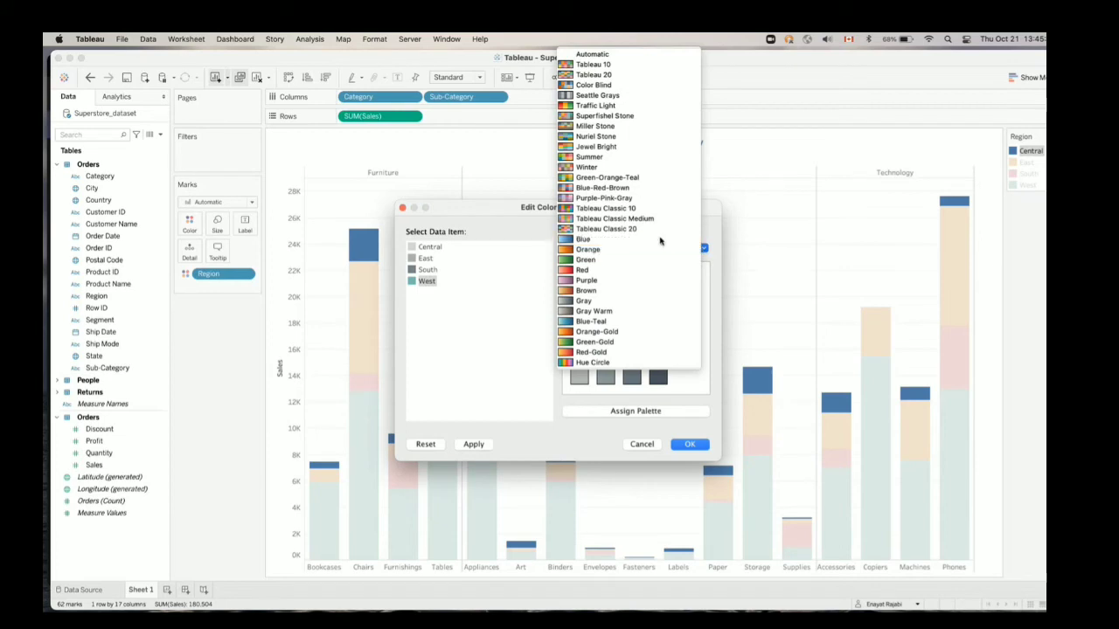
pyautogui.click(660, 239)
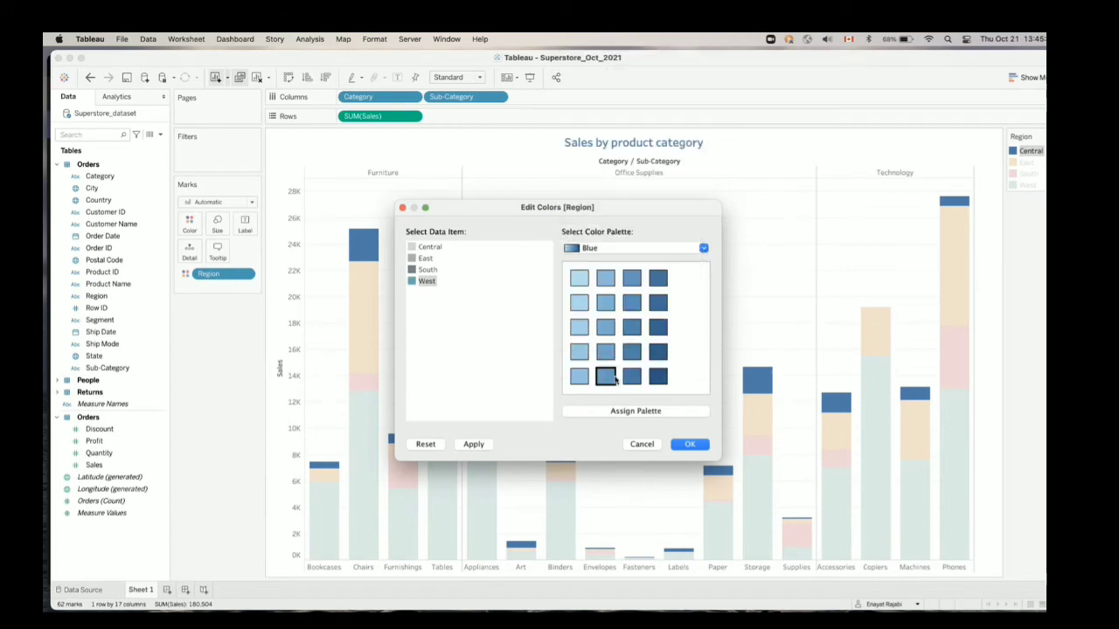
pyautogui.click(690, 446)
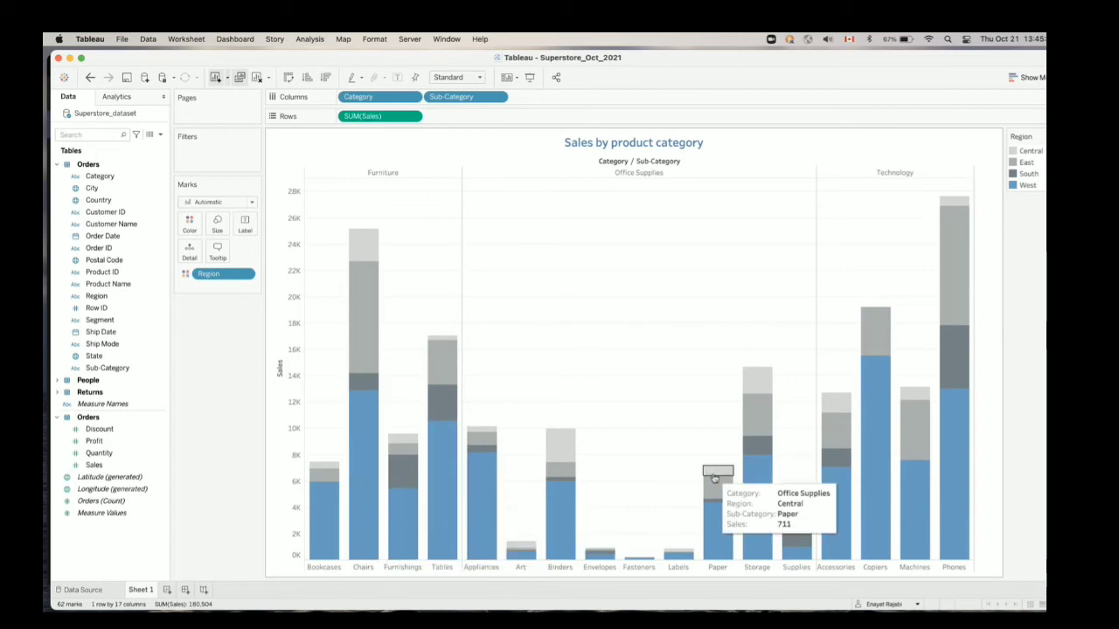
# Recolor the West region with the dark blue of the Automatic palette
pyautogui.click(1018, 187)
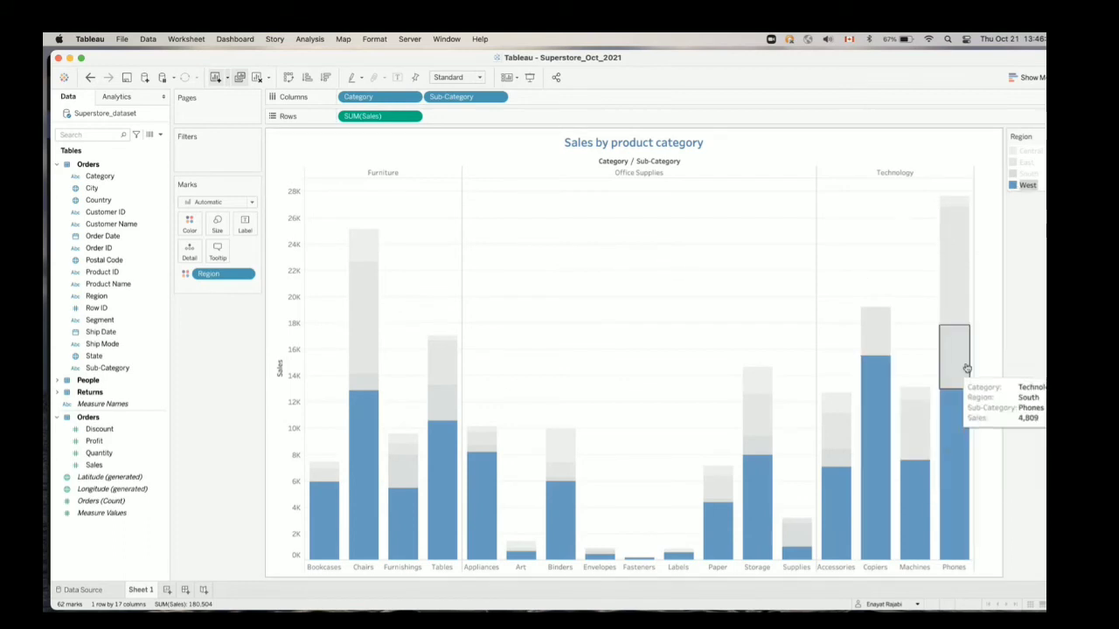
pyautogui.doubleClick(1019, 186)
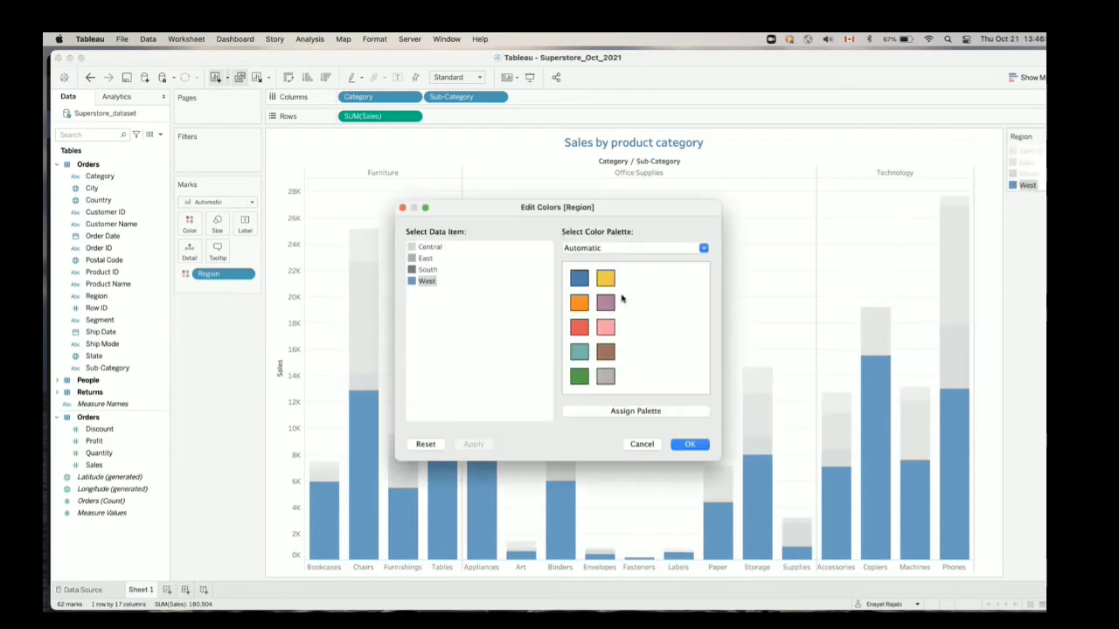
pyautogui.click(579, 278)
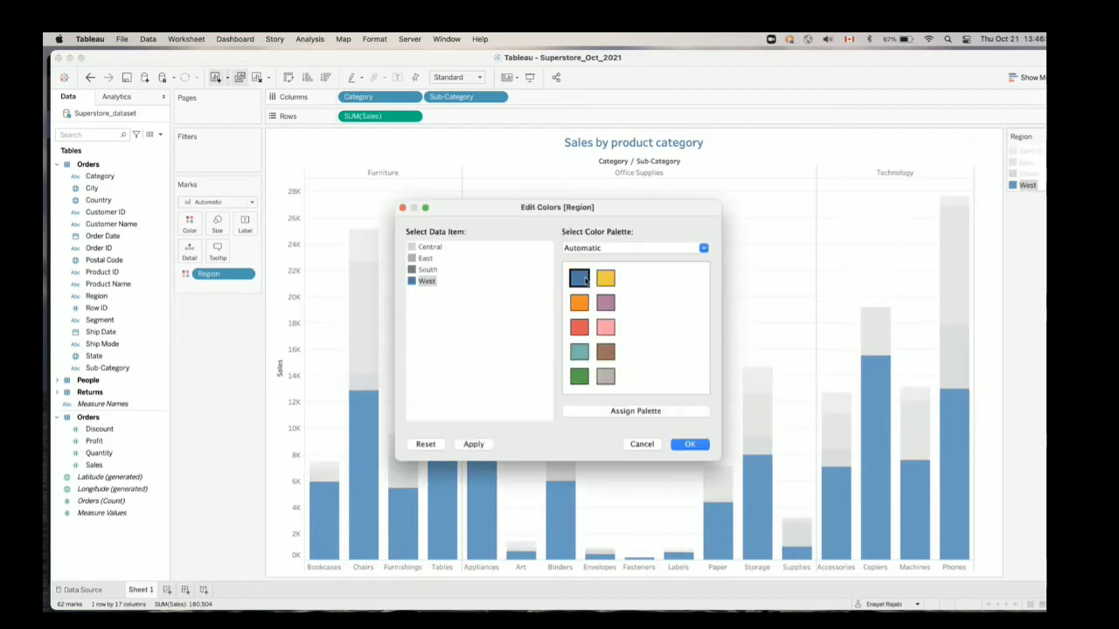
pyautogui.click(690, 444)
pyautogui.click(703, 313)
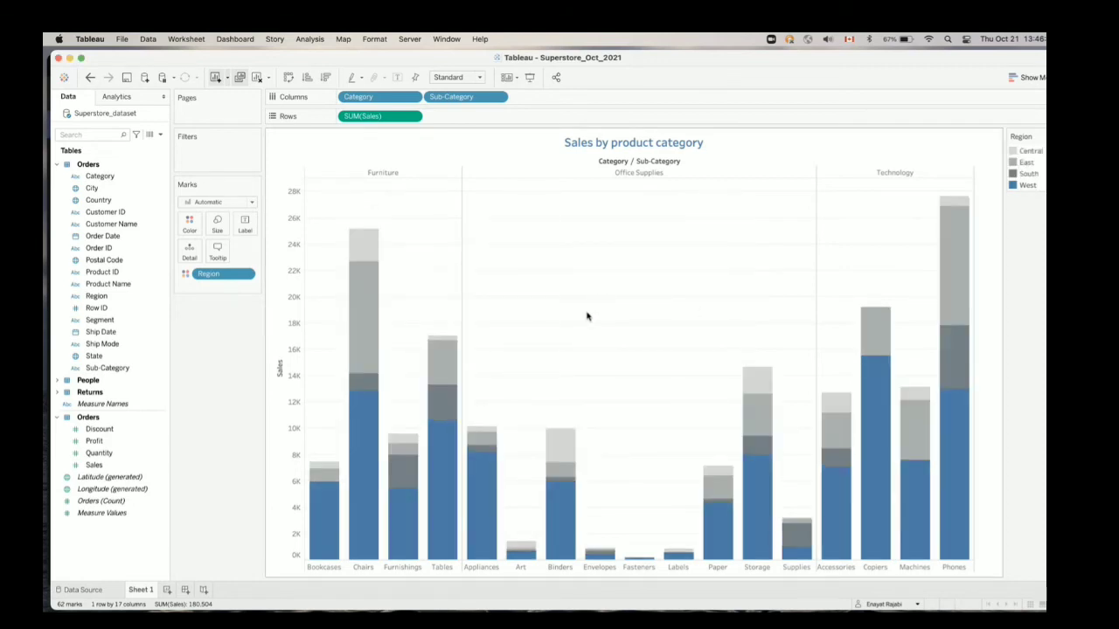
# Recolor the South region with a lighter gray from the Gray palette
pyautogui.click(1019, 177)
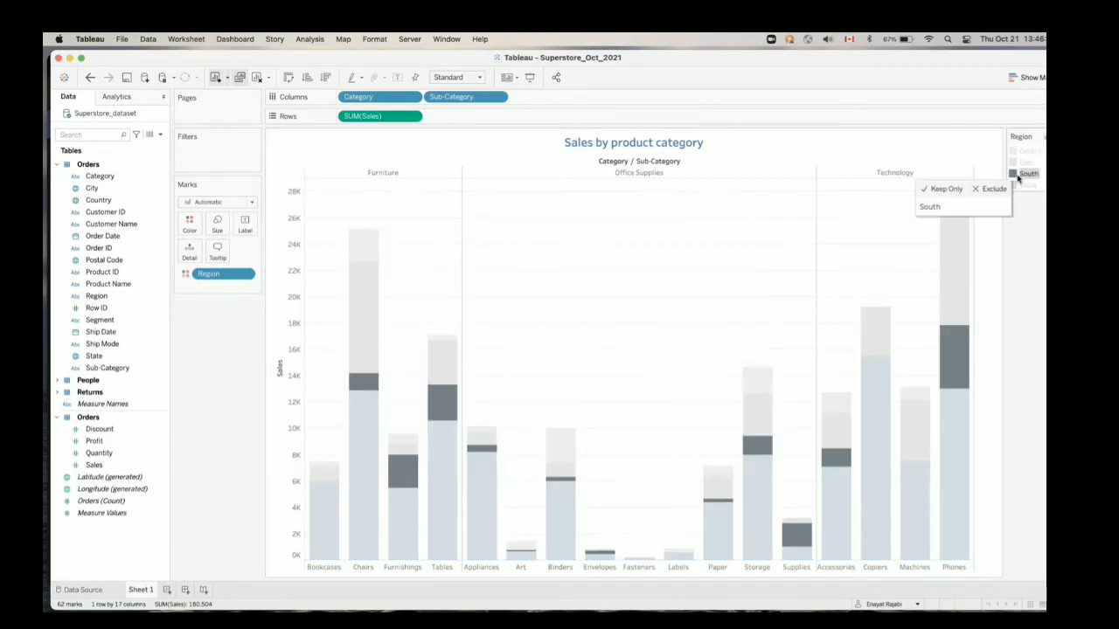
pyautogui.doubleClick(1016, 176)
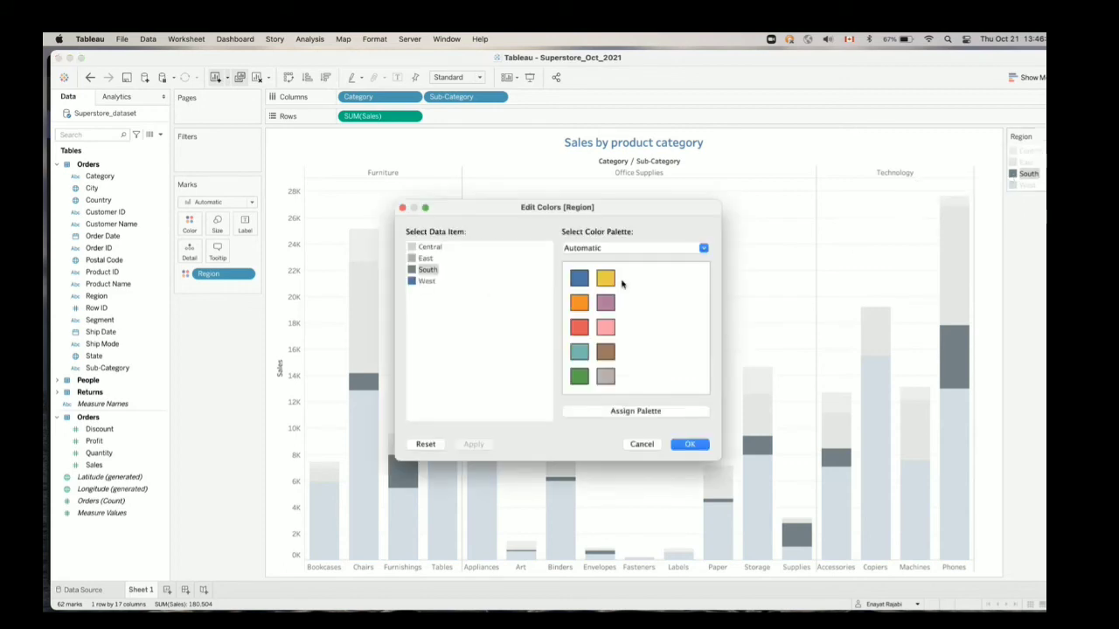
pyautogui.click(640, 250)
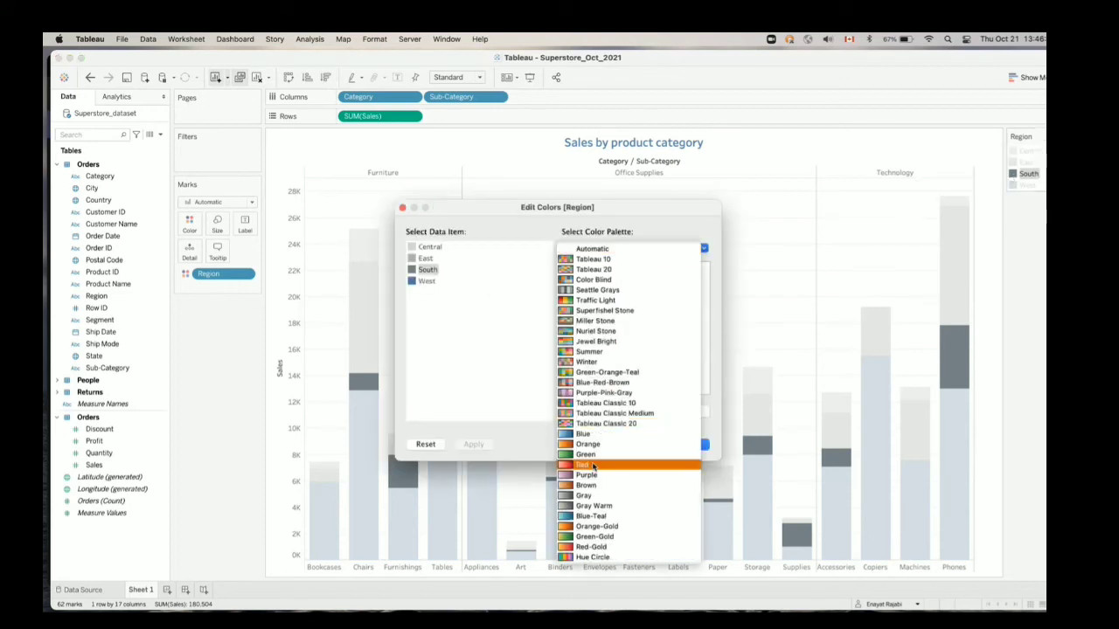
pyautogui.click(587, 496)
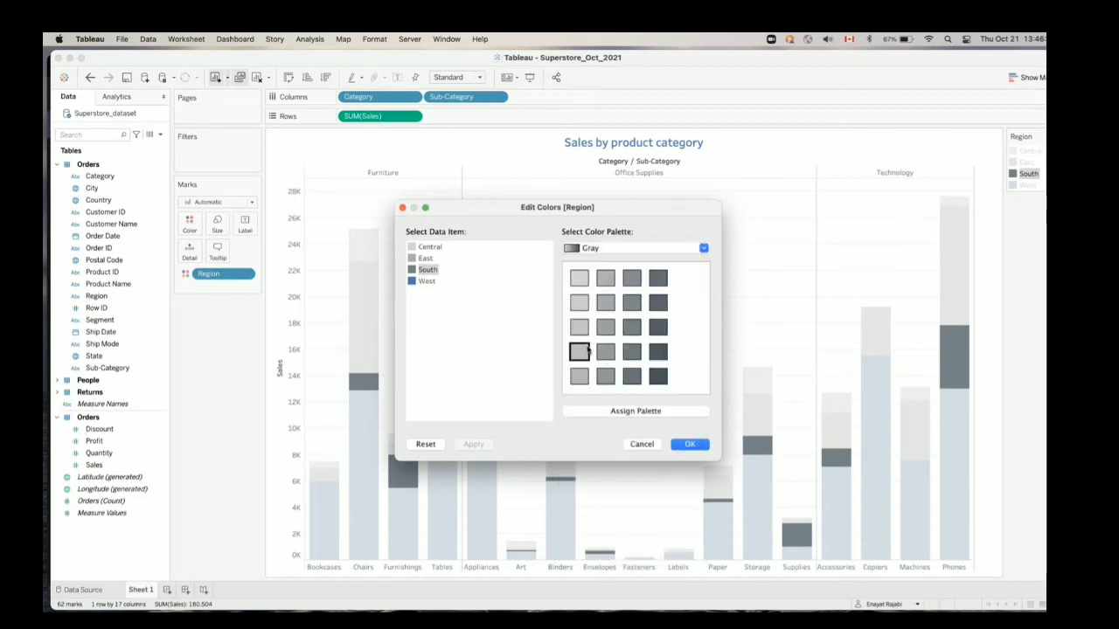
pyautogui.click(605, 302)
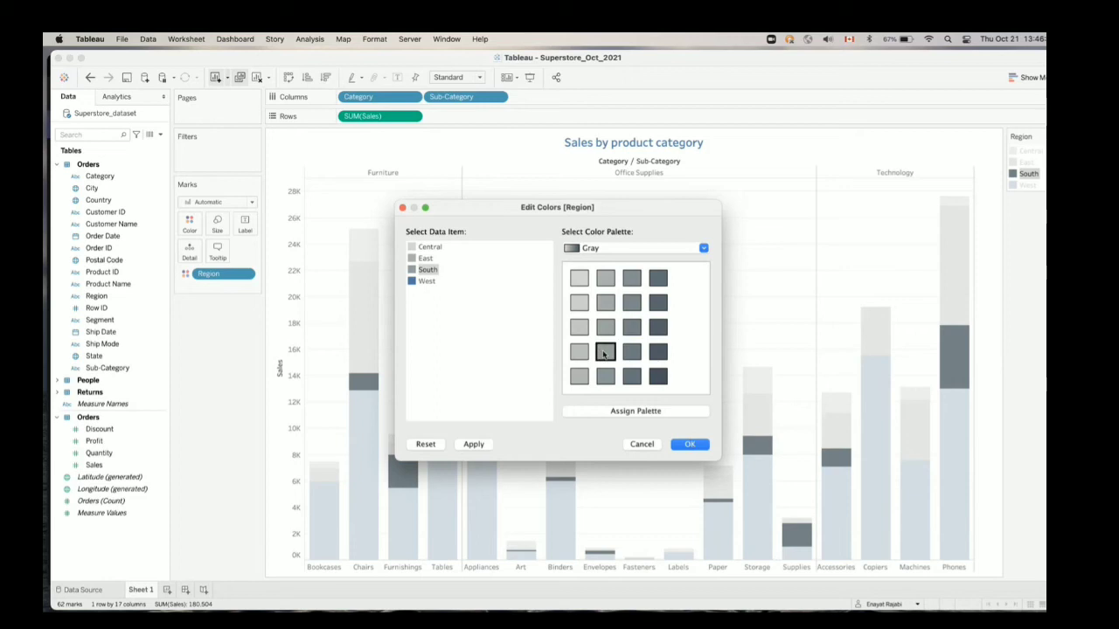
pyautogui.click(687, 444)
pyautogui.click(675, 340)
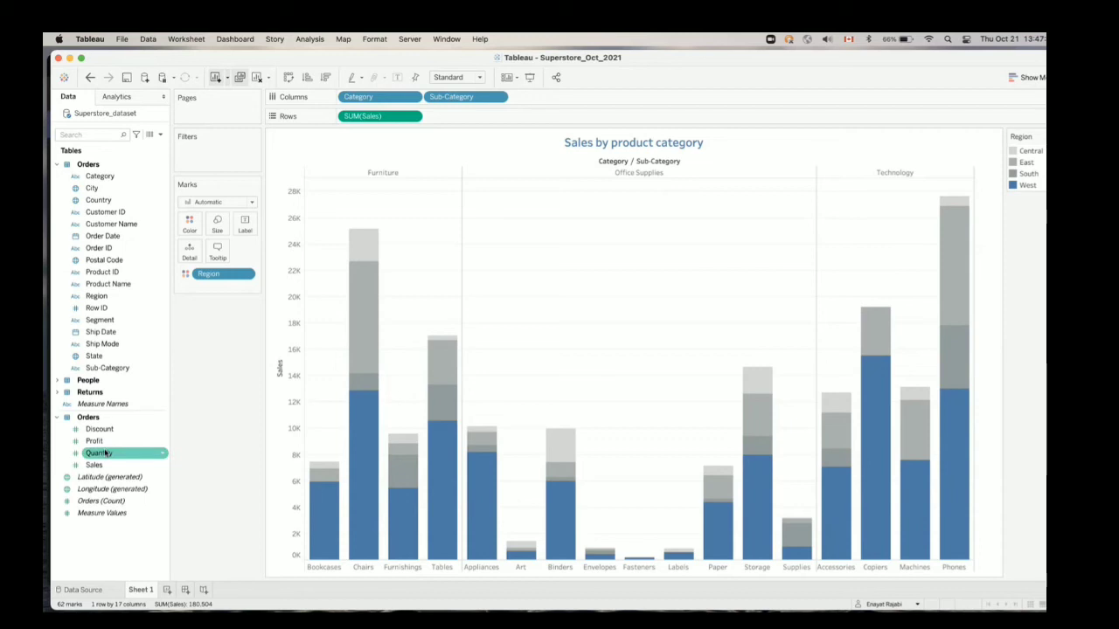
# Add Quantity to the bars' tooltip and check it on the West segment of Chairs
pyautogui.moveTo(105, 452); pyautogui.dragTo(219, 255)
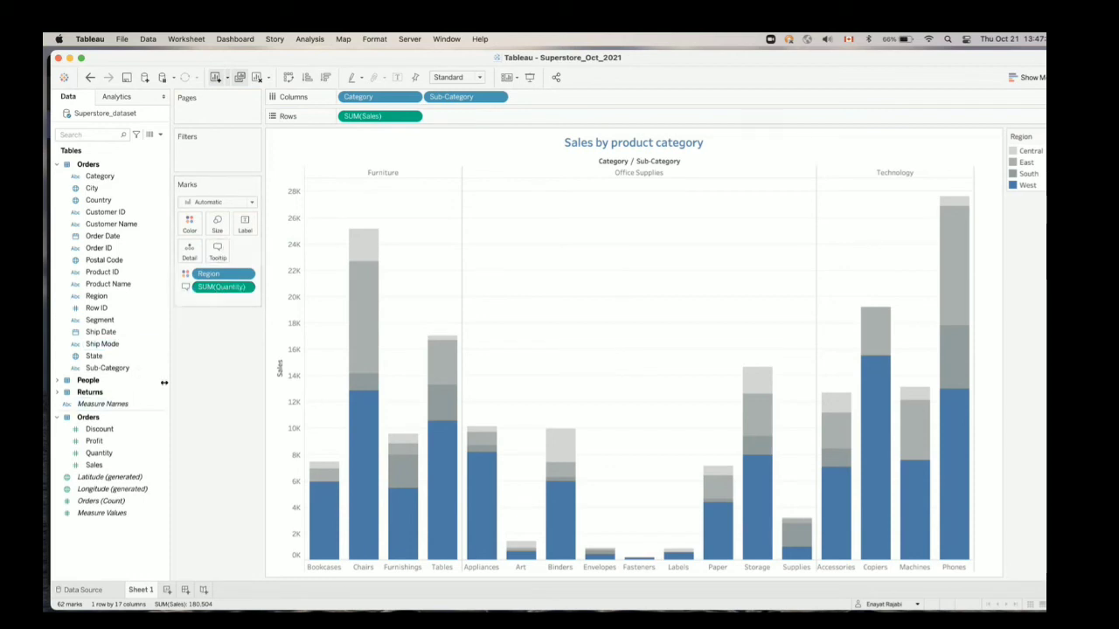
pyautogui.moveTo(371, 432)
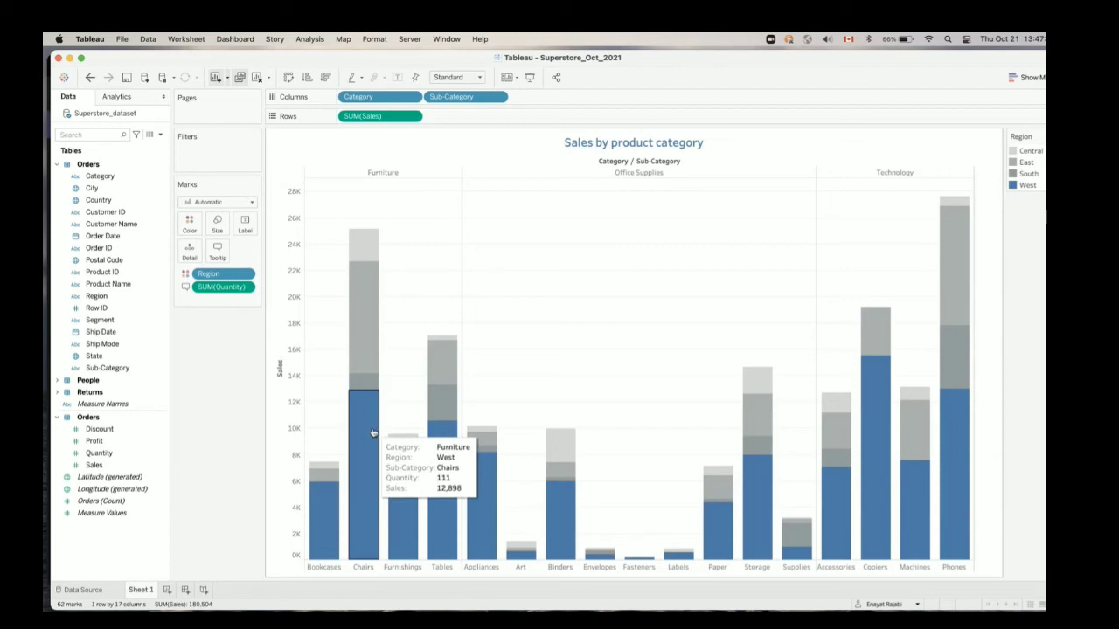
# Label the bar segments of the Sales by product category chart with their Sales values
pyautogui.moveTo(441, 494)
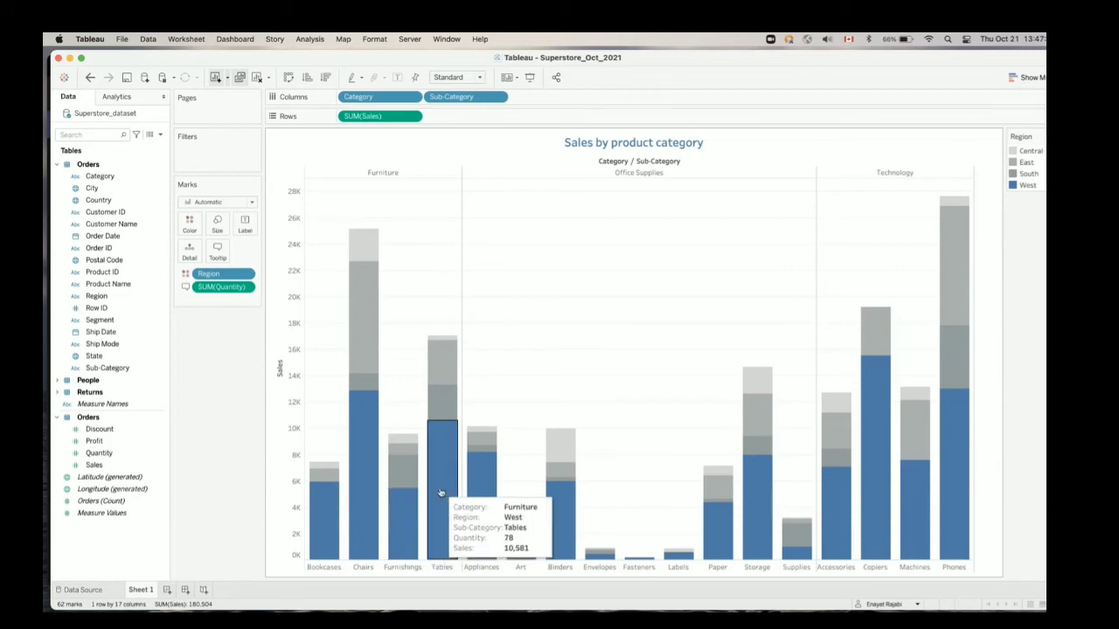
pyautogui.moveTo(596, 504)
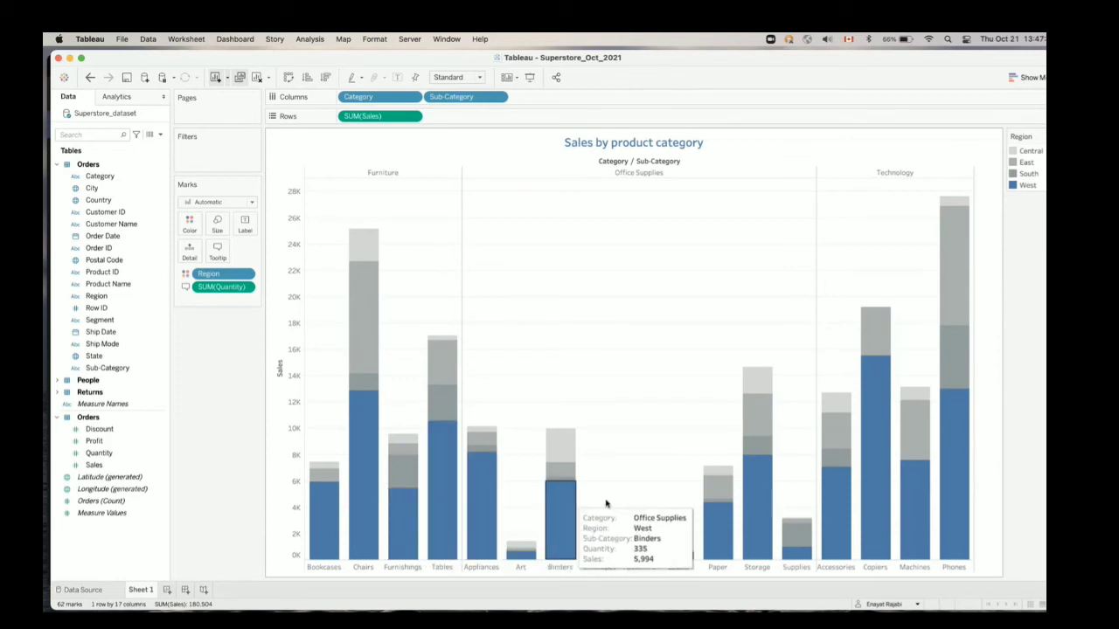
pyautogui.moveTo(866, 501)
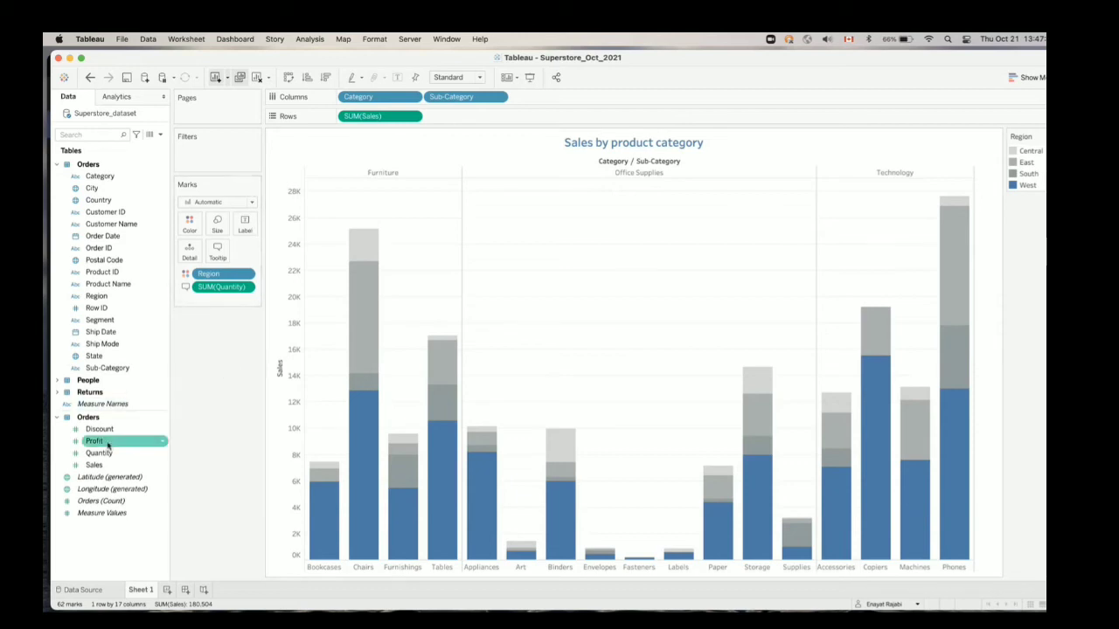
pyautogui.moveTo(94, 465); pyautogui.dragTo(243, 222)
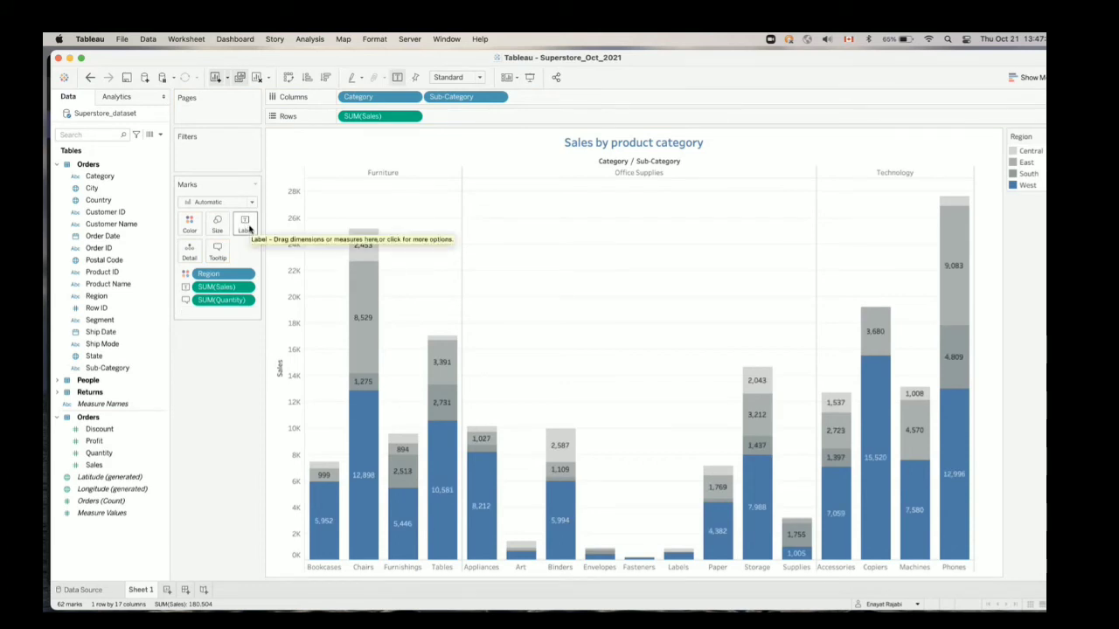
# Restrict the Sales labels to selected marks only
pyautogui.click(246, 225)
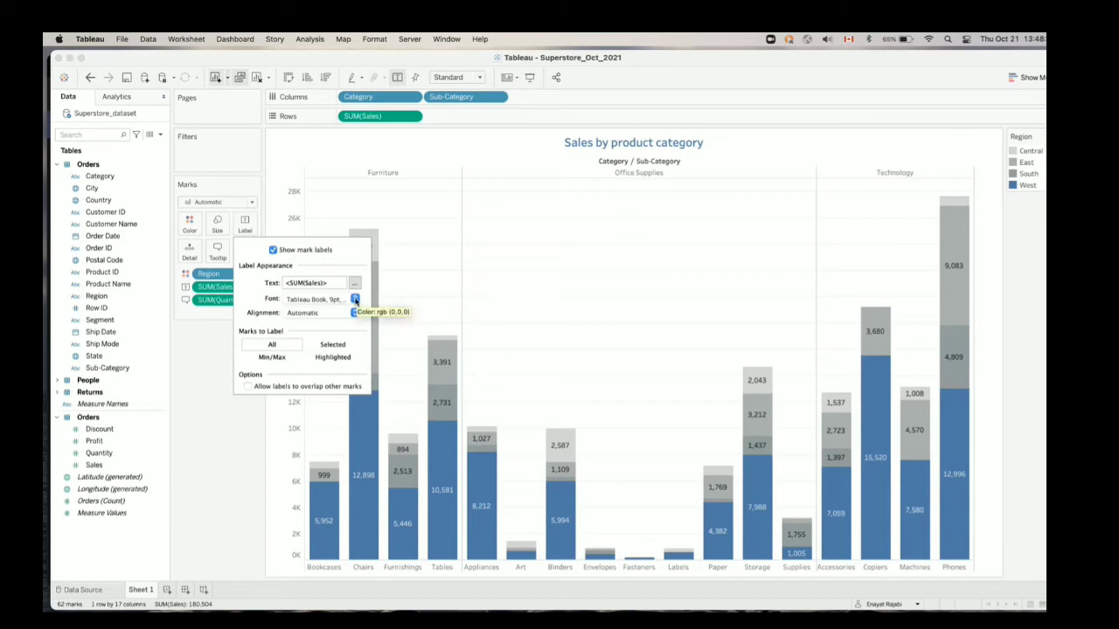
pyautogui.click(332, 347)
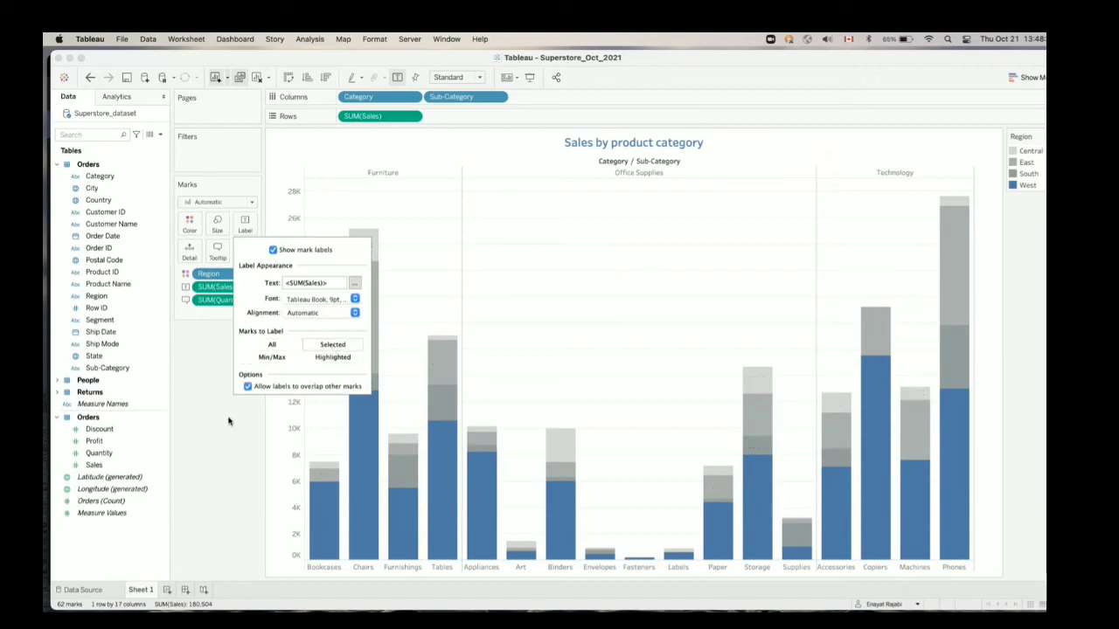
pyautogui.click(221, 453)
# Select the West segments of Bookcases, Chairs and Tables in turn to check their labels, and clear the selection
pyautogui.click(329, 498)
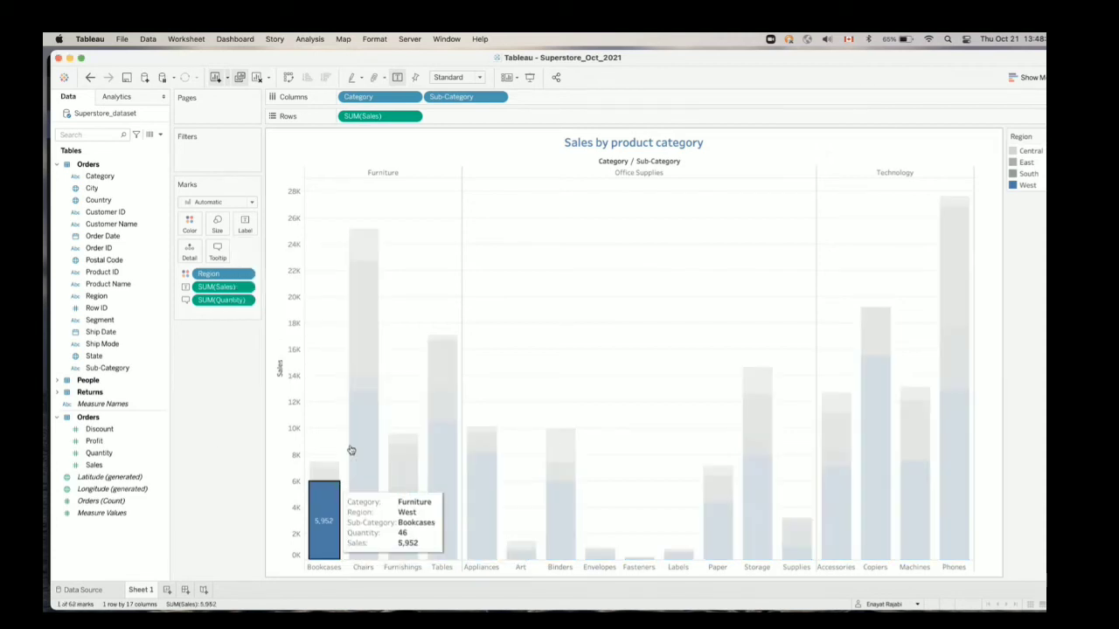
pyautogui.click(551, 284)
pyautogui.click(321, 507)
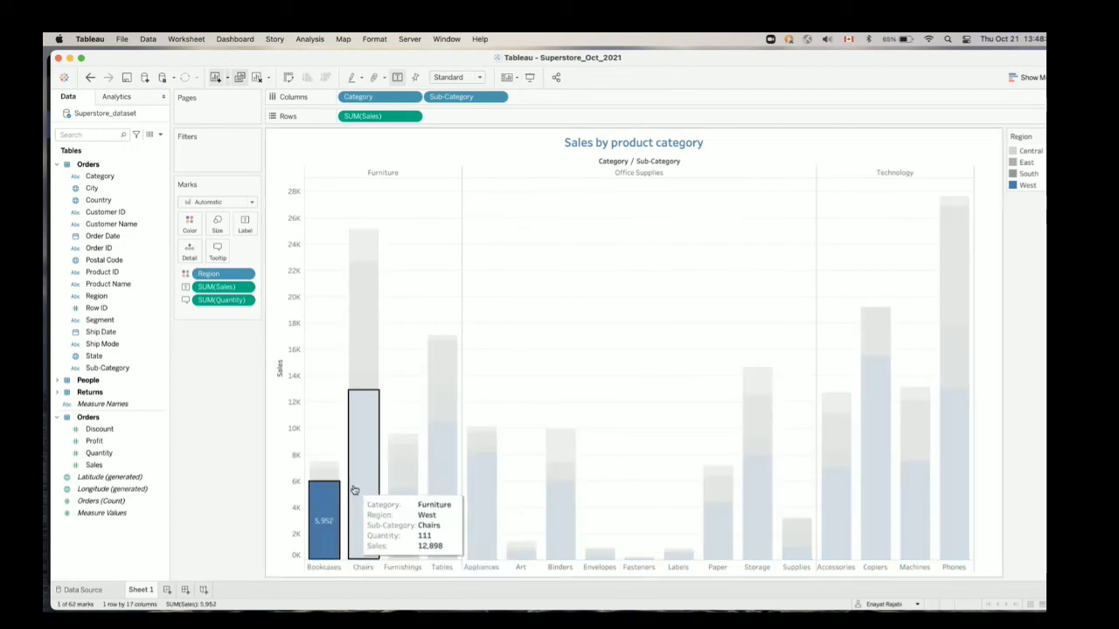
pyautogui.click(354, 491)
pyautogui.click(446, 471)
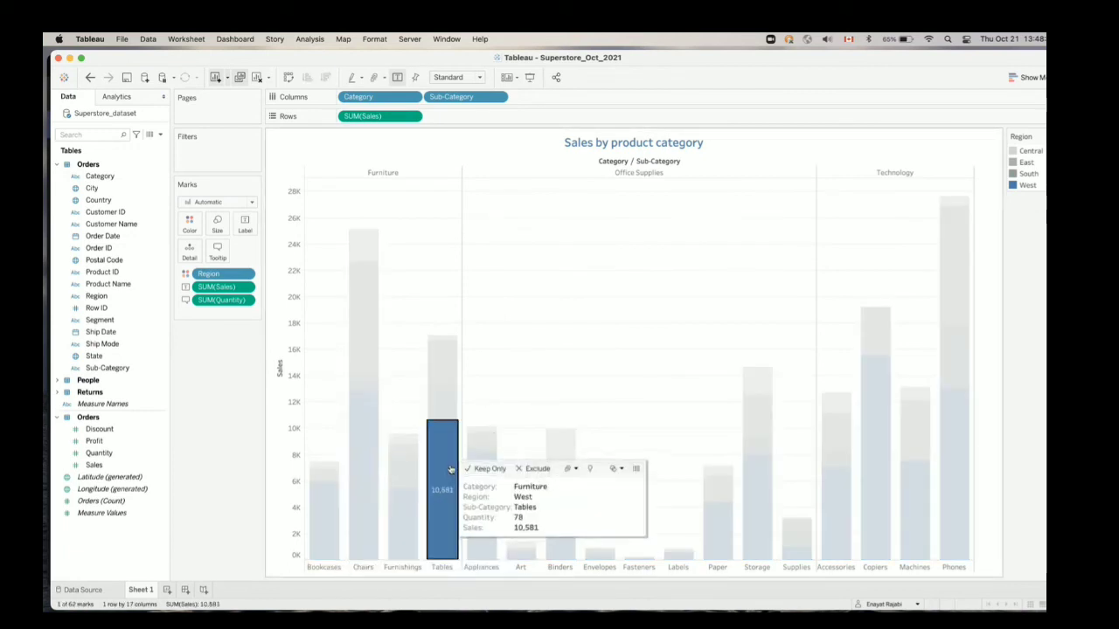
pyautogui.click(542, 392)
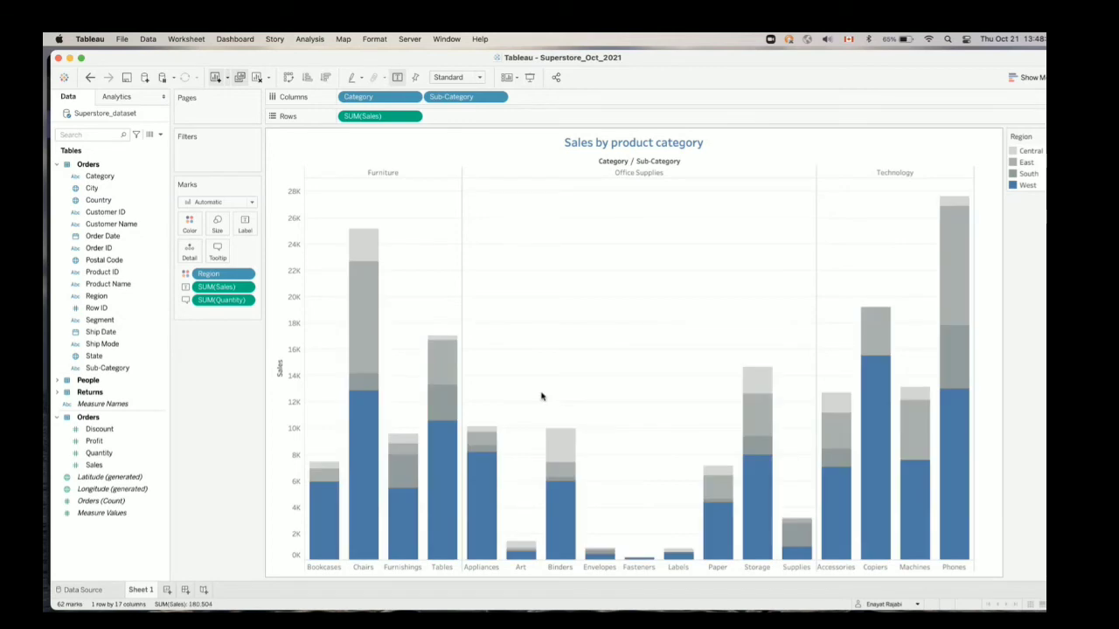
pyautogui.click(329, 512)
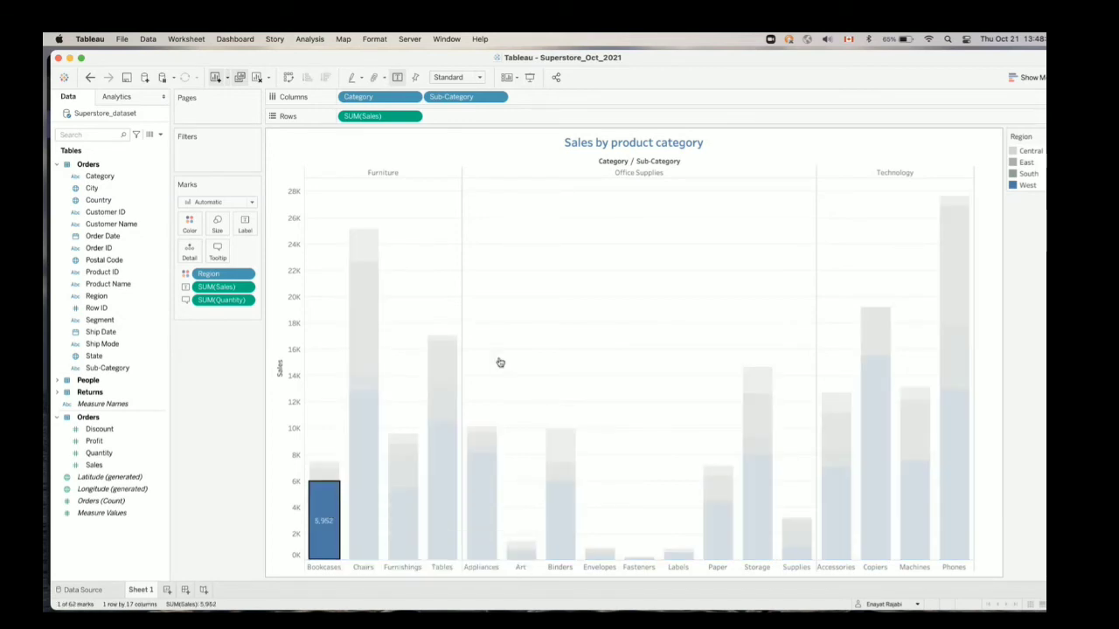
pyautogui.click(617, 315)
# Set the Sales labels to show on all marks again
pyautogui.click(245, 225)
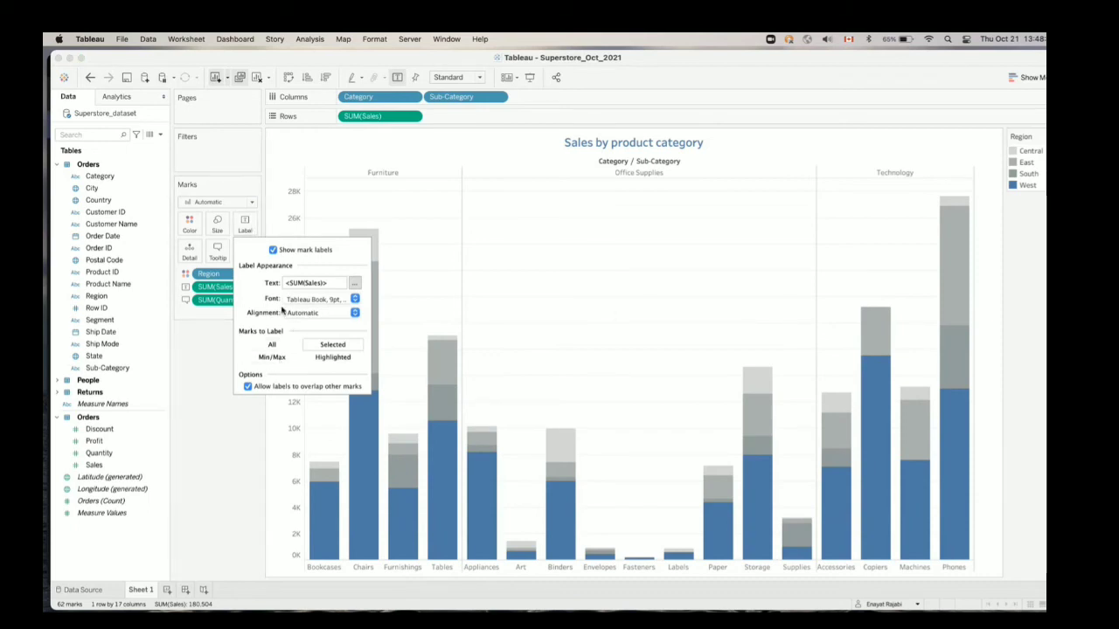
pyautogui.click(278, 349)
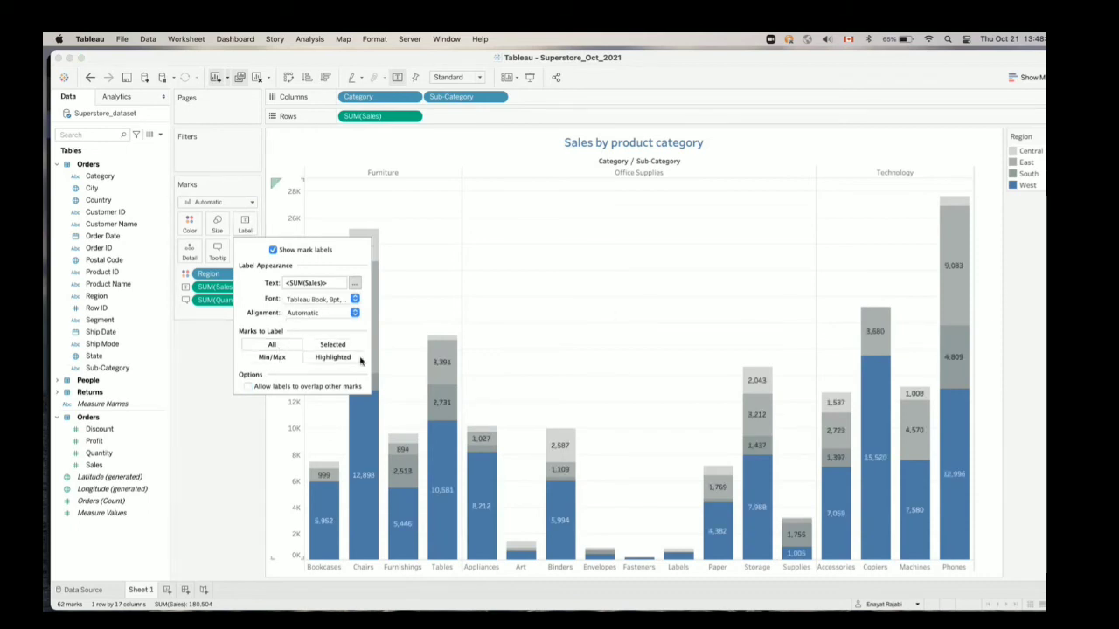
pyautogui.click(437, 269)
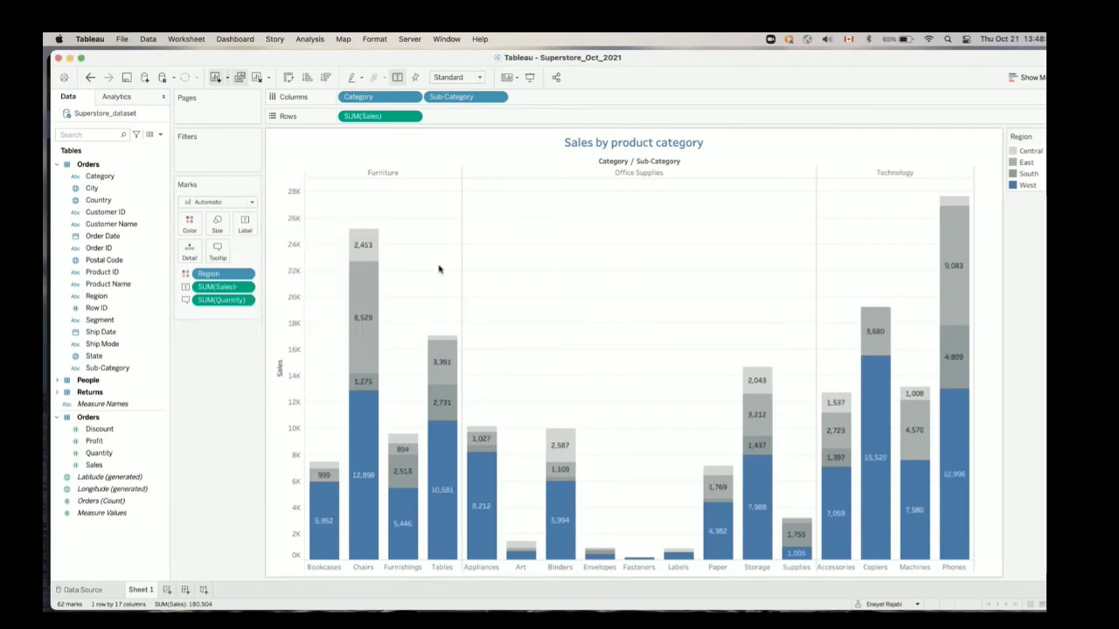
# Limit the Sales labels to the Min/Max marks of the chart
pyautogui.click(247, 225)
pyautogui.click(286, 358)
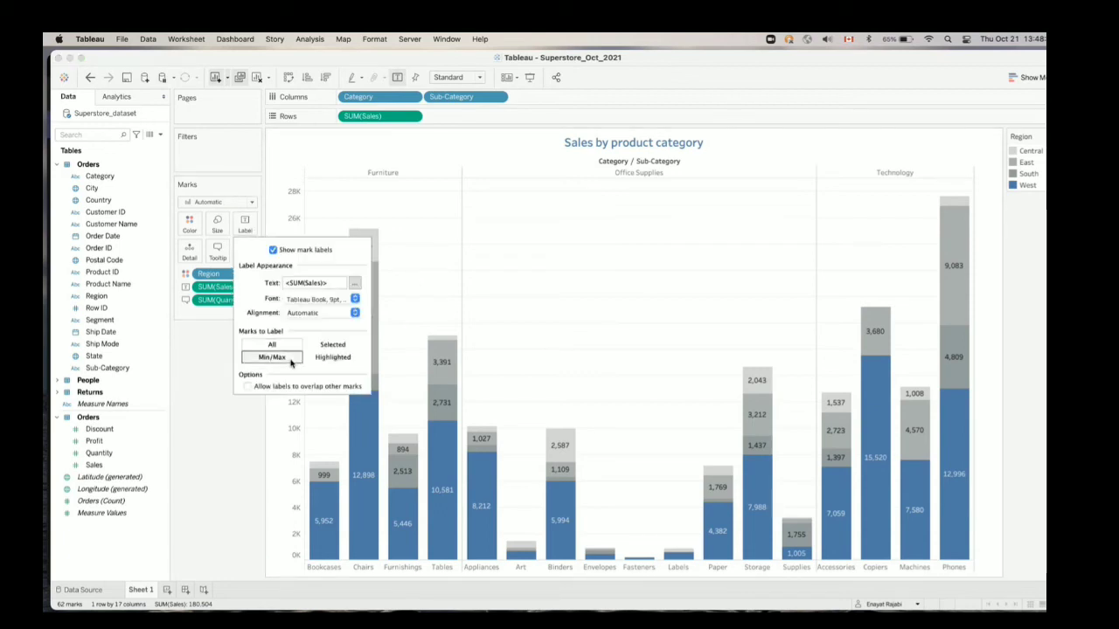
pyautogui.click(452, 218)
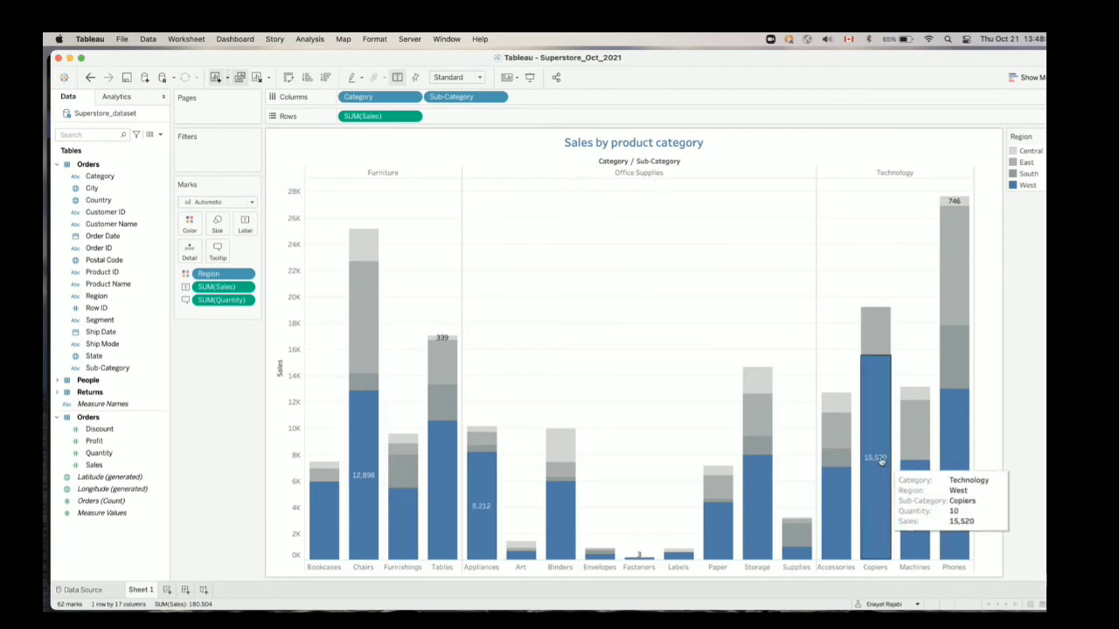
pyautogui.moveTo(407, 442)
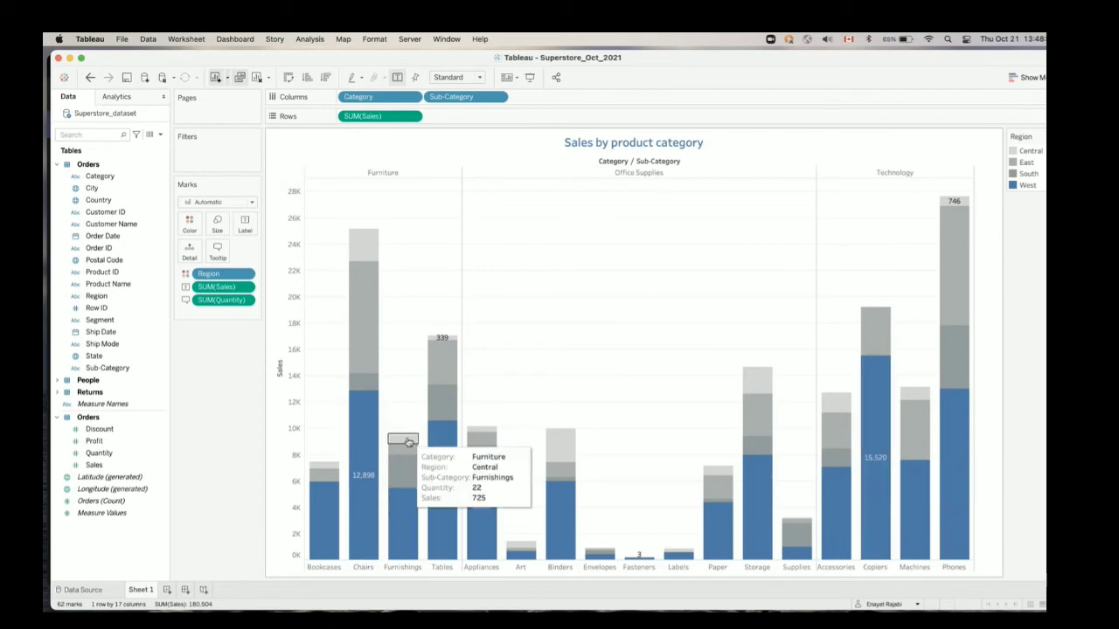
# Rotate the mark labels to read upward, center them horizontally, align them to the middle vertically and turn wrapping on
pyautogui.click(246, 229)
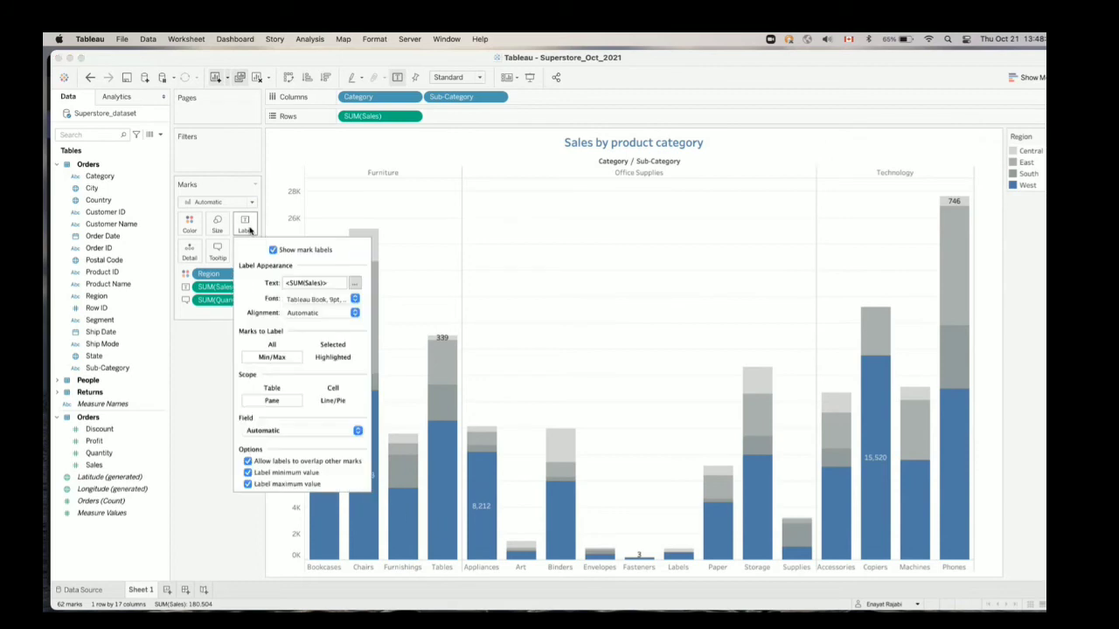
pyautogui.click(346, 313)
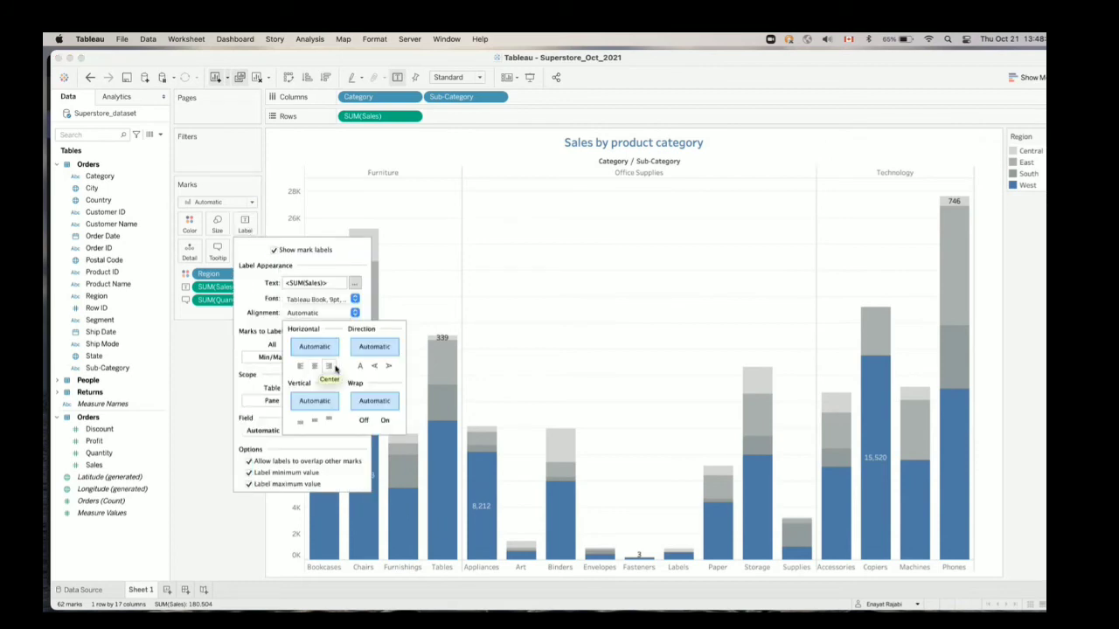
pyautogui.click(374, 366)
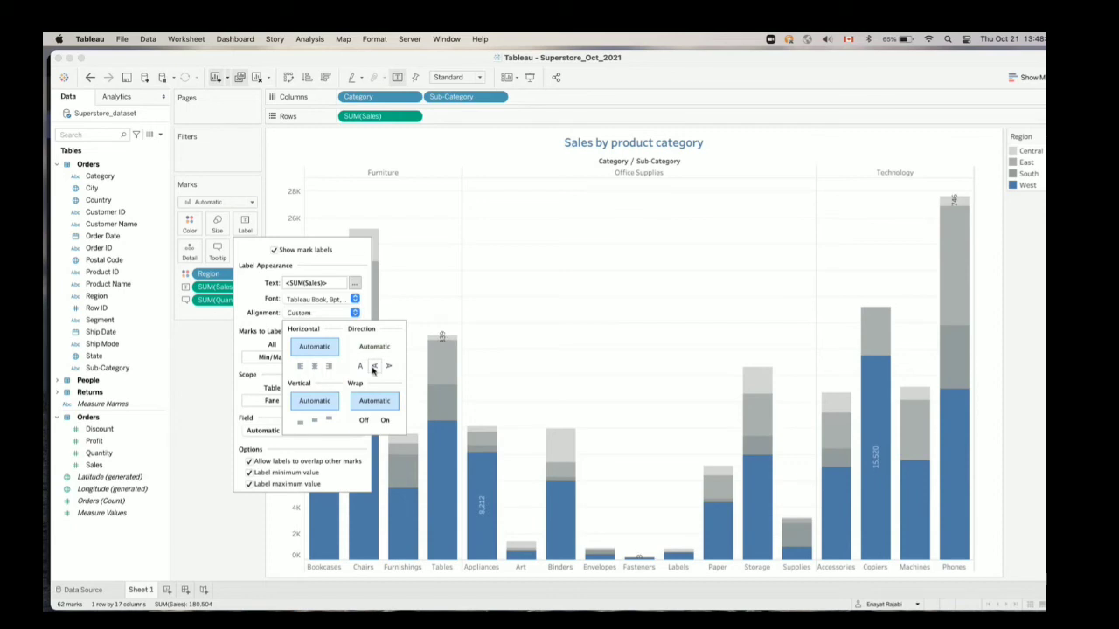
pyautogui.click(317, 422)
pyautogui.click(315, 366)
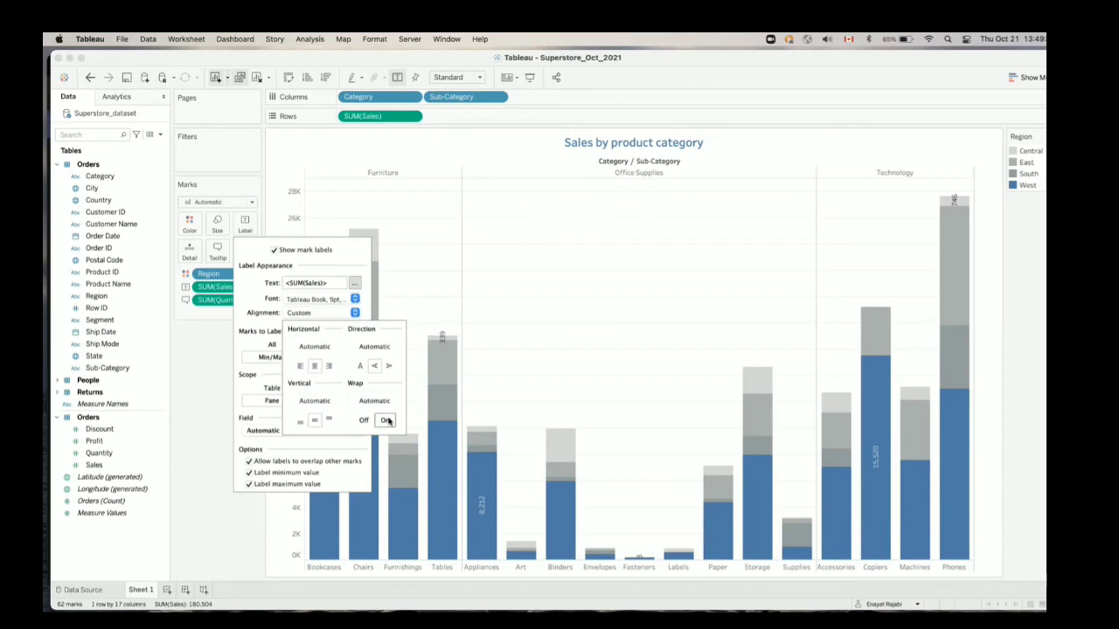
pyautogui.click(386, 421)
# Set the mark label font to 12 pt bold
pyautogui.click(355, 299)
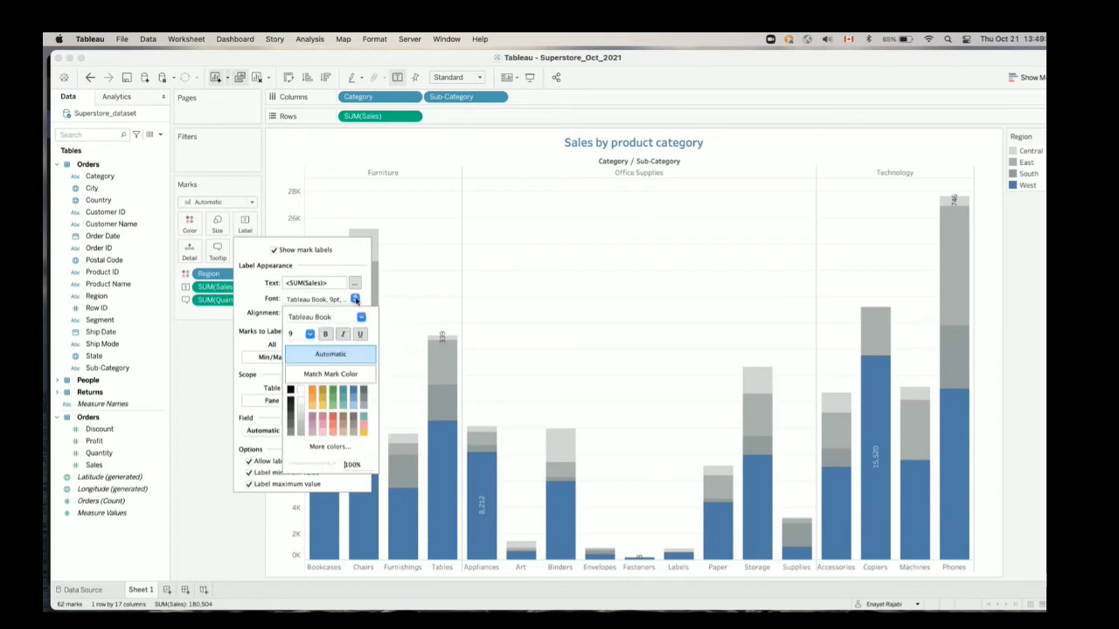
pyautogui.click(310, 336)
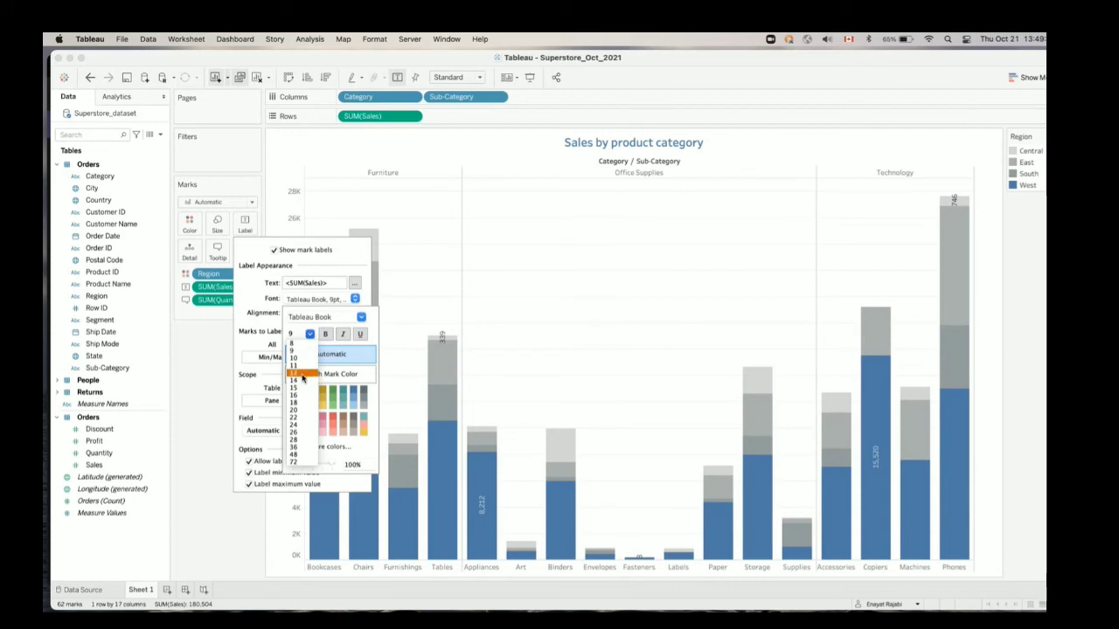
pyautogui.click(302, 375)
pyautogui.click(325, 334)
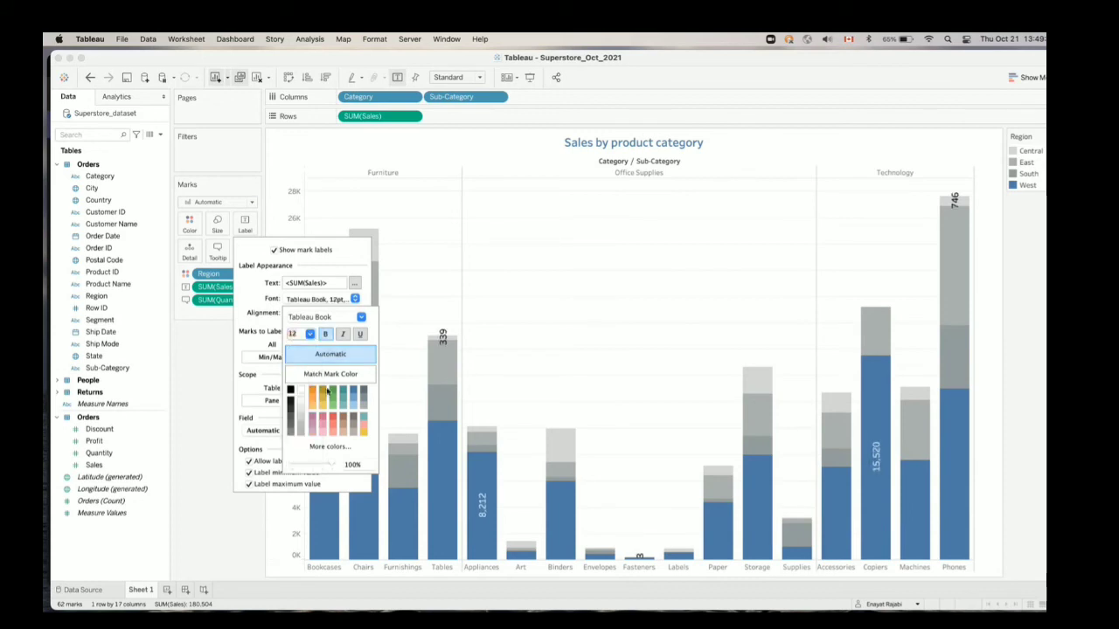
pyautogui.click(523, 269)
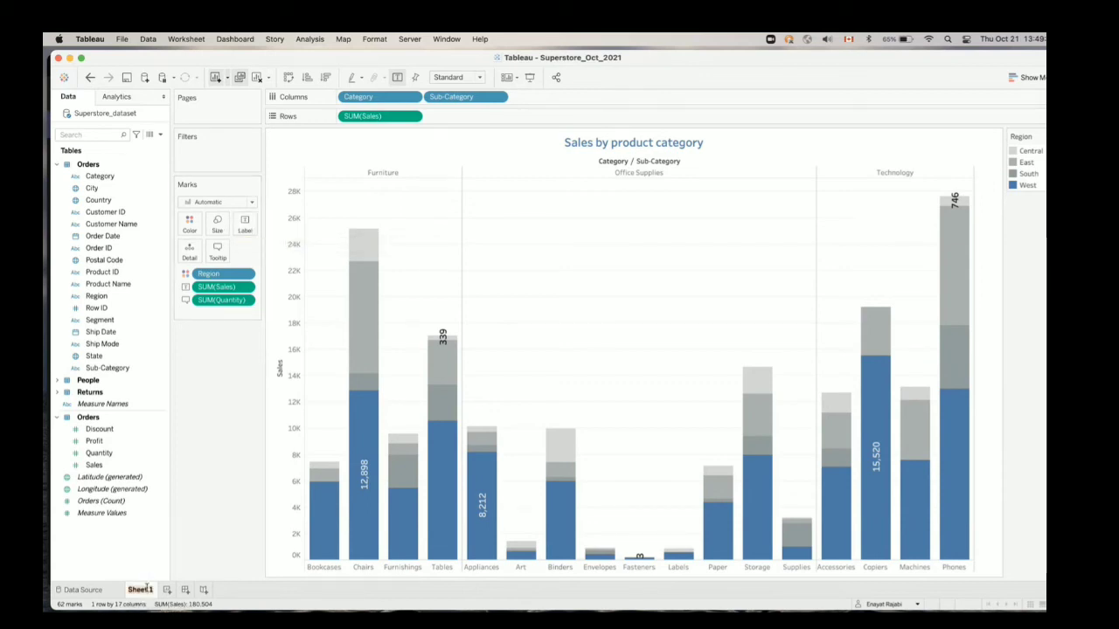
# Rename the worksheet Sheet 1 as Category
pyautogui.write('Ca')
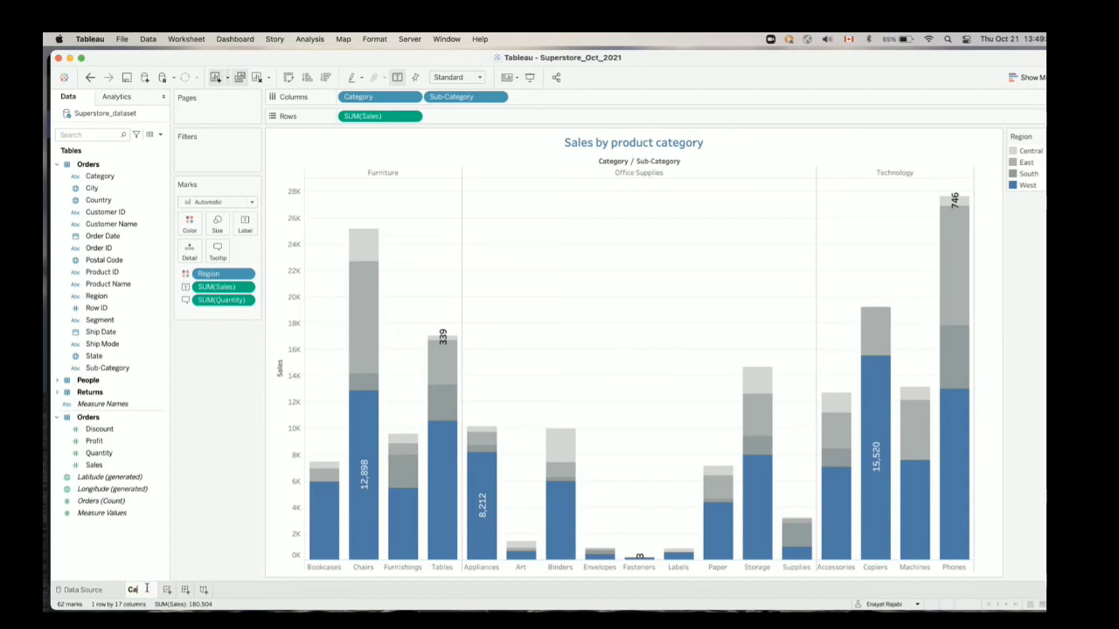
pyautogui.write('tegory')
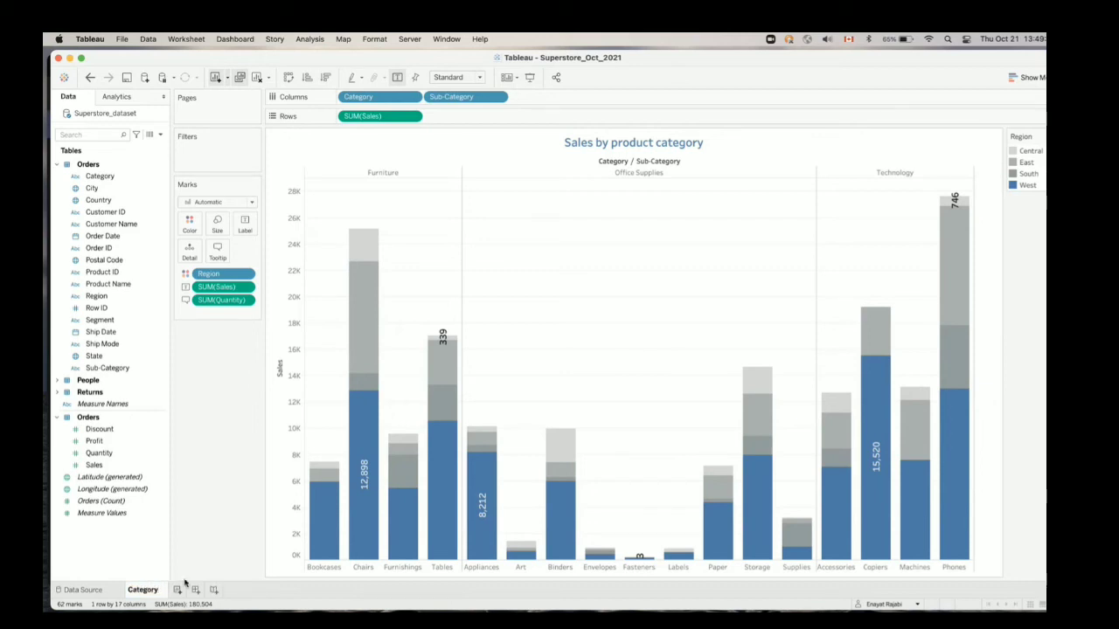
pyautogui.click(204, 555)
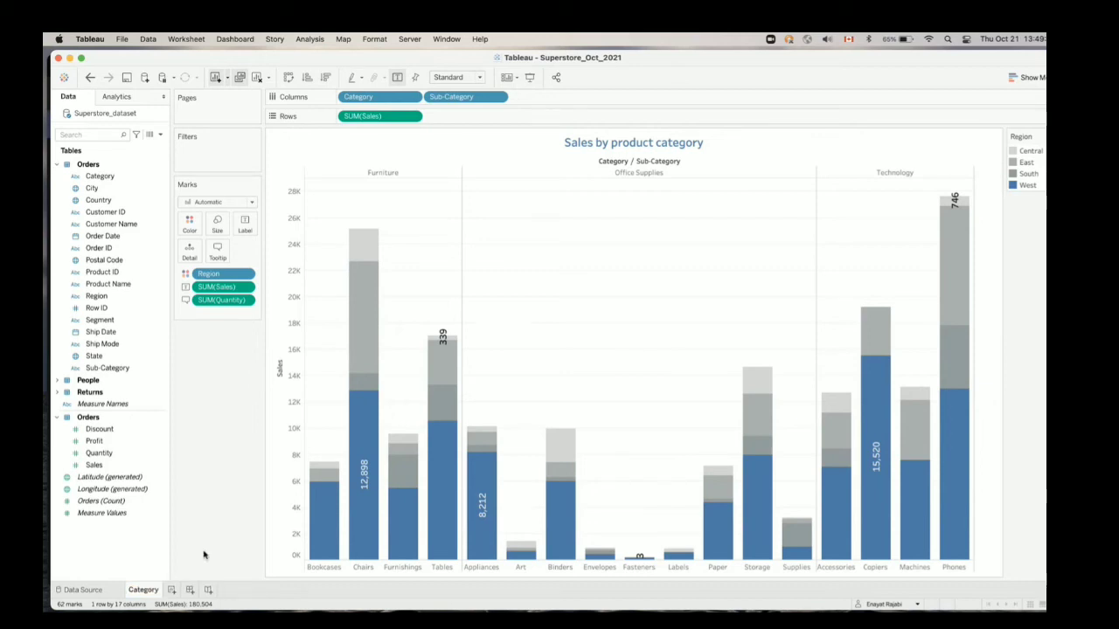
# Duplicate the Category worksheet and rename the copy as Region
pyautogui.rightClick(152, 595)
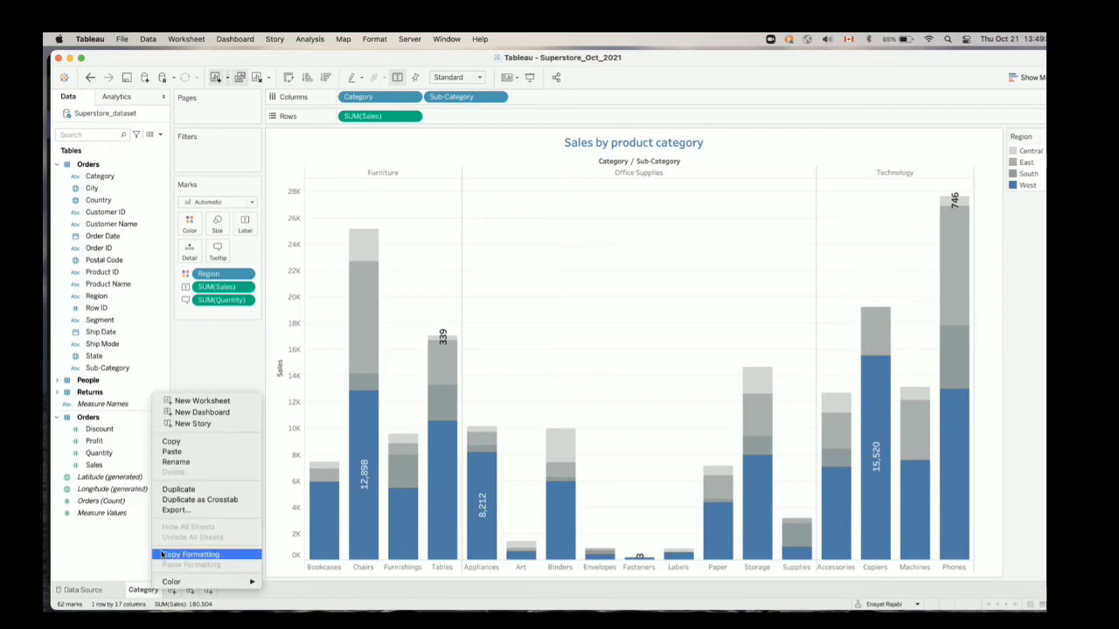
pyautogui.click(179, 491)
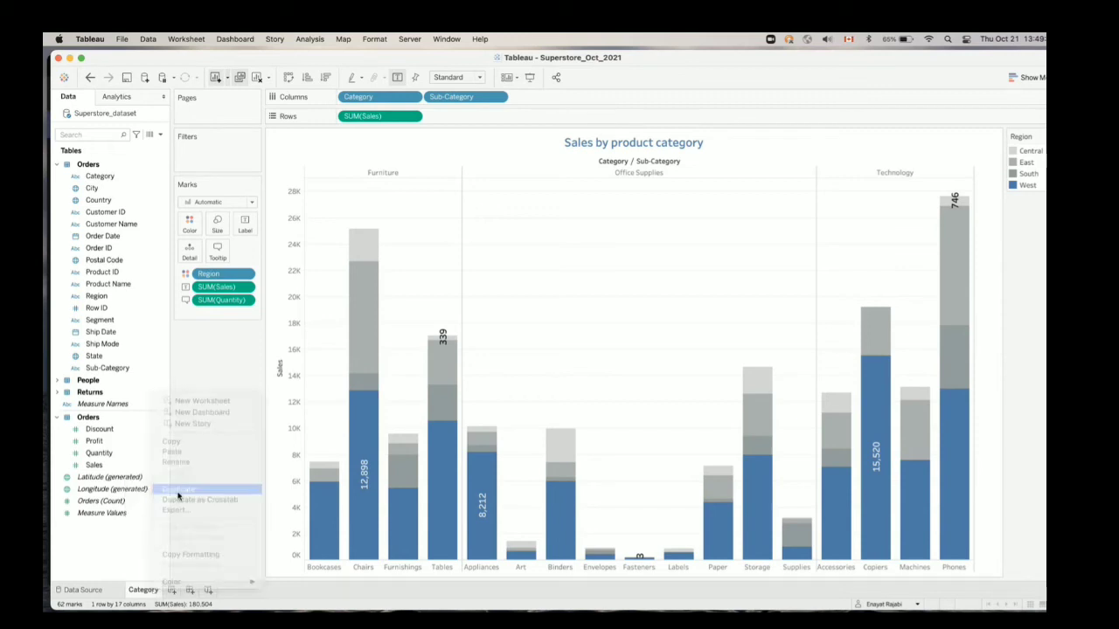
pyautogui.doubleClick(198, 593)
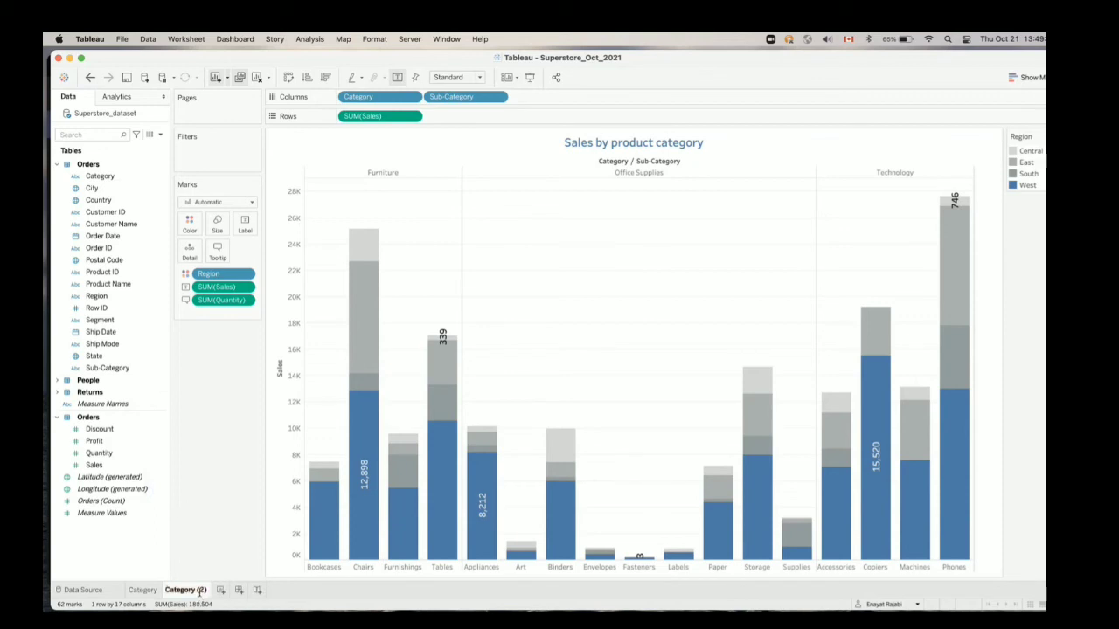
pyautogui.write('Region')
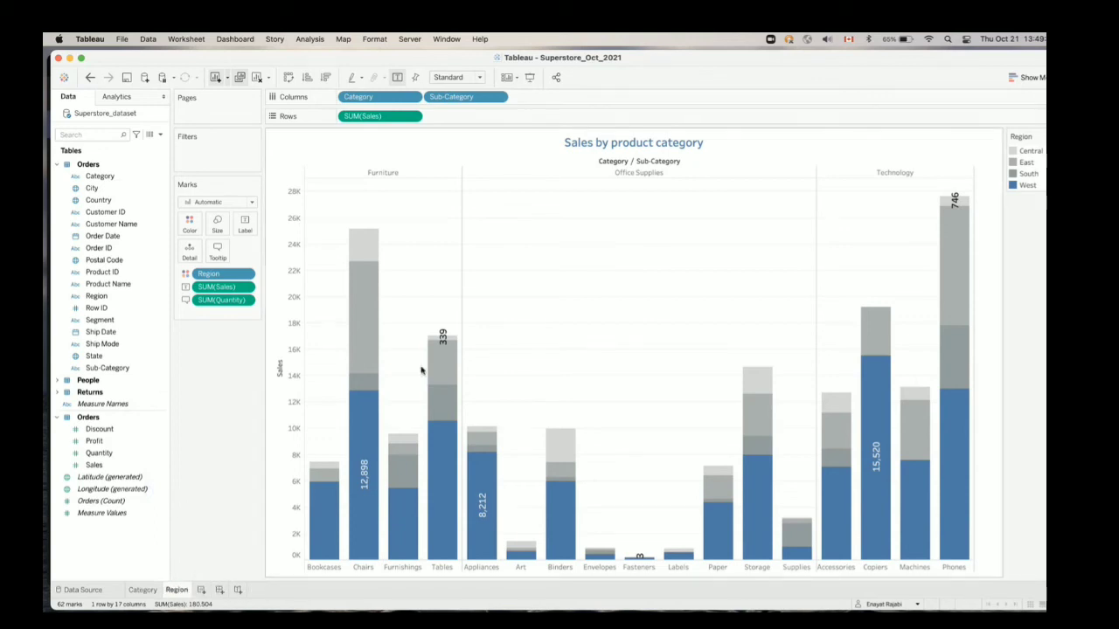
# Try showing the Region worksheet's data as pie charts
pyautogui.click(1022, 80)
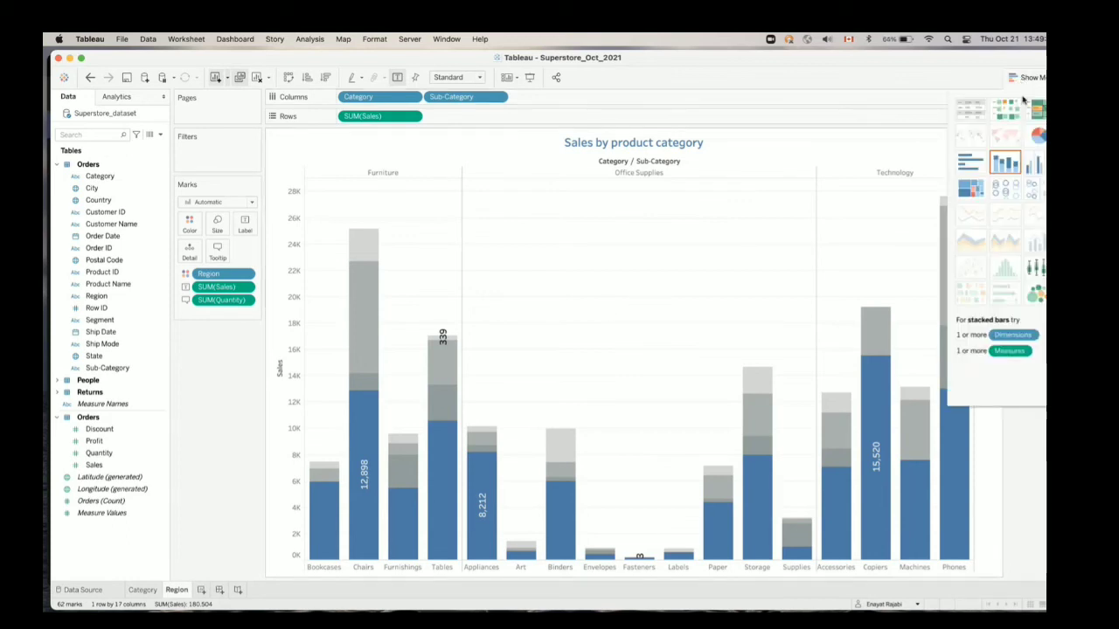
pyautogui.click(1034, 134)
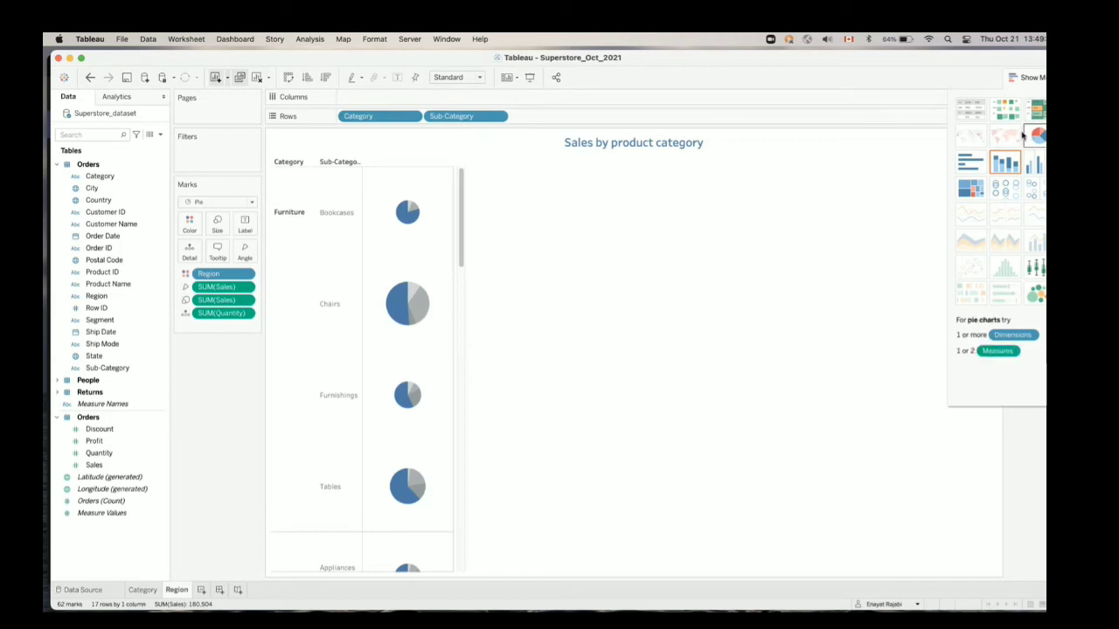
# Convert the Region worksheet to a highlight table of Sales and slightly increase the height of its rows
pyautogui.click(1035, 108)
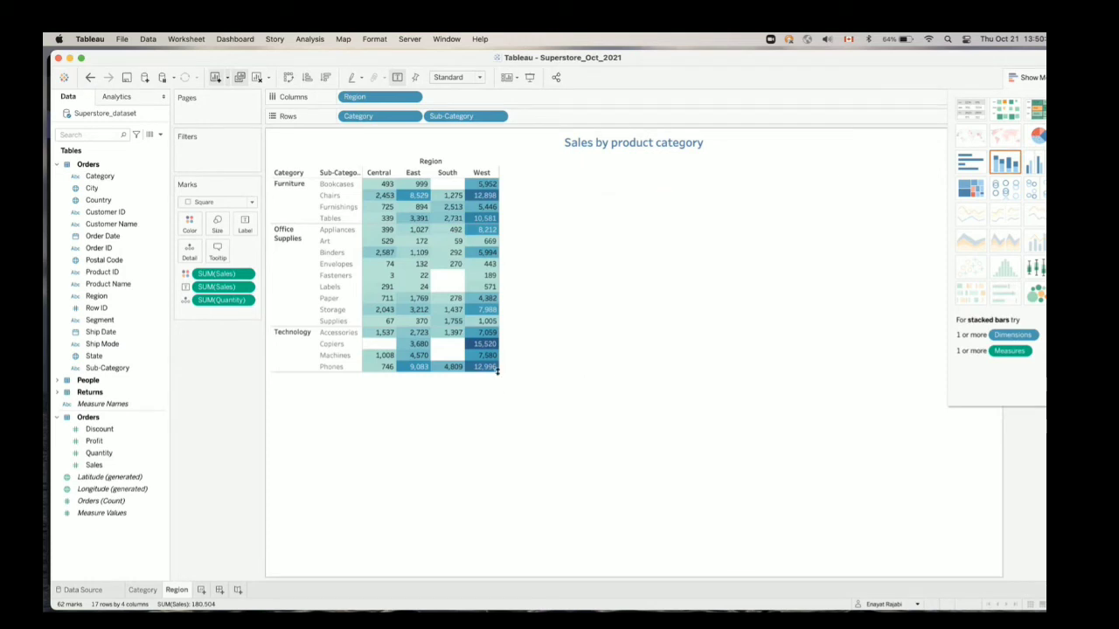
pyautogui.moveTo(499, 370)
pyautogui.moveTo(503, 373); pyautogui.dragTo(504, 408)
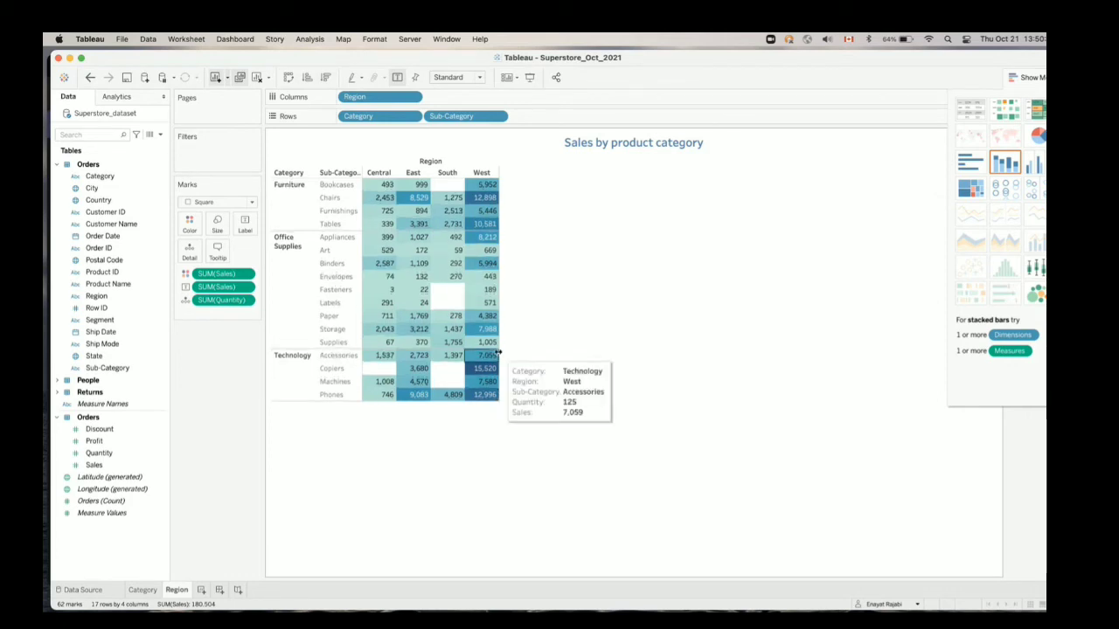
# Widen the region columns of the highlight table and inspect the details of several individual cells
pyautogui.moveTo(500, 353); pyautogui.dragTo(564, 347)
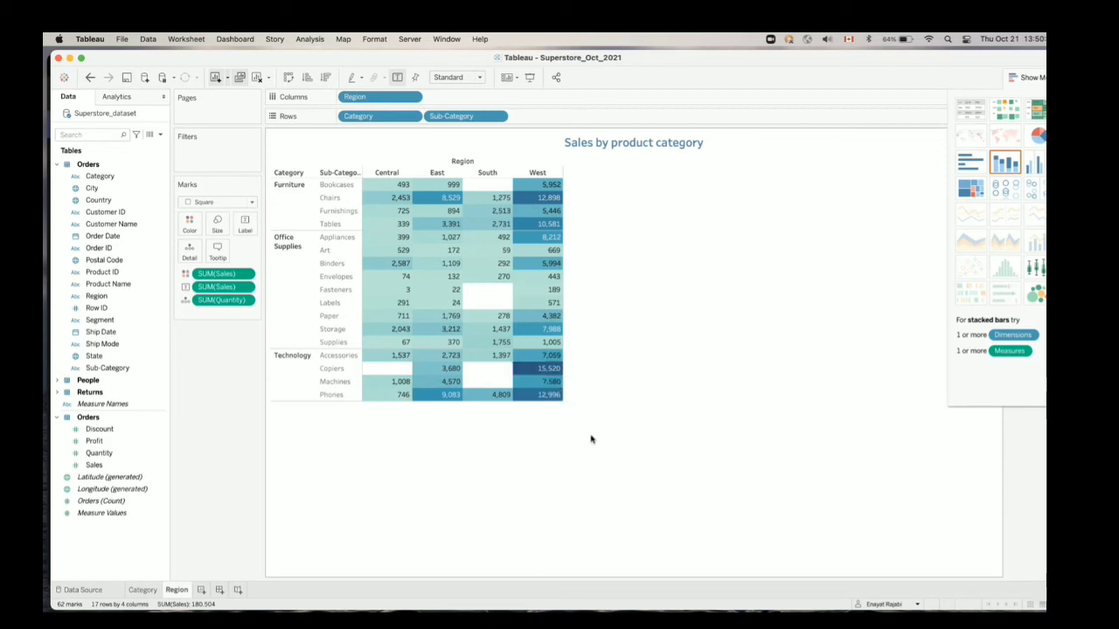
pyautogui.moveTo(543, 394)
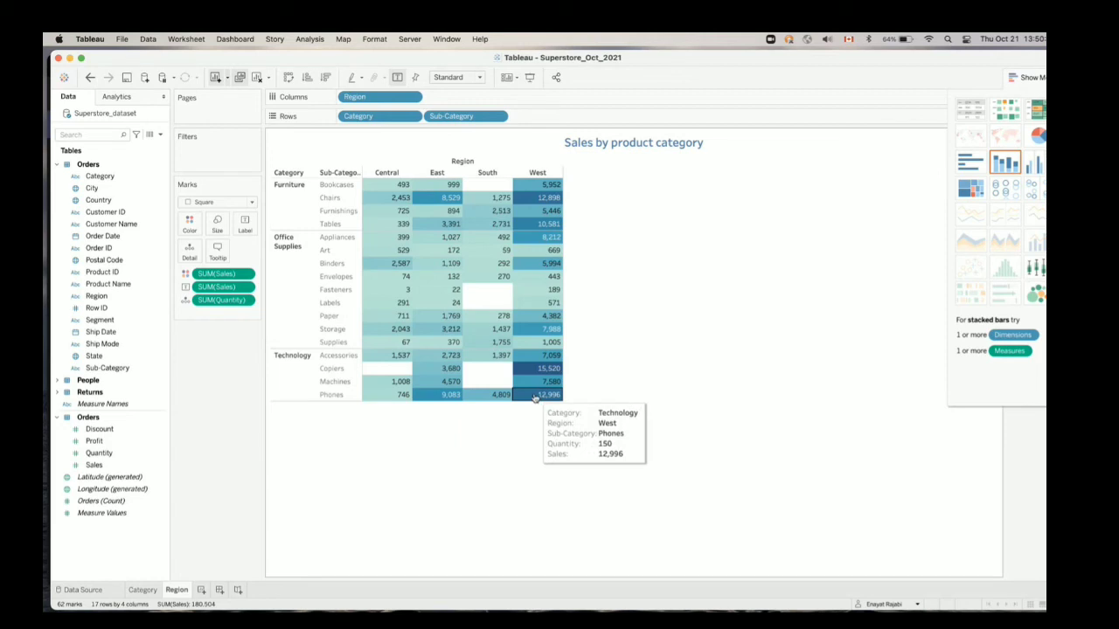
pyautogui.moveTo(529, 310)
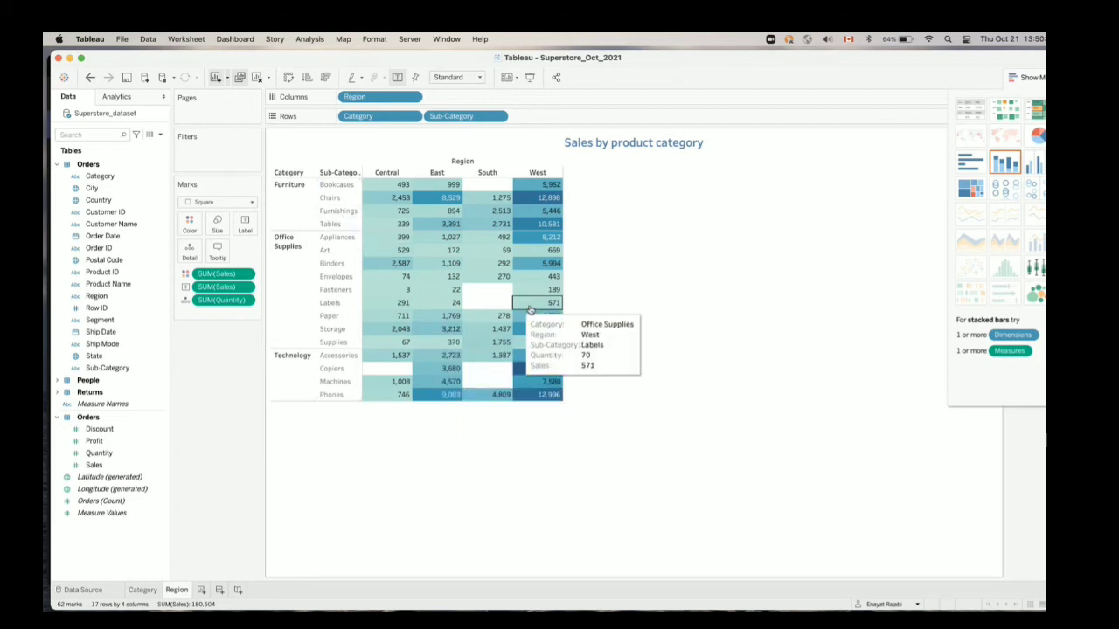
pyautogui.moveTo(504, 291)
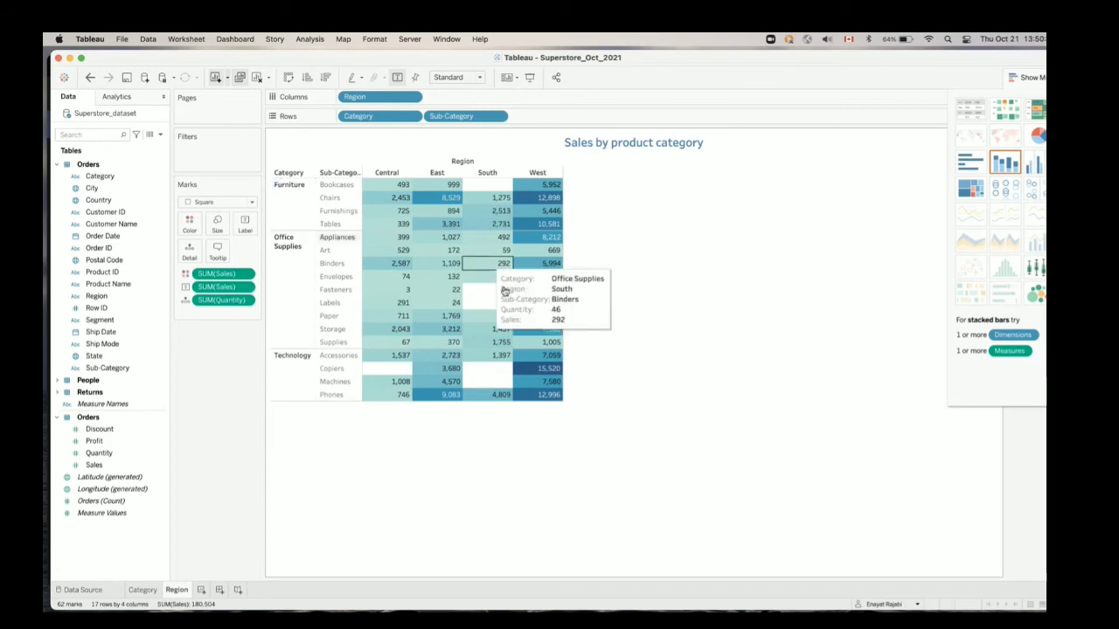
pyautogui.moveTo(449, 265)
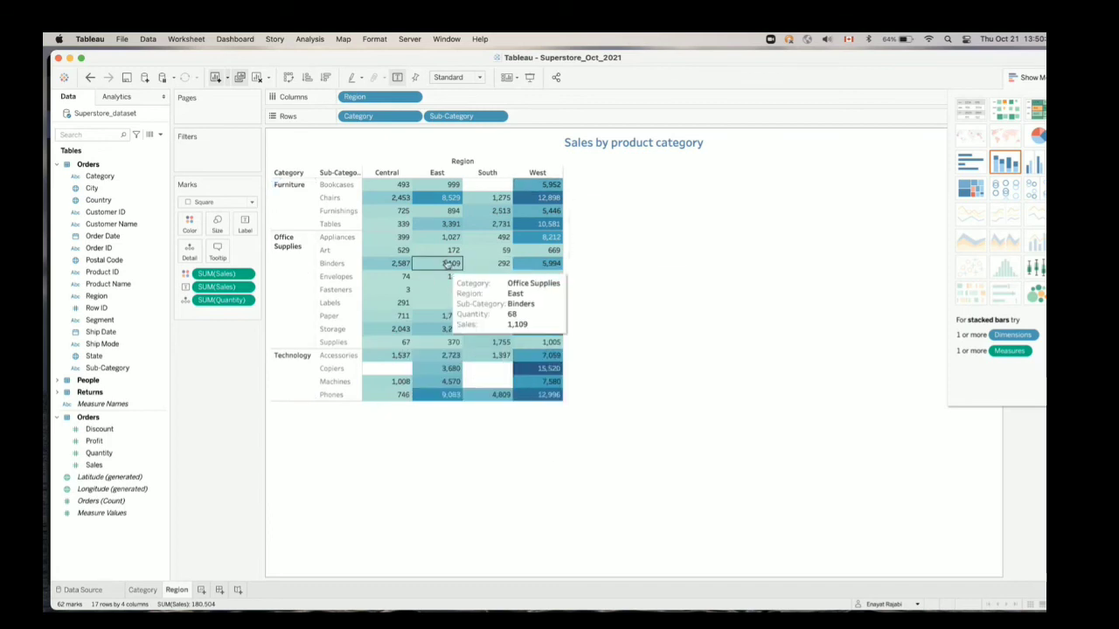
pyautogui.moveTo(480, 252)
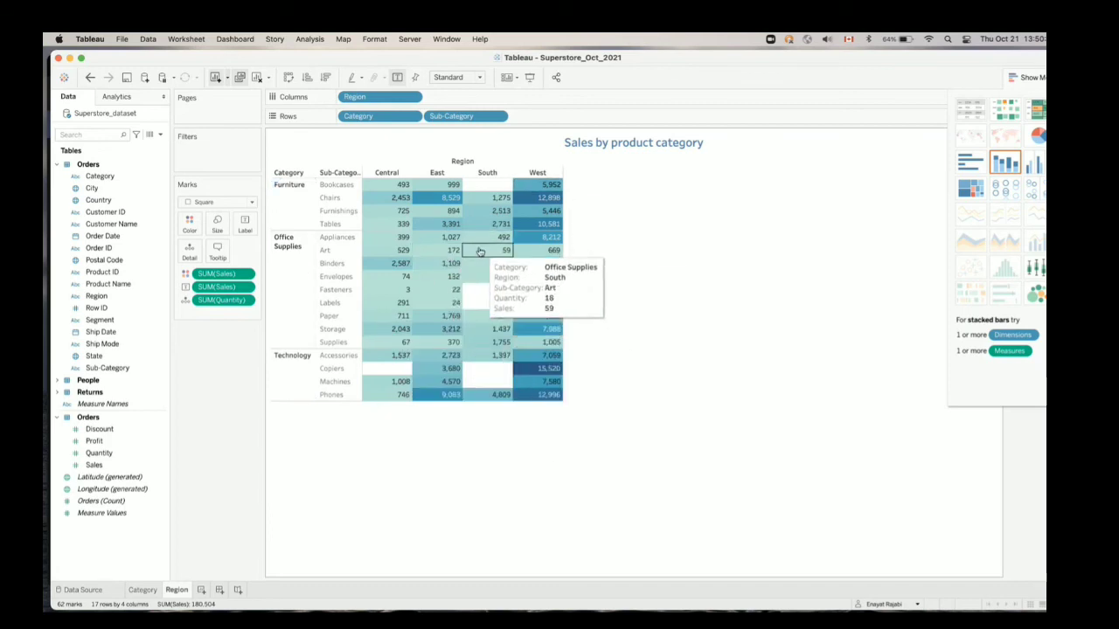
pyautogui.moveTo(379, 315)
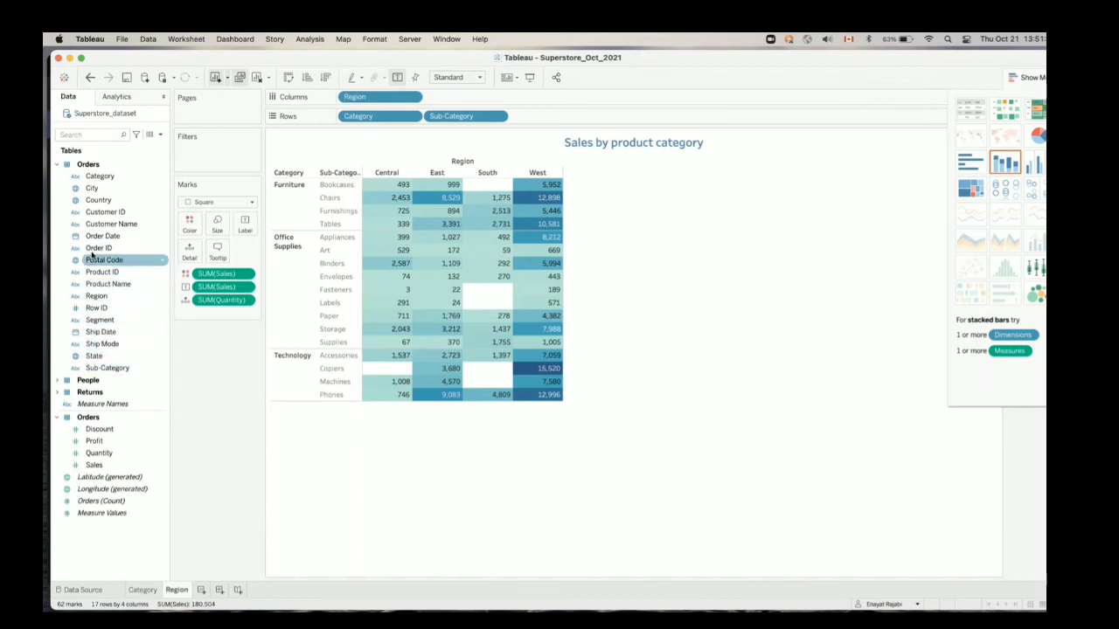
# Add a new worksheet and name it OrderDate
pyautogui.click(202, 591)
pyautogui.doubleClick(204, 592)
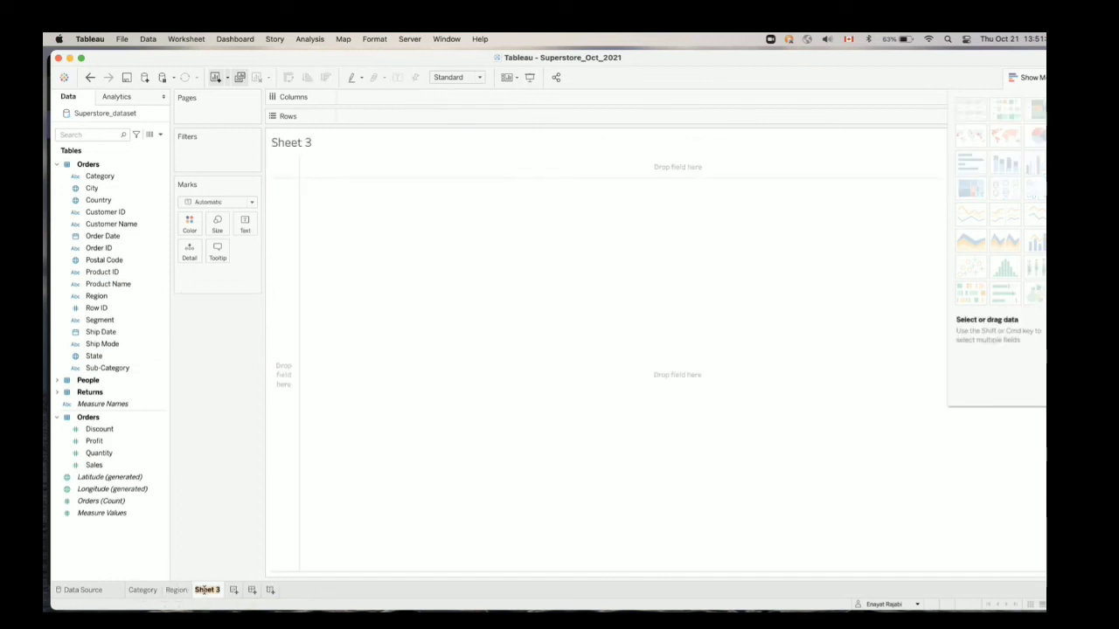
pyautogui.write('OrderDate')
pyautogui.press('Return')
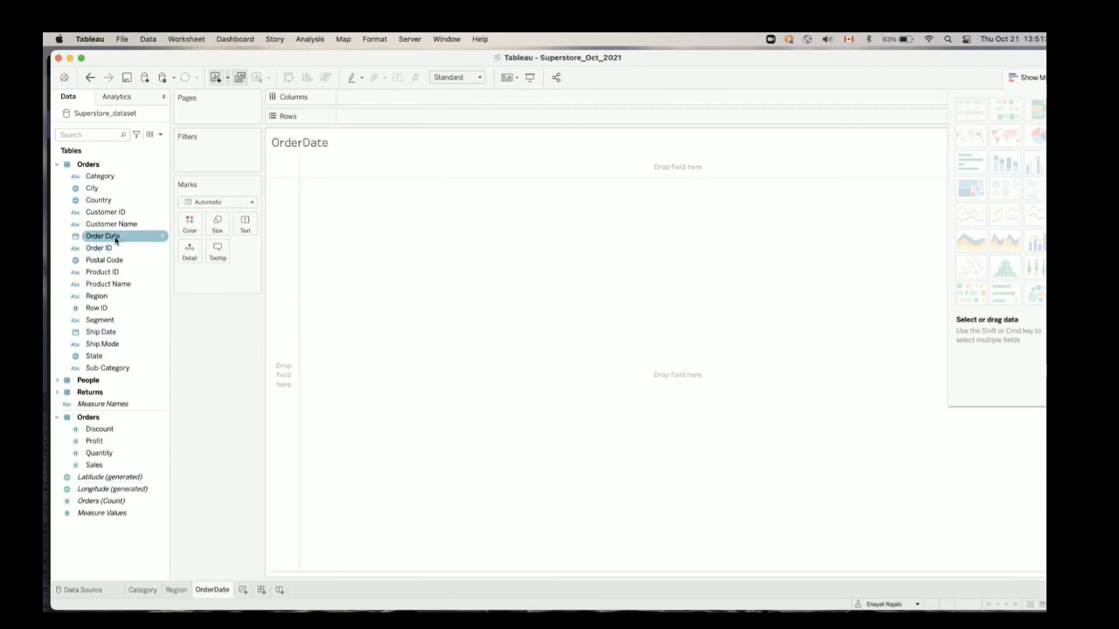
# Plot Sales by year of Order Date as a line chart and widen the chart
pyautogui.moveTo(115, 241); pyautogui.dragTo(371, 101)
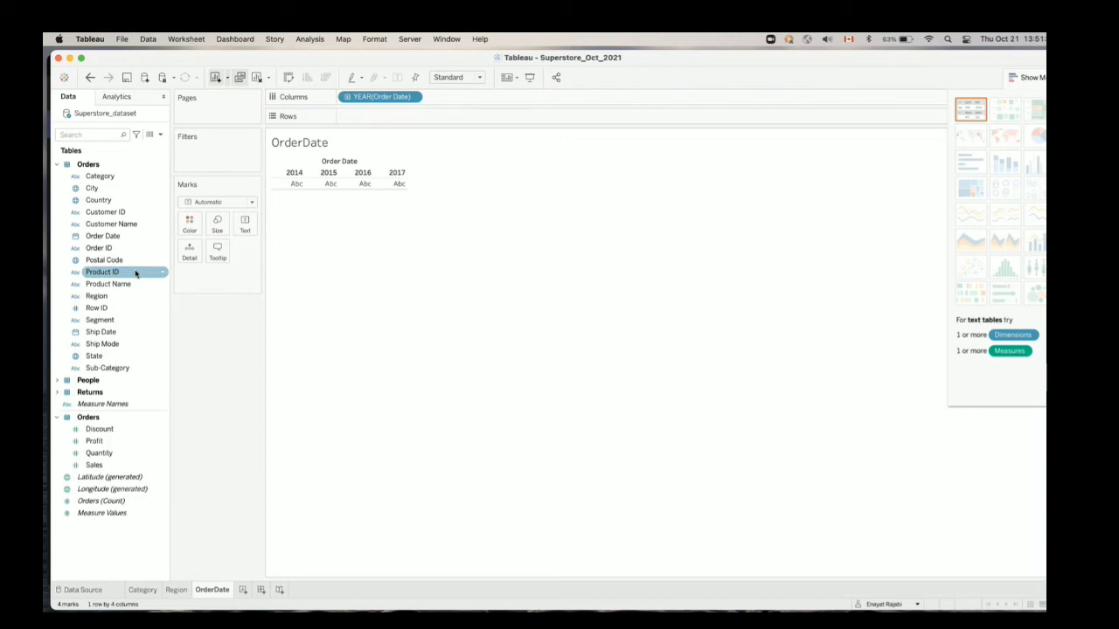
pyautogui.moveTo(94, 465); pyautogui.dragTo(369, 119)
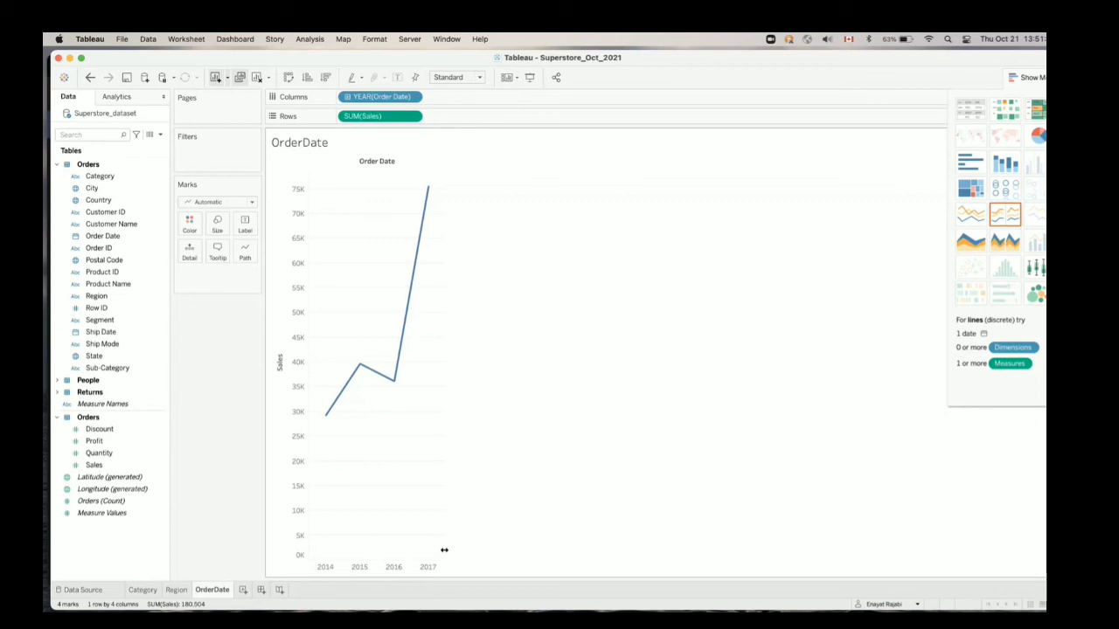
pyautogui.moveTo(444, 549); pyautogui.dragTo(532, 549)
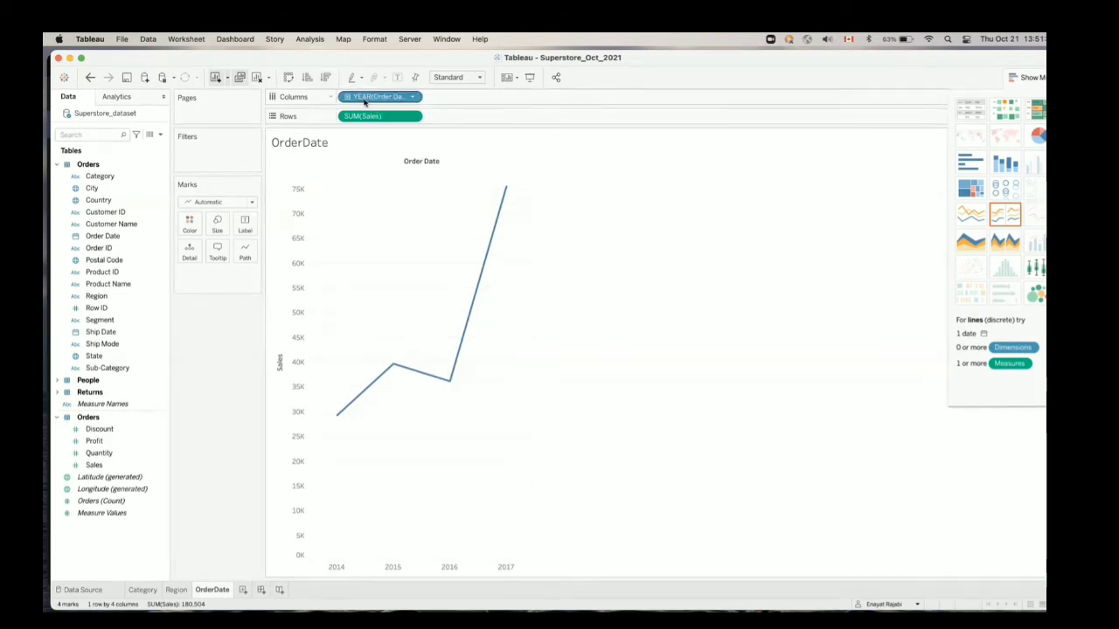
# Try plotting the Sales line by continuous day and by continuous quarter of Order Date
pyautogui.click(412, 97)
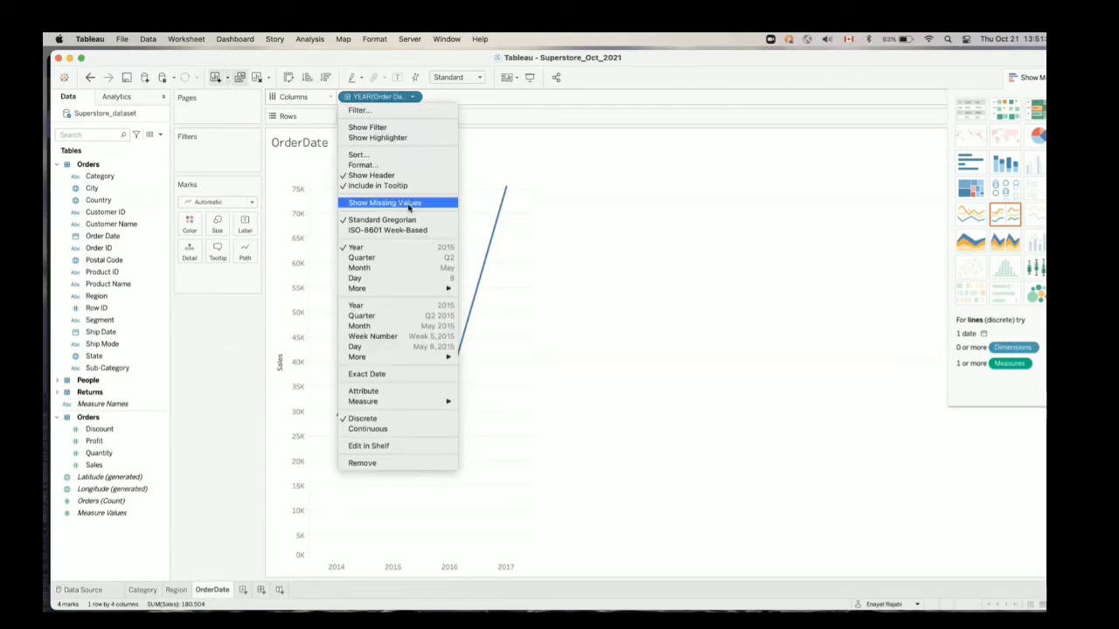
pyautogui.click(405, 347)
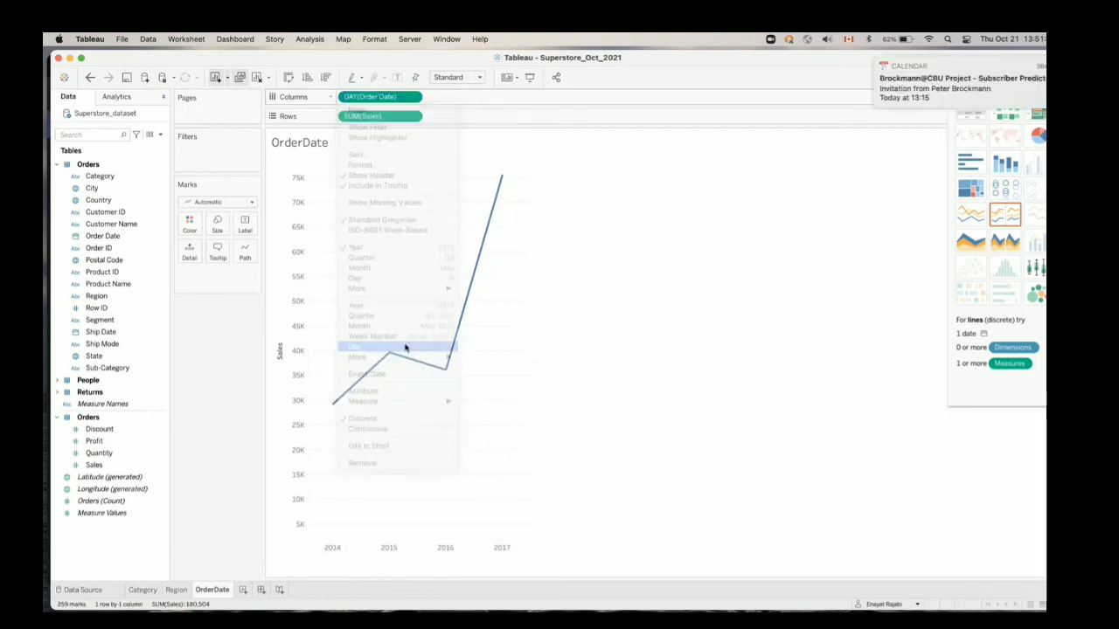
pyautogui.click(1029, 79)
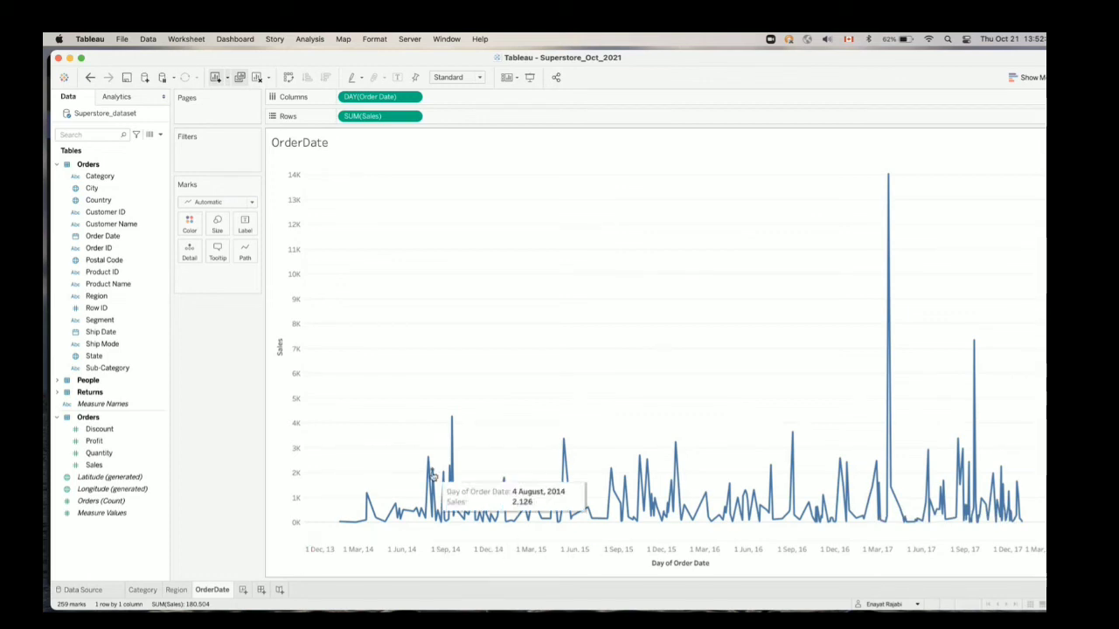
pyautogui.click(416, 97)
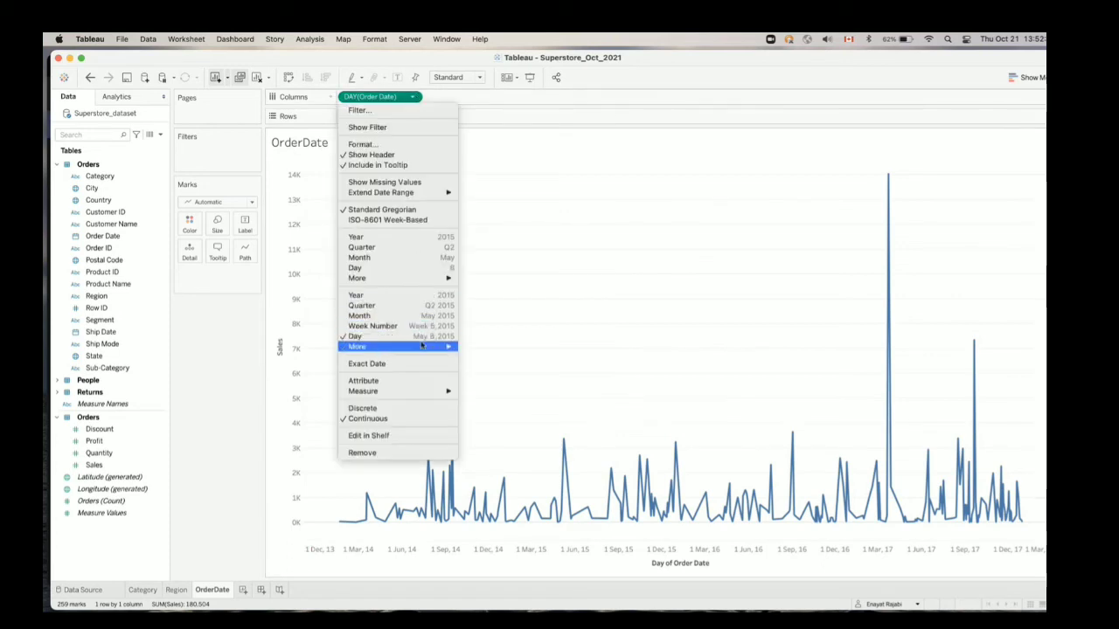
pyautogui.moveTo(422, 348)
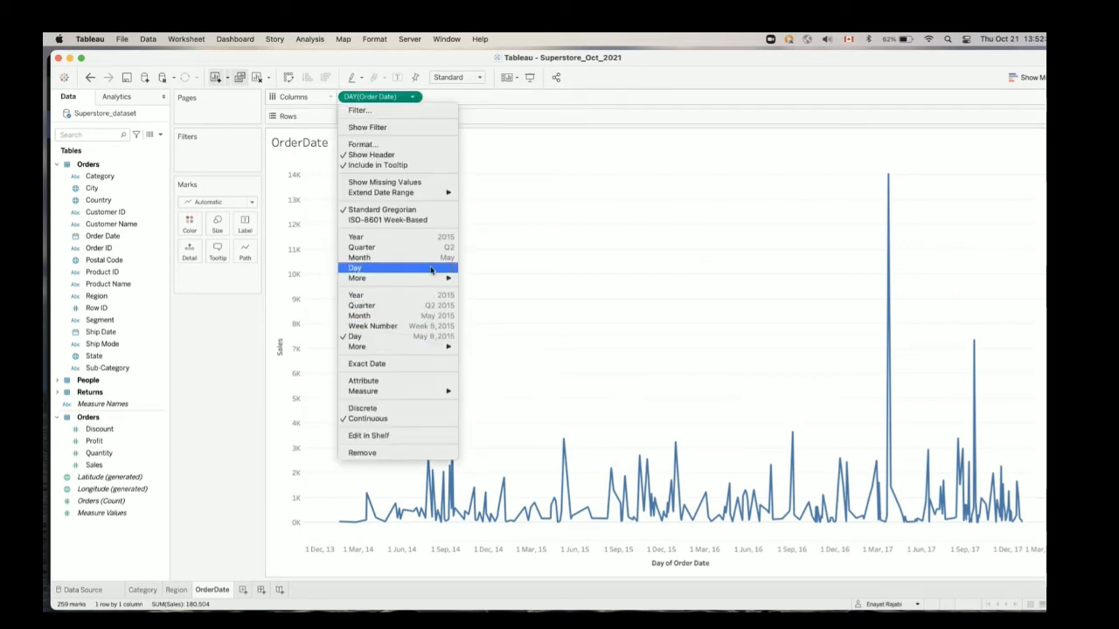
pyautogui.moveTo(431, 278)
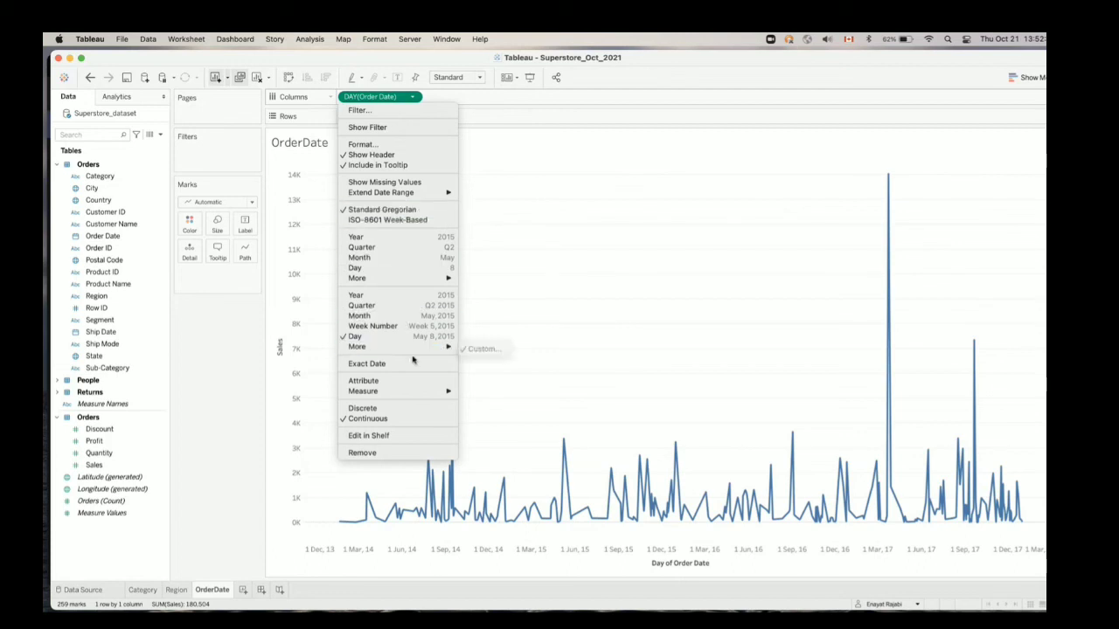
pyautogui.click(234, 407)
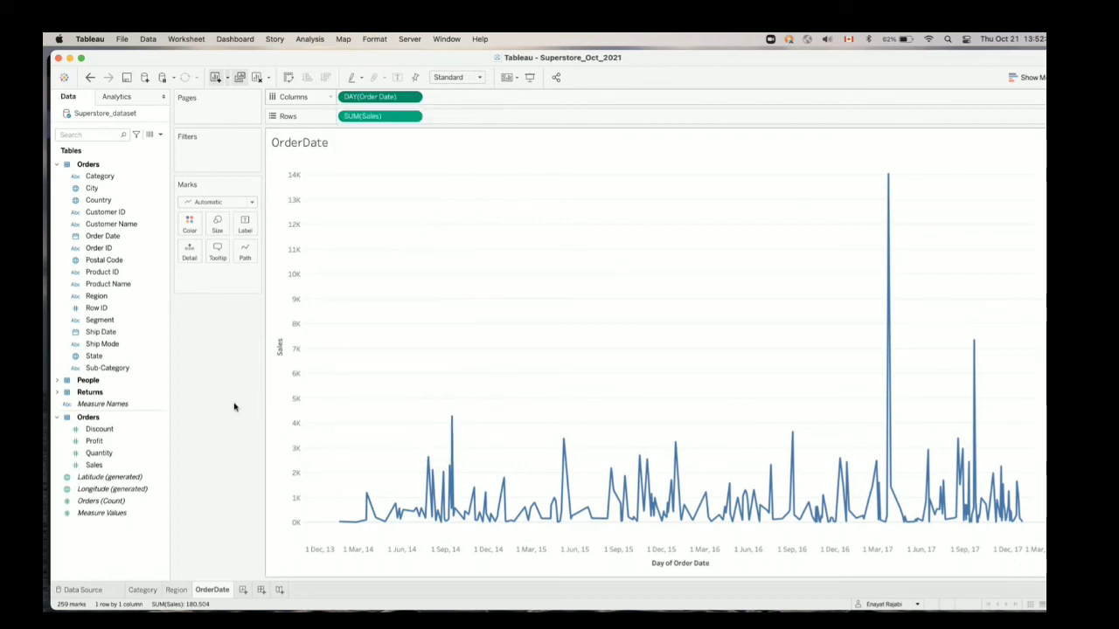
pyautogui.click(410, 97)
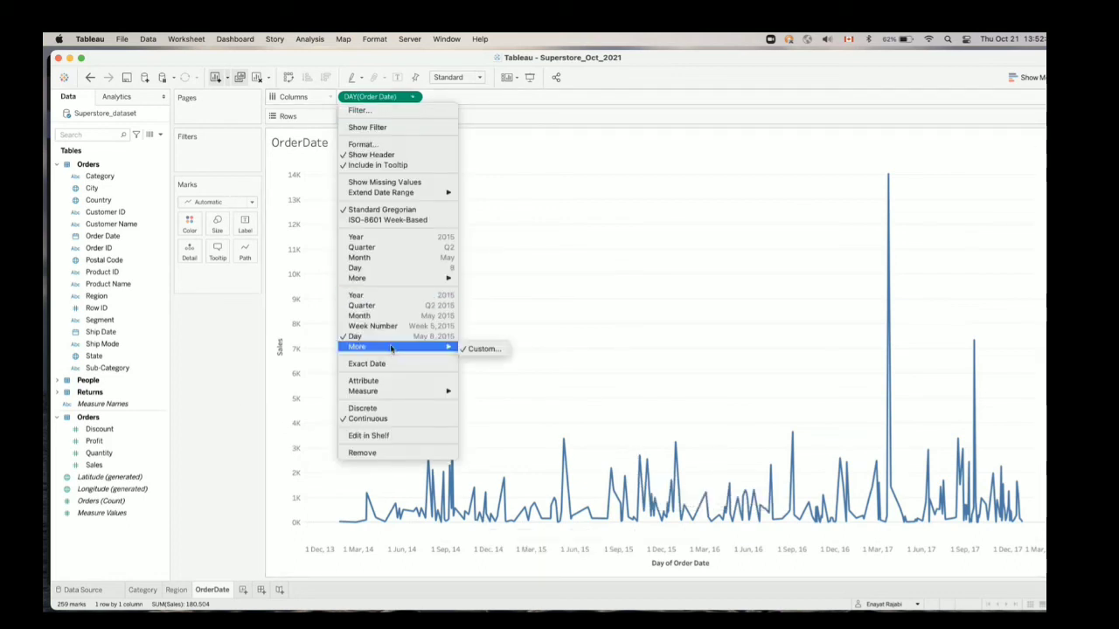
pyautogui.click(388, 307)
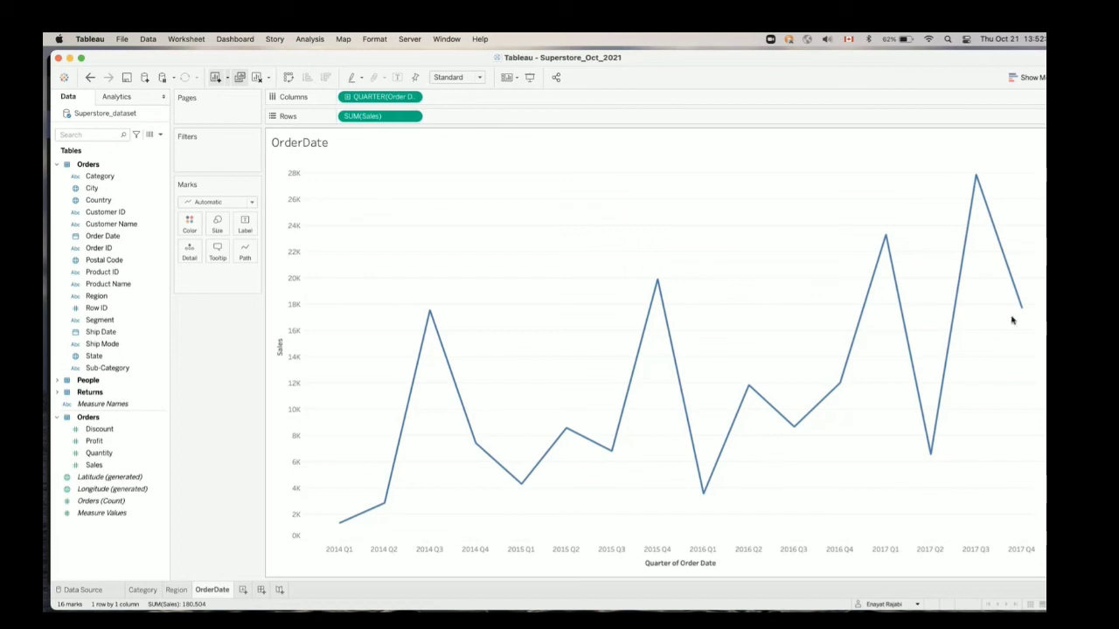
pyautogui.moveTo(980, 182)
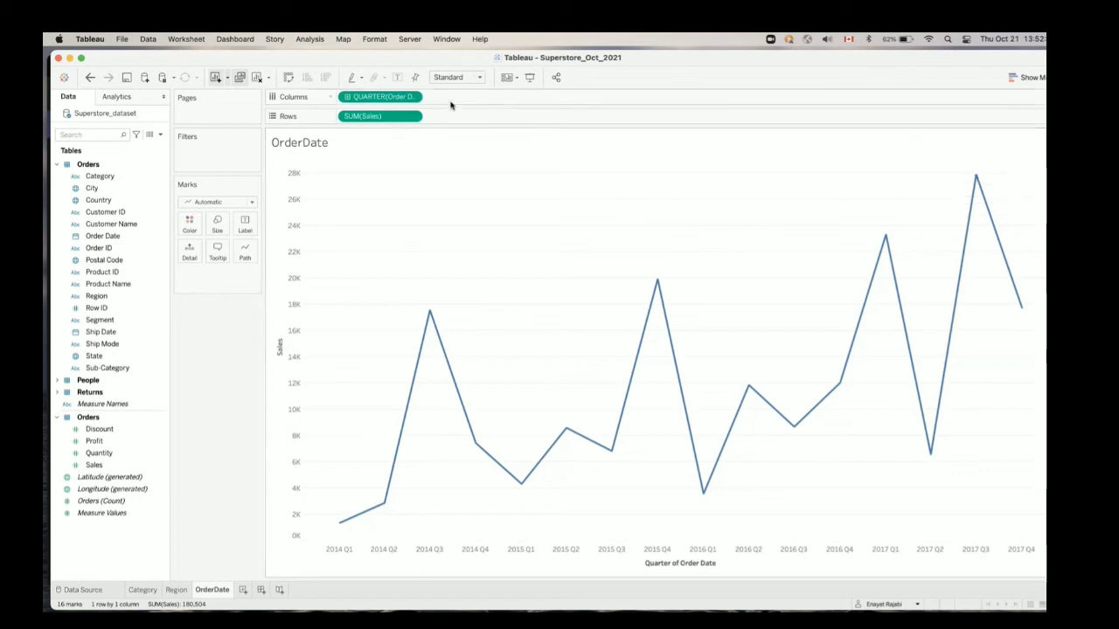
# Plot Sales by continuous month of Order Date and always show the mark label on the line's highest peak
pyautogui.click(412, 97)
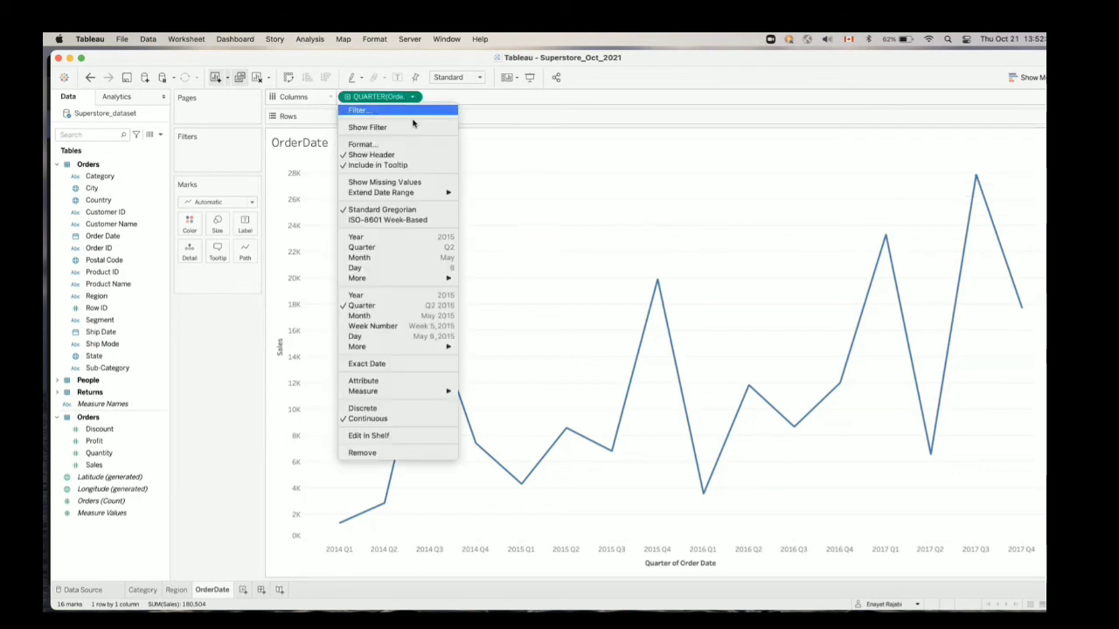
pyautogui.click(401, 316)
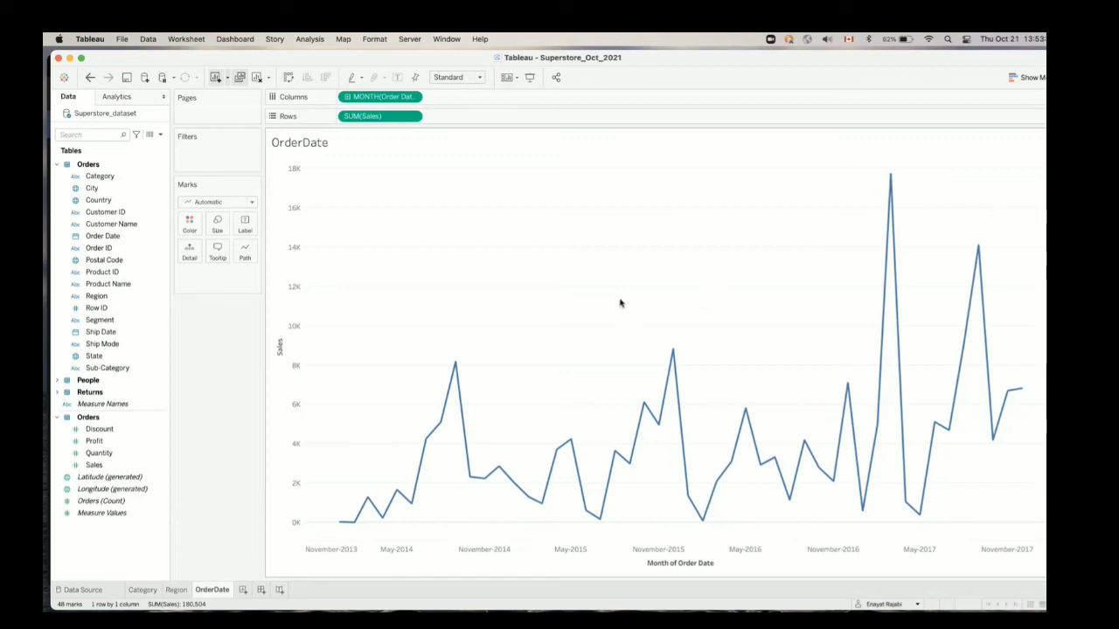
pyautogui.moveTo(895, 178)
pyautogui.rightClick(894, 179)
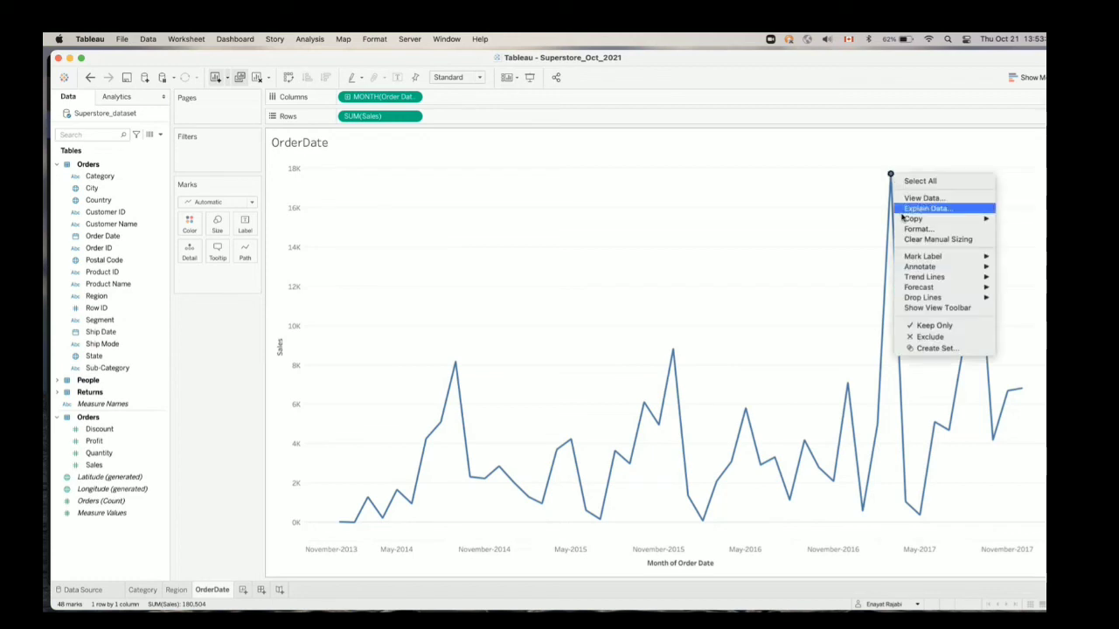
pyautogui.moveTo(915, 260)
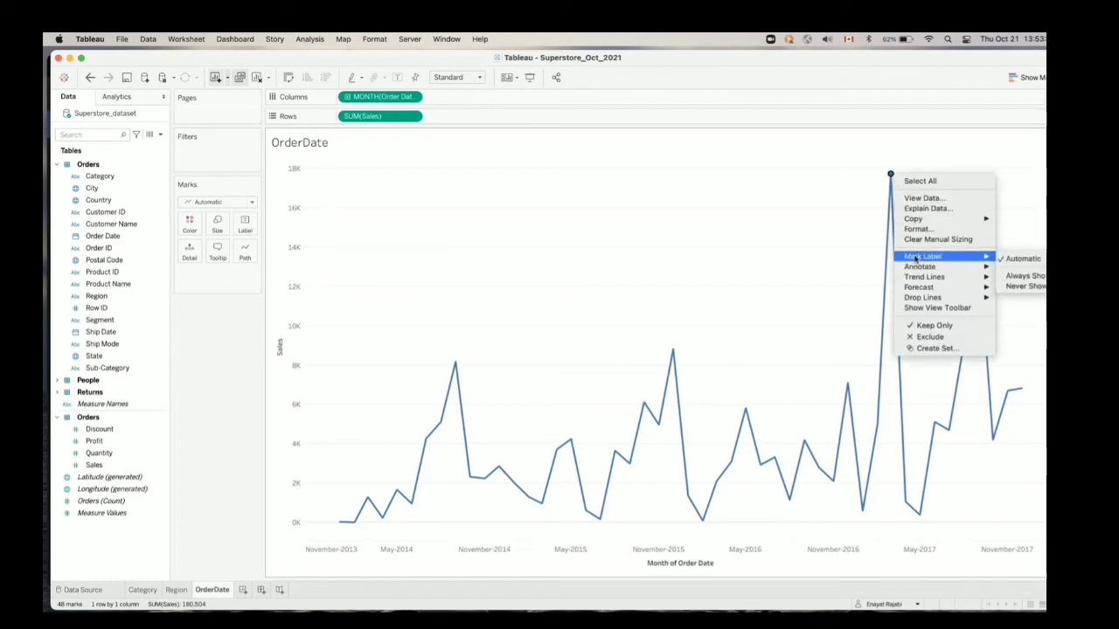
pyautogui.click(1023, 275)
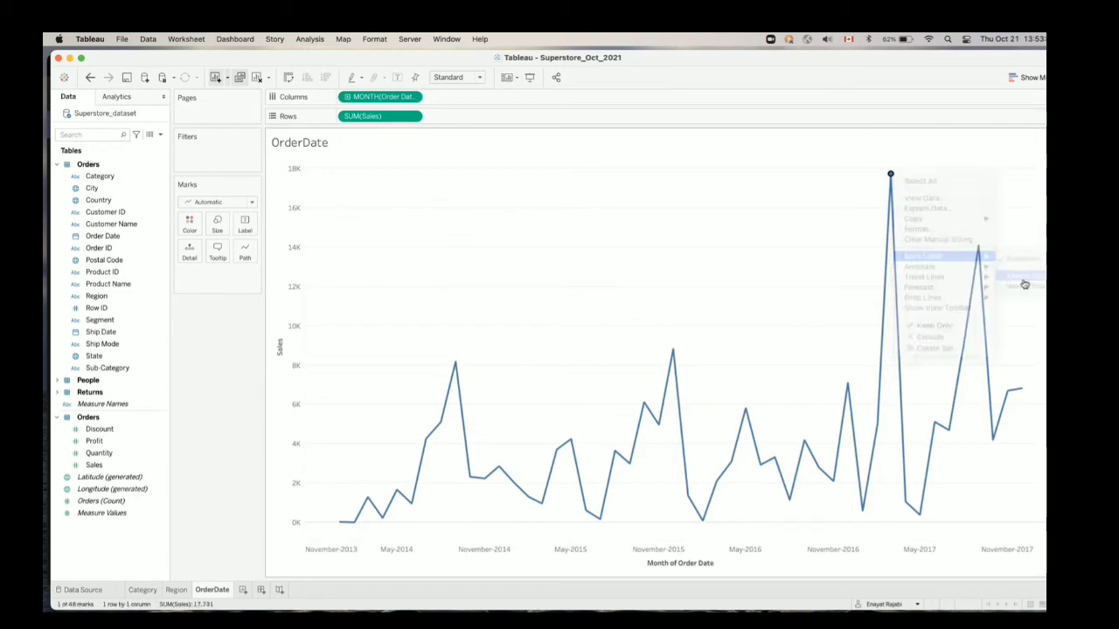
pyautogui.click(962, 216)
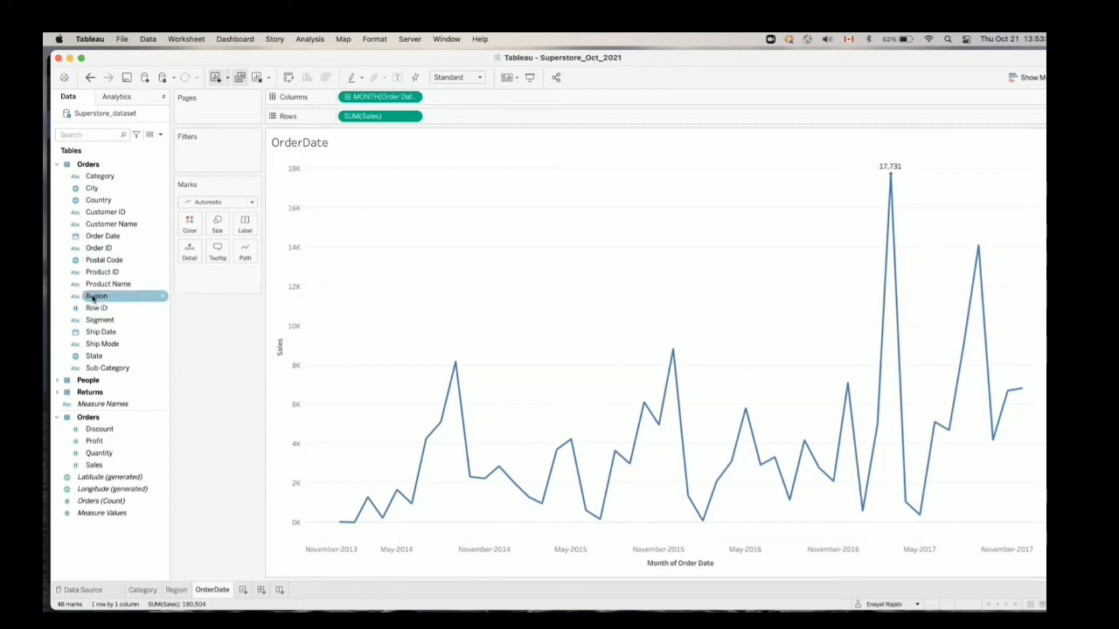
# Split the monthly Sales line into colours by Region, and replace that colouring with Category
pyautogui.moveTo(96, 295); pyautogui.dragTo(189, 224)
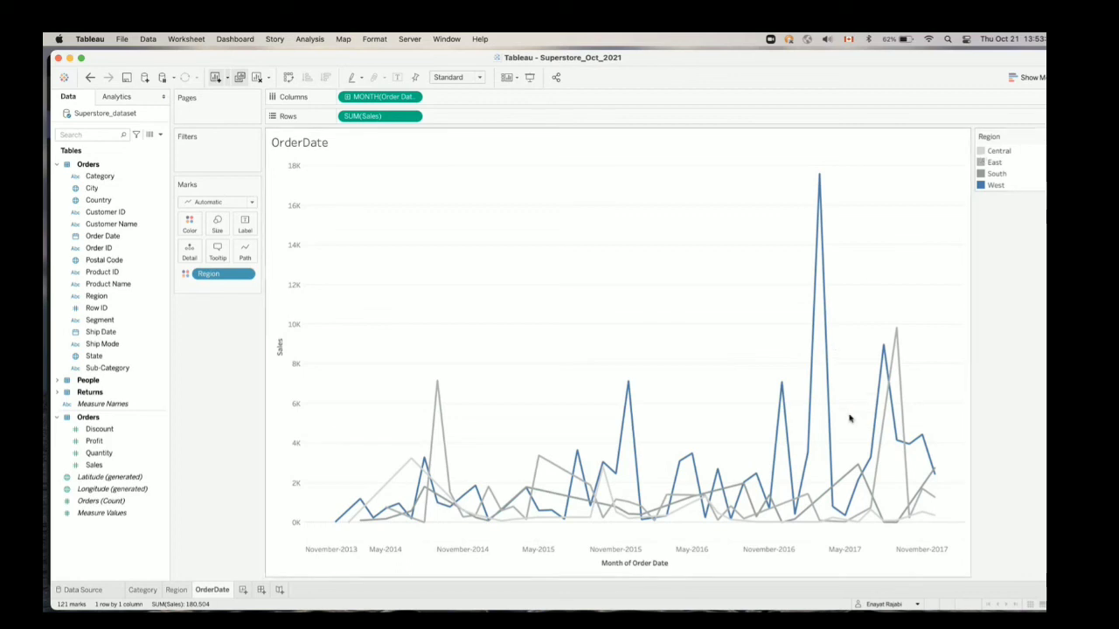
pyautogui.moveTo(619, 452)
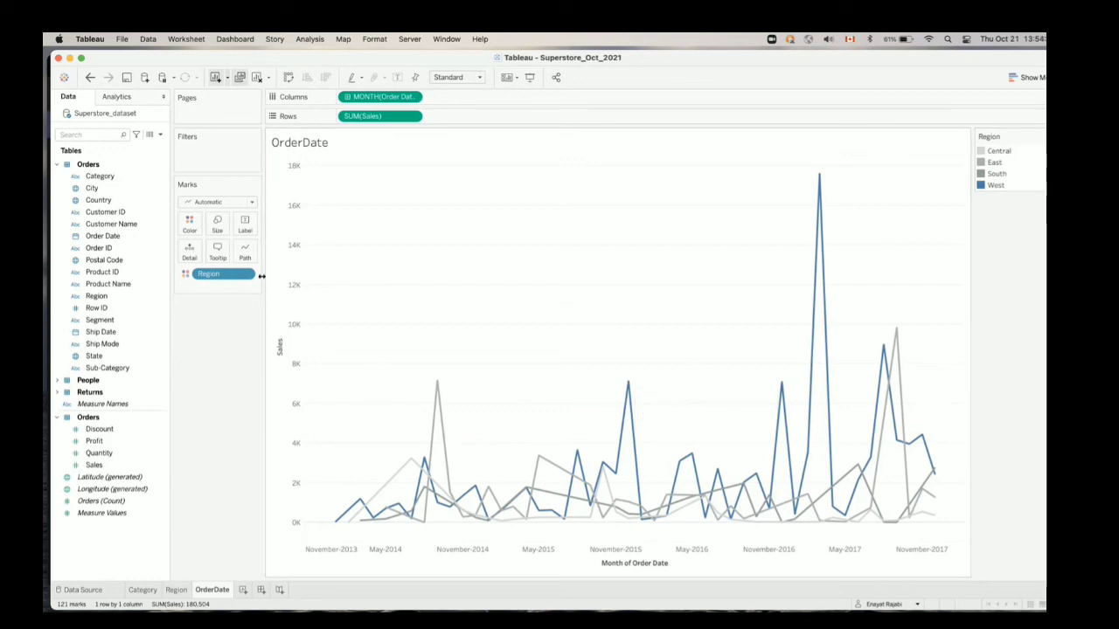
pyautogui.moveTo(626, 390)
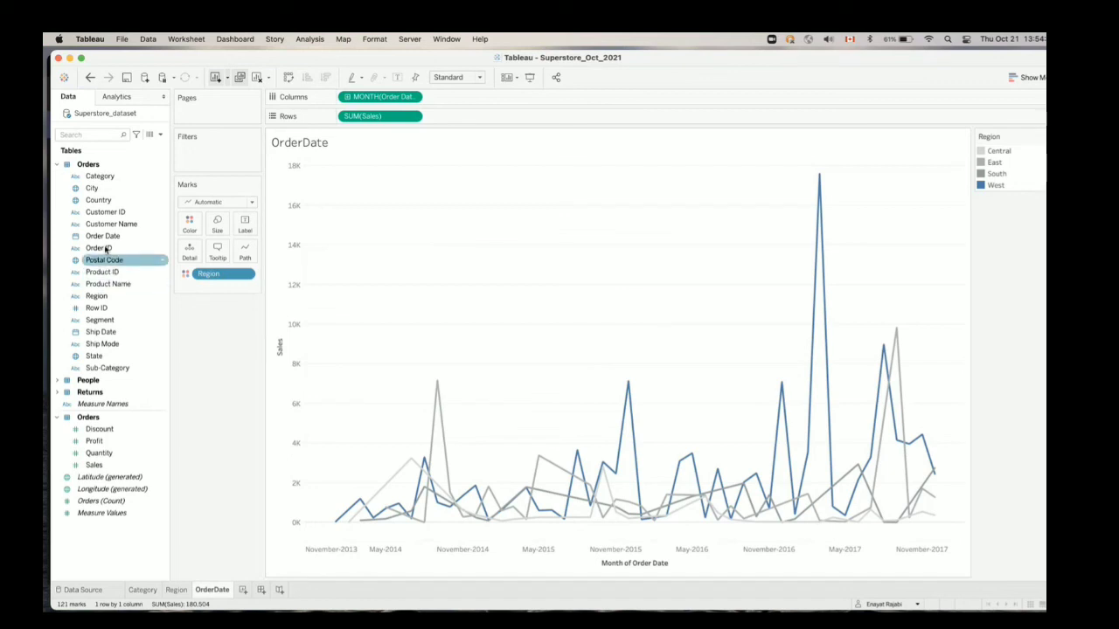
pyautogui.moveTo(100, 175); pyautogui.dragTo(190, 229)
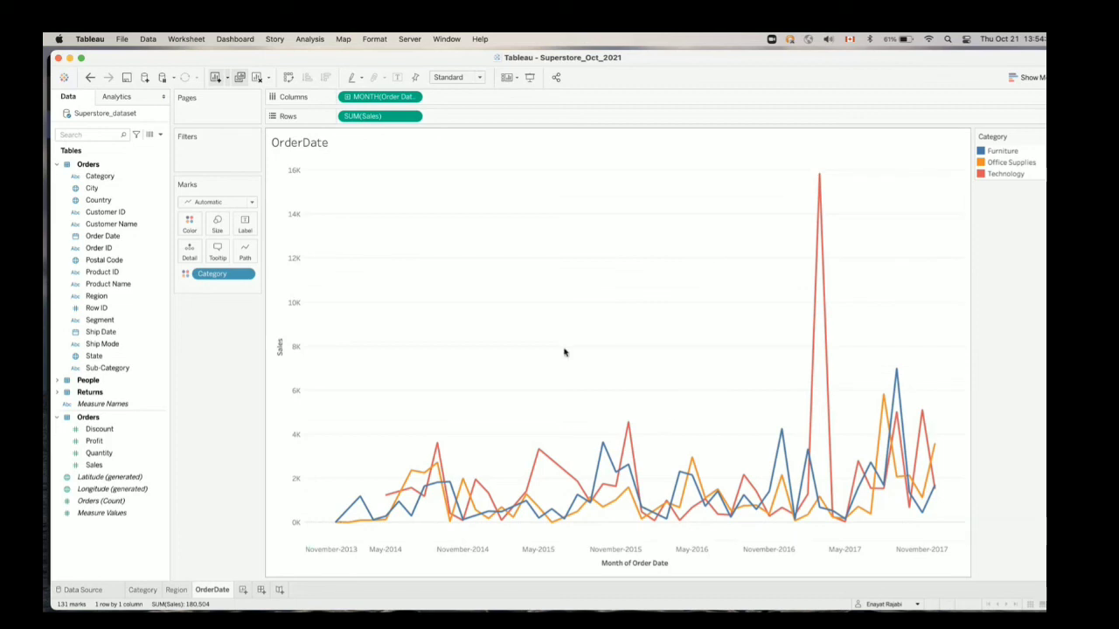
# Add a new worksheet and plot Sales by City as a bar chart
pyautogui.click(244, 590)
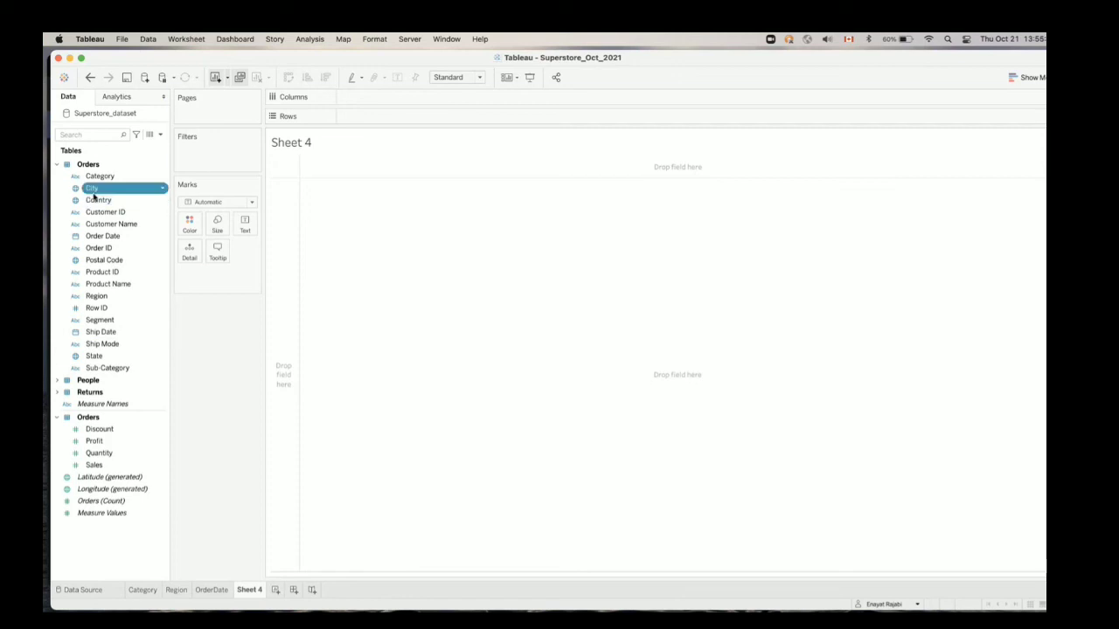
pyautogui.moveTo(93, 190); pyautogui.dragTo(357, 106)
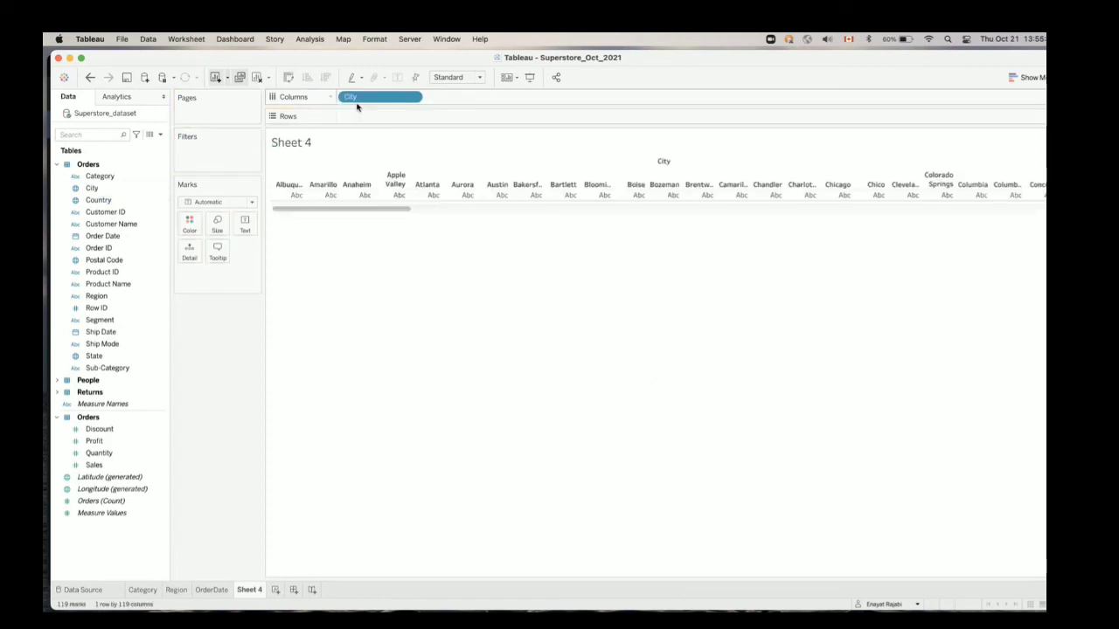
pyautogui.click(97, 454)
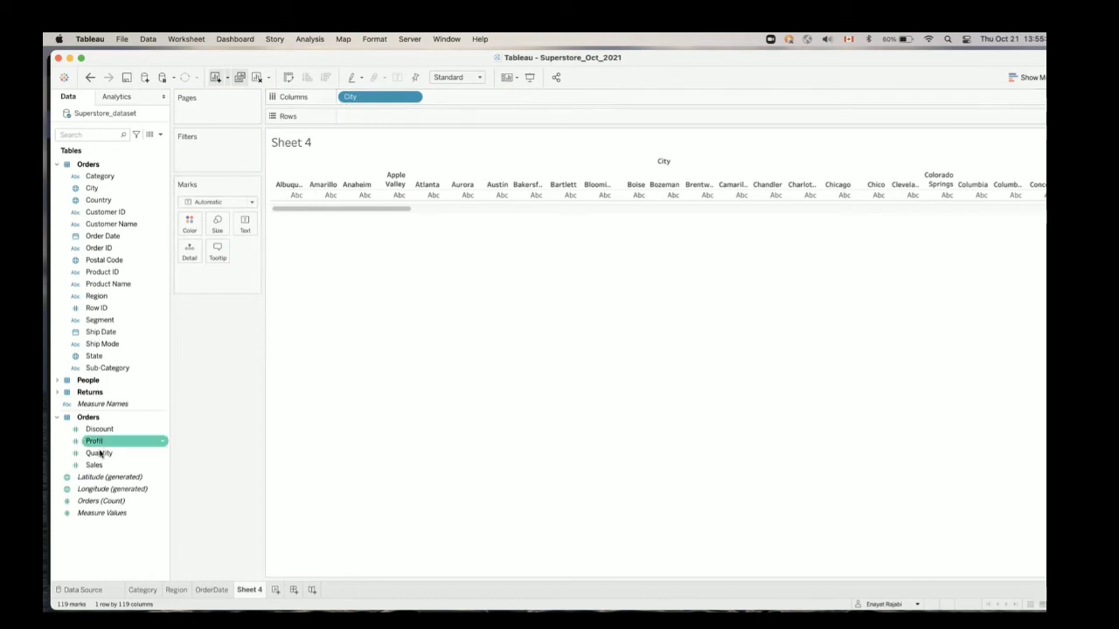
pyautogui.moveTo(93, 466); pyautogui.dragTo(366, 120)
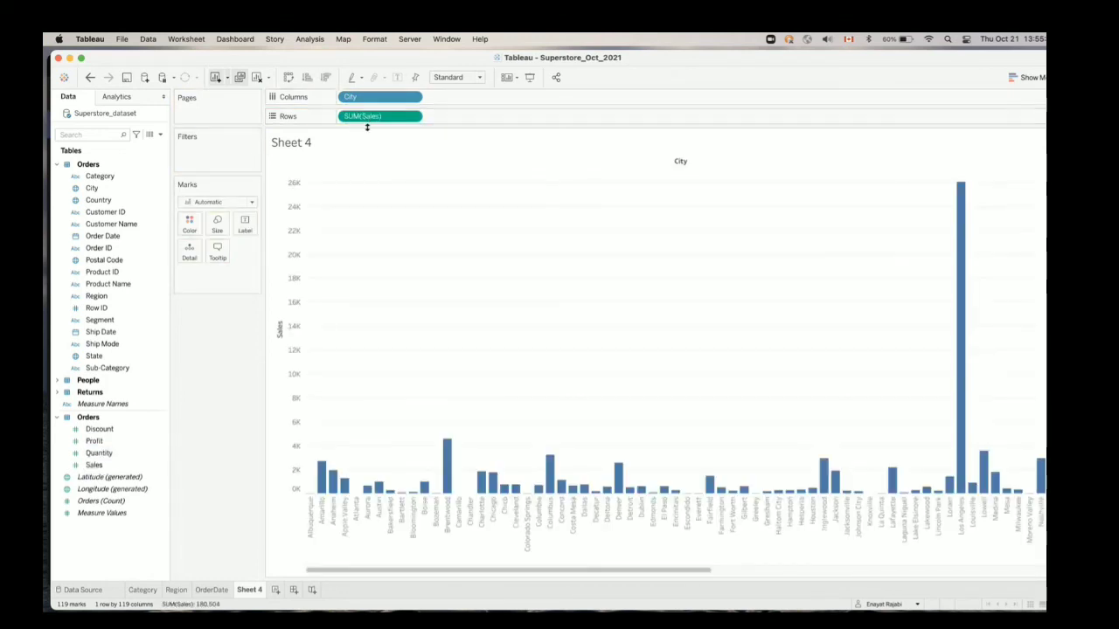
# Convert the Sales by City bar chart to a symbol map
pyautogui.click(1023, 77)
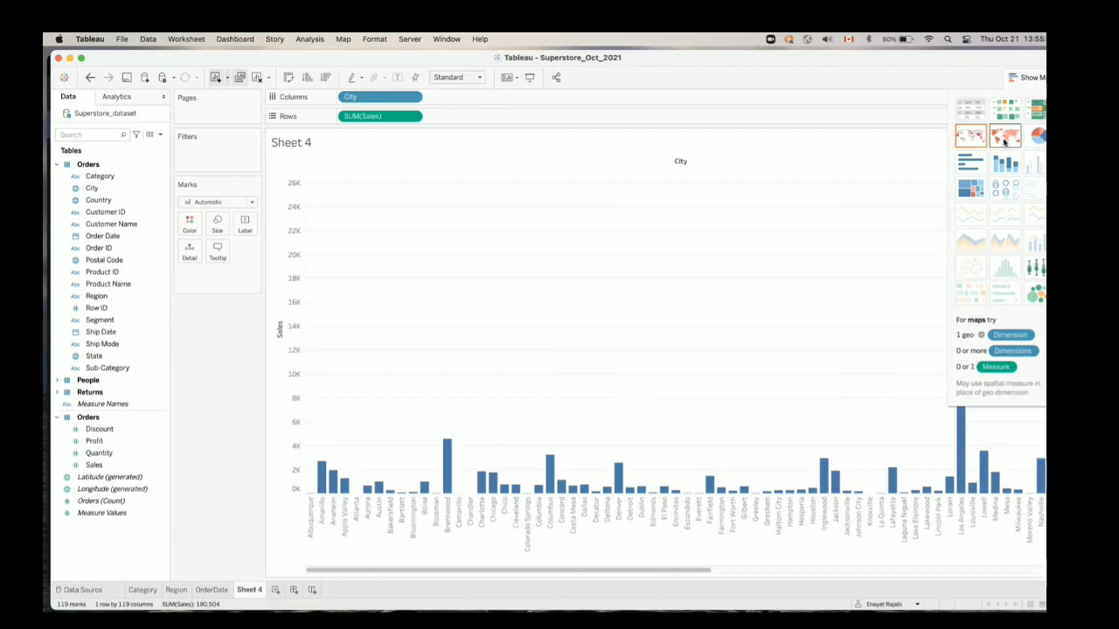
pyautogui.click(970, 134)
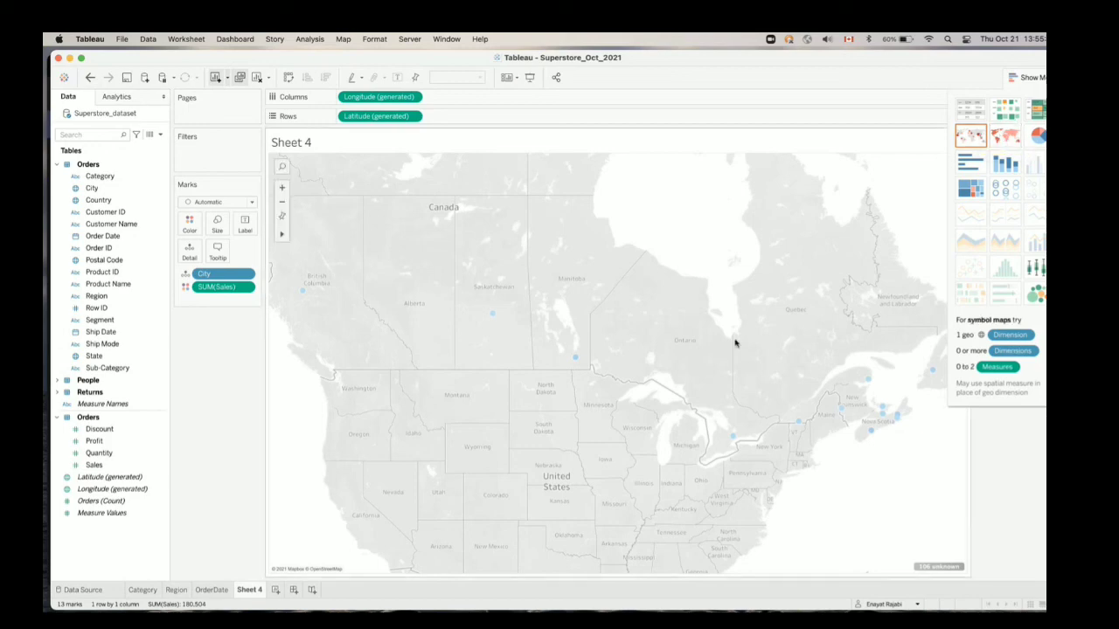
pyautogui.click(1019, 80)
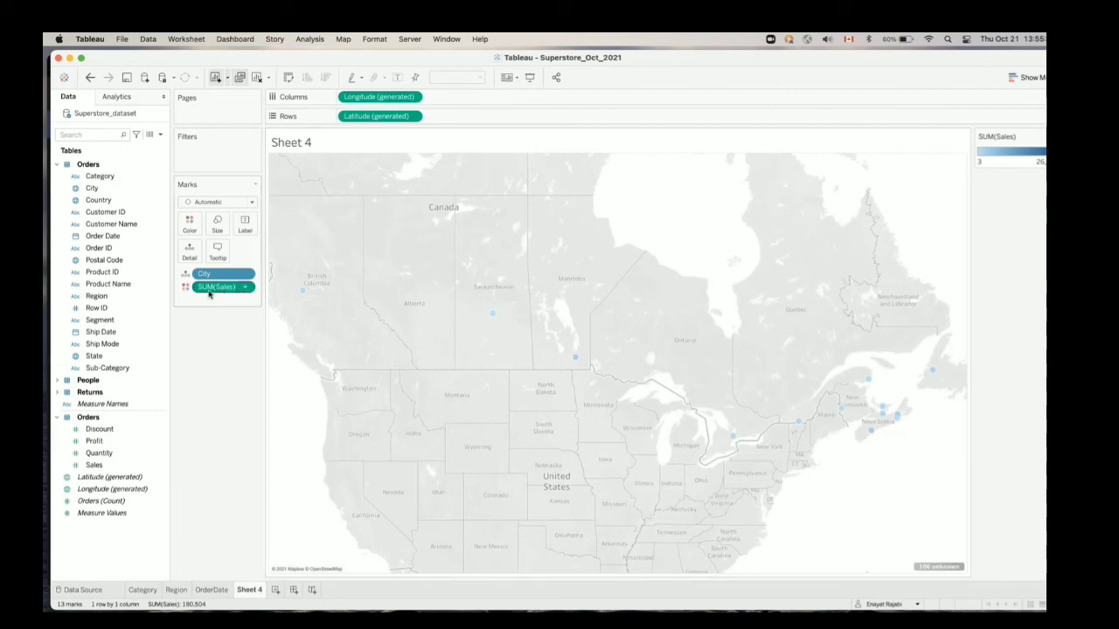
# Show Sales by mark size instead of colour on the city map
pyautogui.moveTo(201, 294); pyautogui.dragTo(221, 229)
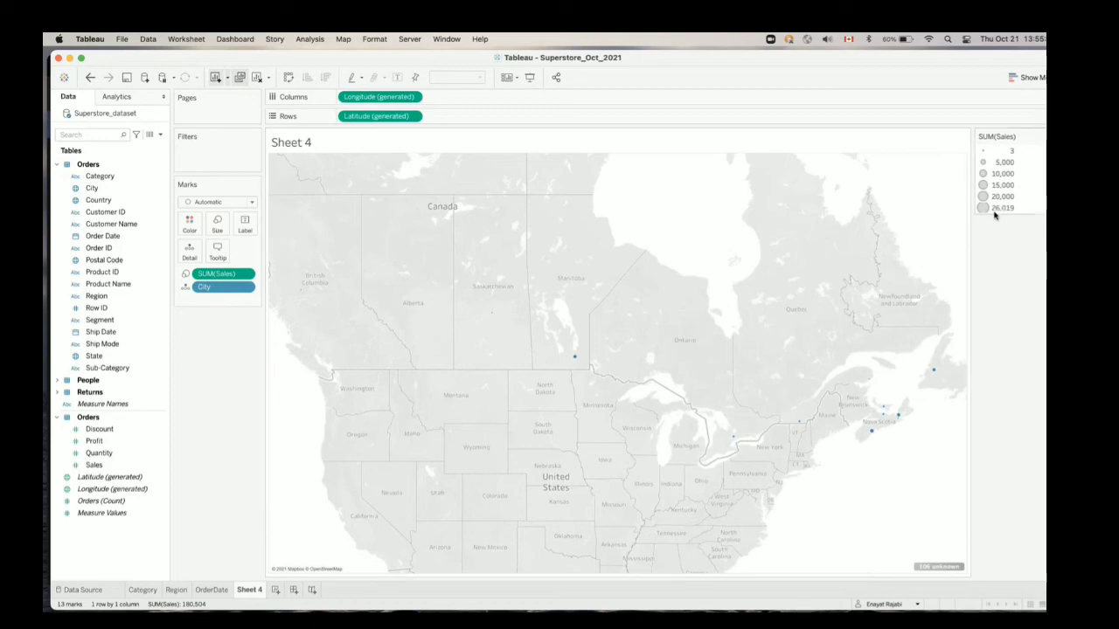
pyautogui.moveTo(874, 433)
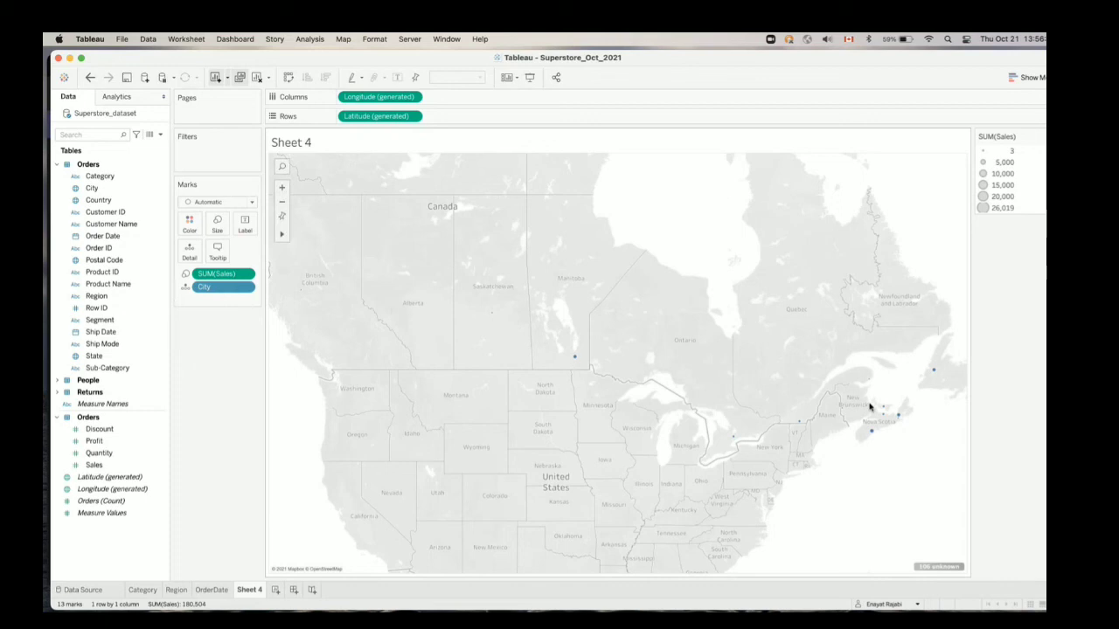
pyautogui.click(282, 188)
pyautogui.click(282, 188)
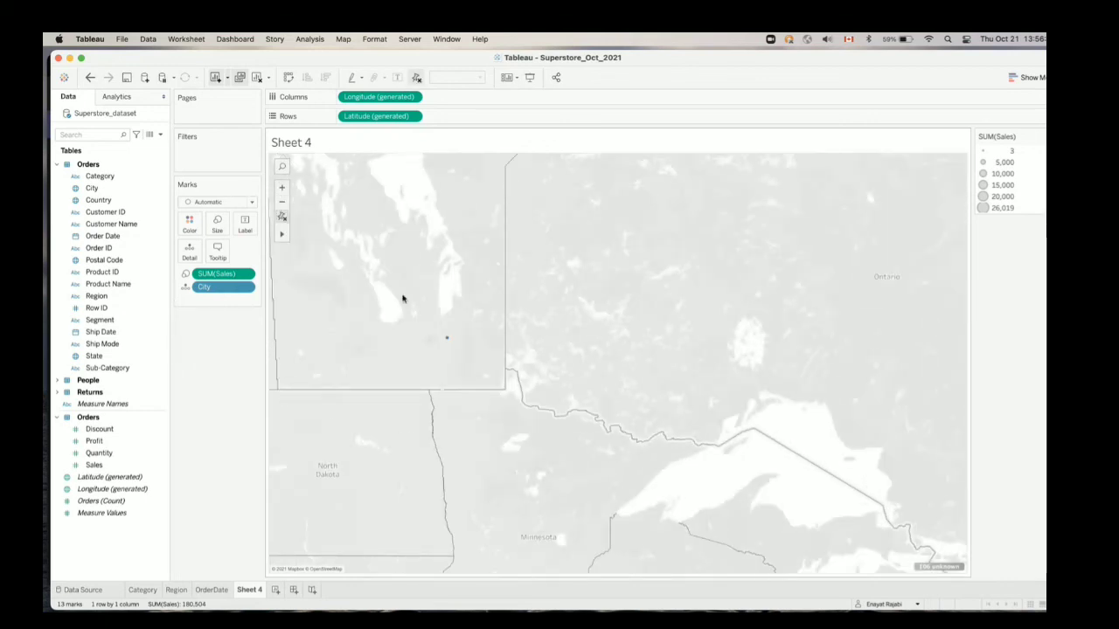
pyautogui.click(281, 202)
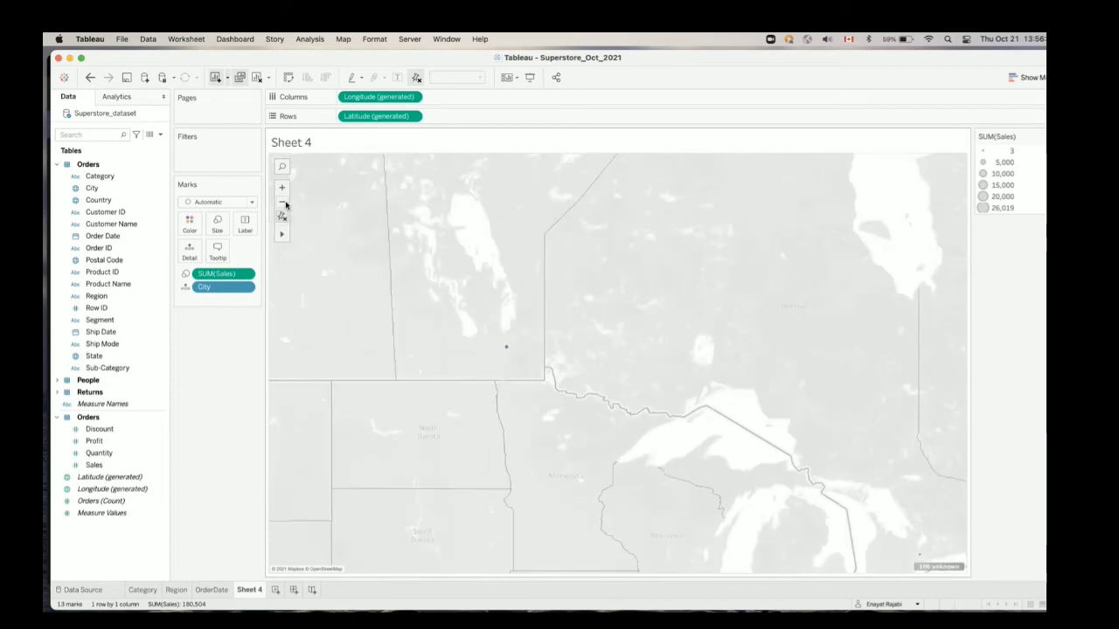
pyautogui.click(281, 202)
pyautogui.click(281, 202)
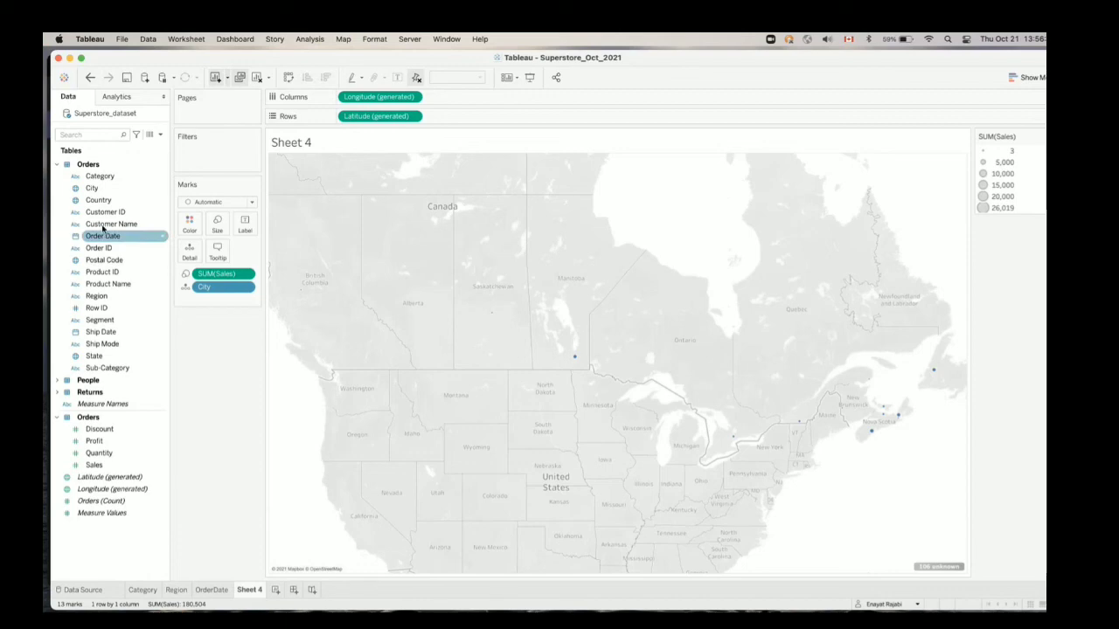
# Colour the city marks on the map by Category
pyautogui.moveTo(99, 175); pyautogui.dragTo(186, 226)
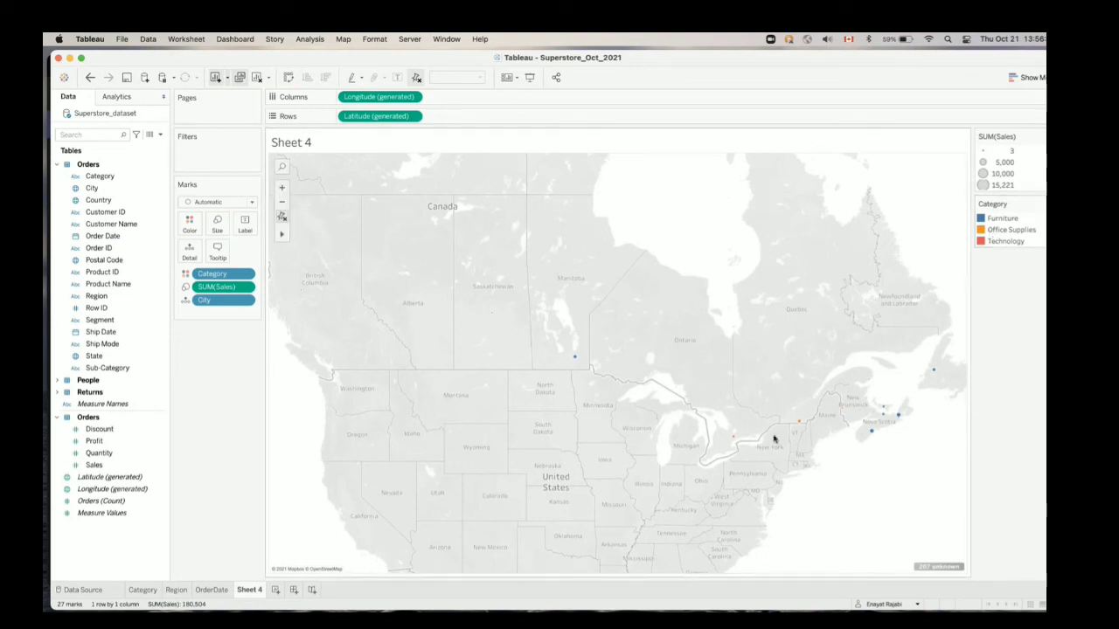
pyautogui.moveTo(800, 426)
pyautogui.moveTo(906, 424)
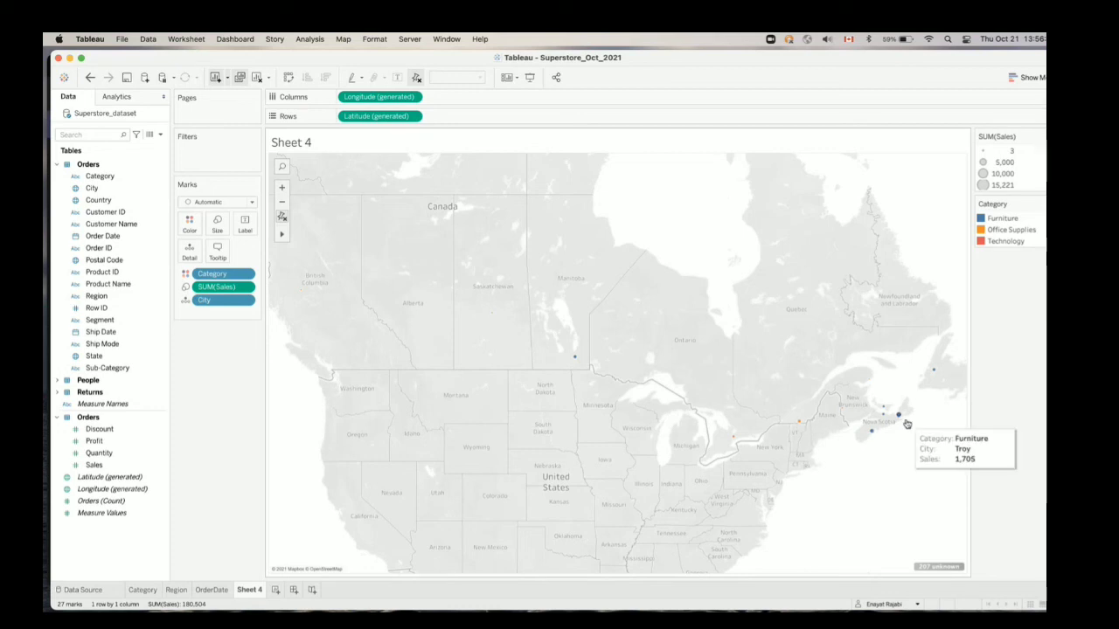
# Try reducing the mark size range of the Sales legend to its smallest setting
pyautogui.doubleClick(1008, 186)
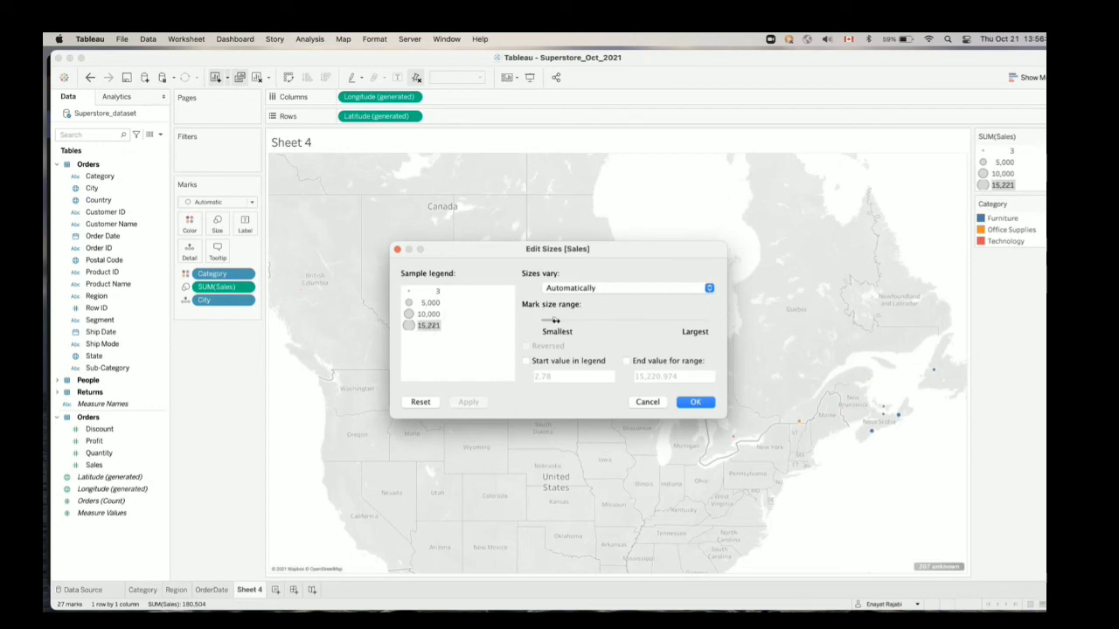
pyautogui.moveTo(554, 321); pyautogui.dragTo(537, 324)
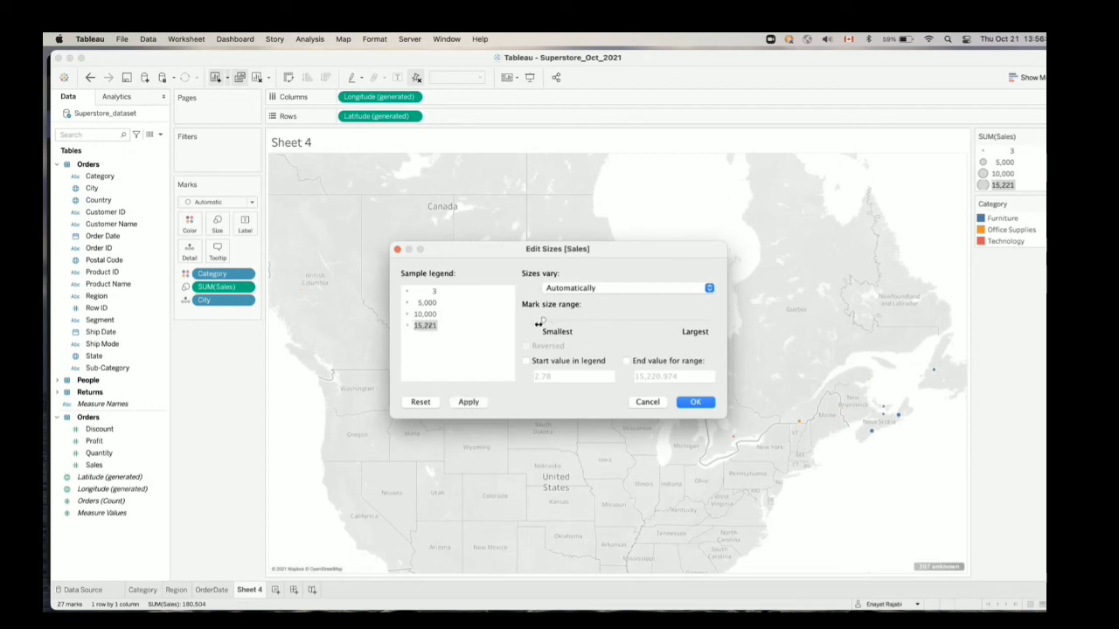
pyautogui.click(695, 402)
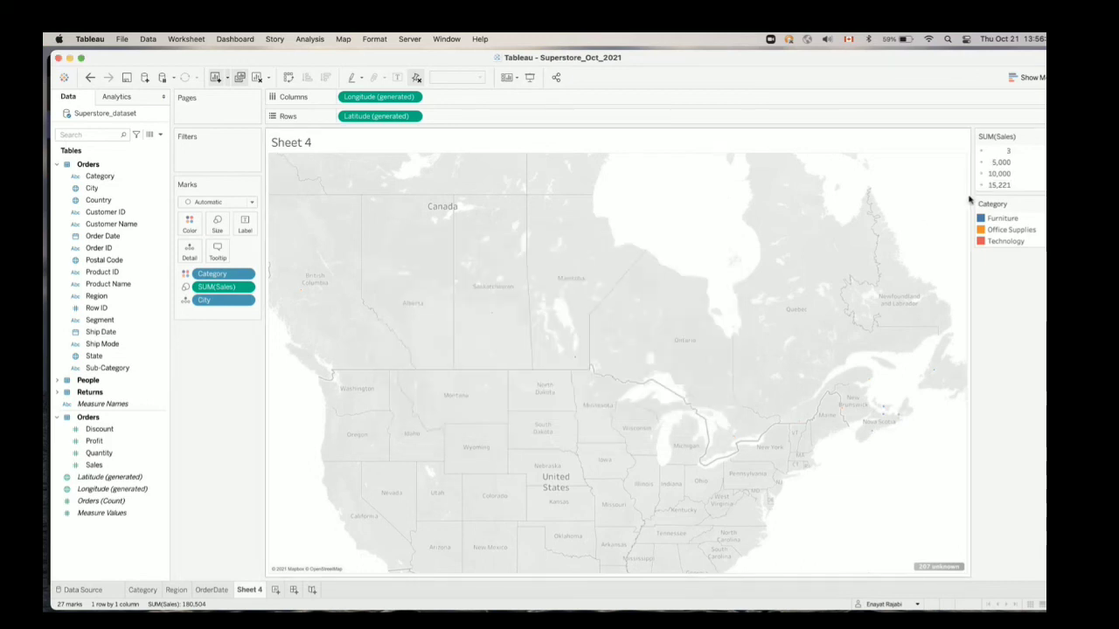
# Enlarge the Sales mark size range to a little past the middle between Smallest and Largest
pyautogui.doubleClick(1006, 186)
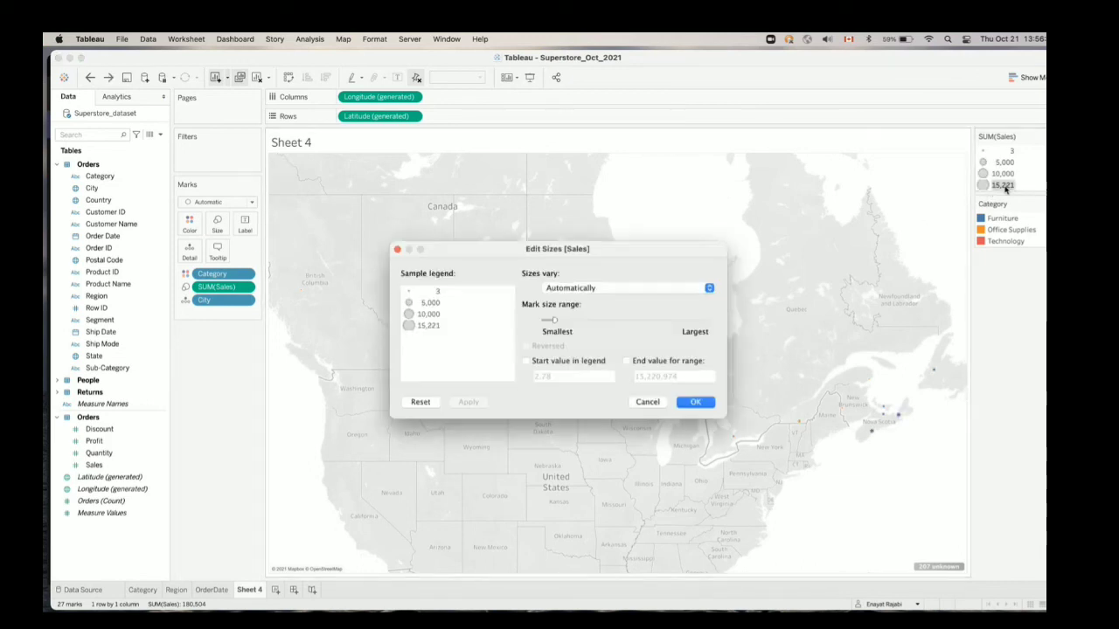
pyautogui.moveTo(557, 322); pyautogui.dragTo(641, 320)
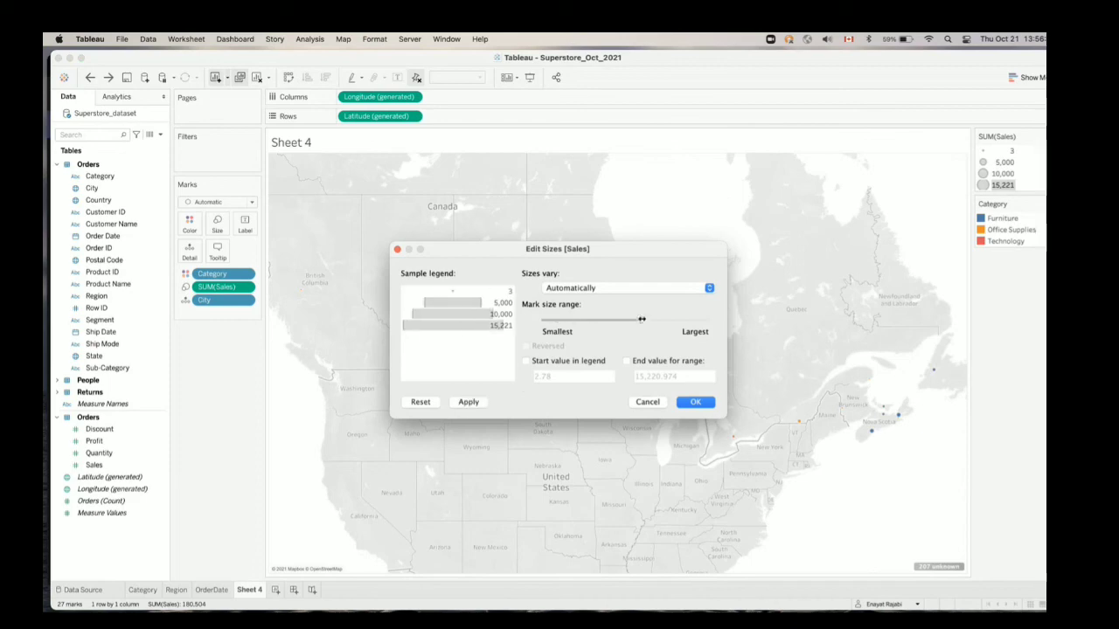
pyautogui.click(687, 403)
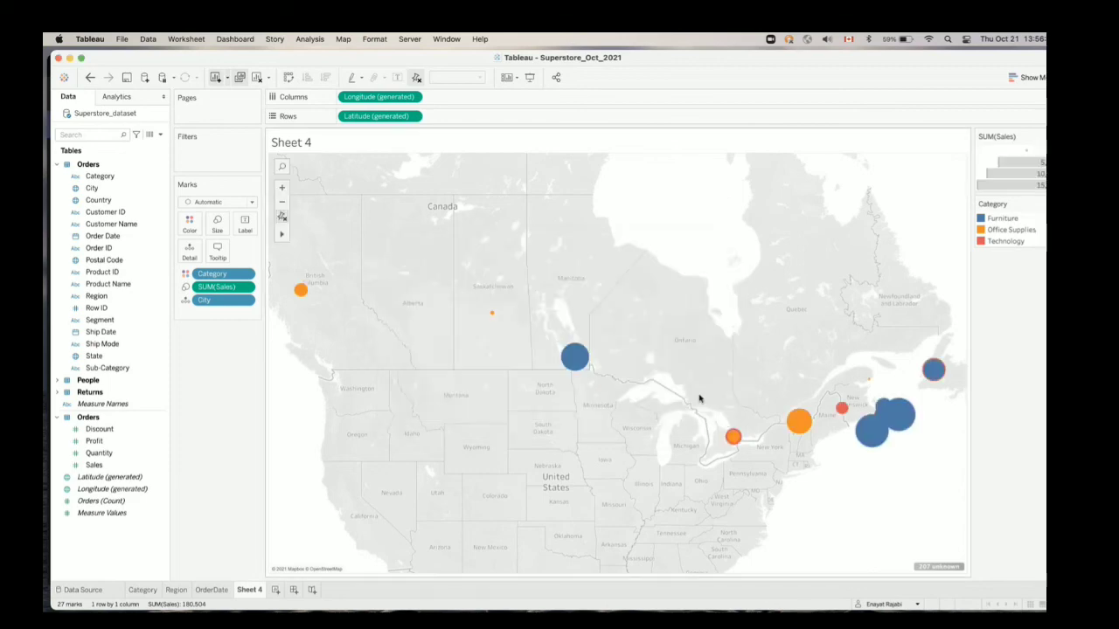
pyautogui.moveTo(582, 365)
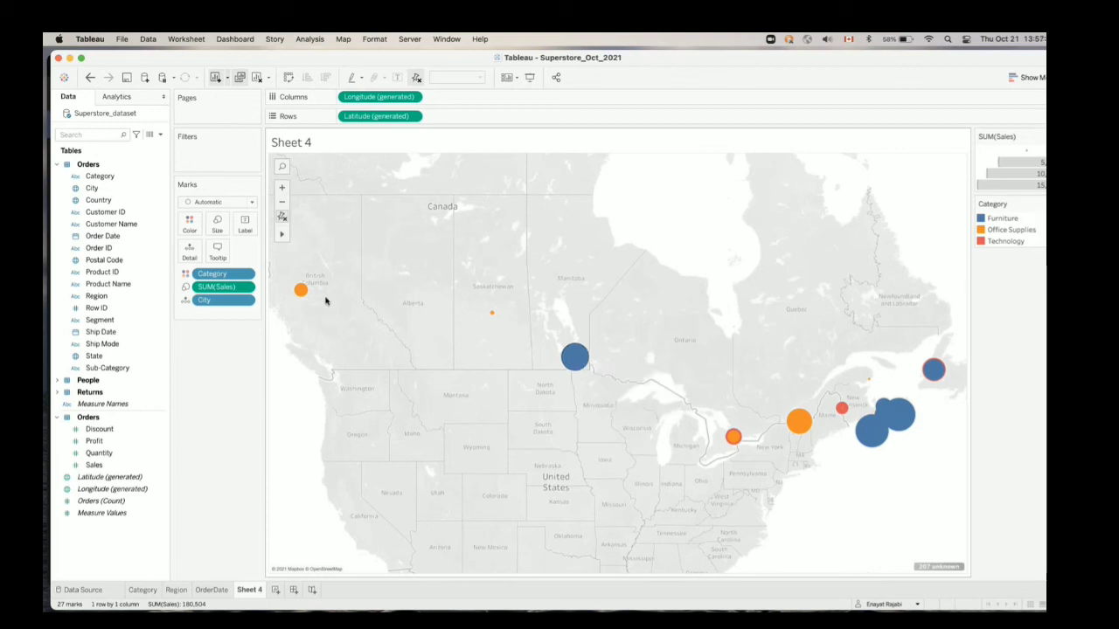
pyautogui.moveTo(301, 292)
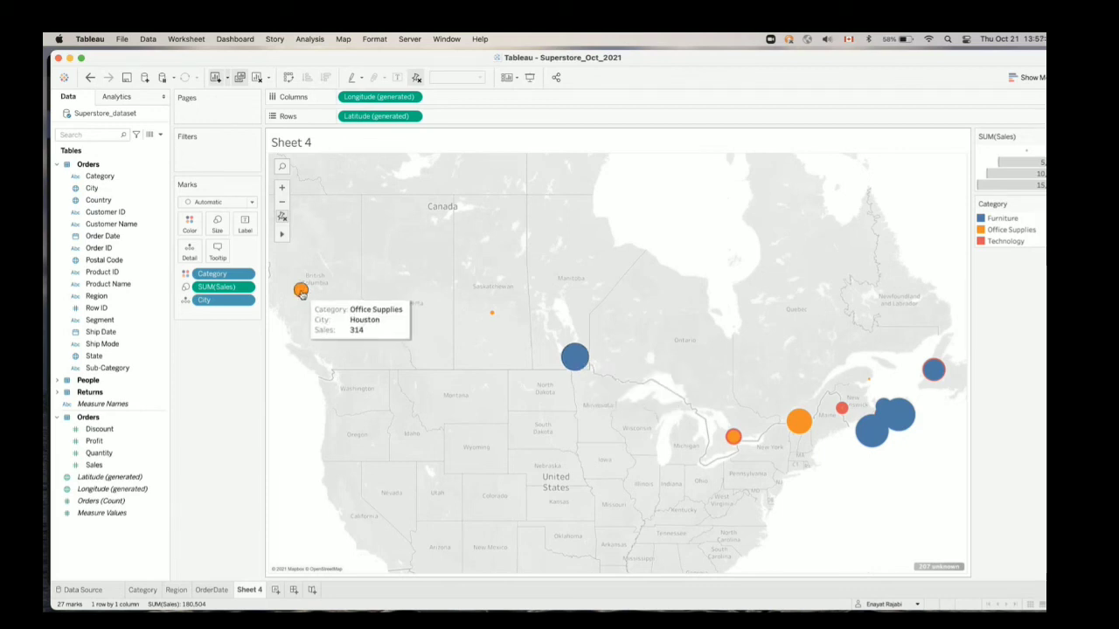
pyautogui.moveTo(890, 444)
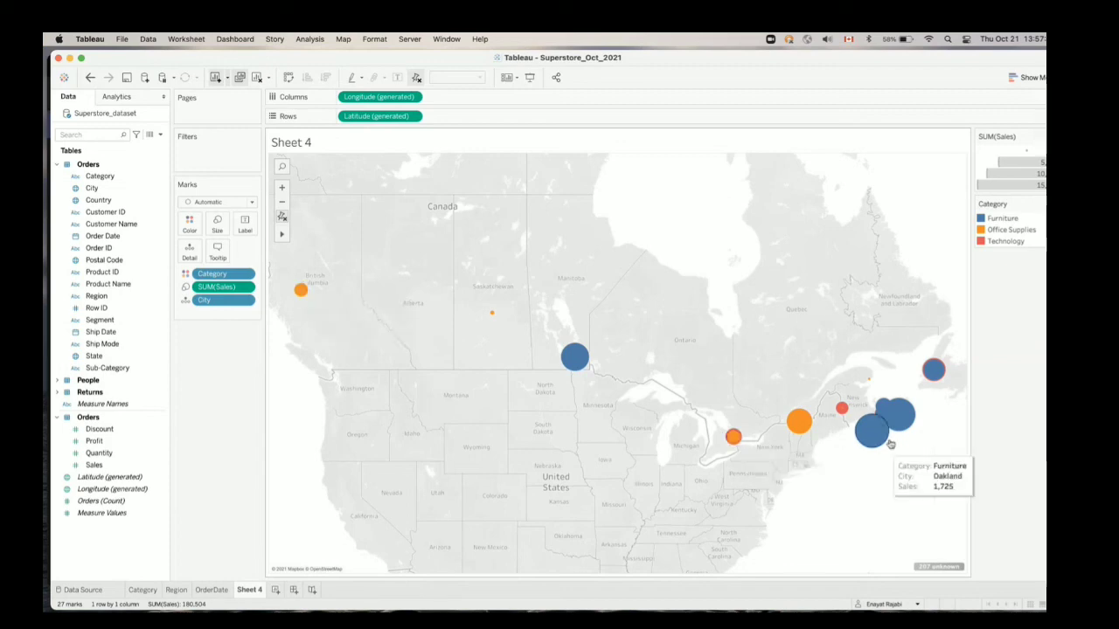
pyautogui.moveTo(932, 374)
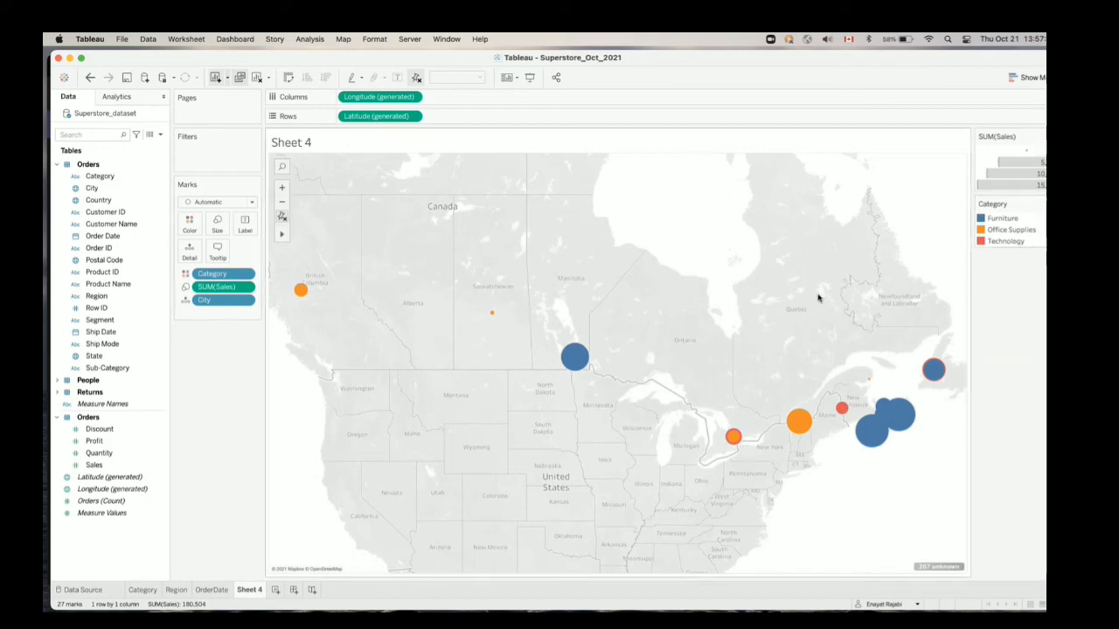
# Rename the map worksheet as MapSale
pyautogui.doubleClick(248, 590)
pyautogui.write('R')
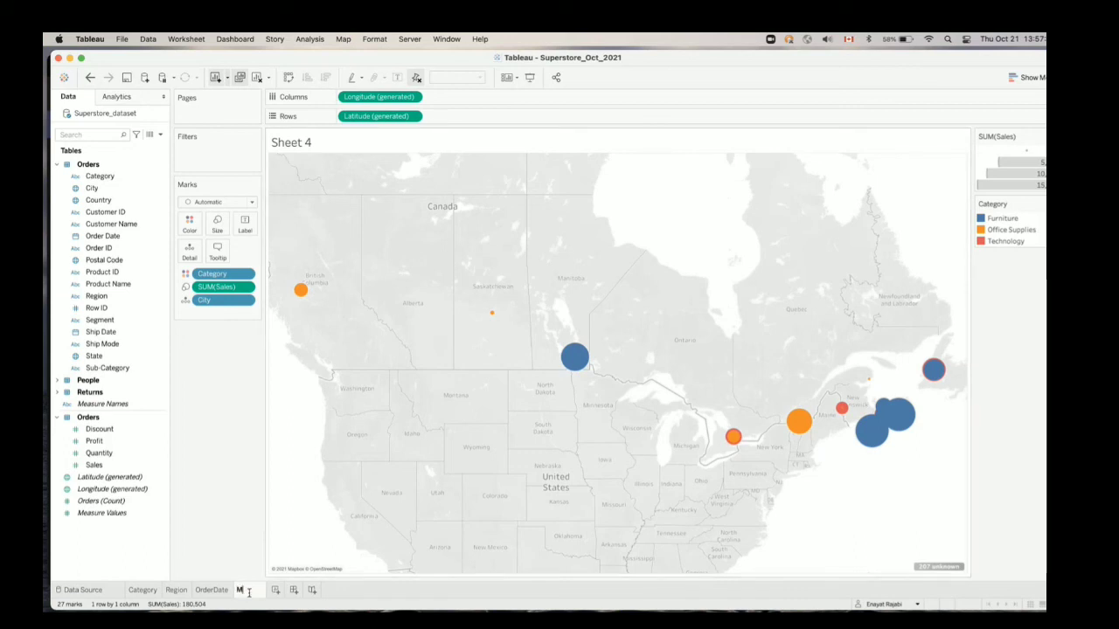
pyautogui.write('ap')
pyautogui.write('Sale')
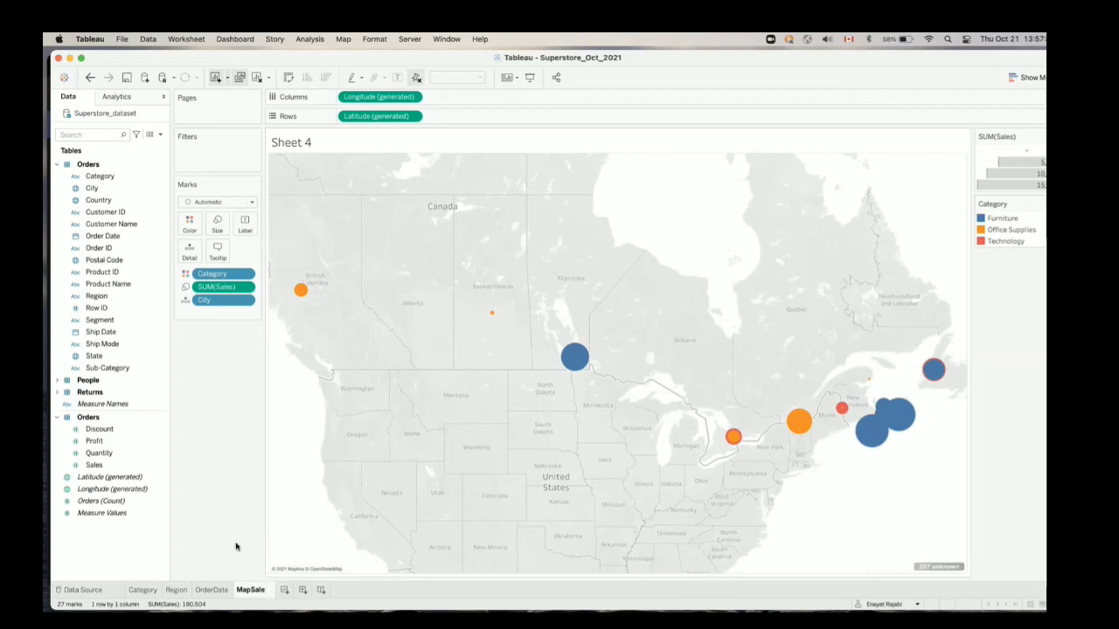
pyautogui.press('Return')
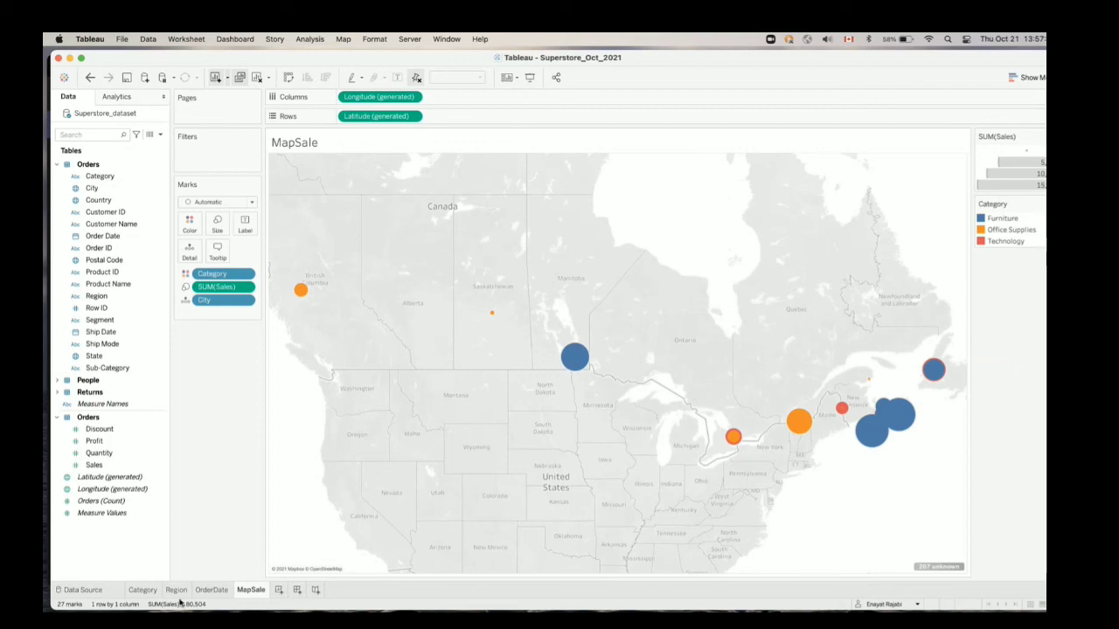
# Create a new dashboard with the Category sheet placed above the OrderDate sheet
pyautogui.click(297, 590)
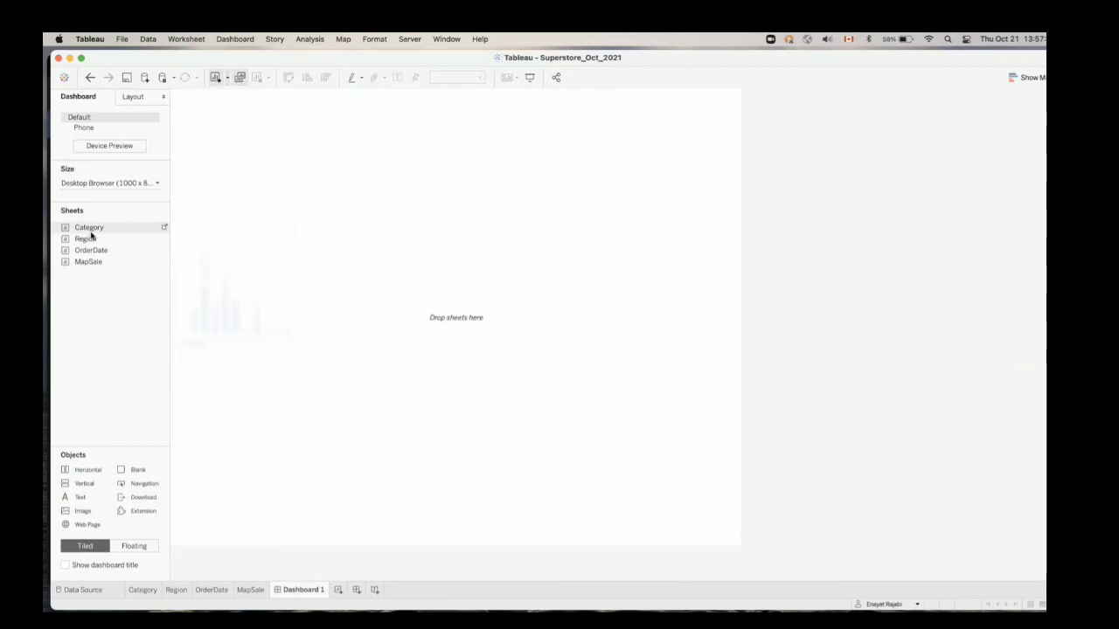
pyautogui.moveTo(90, 234); pyautogui.dragTo(363, 207)
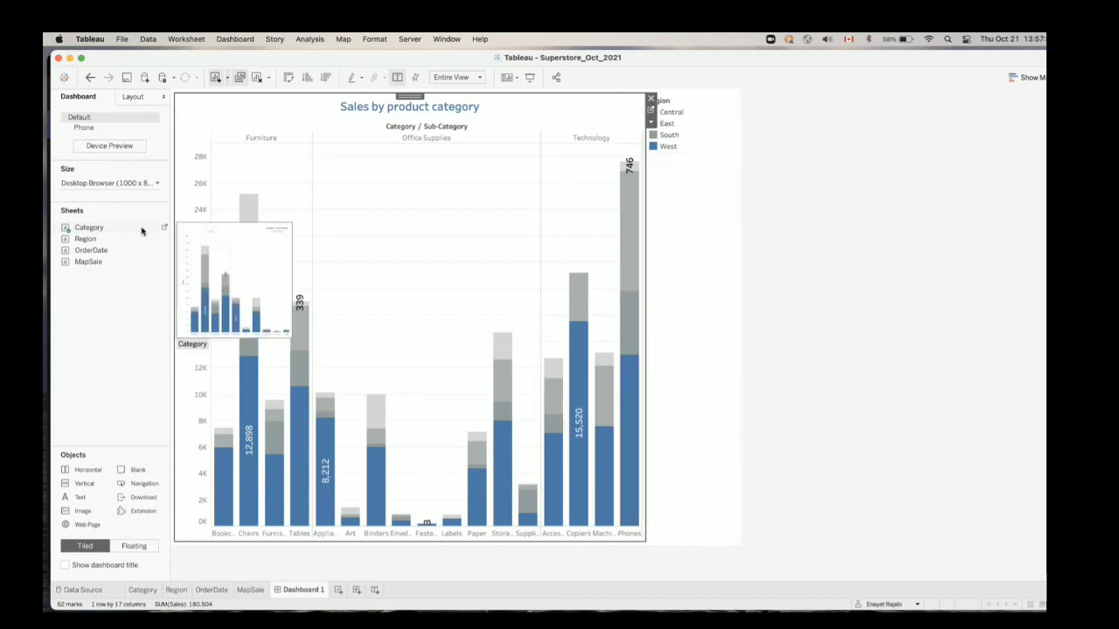
pyautogui.moveTo(86, 256); pyautogui.dragTo(448, 385)
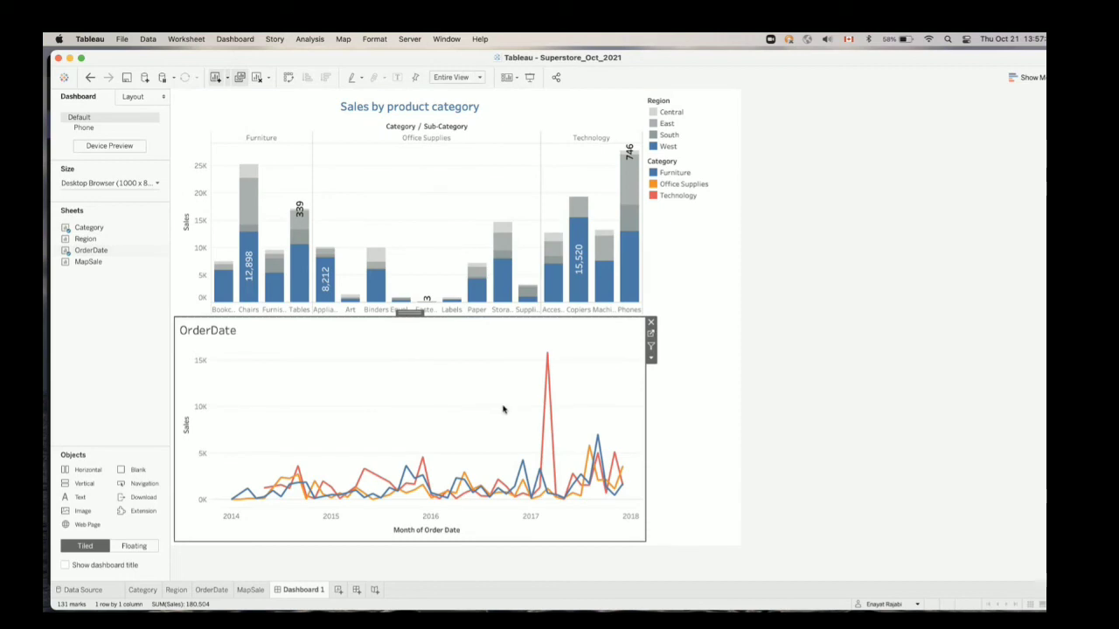
pyautogui.click(662, 428)
pyautogui.click(778, 377)
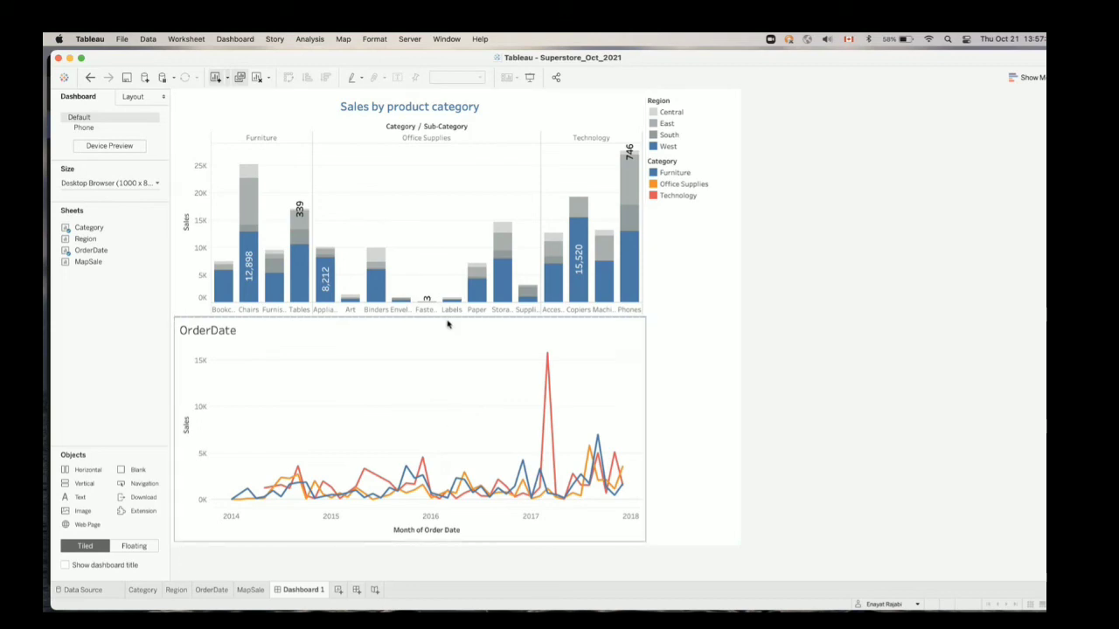
# Lower the divider between the two dashboard charts to make the Category chart taller and the OrderDate chart shorter
pyautogui.moveTo(447, 317); pyautogui.dragTo(443, 355)
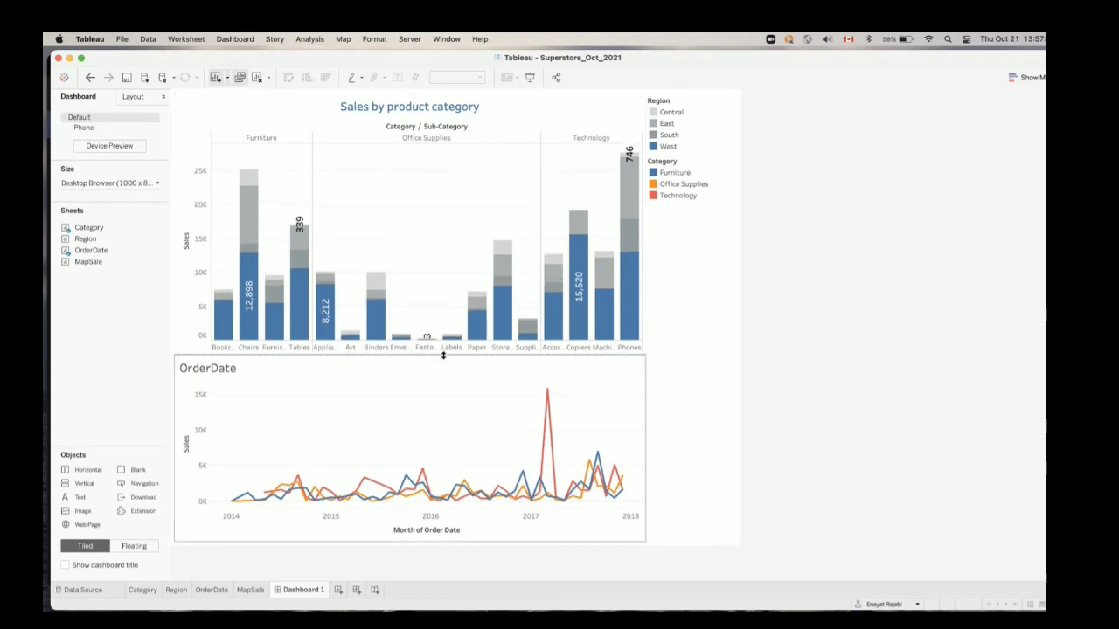
pyautogui.click(704, 367)
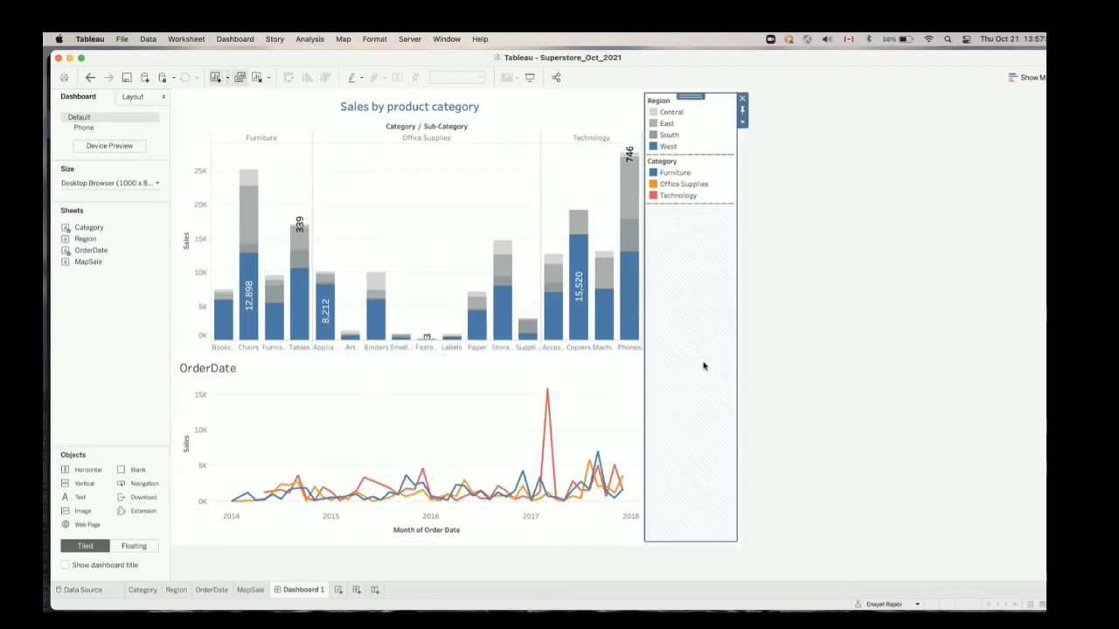
pyautogui.click(780, 320)
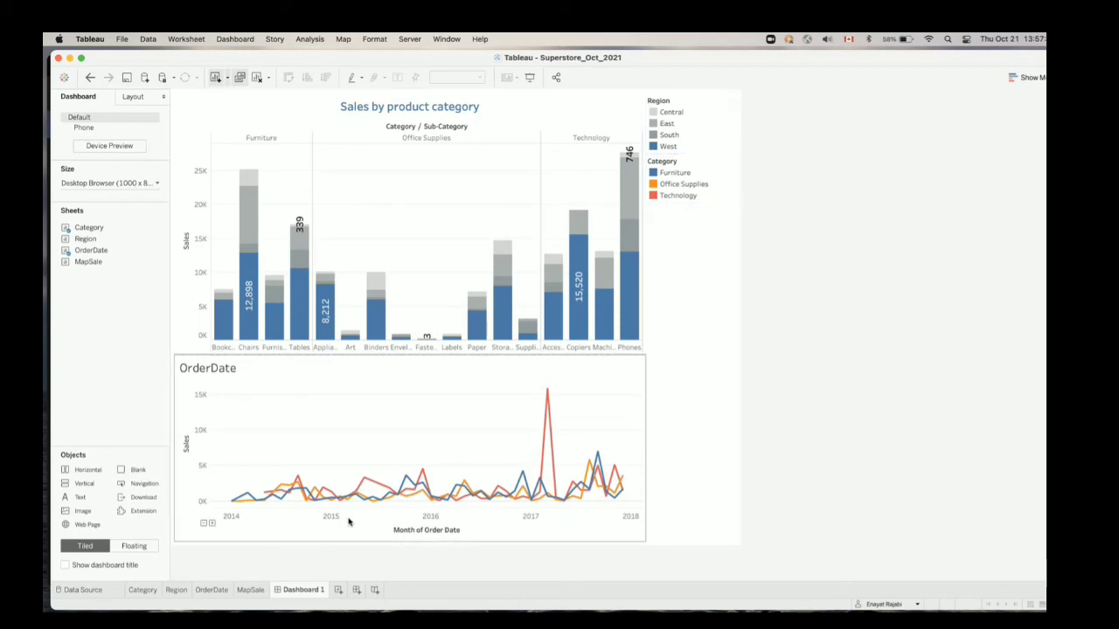
# Create a second dashboard with the Region sheet placed above the MapSale sheet
pyautogui.click(354, 591)
pyautogui.moveTo(91, 262); pyautogui.dragTo(355, 360)
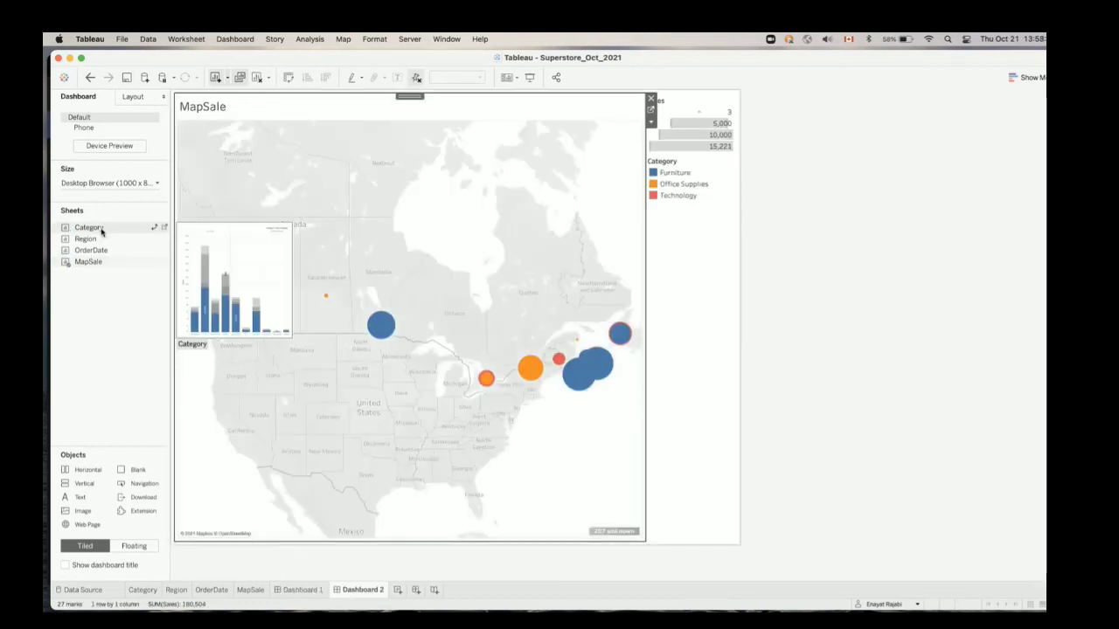
pyautogui.moveTo(99, 240); pyautogui.dragTo(385, 214)
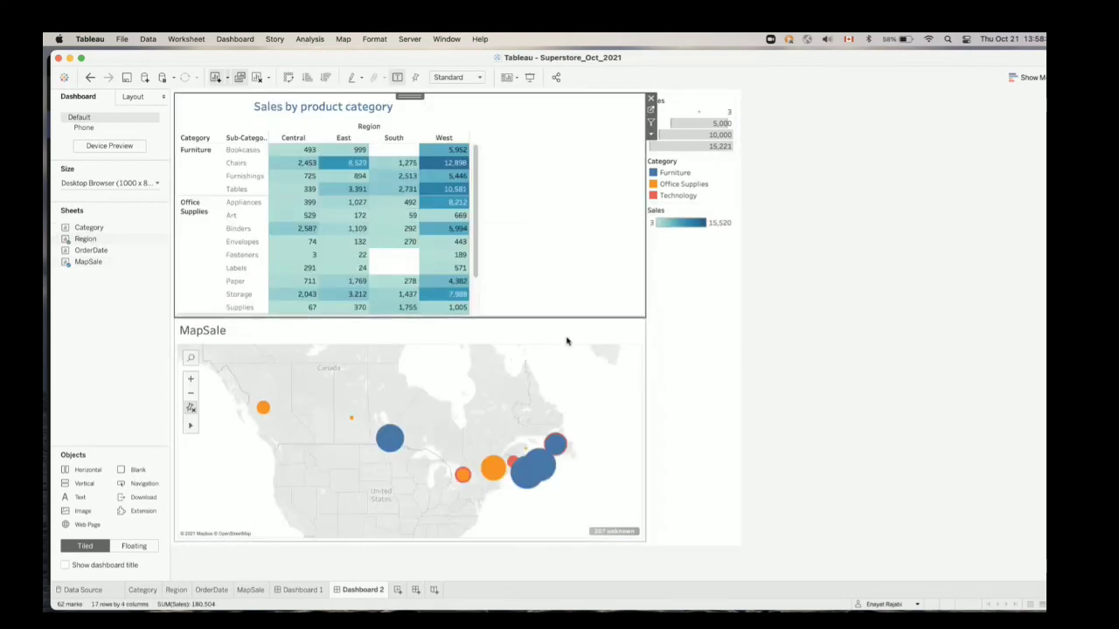
pyautogui.click(667, 339)
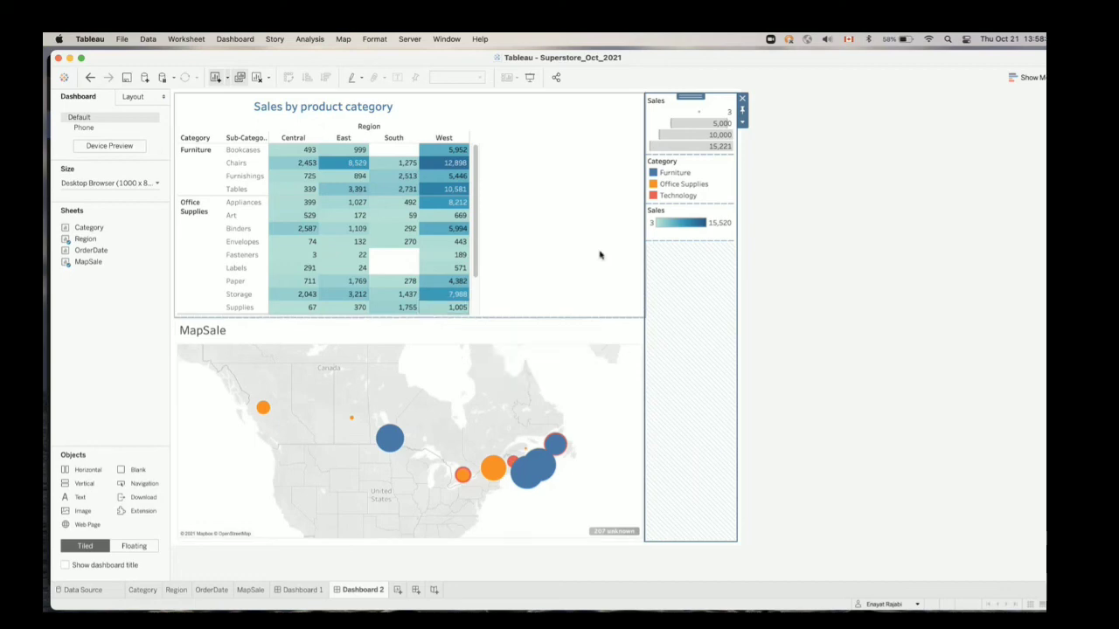
pyautogui.click(780, 373)
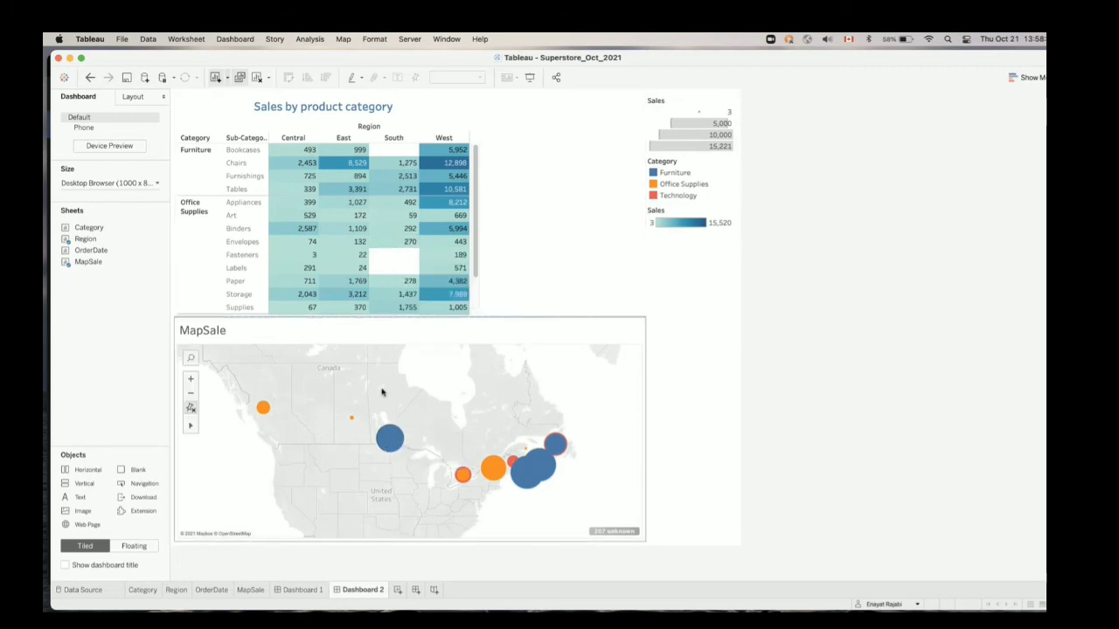
# Create a new story with Dashboard 1 as the first story point and Dashboard 2 as the second
pyautogui.click(434, 591)
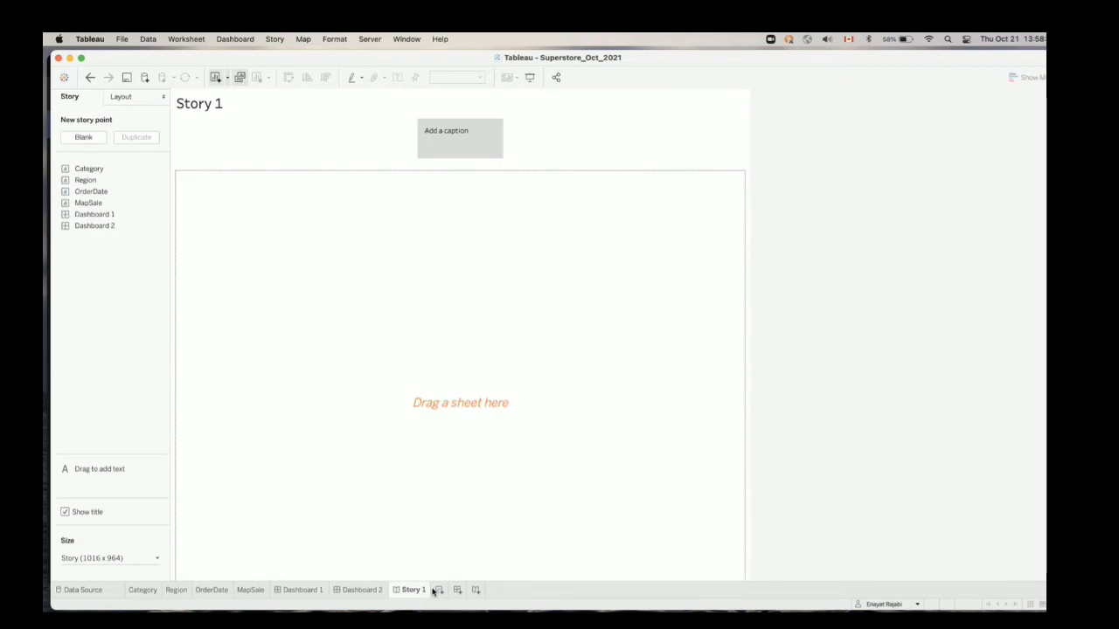
pyautogui.click(301, 591)
pyautogui.click(354, 591)
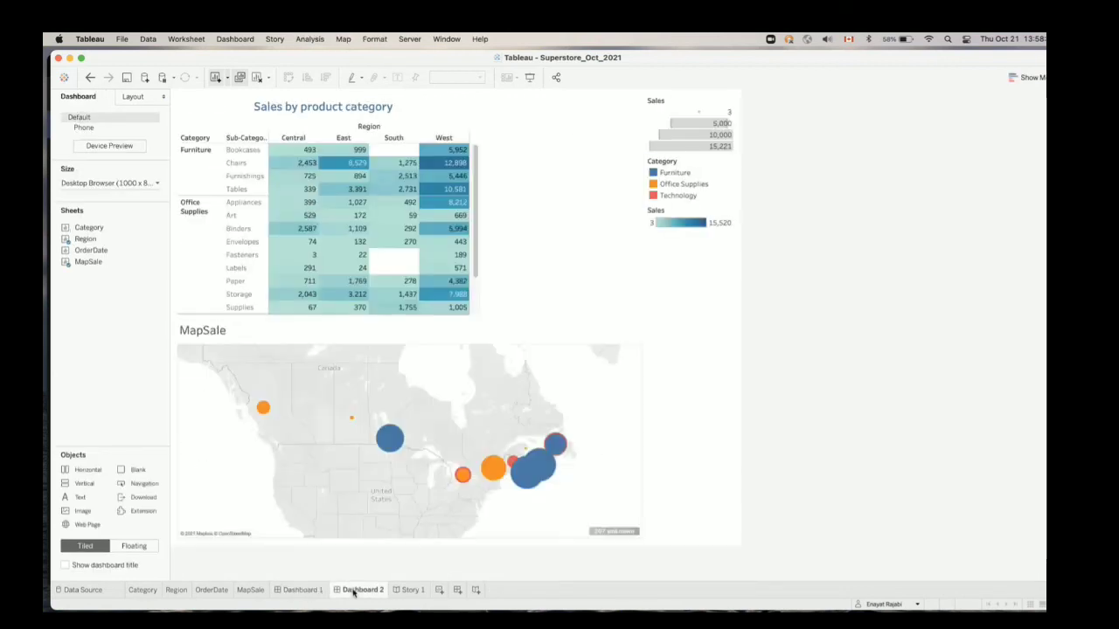
pyautogui.click(409, 591)
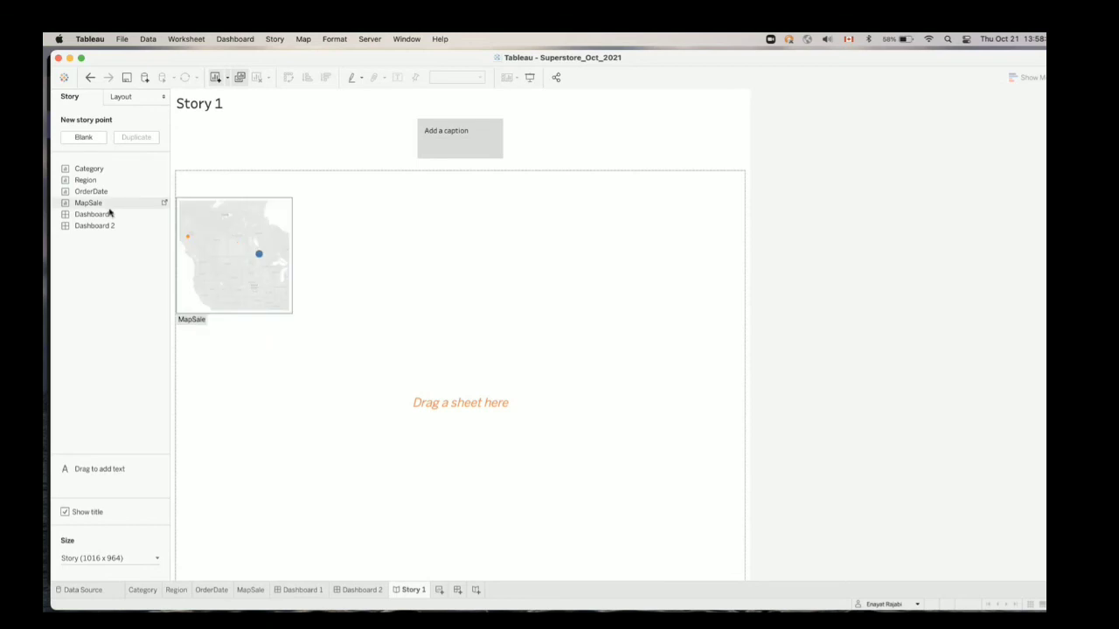
pyautogui.moveTo(110, 214); pyautogui.dragTo(290, 236)
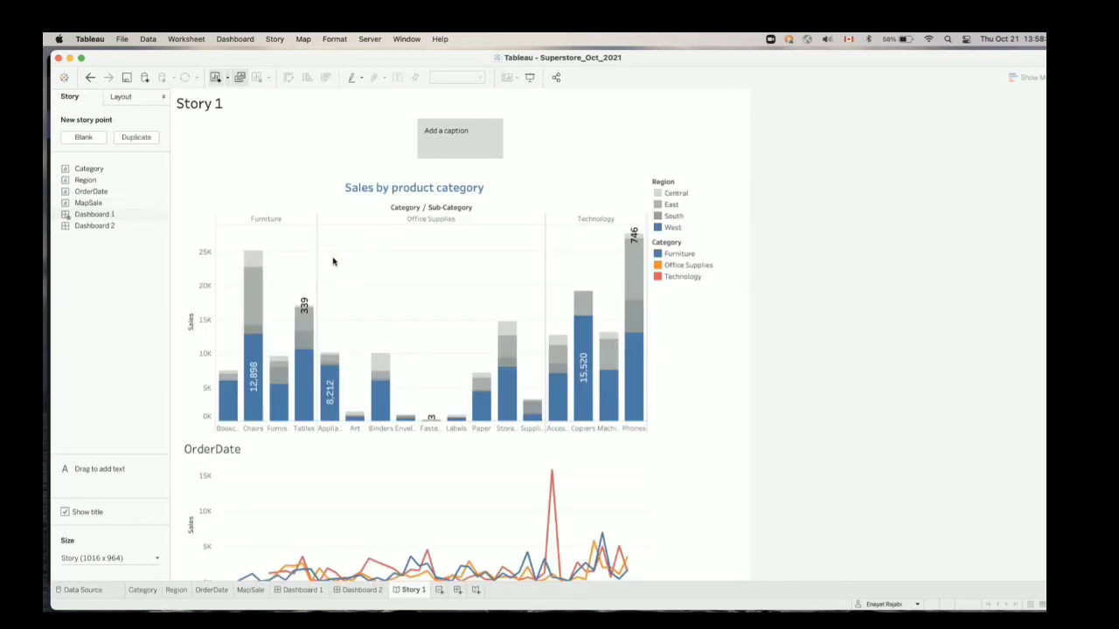
pyautogui.moveTo(113, 230)
pyautogui.moveTo(113, 230); pyautogui.dragTo(501, 140)
pyautogui.click(430, 148)
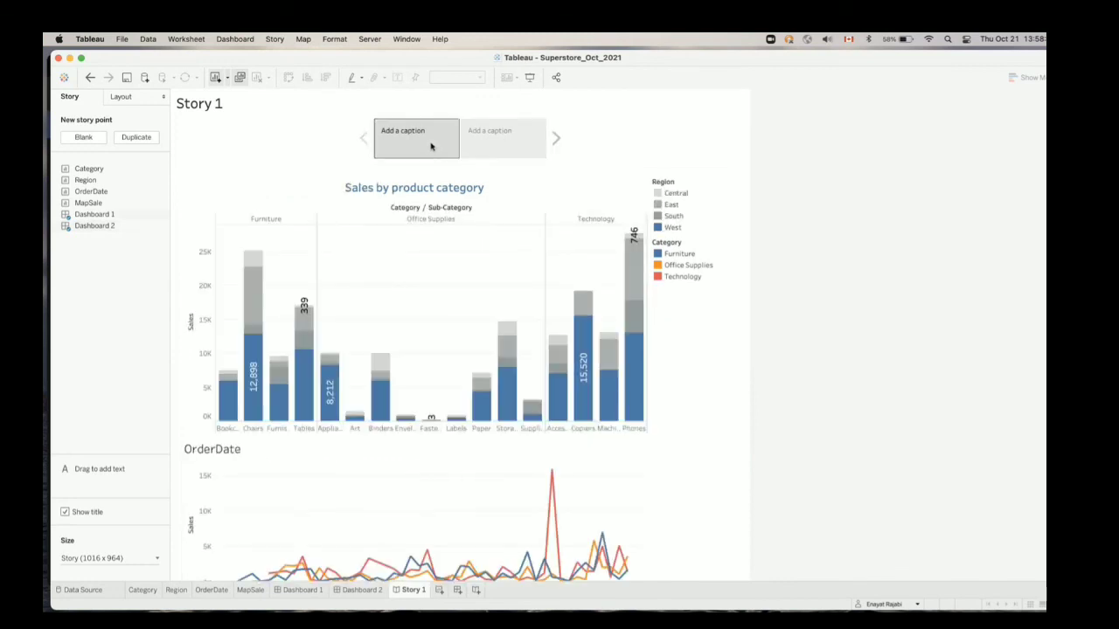
# Try the Numbers, Dots and Arrows only navigator styles on the story and return to Caption boxes
pyautogui.click(136, 97)
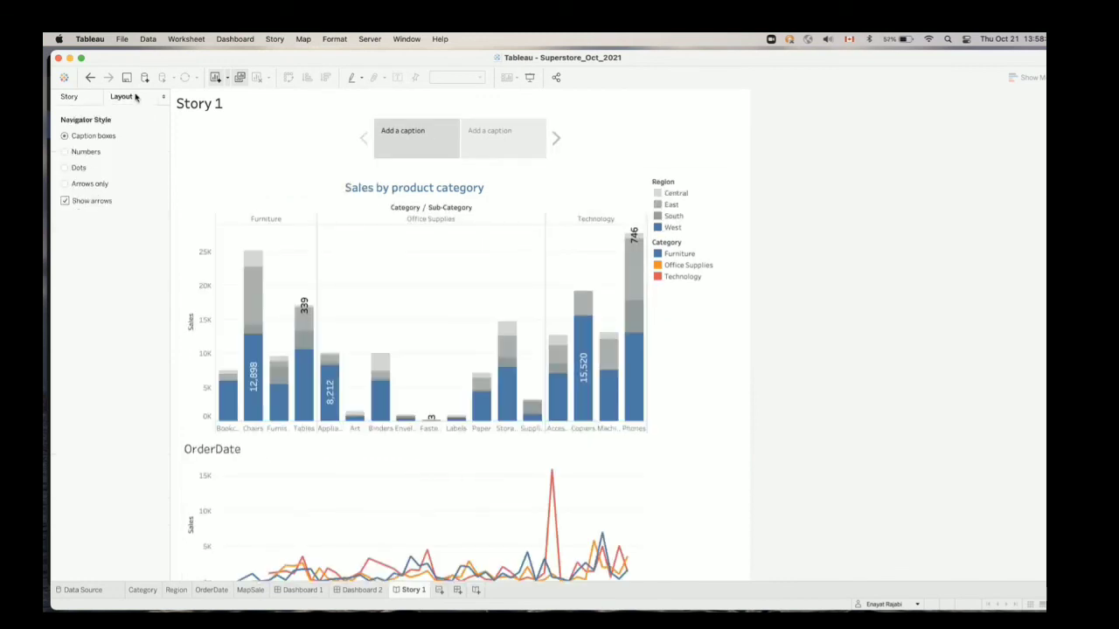
pyautogui.click(93, 153)
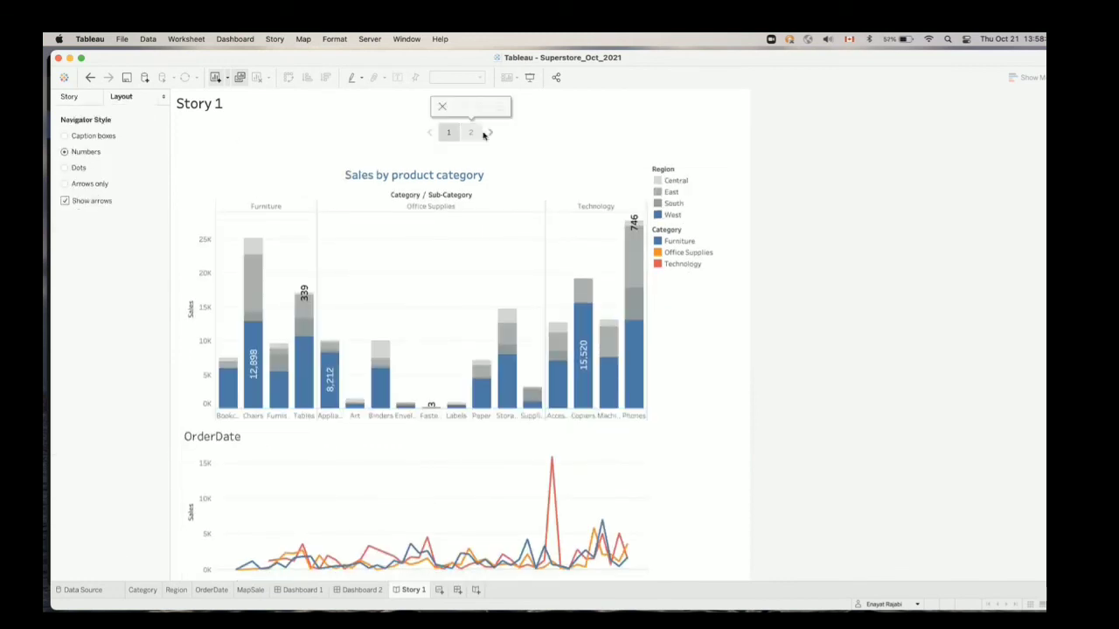
pyautogui.click(85, 170)
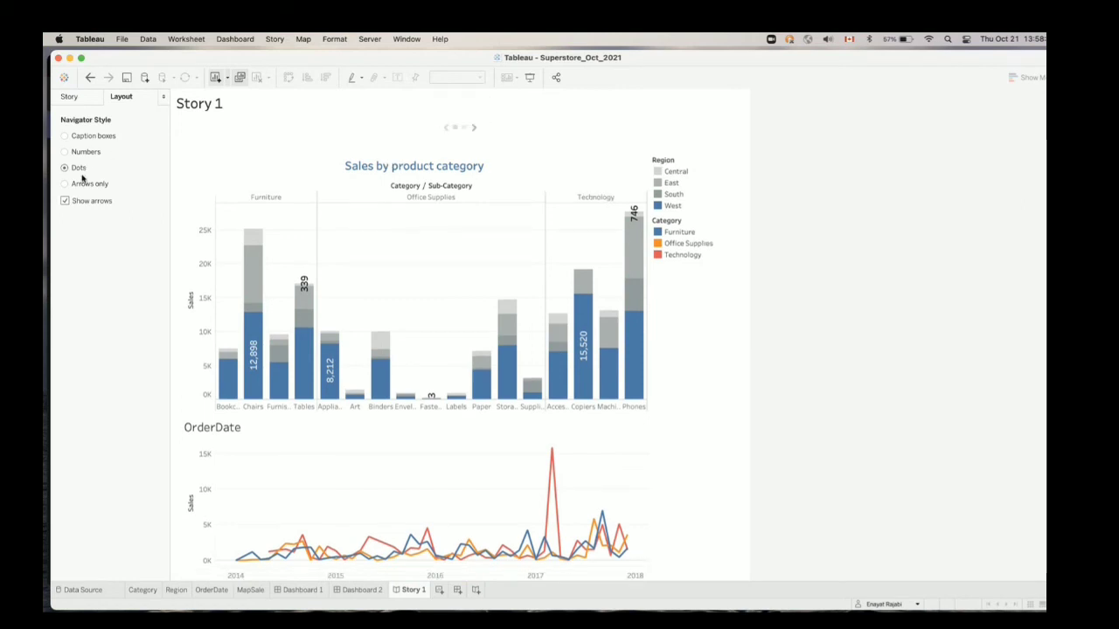
pyautogui.click(83, 184)
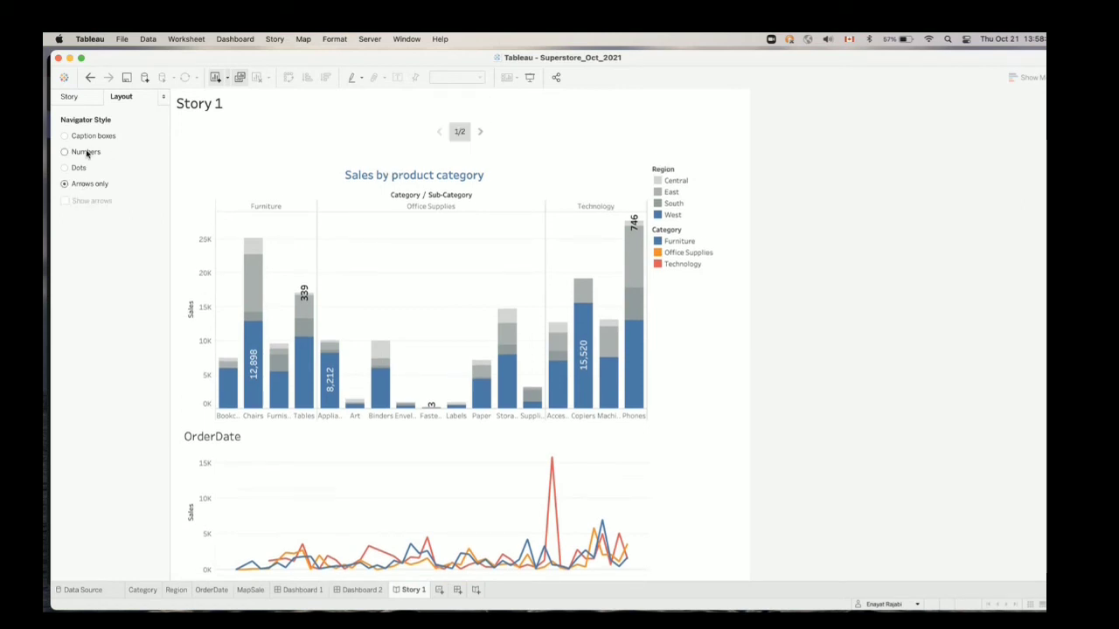
pyautogui.click(93, 138)
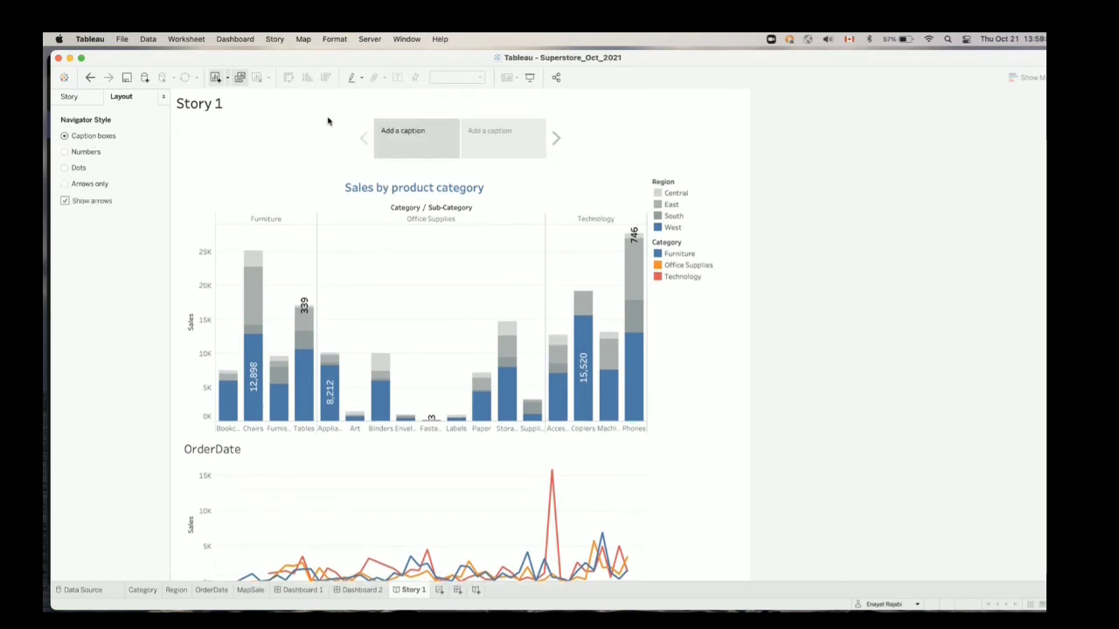
# Show the second story point, open its caption for editing, and return to the story point settings
pyautogui.click(402, 134)
pyautogui.click(473, 141)
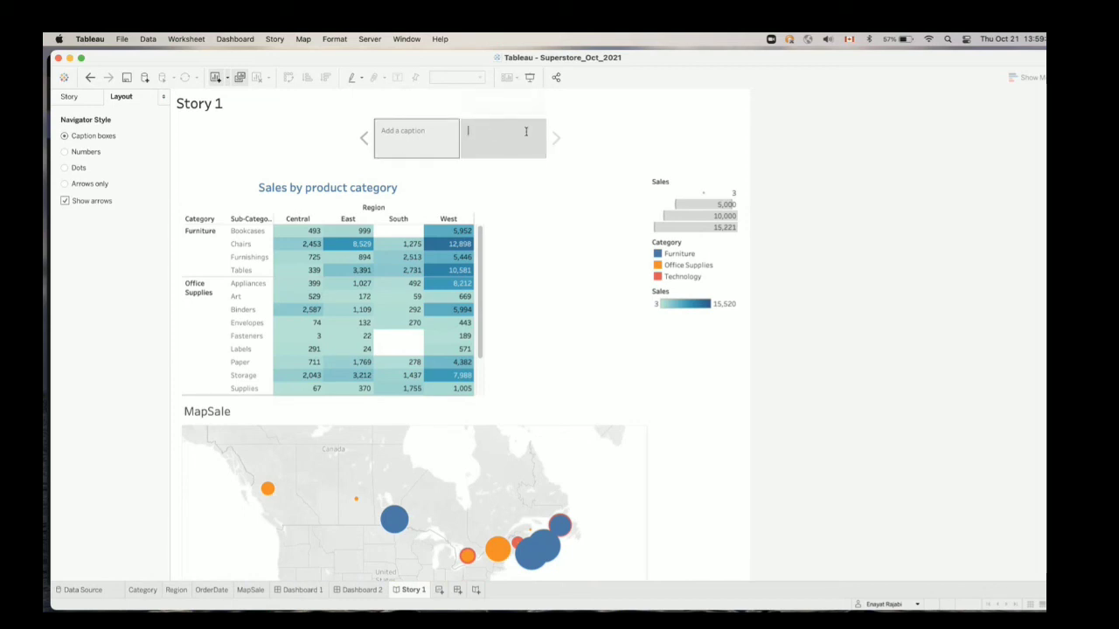
pyautogui.click(91, 101)
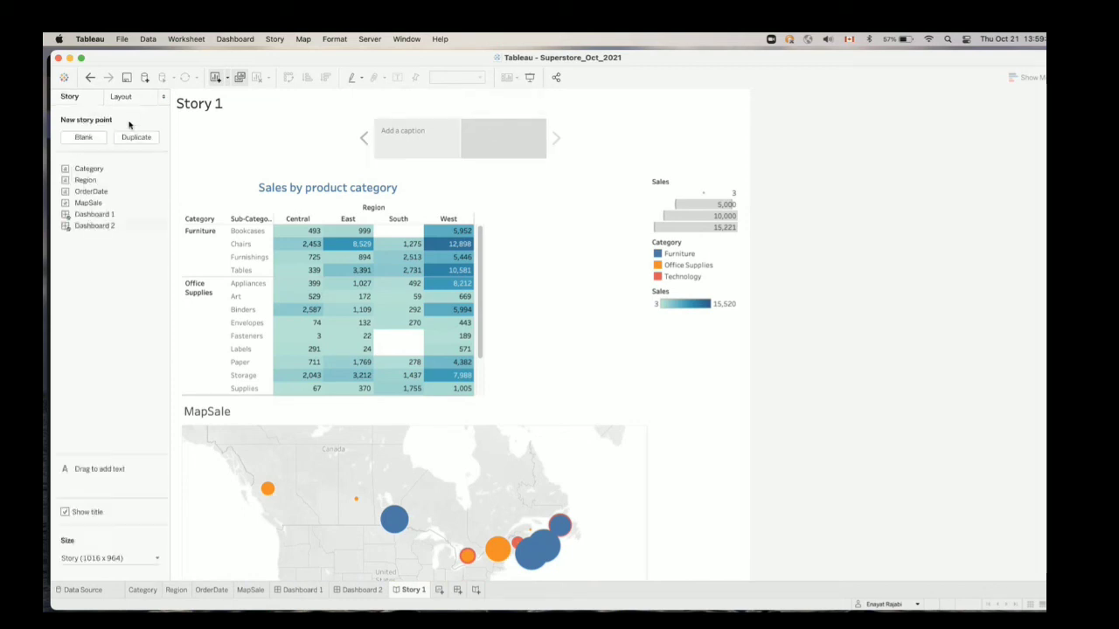
pyautogui.moveTo(412, 325)
pyautogui.doubleClick(203, 107)
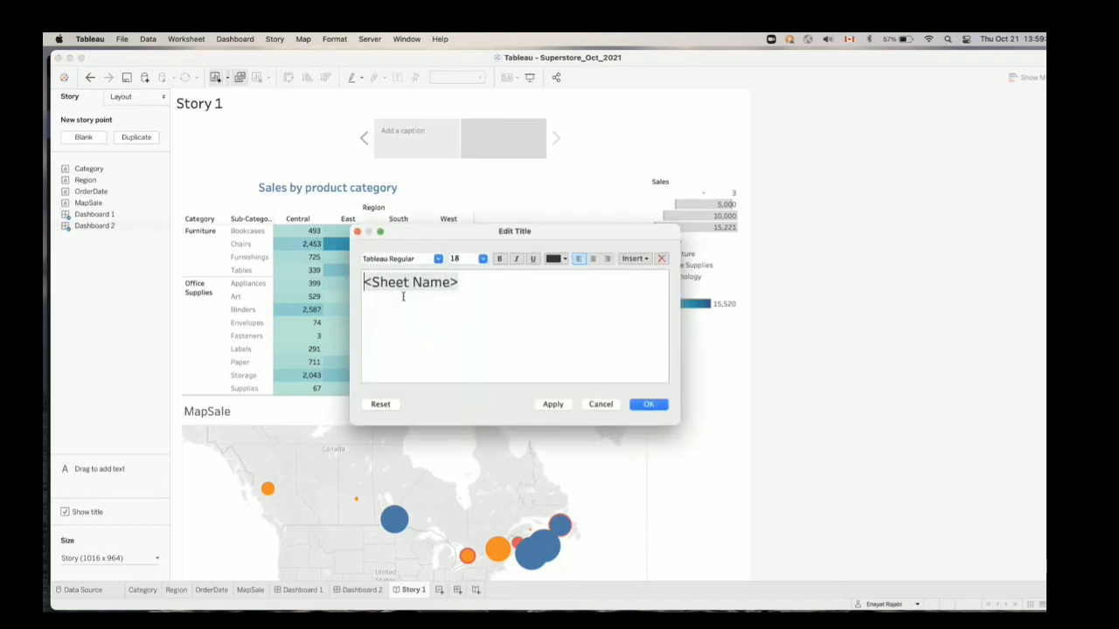
pyautogui.click(612, 404)
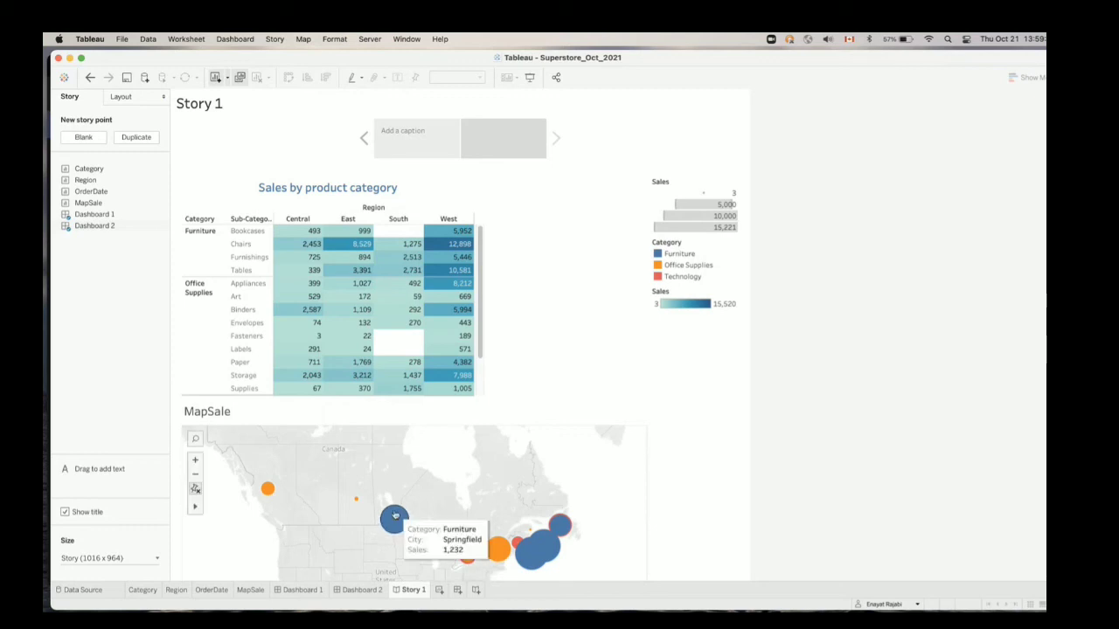
# Look over the MapSale map in the second story point and return to Dashboard 2
pyautogui.scroll(-2, 394, 517)
pyautogui.click(351, 591)
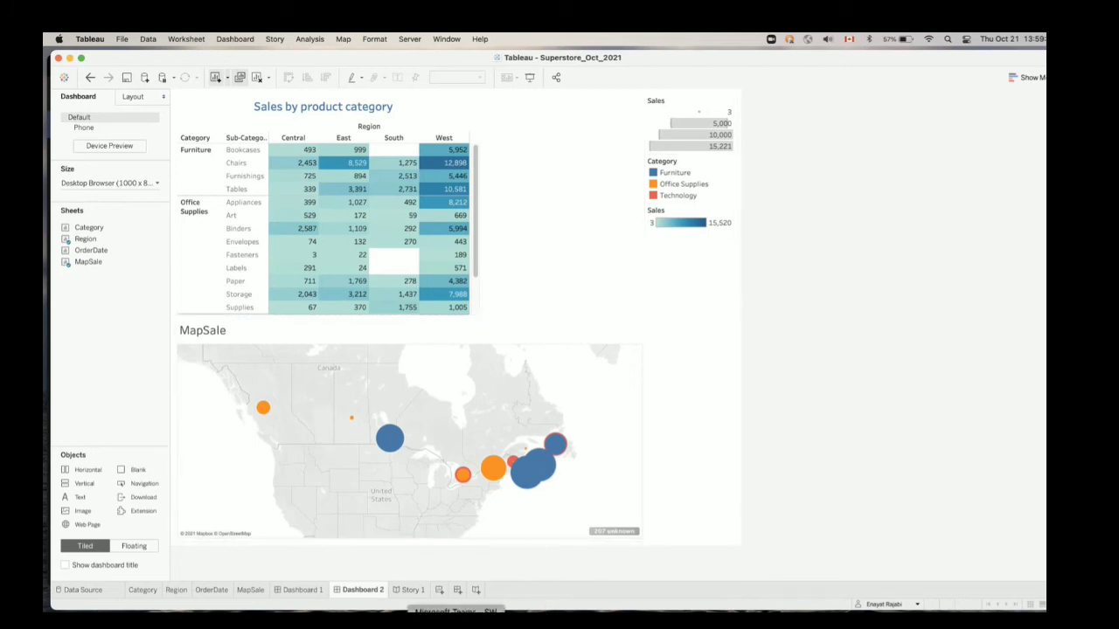
pyautogui.click(457, 622)
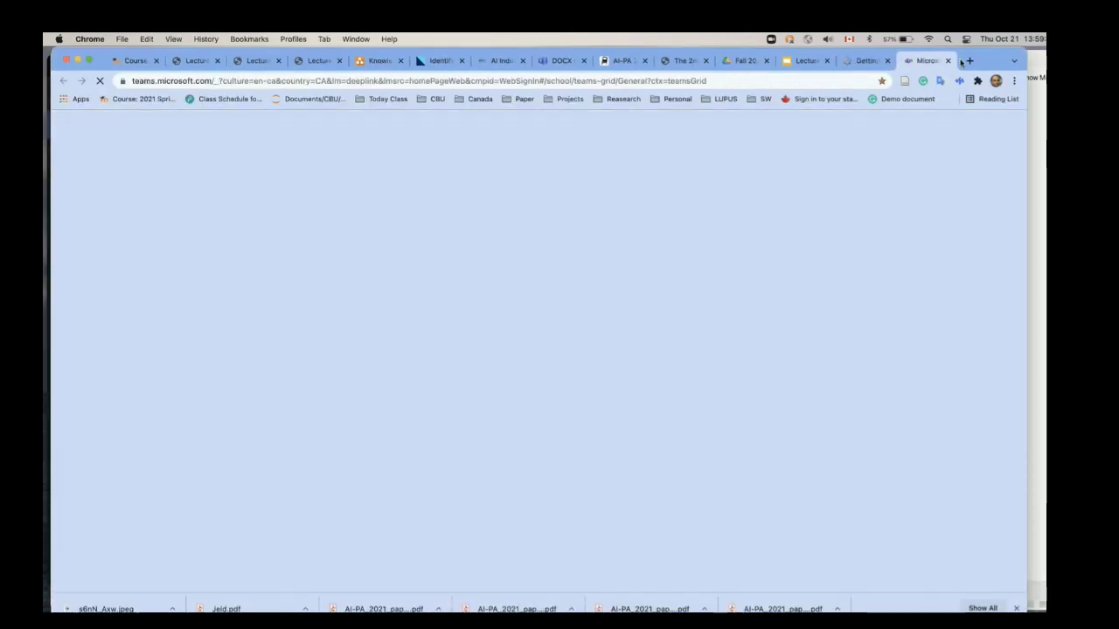
pyautogui.click(967, 61)
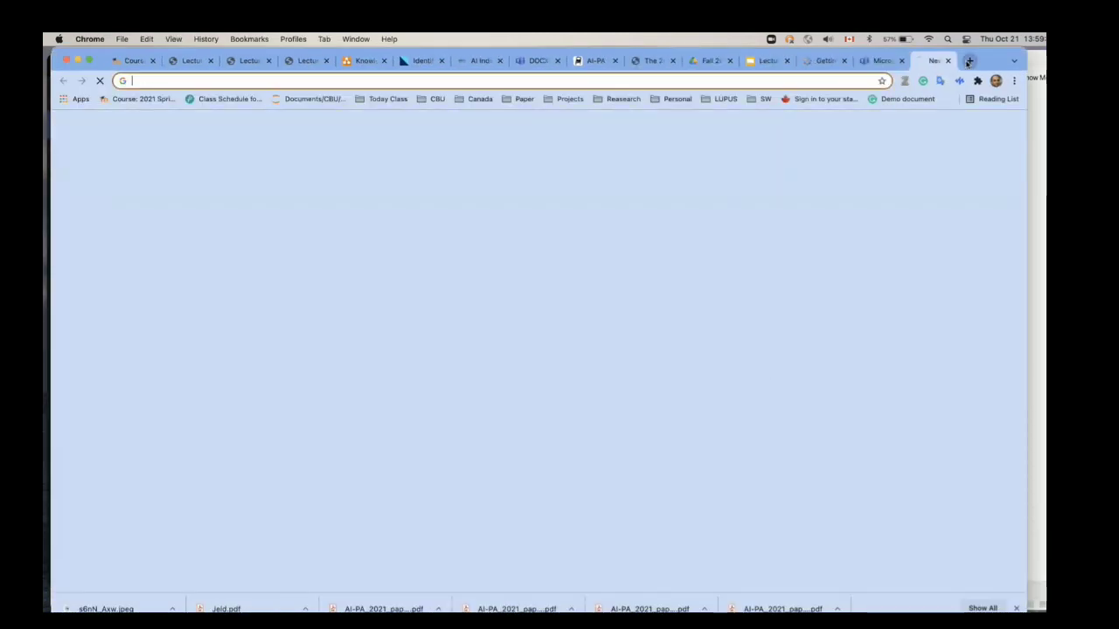
pyautogui.click(892, 61)
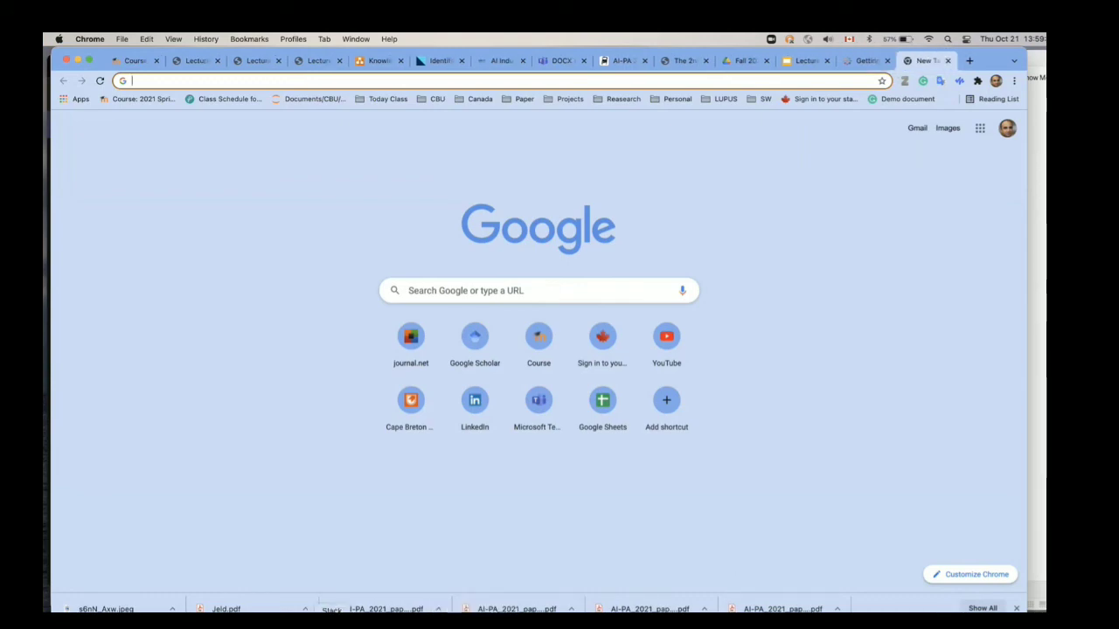
# Switch to Microsoft Teams, bring the meeting window to the front and stop sharing the screen
pyautogui.click(298, 623)
pyautogui.moveTo(867, 62); pyautogui.dragTo(899, 232)
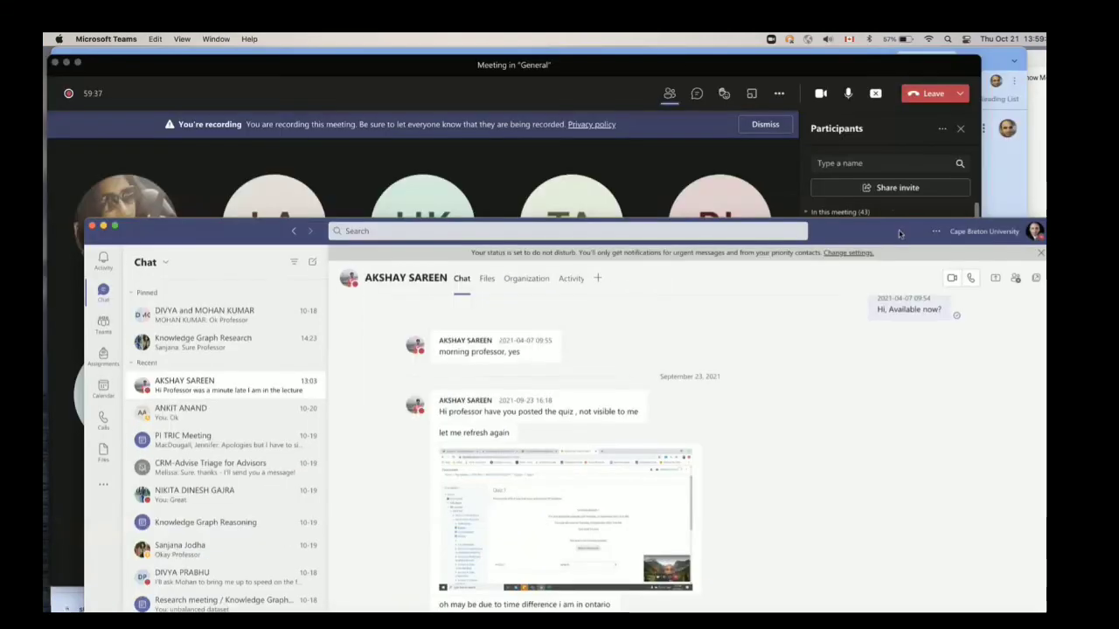
pyautogui.click(840, 76)
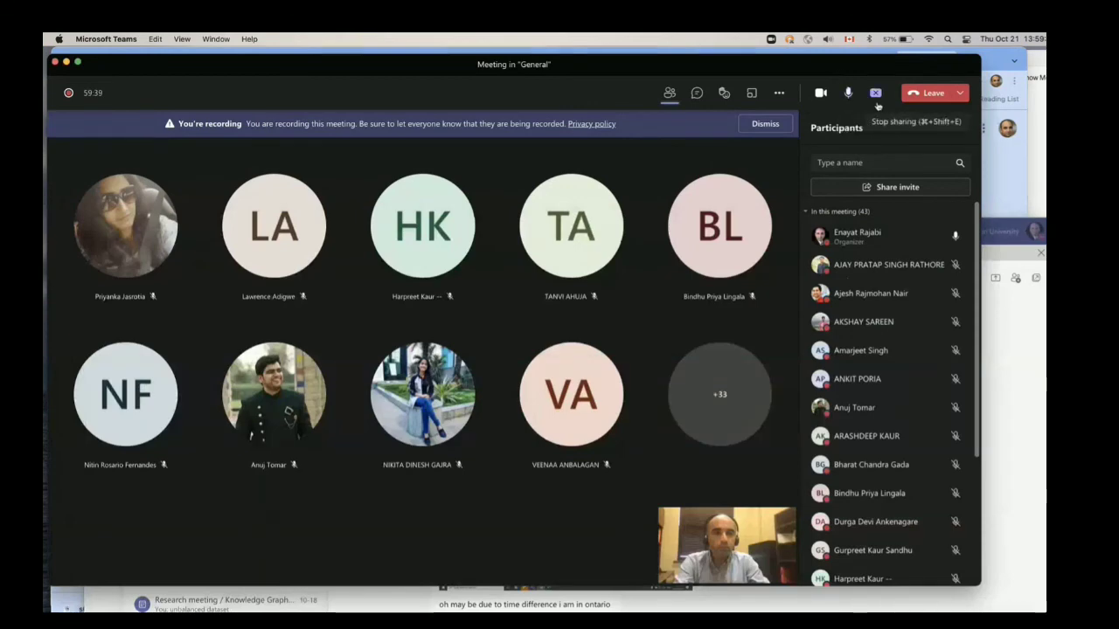
pyautogui.click(876, 94)
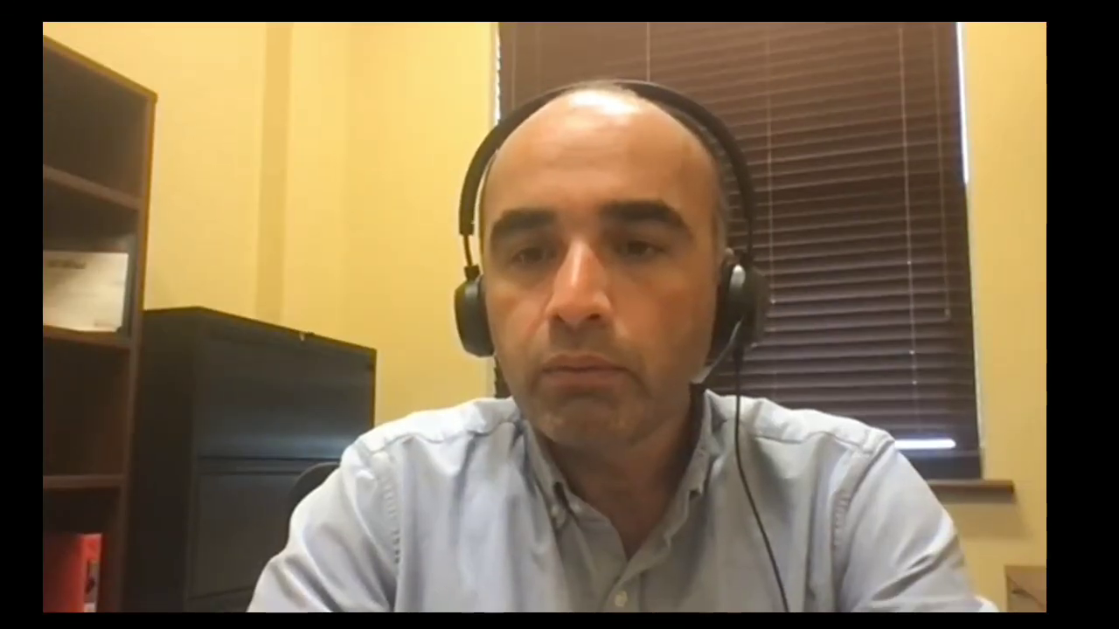